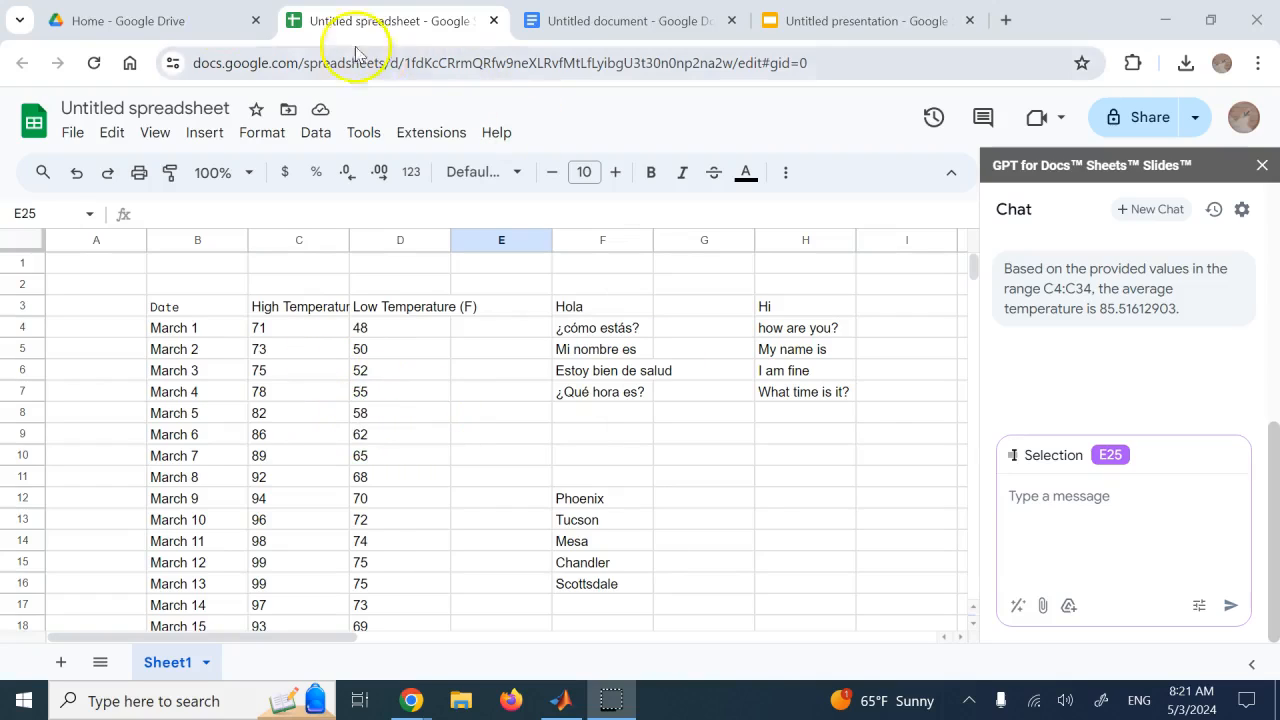
Switch to Google Drive and create a new blank Google Sheets spreadsheet
click(148, 14)
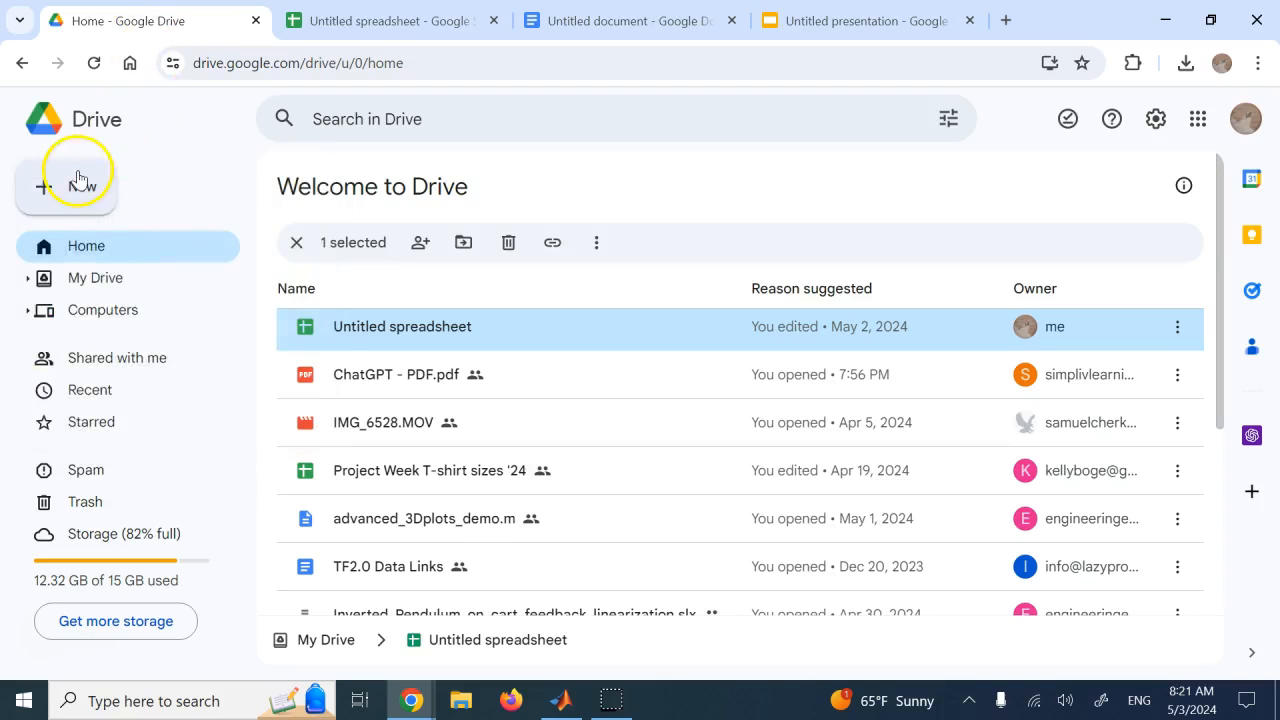
click(79, 186)
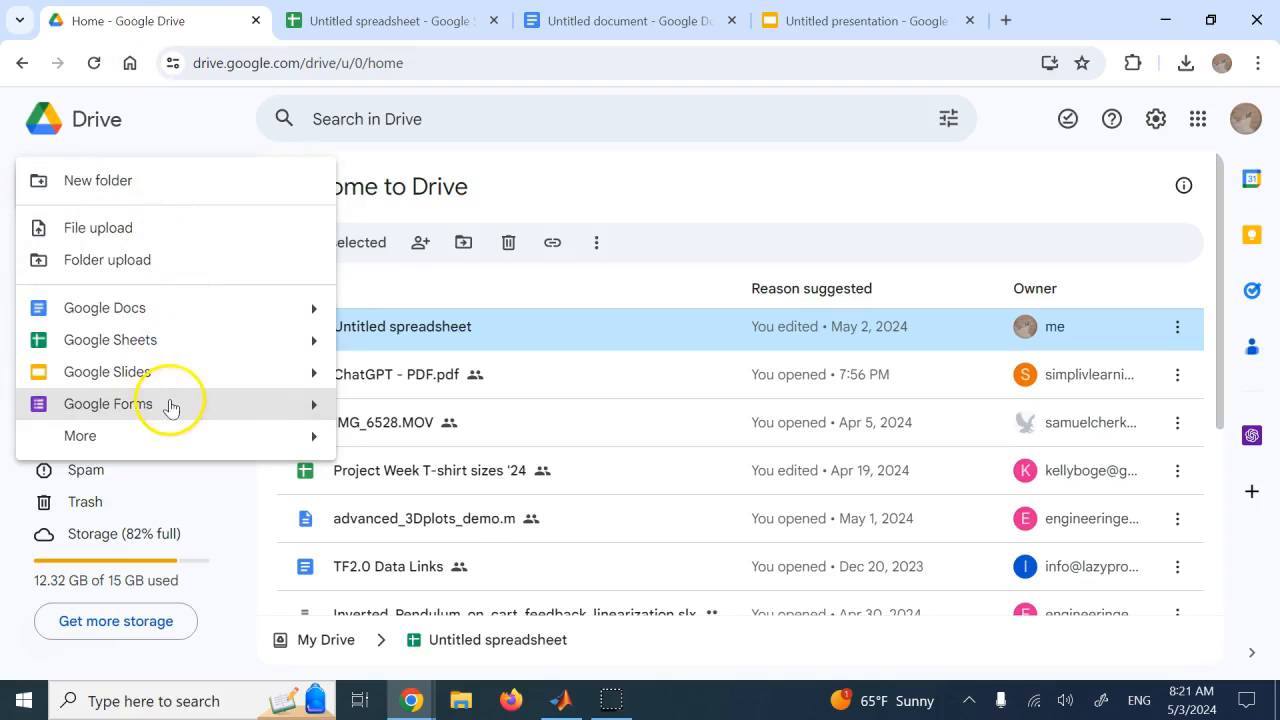
click(167, 438)
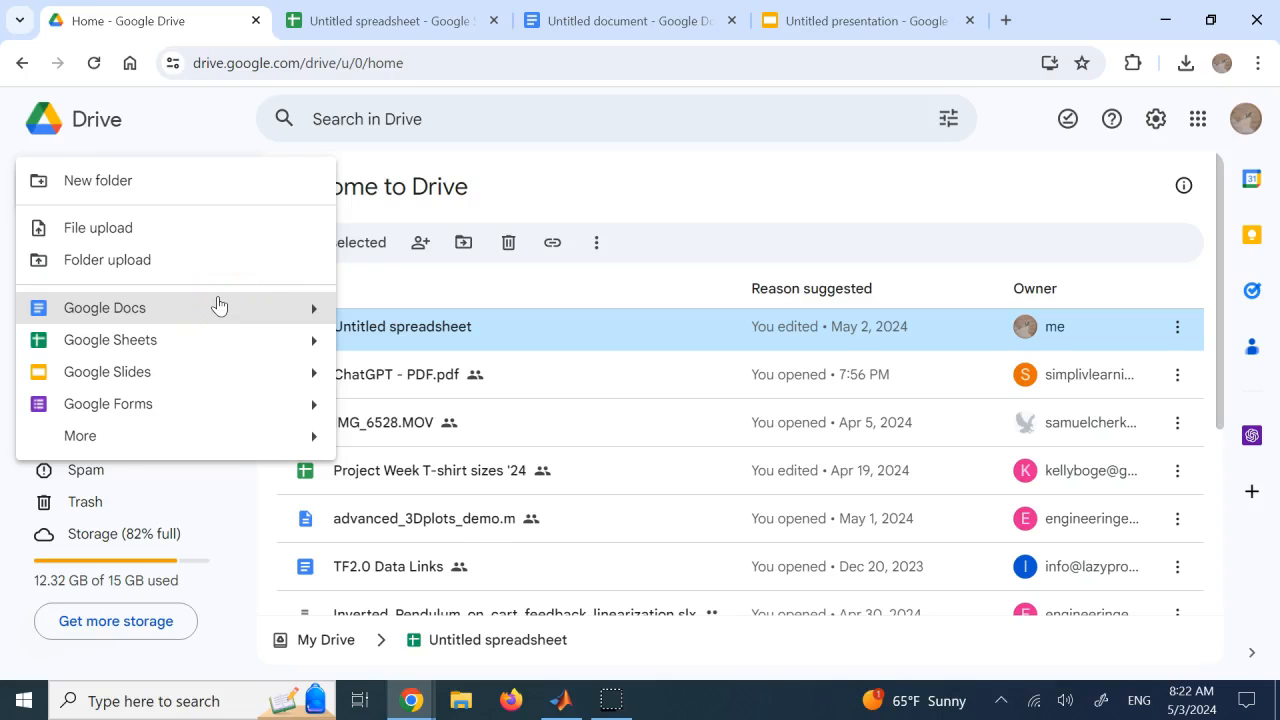
click(279, 276)
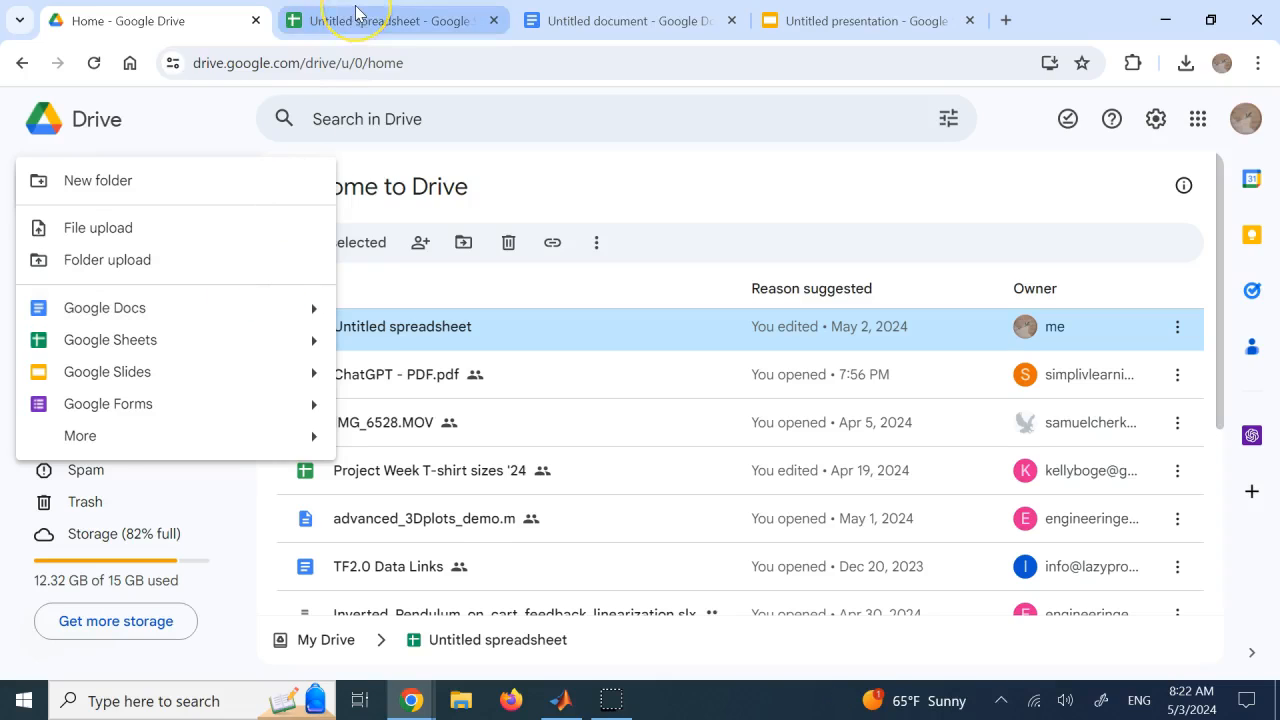
click(206, 334)
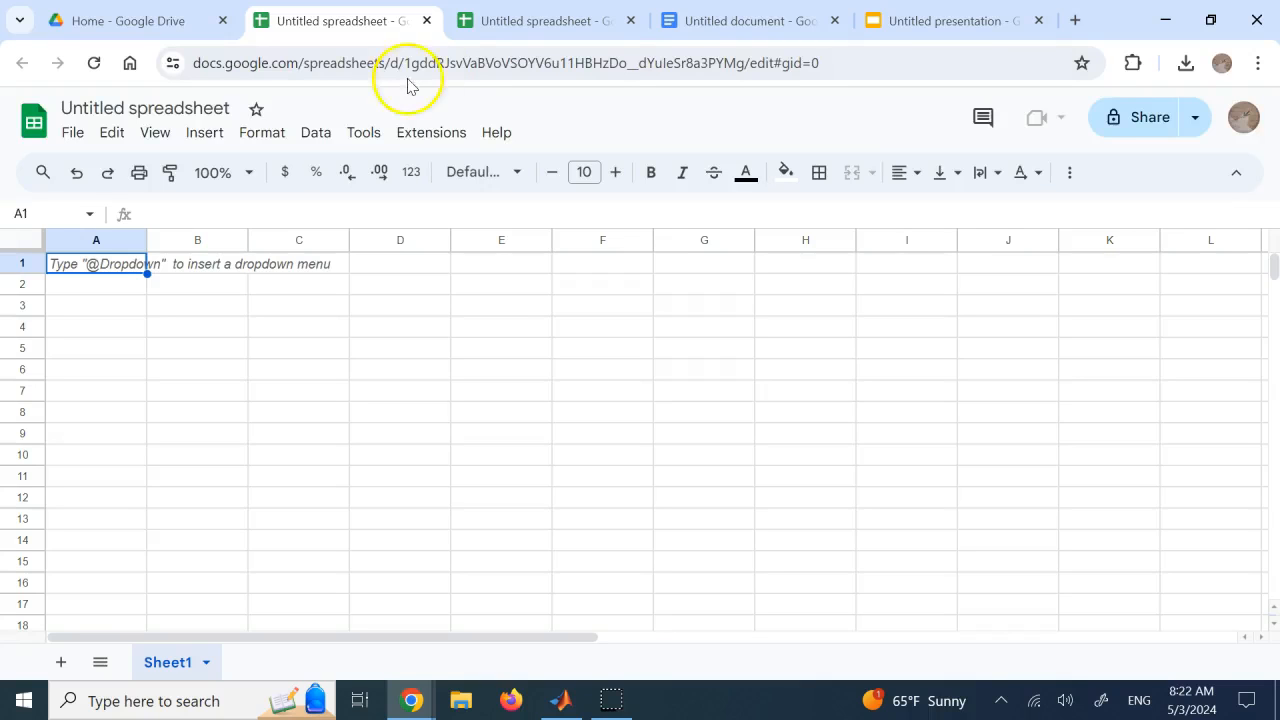
Open the add-on marketplace from the new spreadsheet and search for "GPT for Slides Sheets Docs"
click(430, 132)
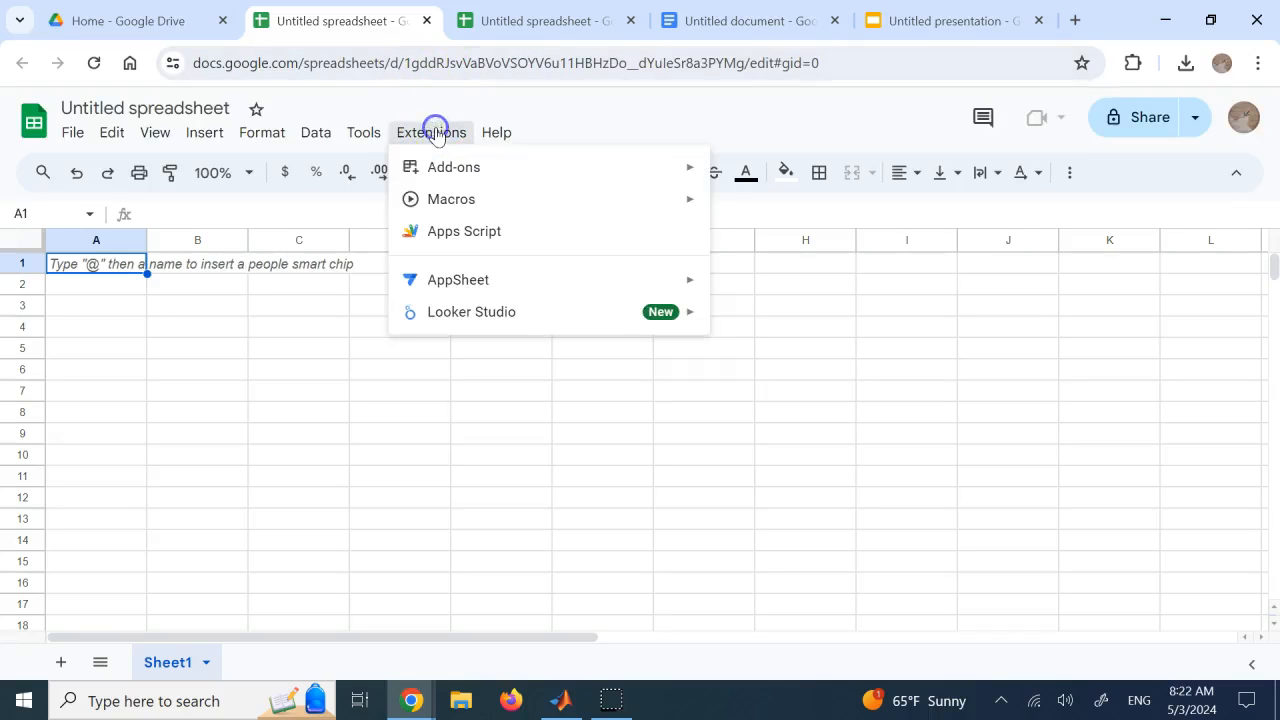
click(494, 172)
click(764, 174)
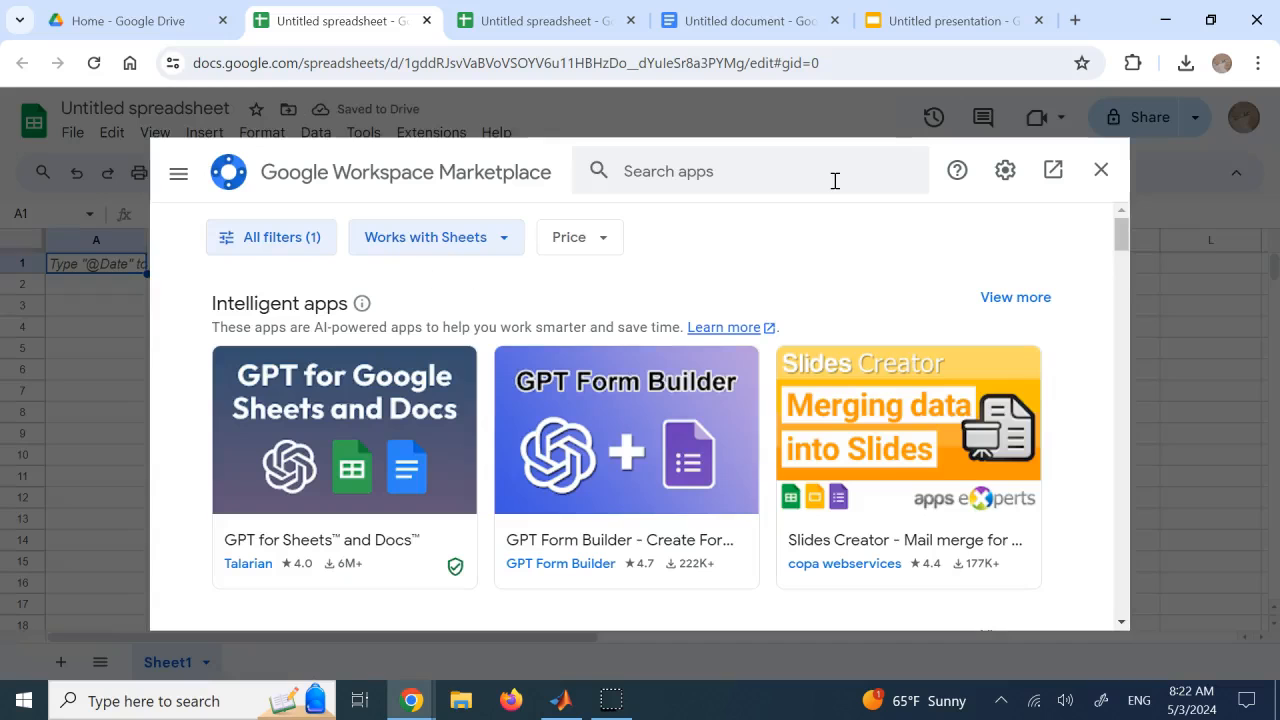
click(651, 170)
text(gpt for)
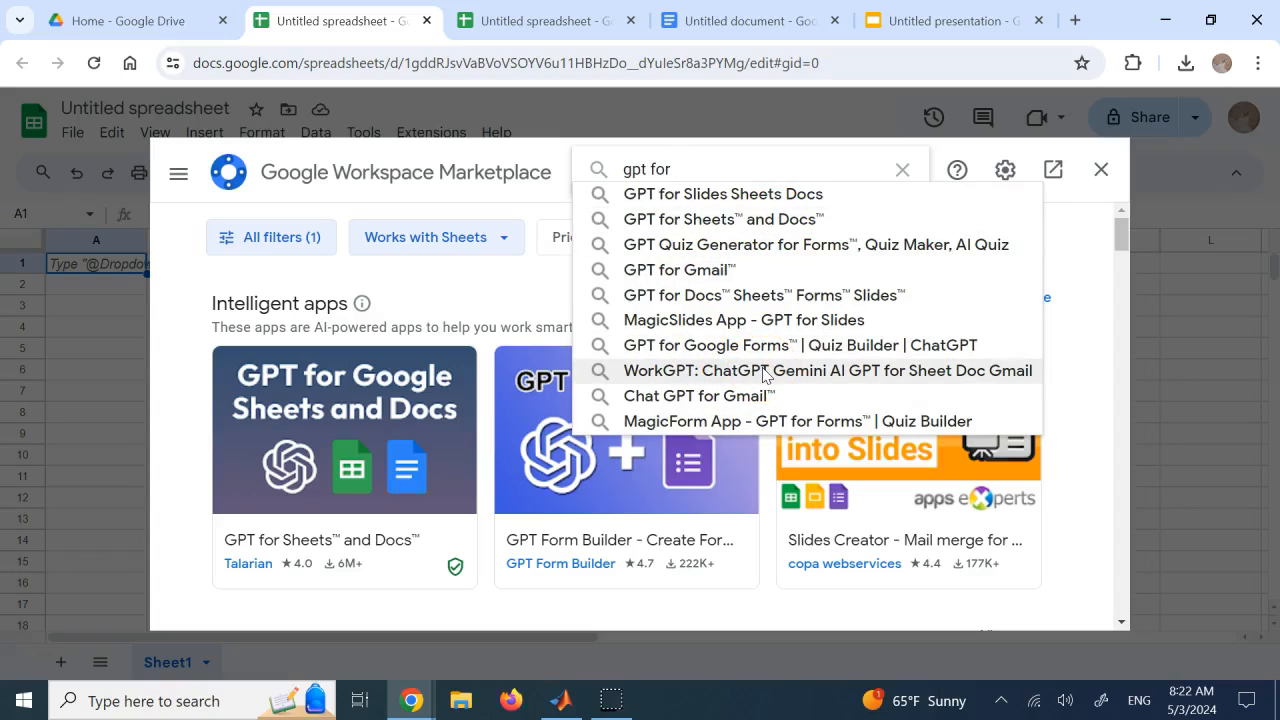
click(795, 197)
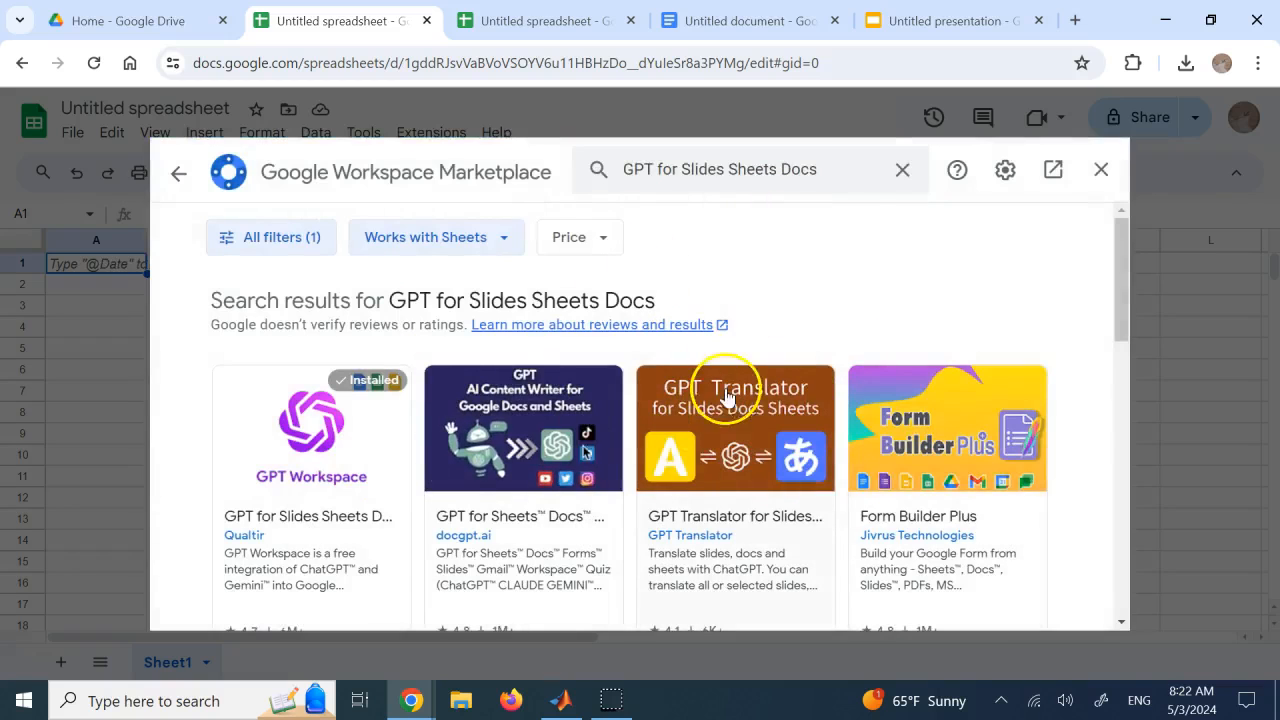
Review the GPT add-ons in the search results and the docgpt.ai listing, and close the marketplace
scroll(805, 312, down, 1)
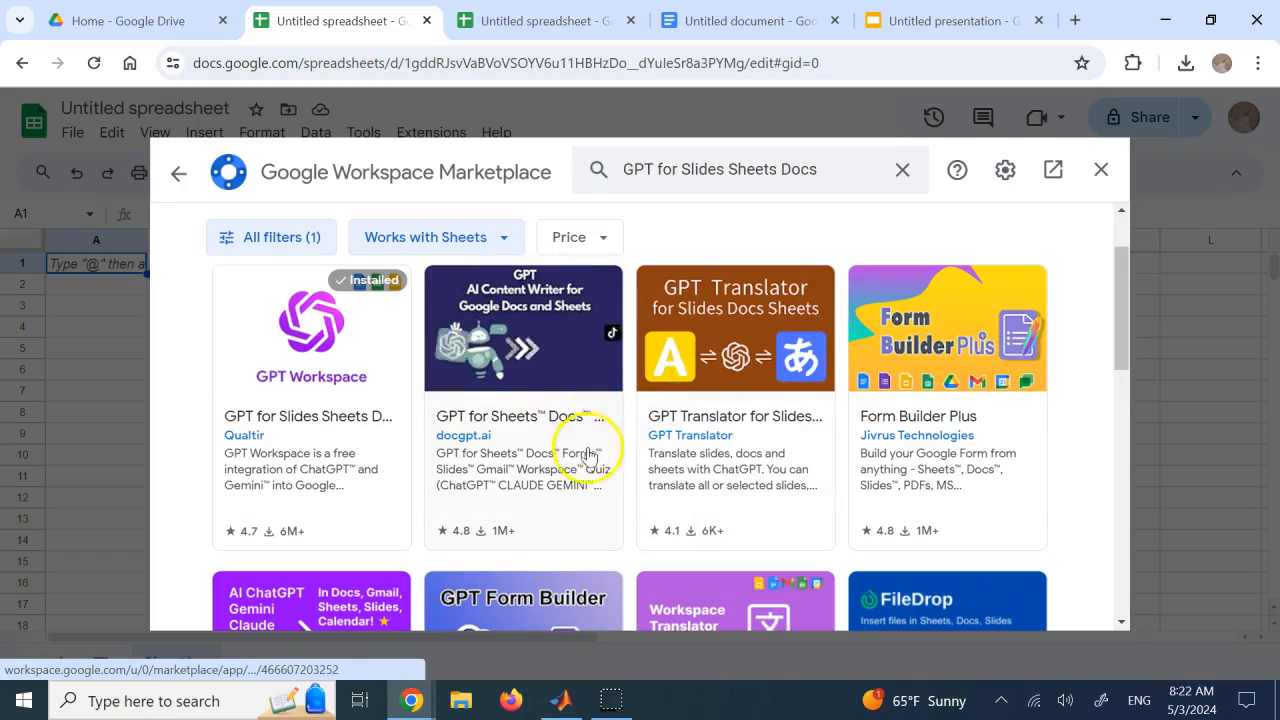
scroll(586, 480, down, 1)
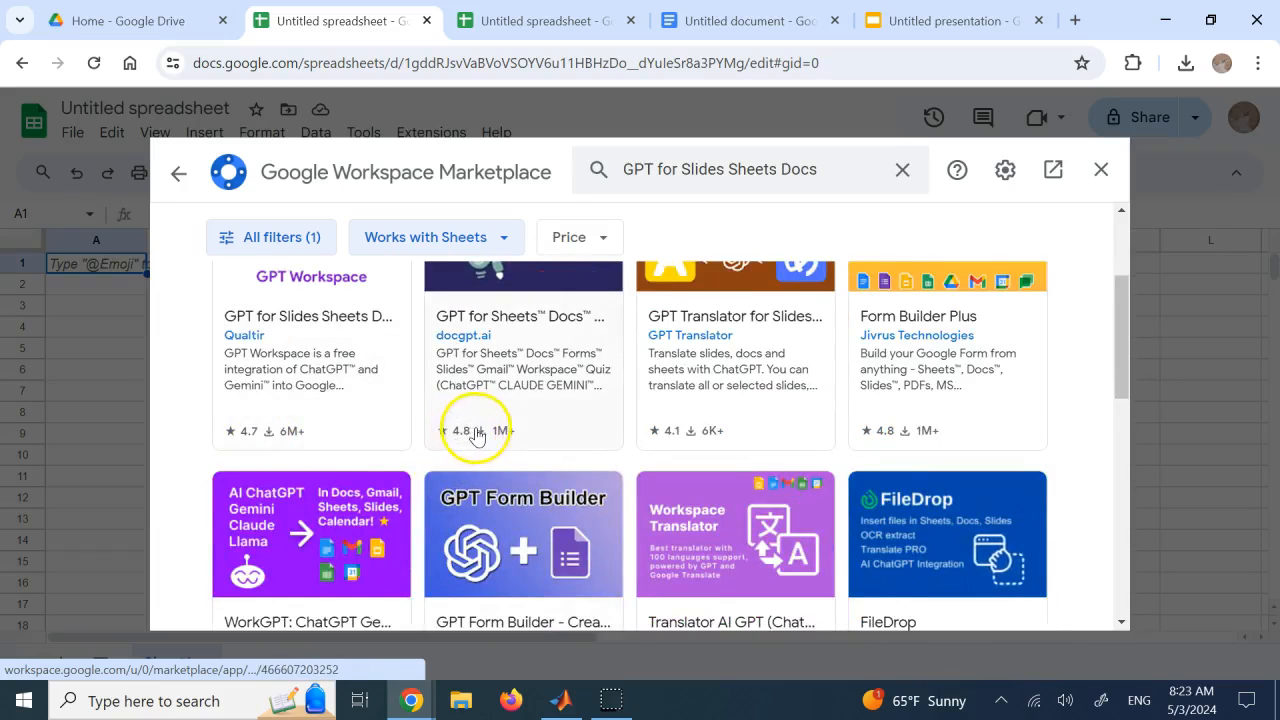
scroll(470, 433, up, 1)
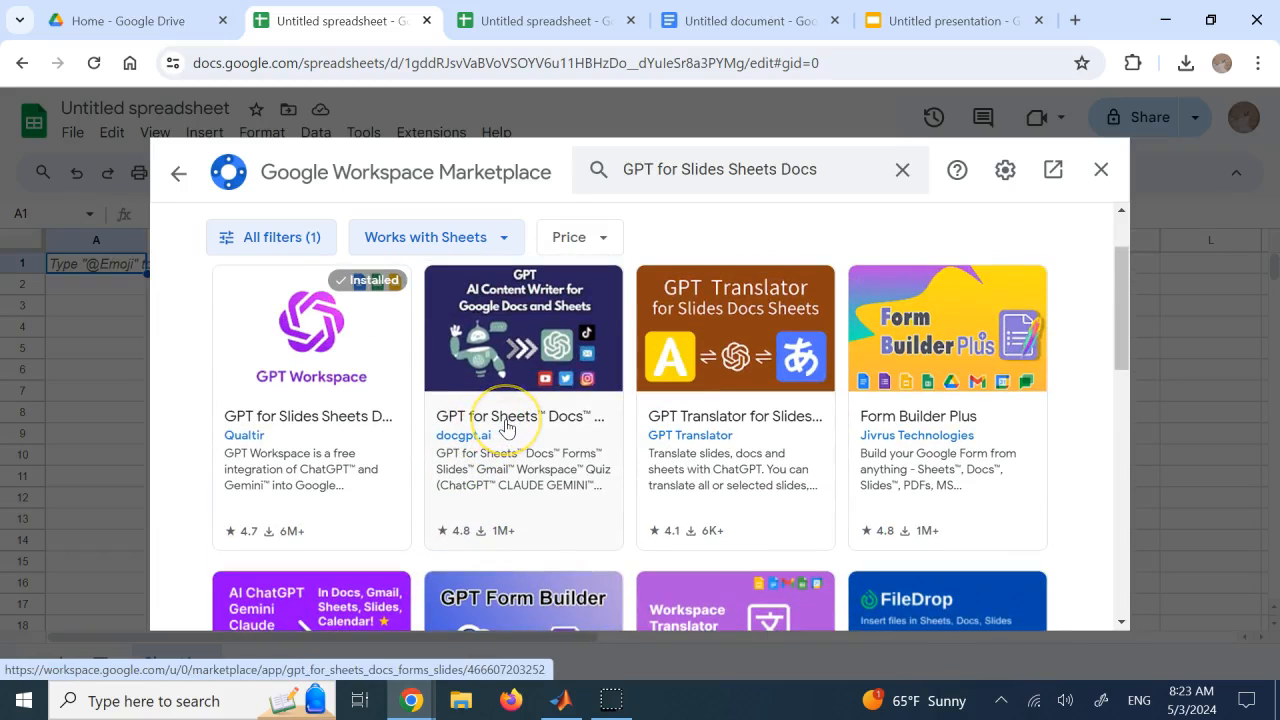
scroll(507, 428, down, 1)
scroll(507, 428, up, 1)
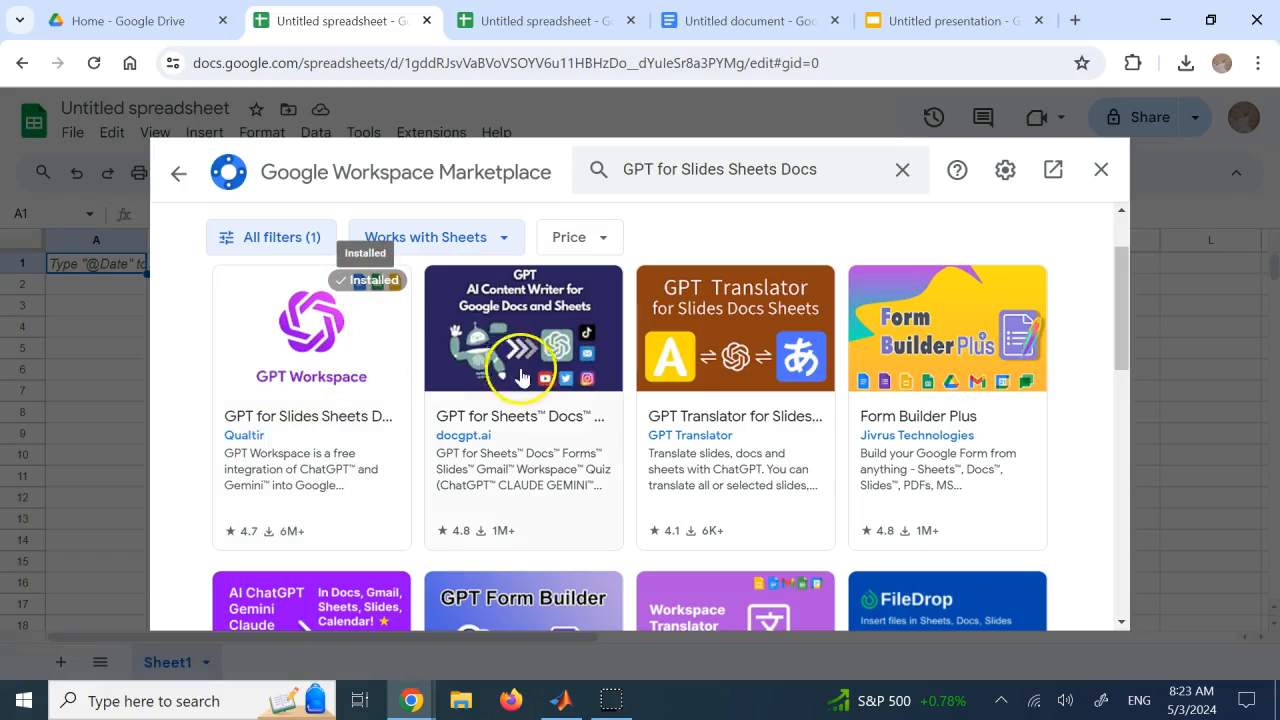
click(490, 378)
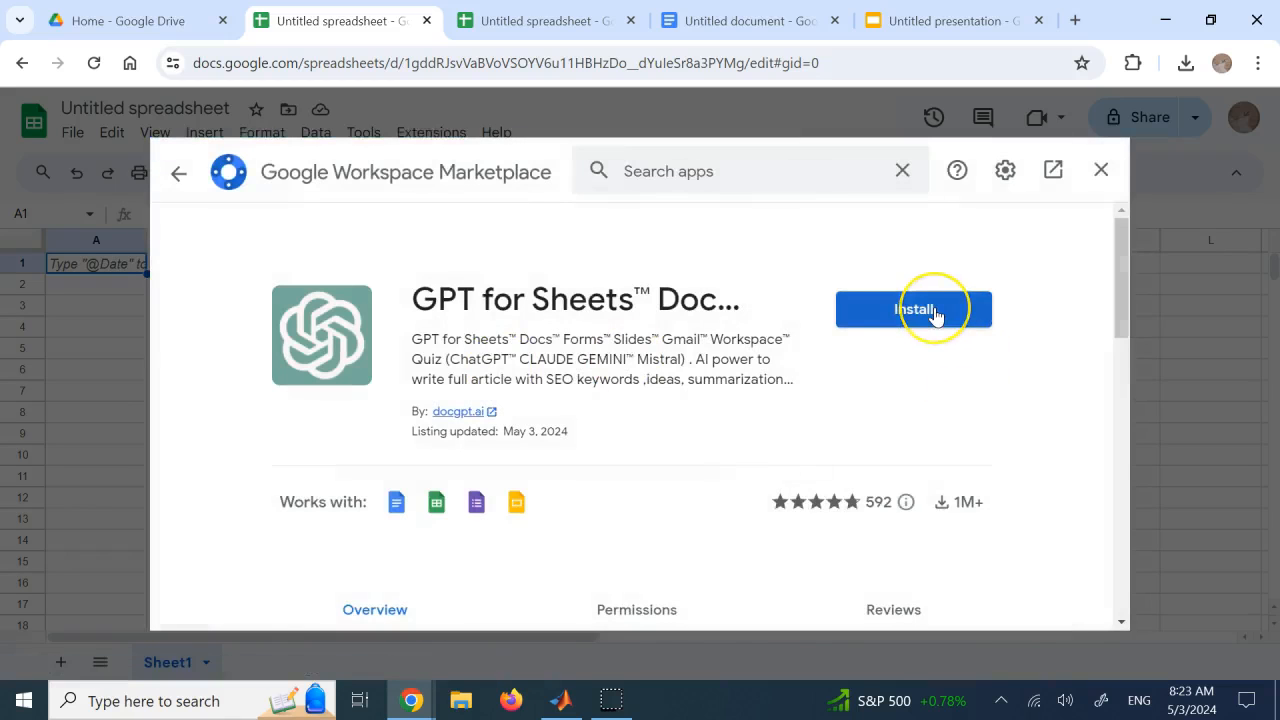
click(1101, 170)
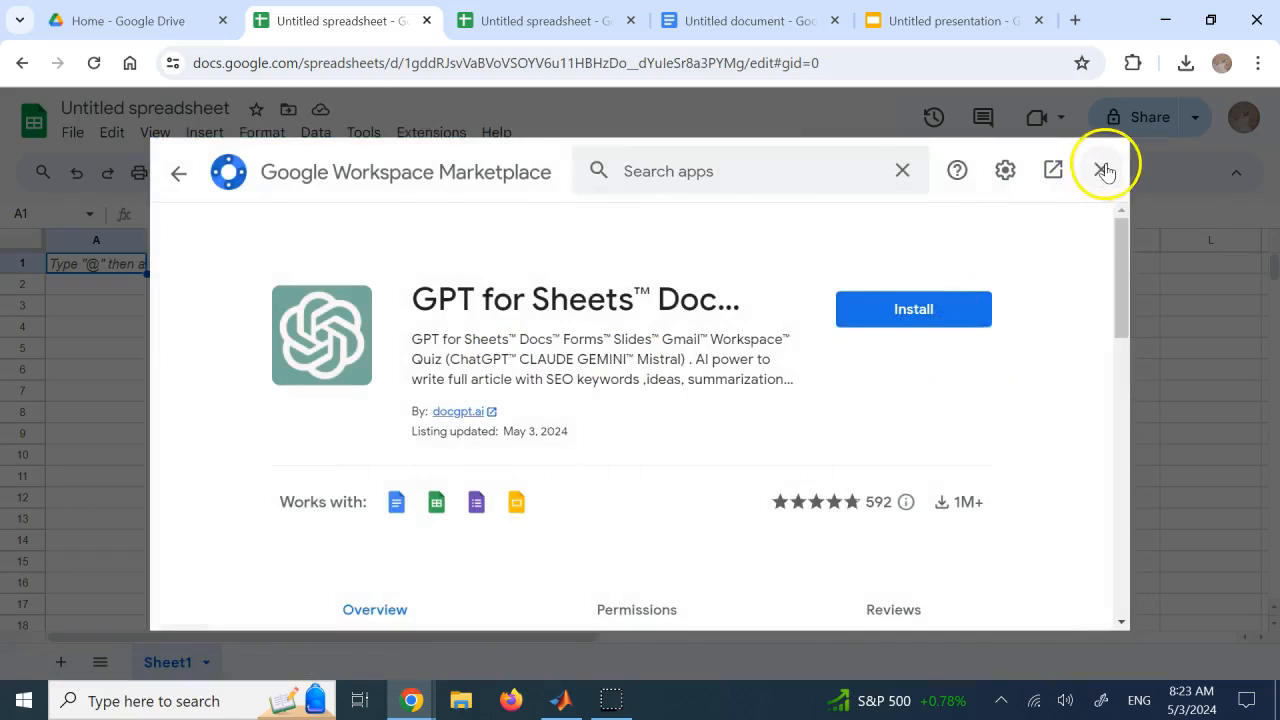
In the existing spreadsheet with the temperature table, close the chat sidebar and enable the GPT functions of GPT for Slides Sheets Docs
click(583, 12)
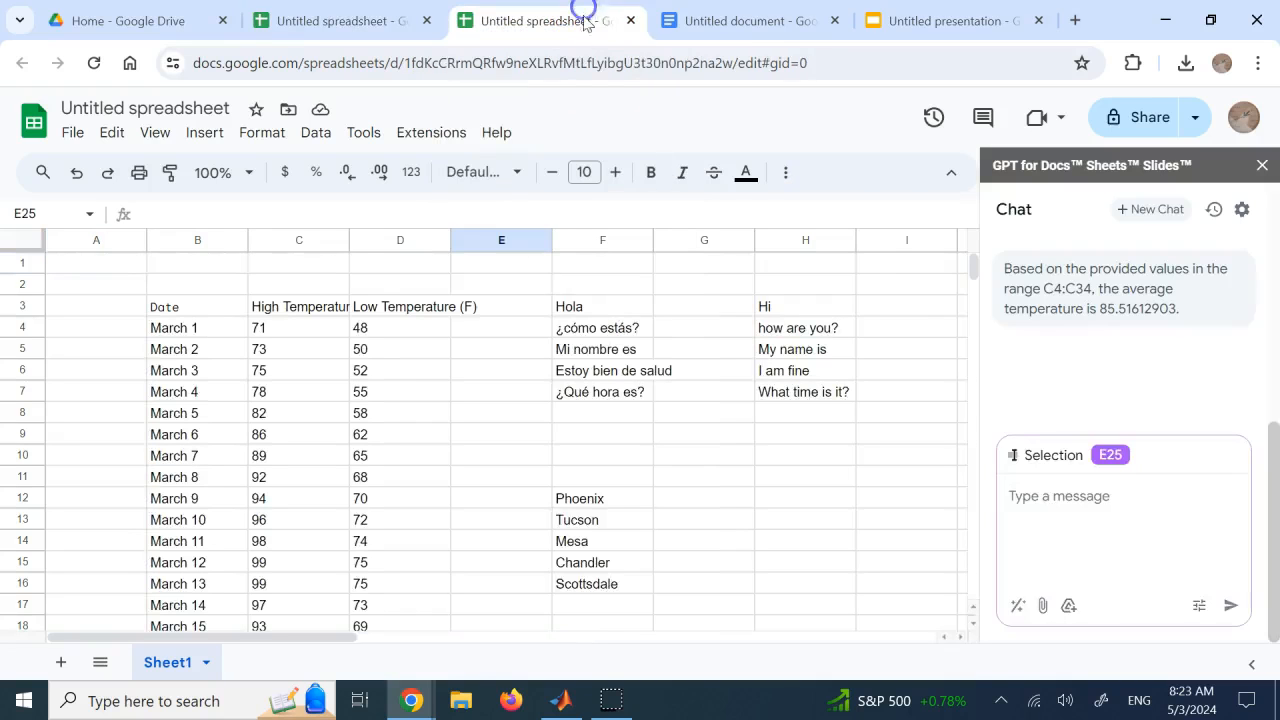
click(1262, 165)
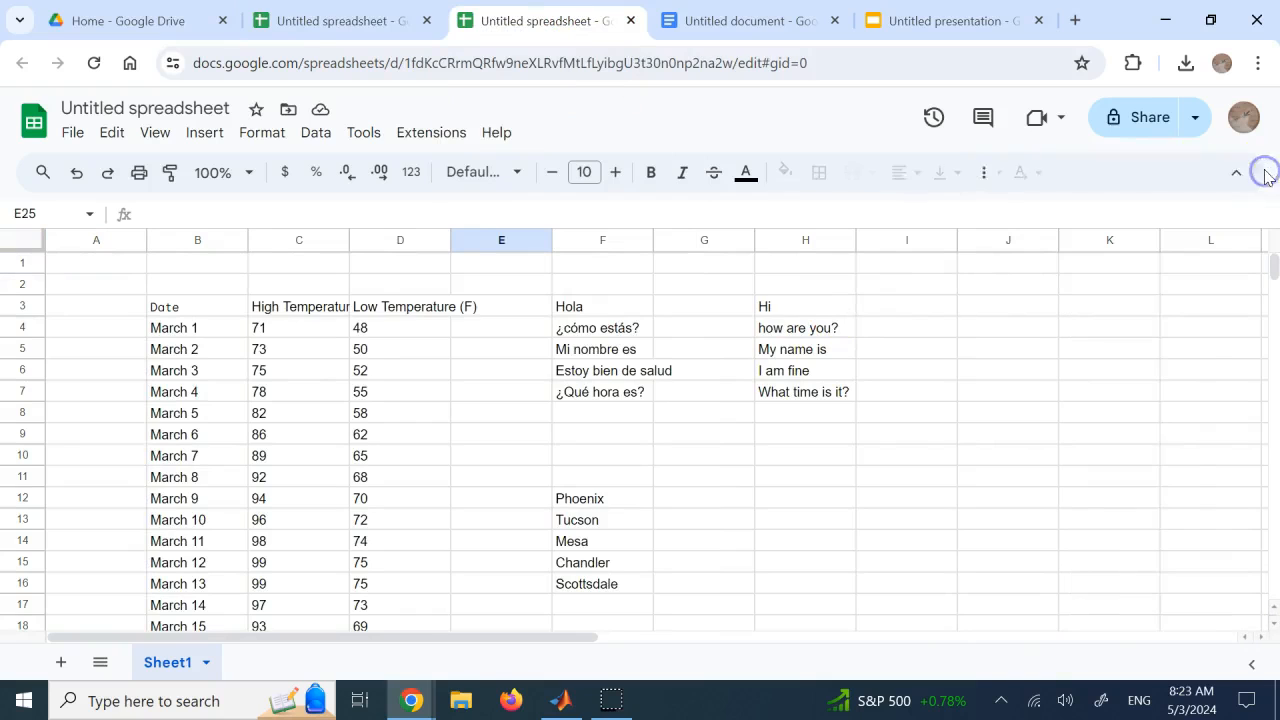
click(446, 136)
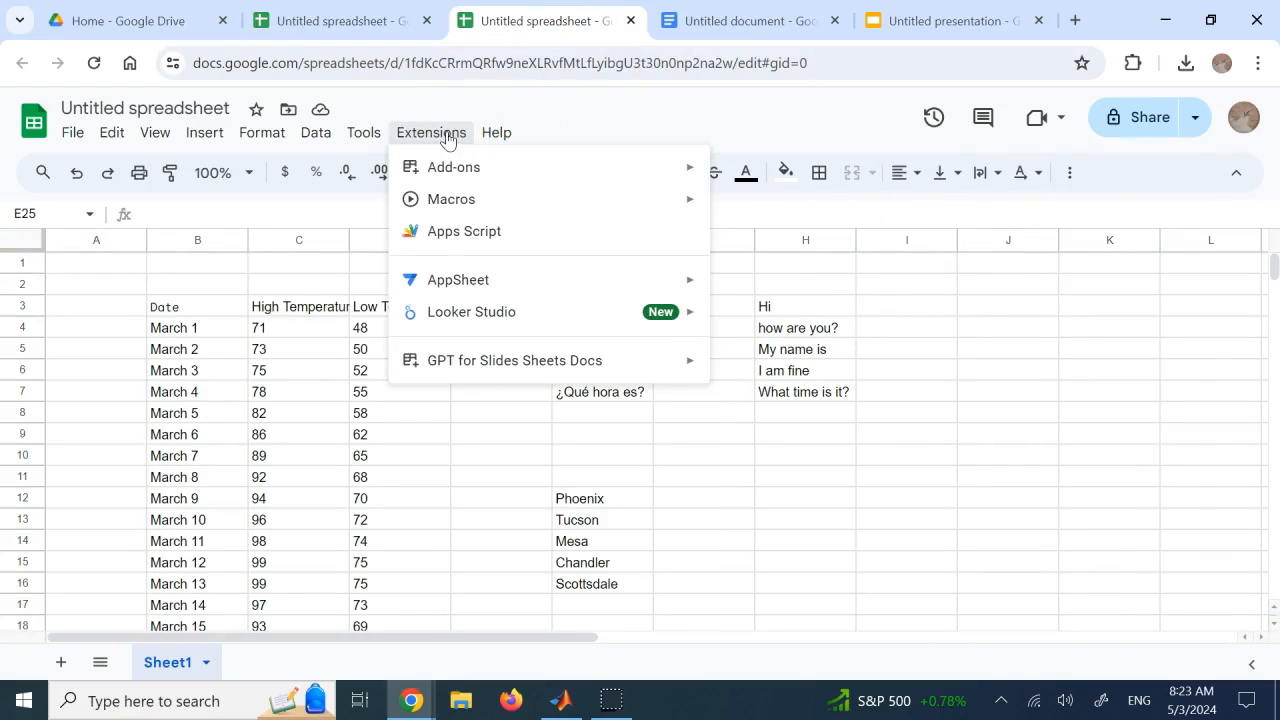
click(485, 366)
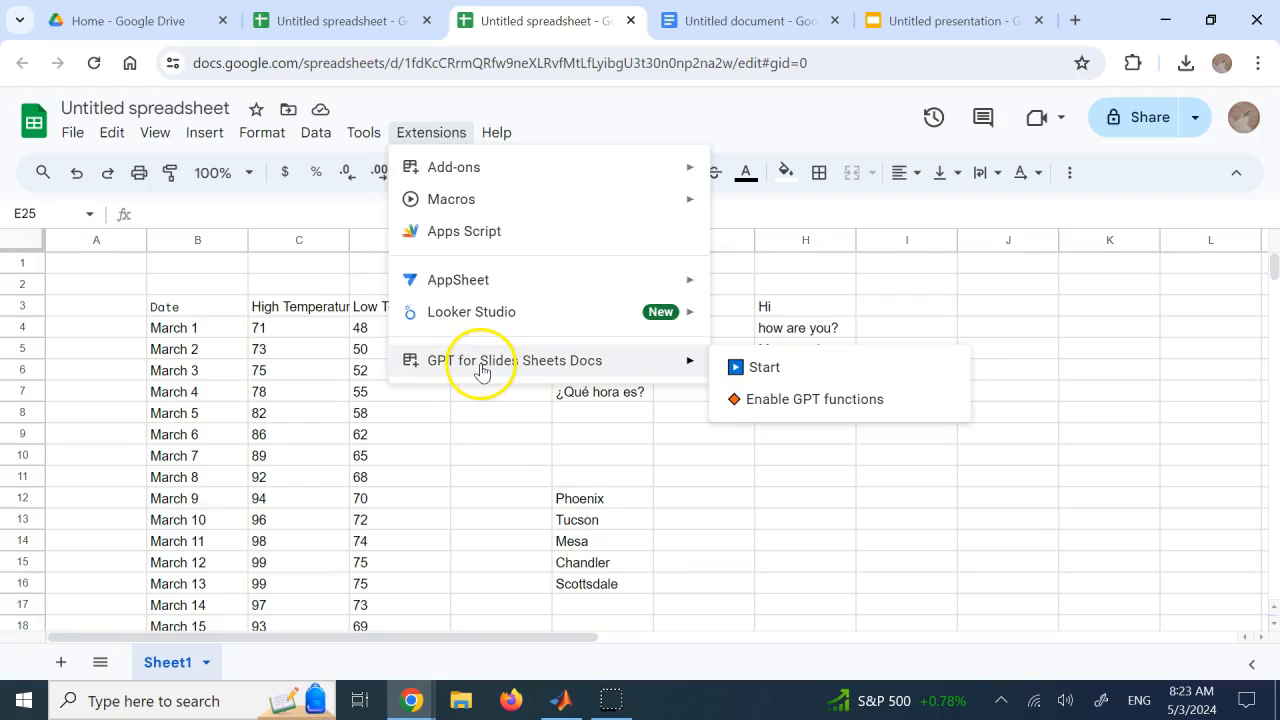
click(812, 400)
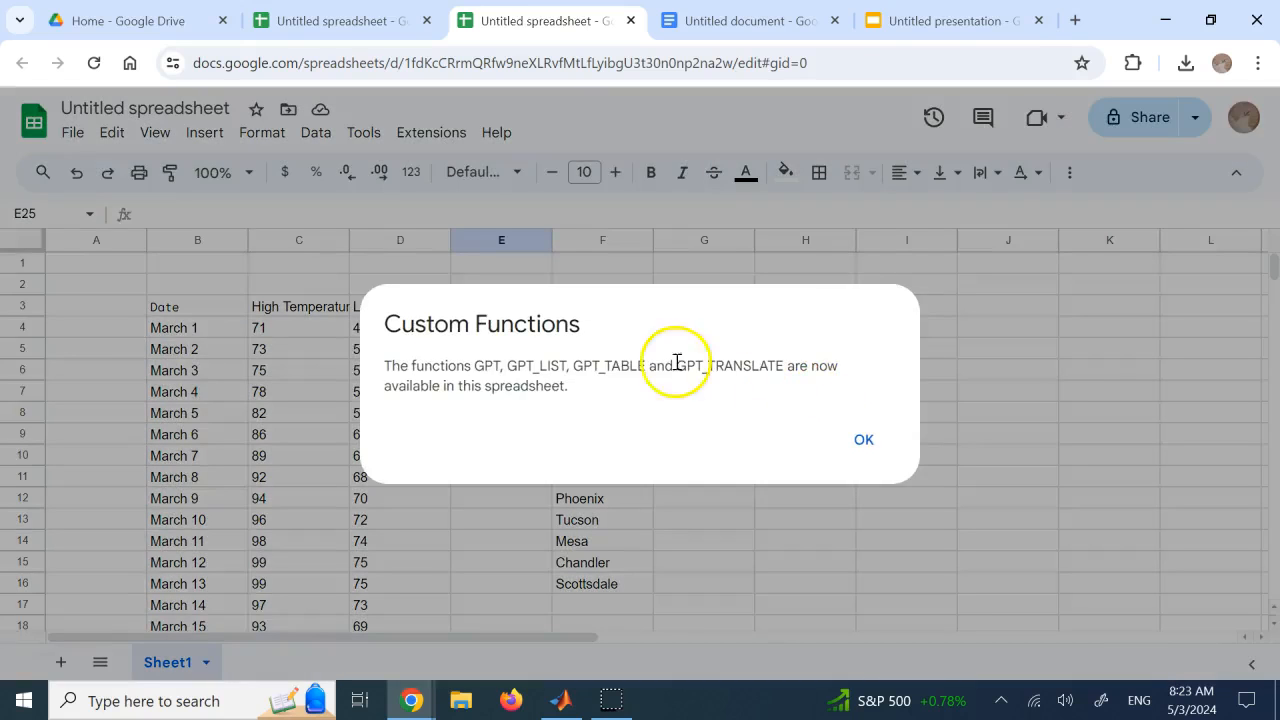
double_click(521, 366)
double_click(594, 366)
click(709, 366)
double_click(709, 366)
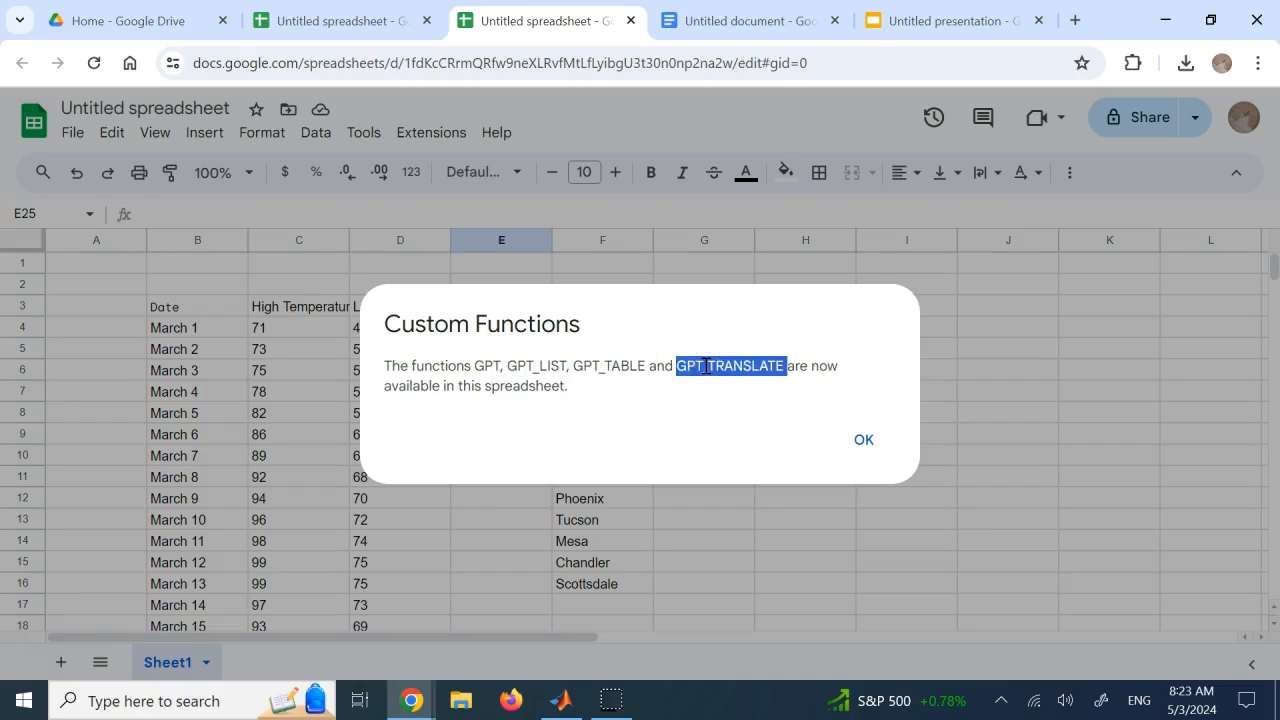
click(863, 441)
Start the GPT for Slides Sheets Docs add-on with cell G10 selected and look over its chat options
click(693, 453)
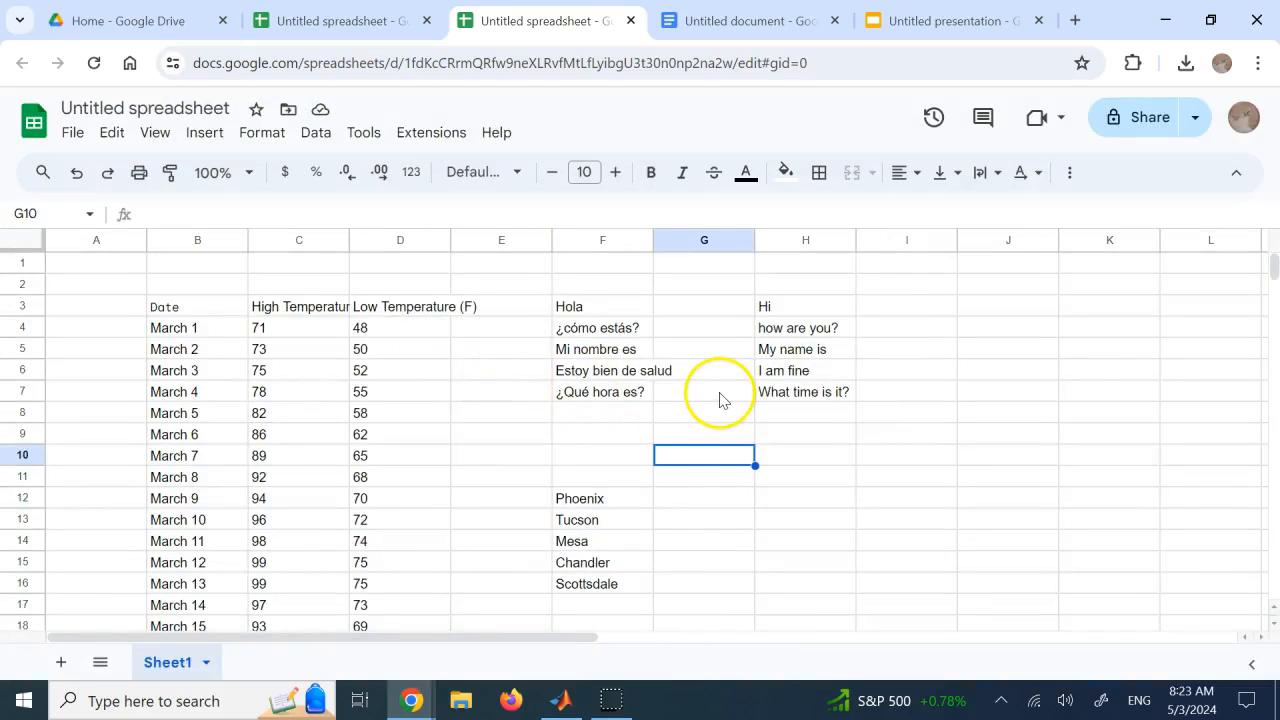
click(430, 138)
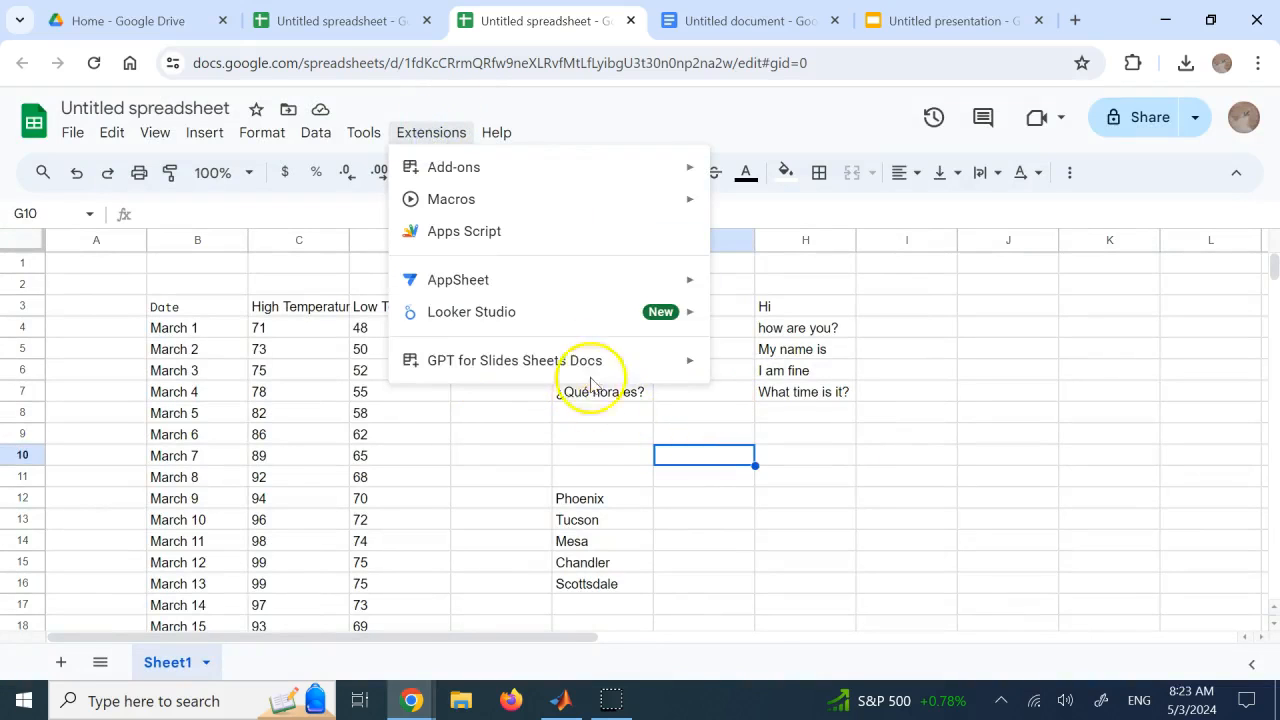
mouse_move(580, 357)
click(750, 374)
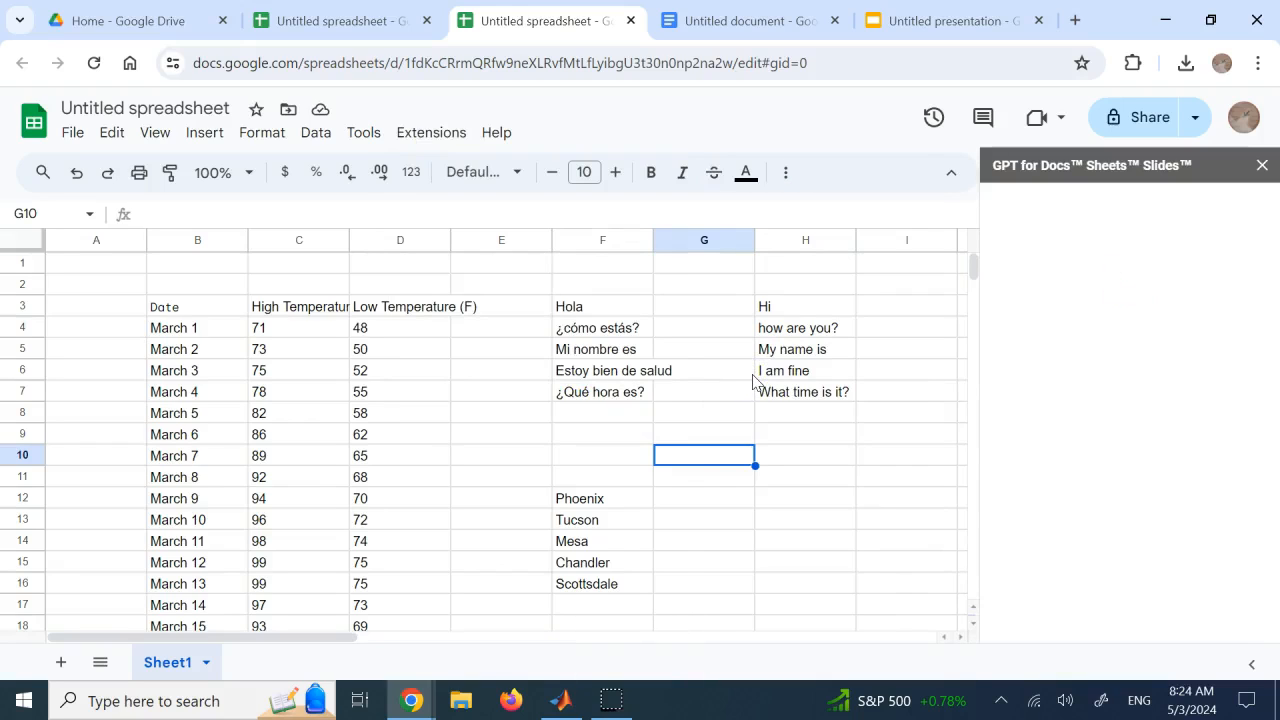
click(1120, 342)
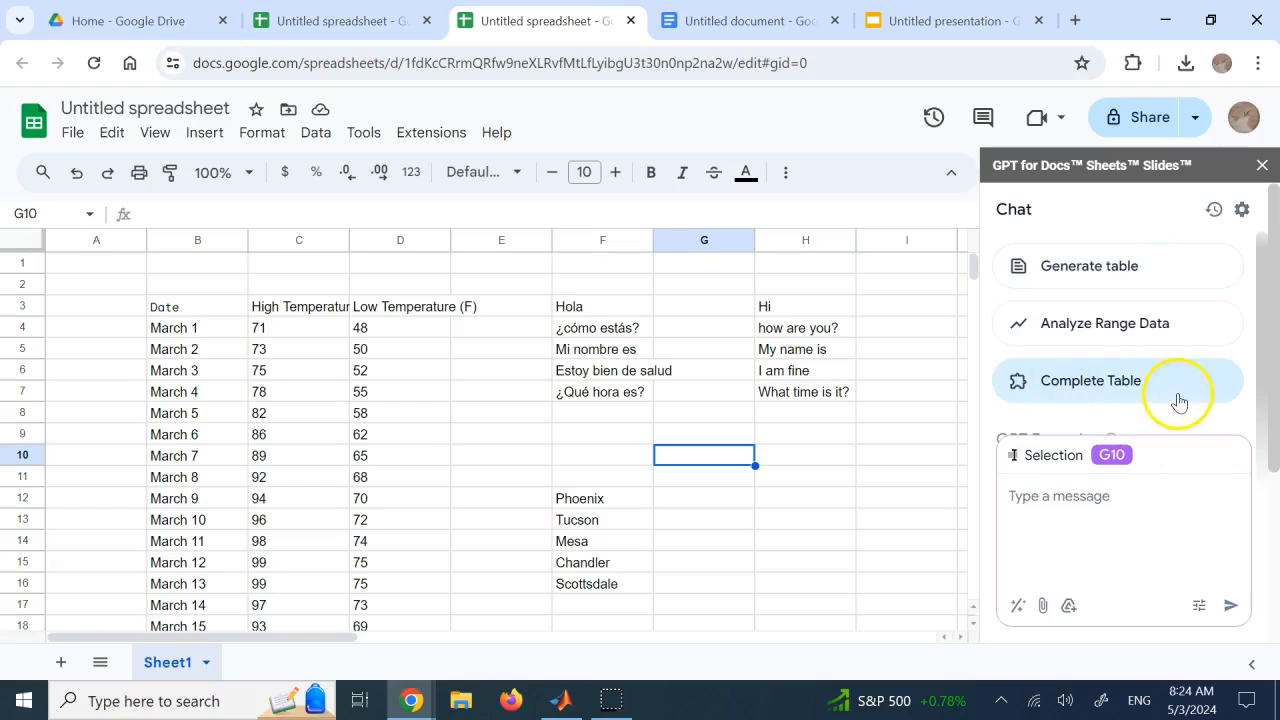
drag(1260, 309, 1265, 258)
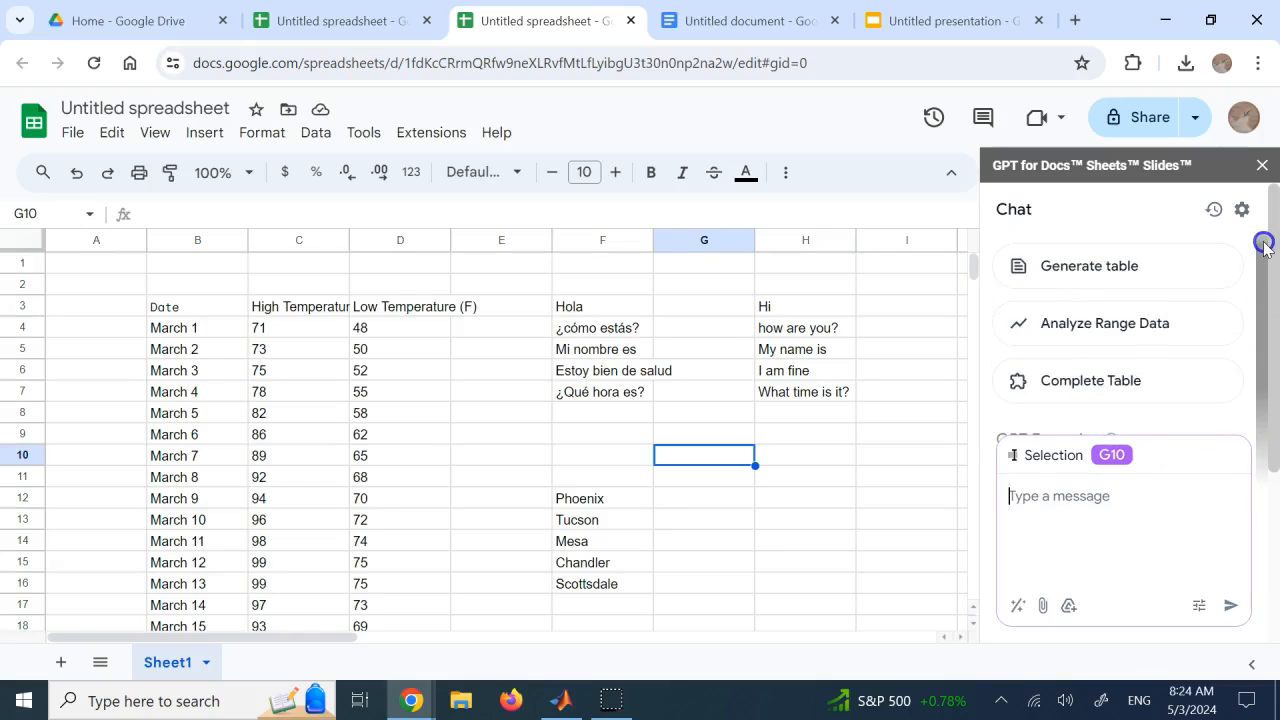
Inspect the GPT_TABLE formula in cell B3 and the March temperature table beneath it
click(497, 377)
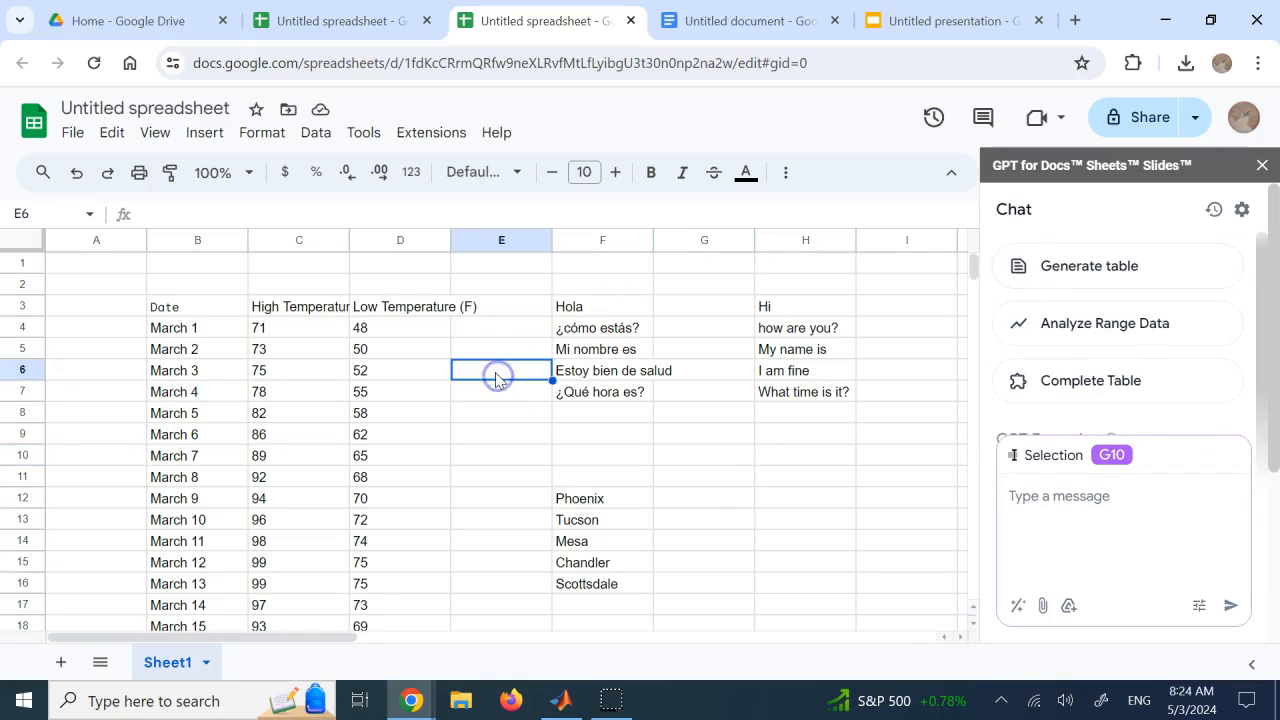
click(206, 309)
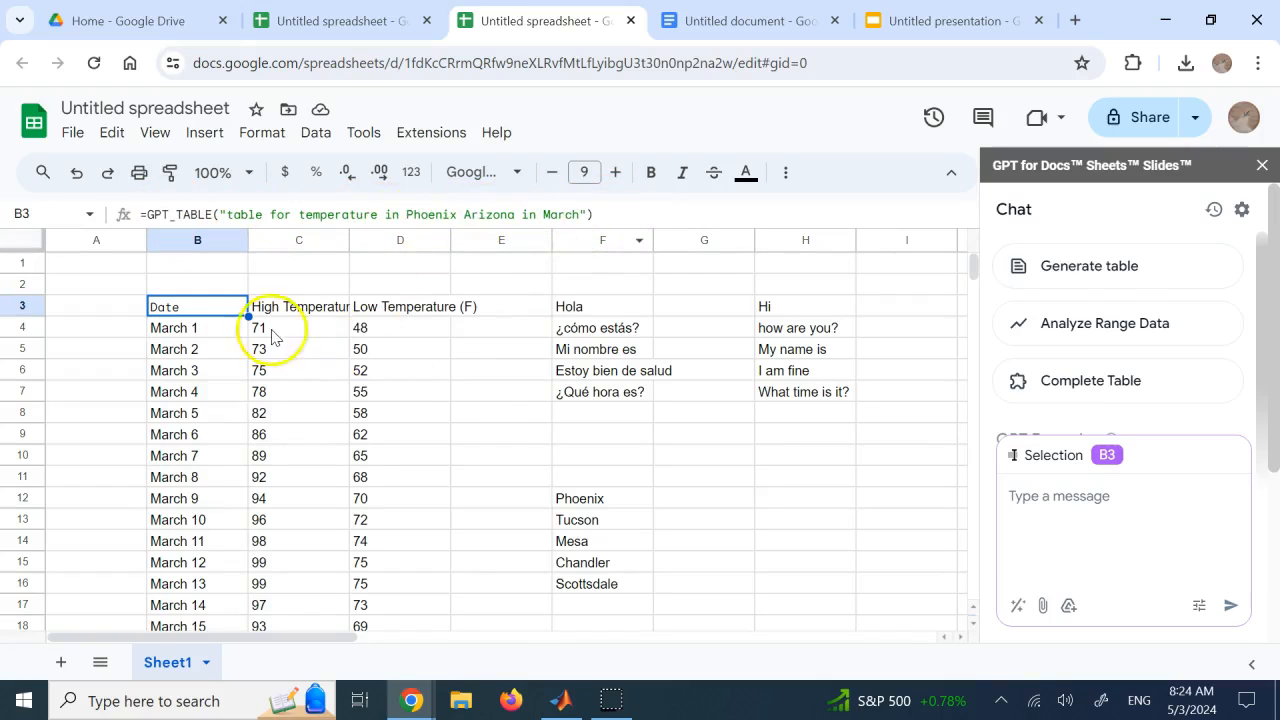
click(472, 400)
drag(212, 312, 329, 626)
scroll(457, 529, up, 5)
click(425, 428)
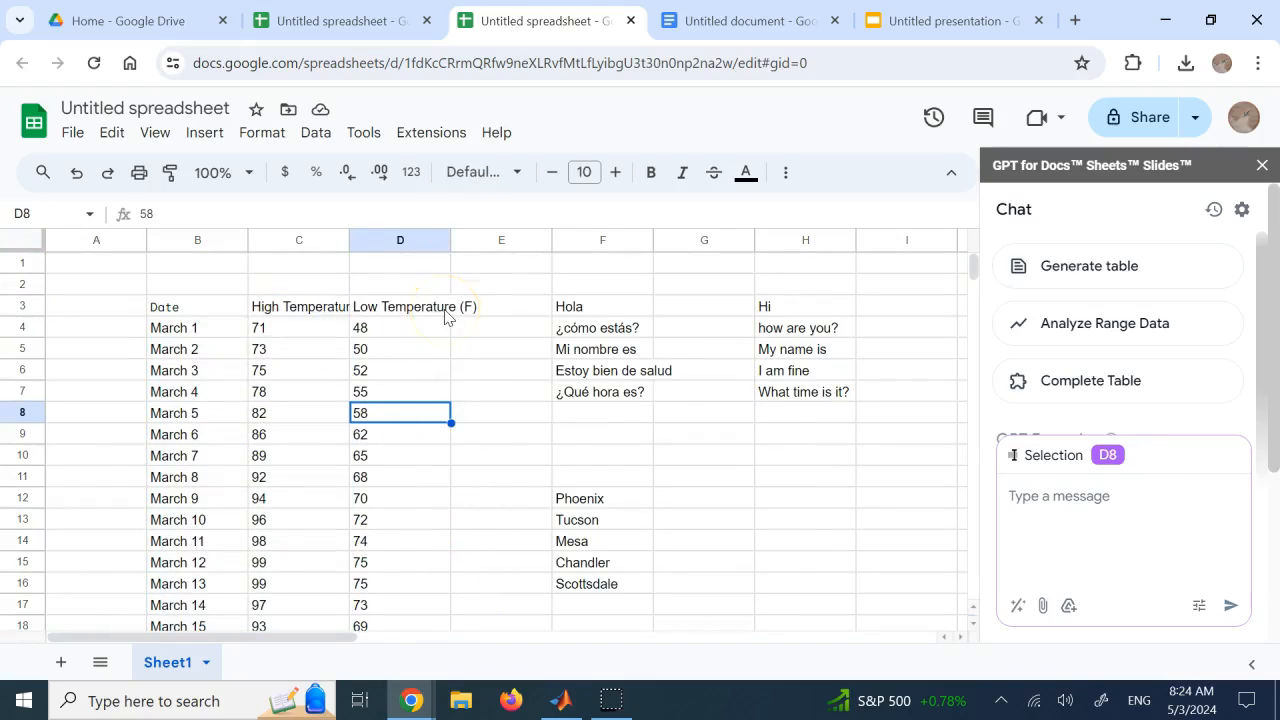
Switch to the new blank spreadsheet and enter the formula =gpt_table() in cell B3
click(365, 22)
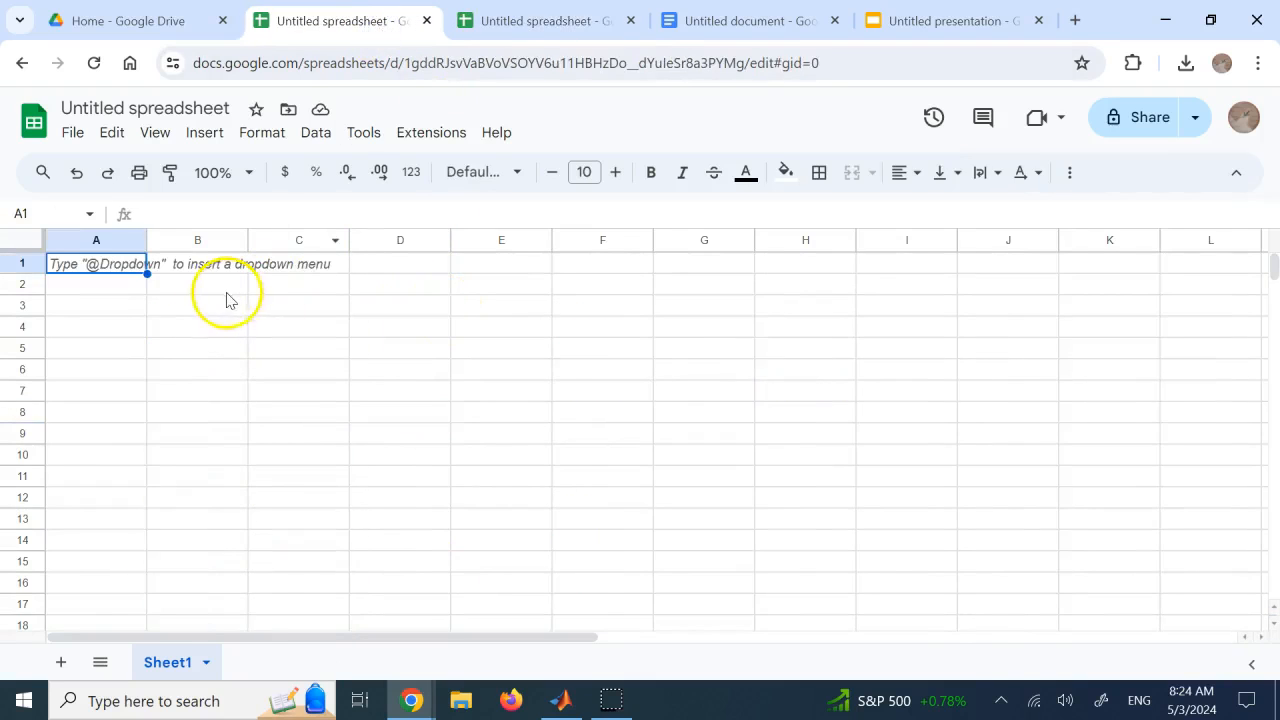
click(200, 318)
click(196, 300)
text(=gpt)
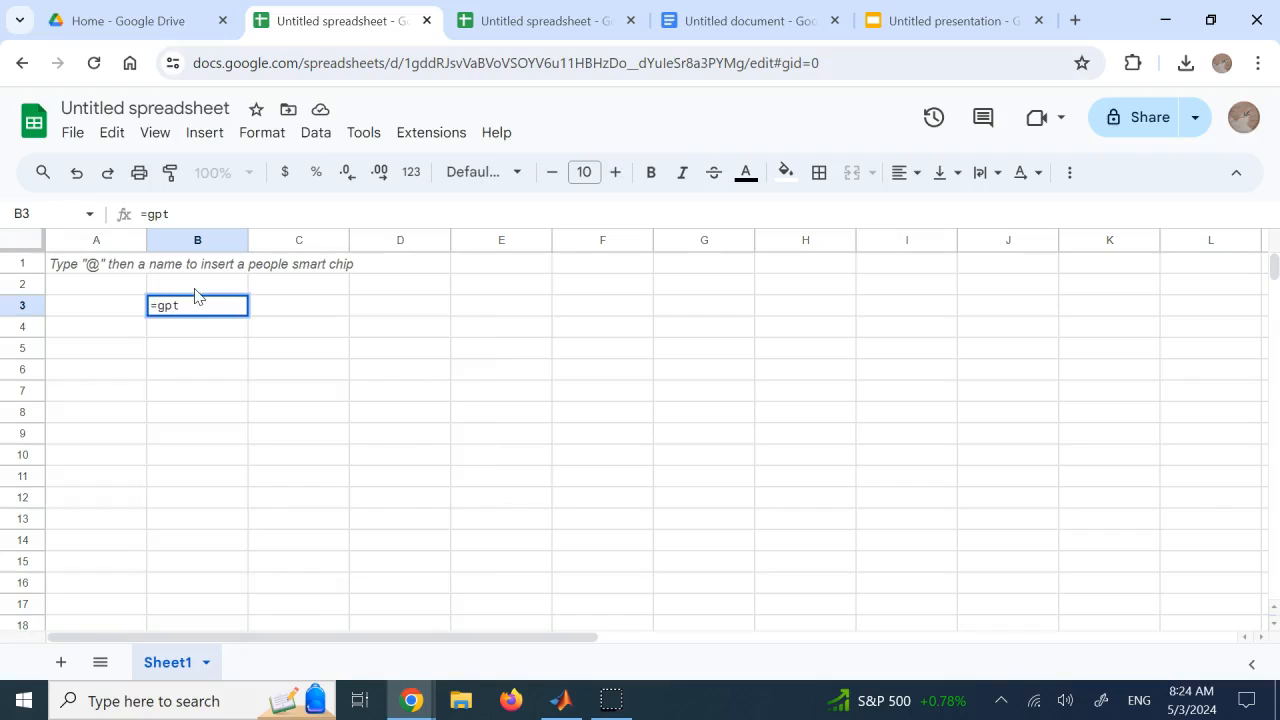
key(BackSpace)
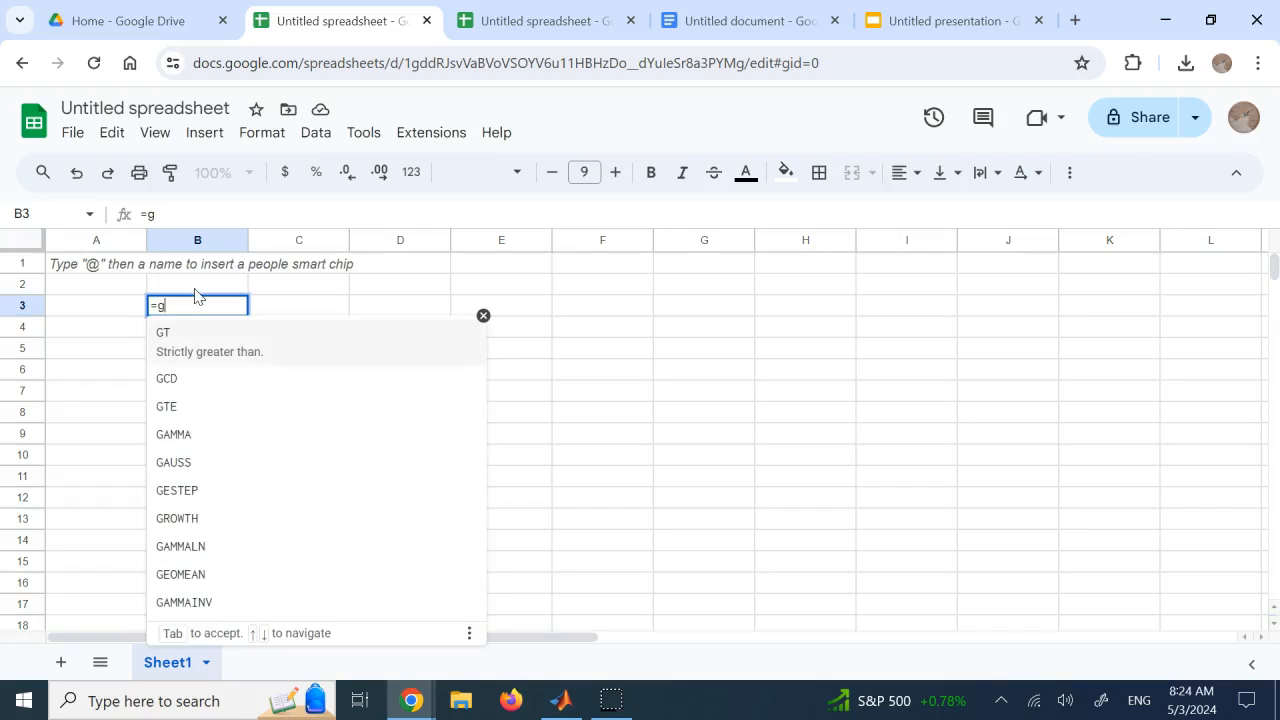
text(pt)
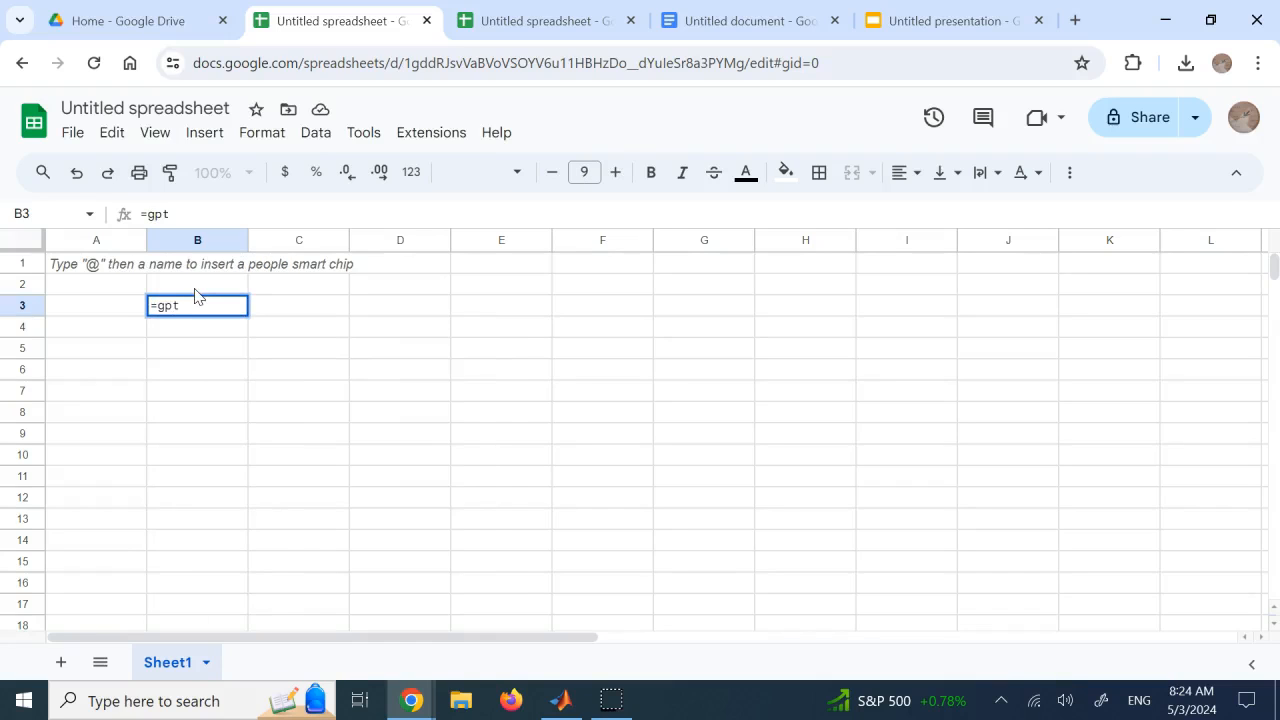
text(_table()
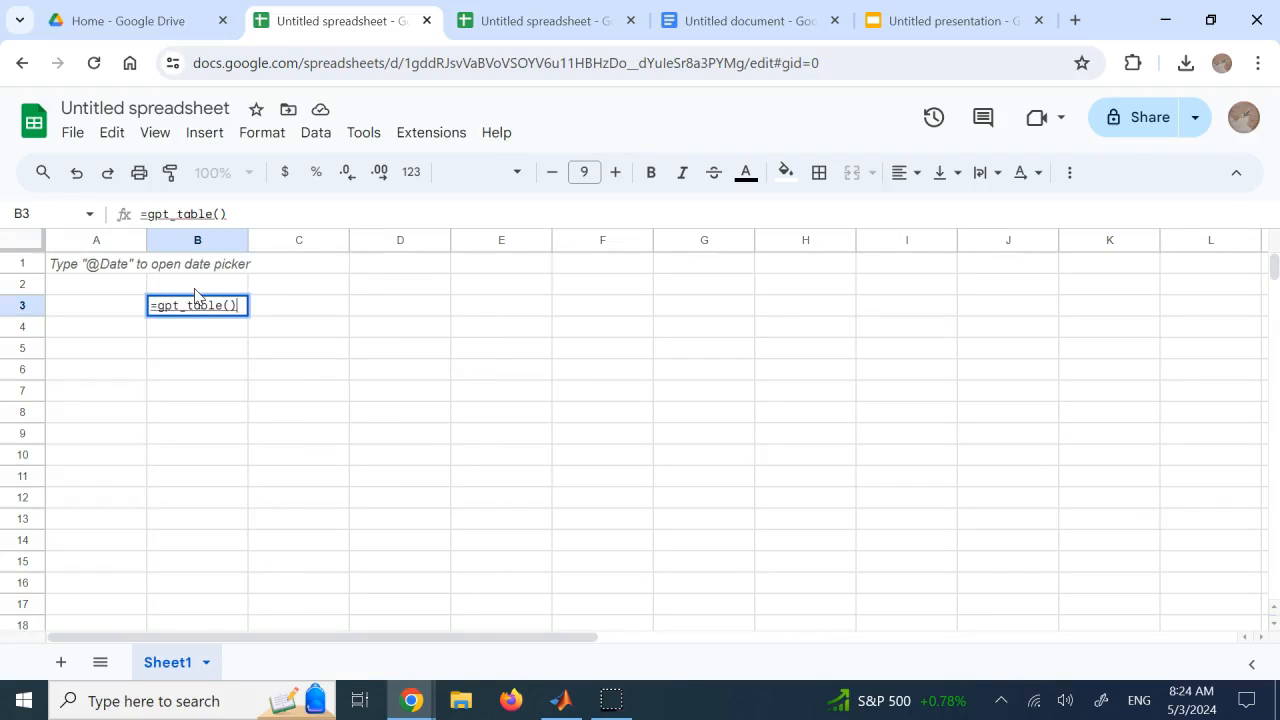
Start the GPT for Slides Sheets Docs add-on in this spreadsheet so the gpt_table formula in B3 can run
click(491, 360)
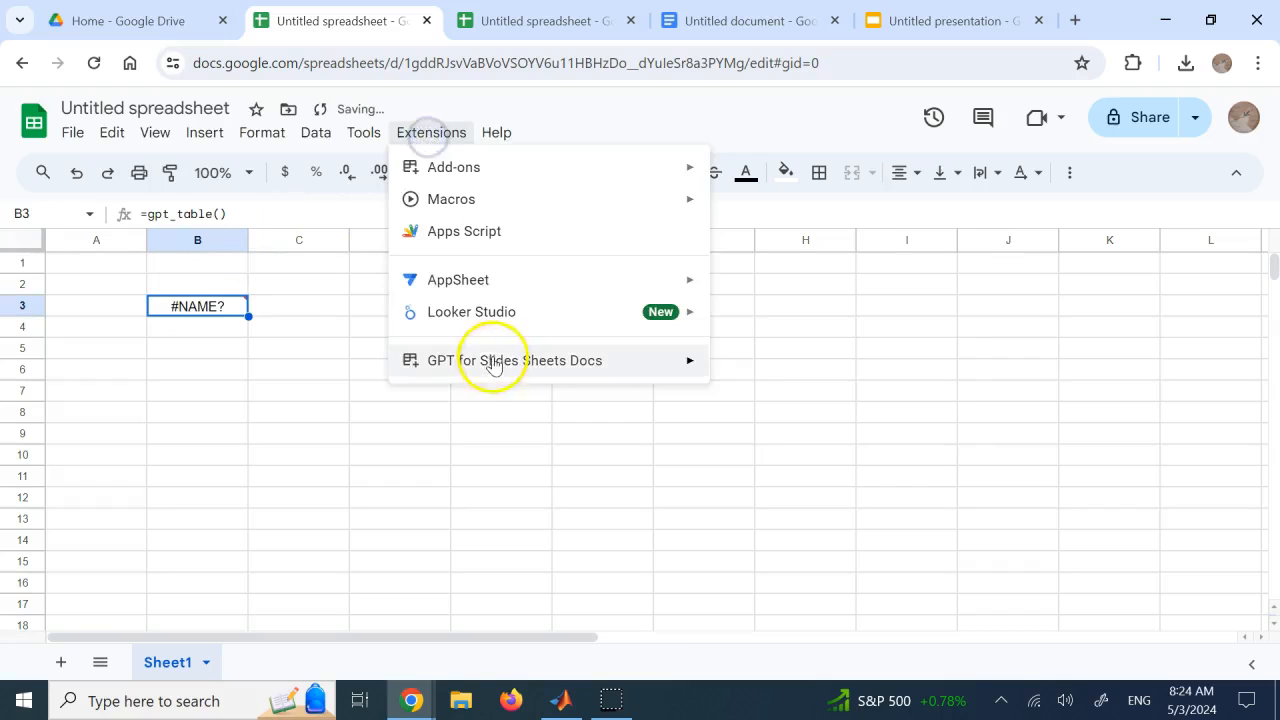
click(750, 372)
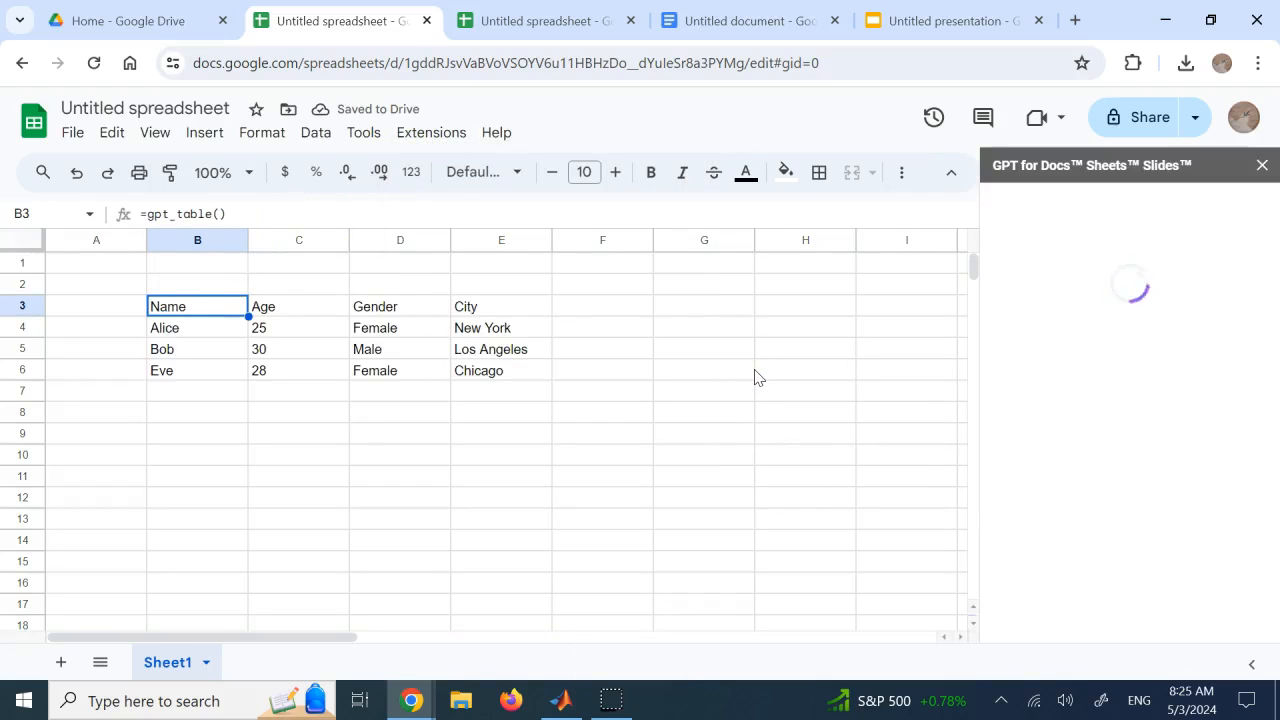
click(557, 492)
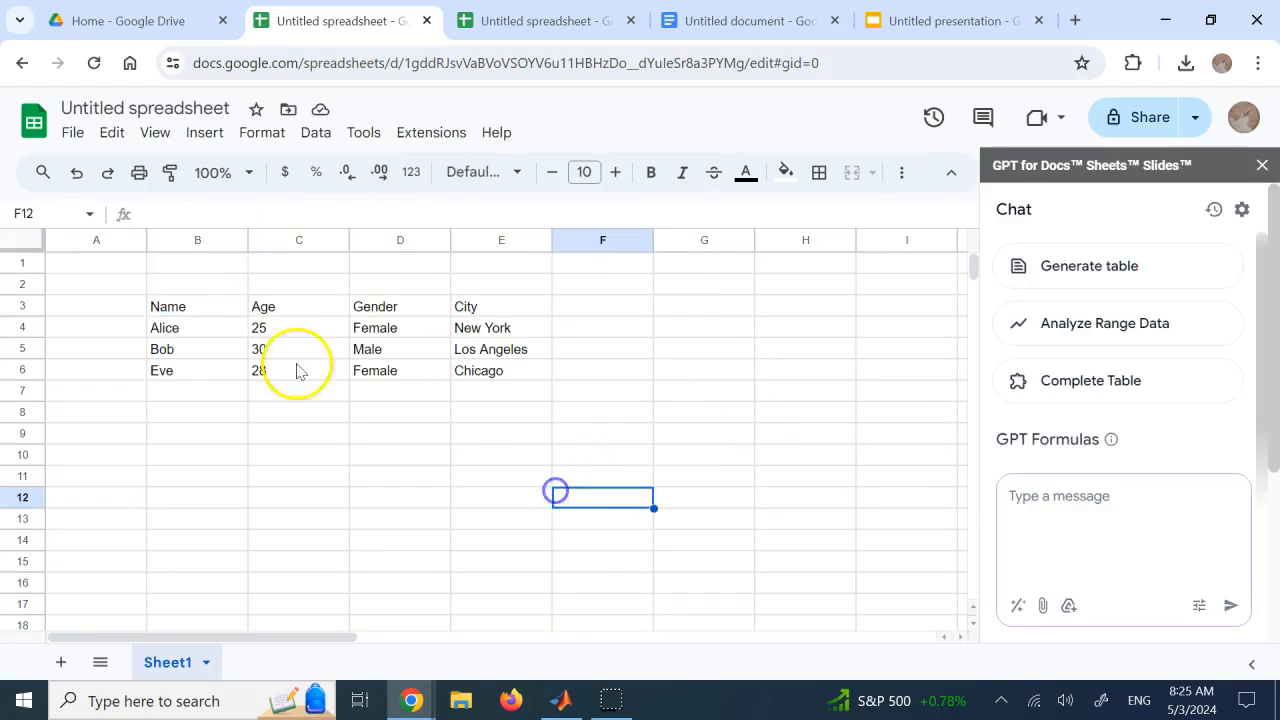
Compare the contents of cell B3 and cell E6 in the table generated by the gpt_table formula
click(179, 300)
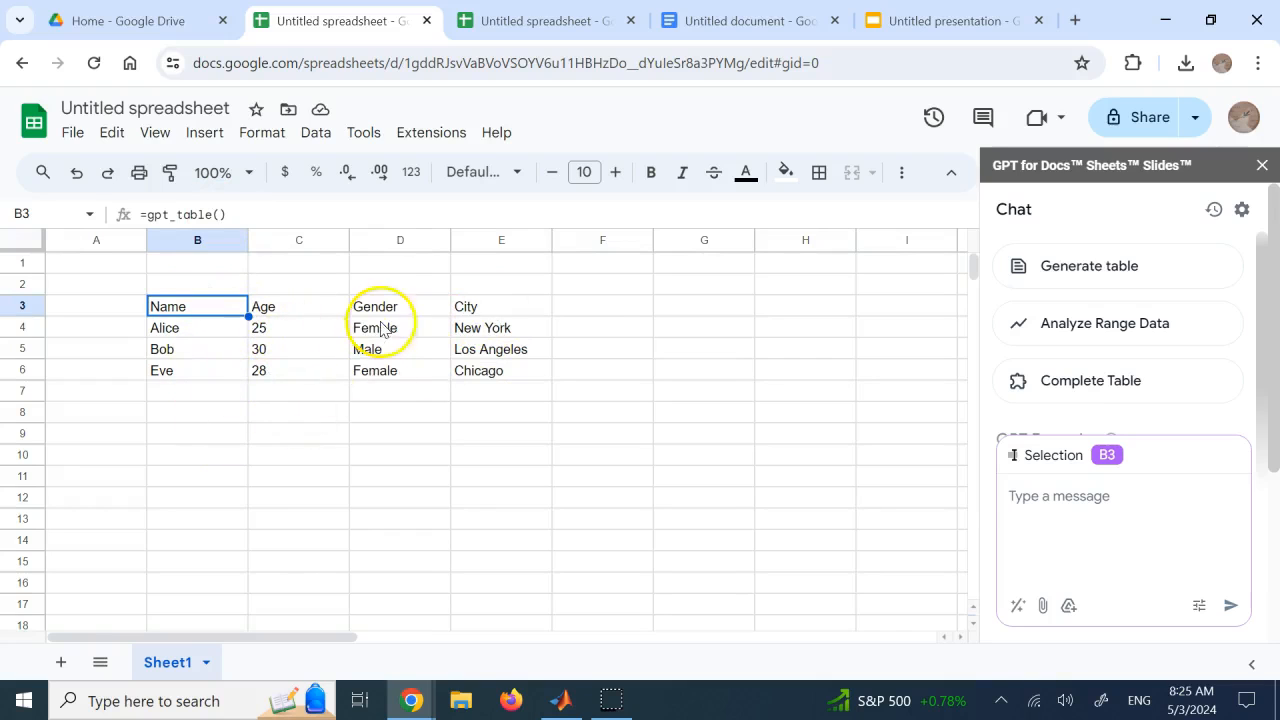
click(487, 378)
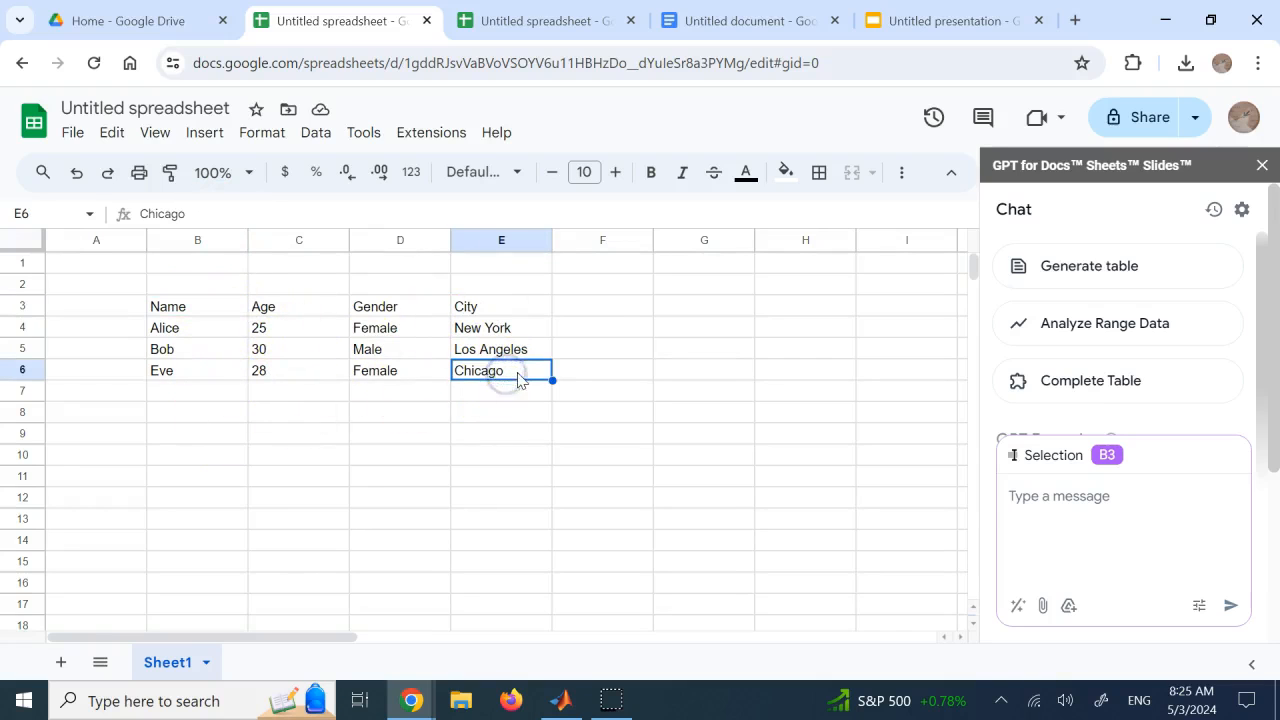
click(207, 295)
click(186, 306)
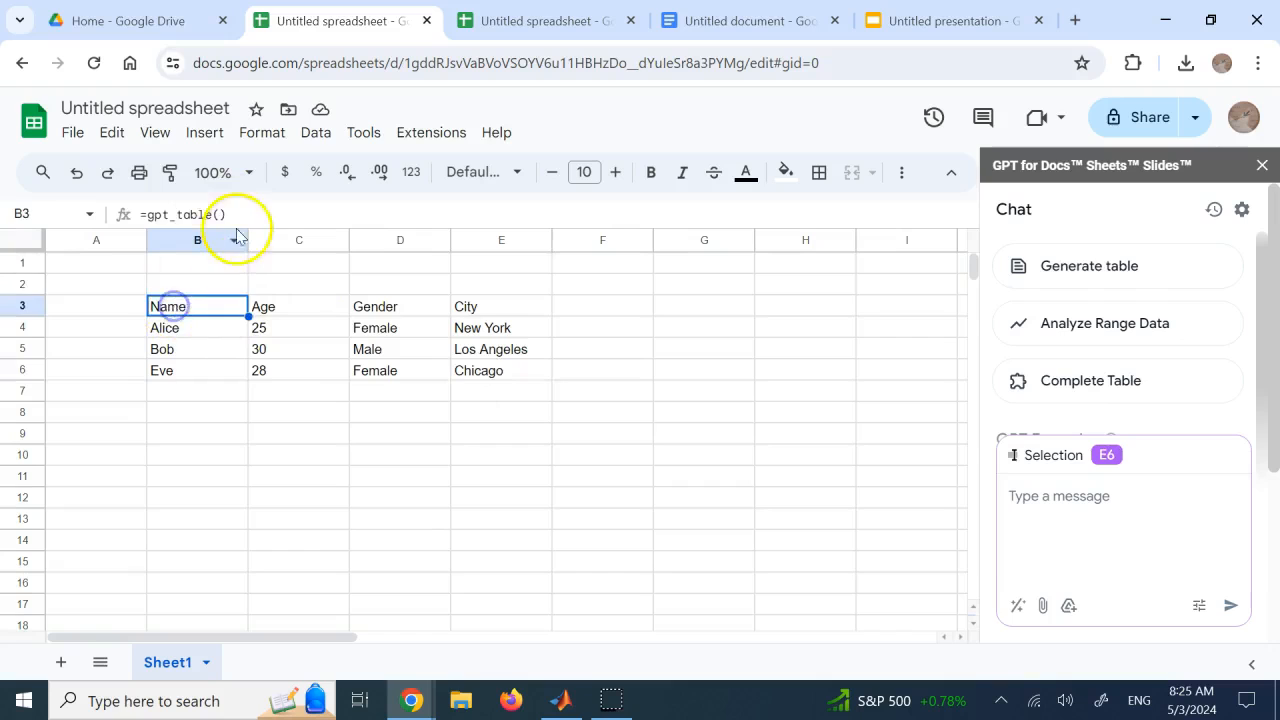
Open the formula in B3 for editing and read the GPT_TABLE help on its example, prompt and optional temperature, model and cache arguments
click(222, 215)
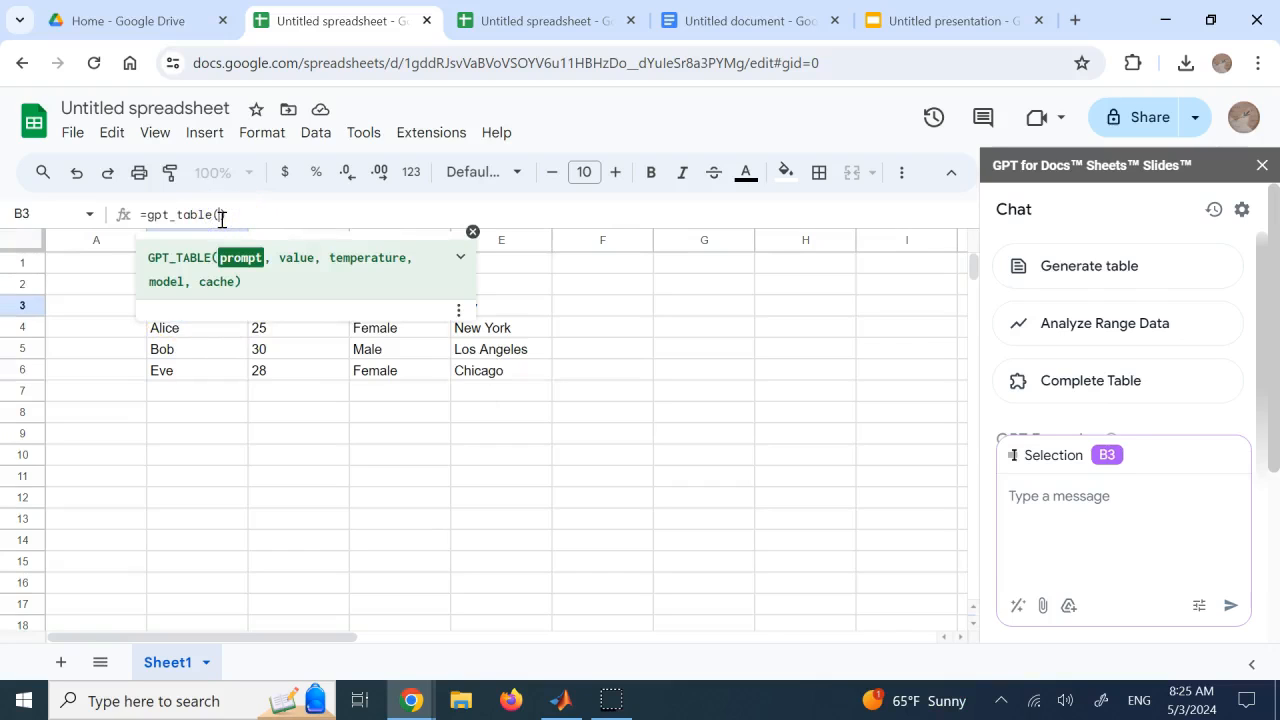
click(243, 261)
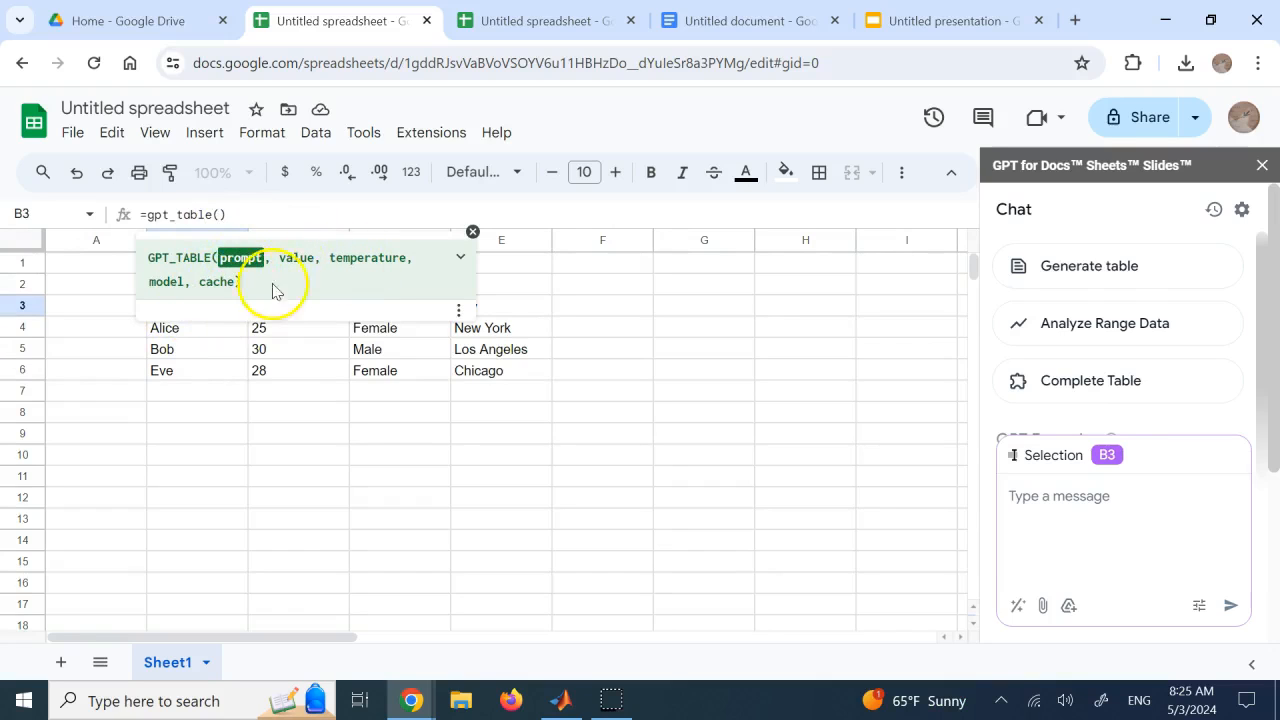
click(458, 311)
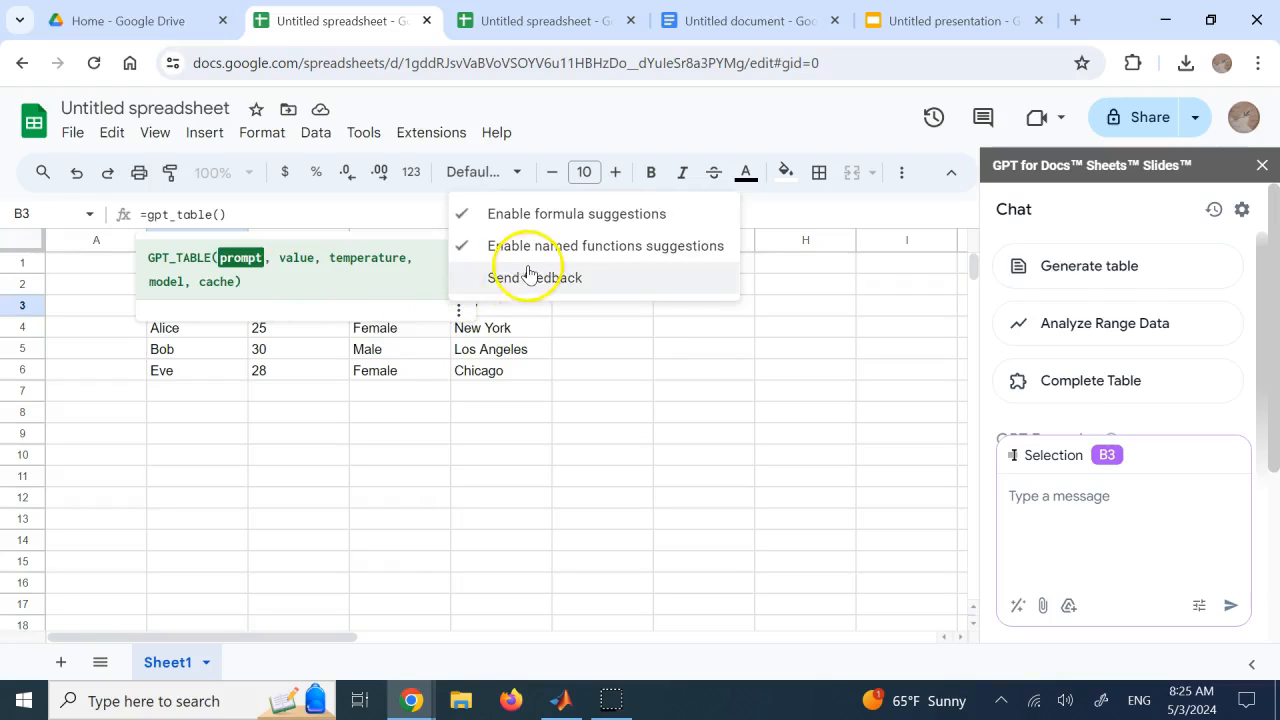
click(359, 258)
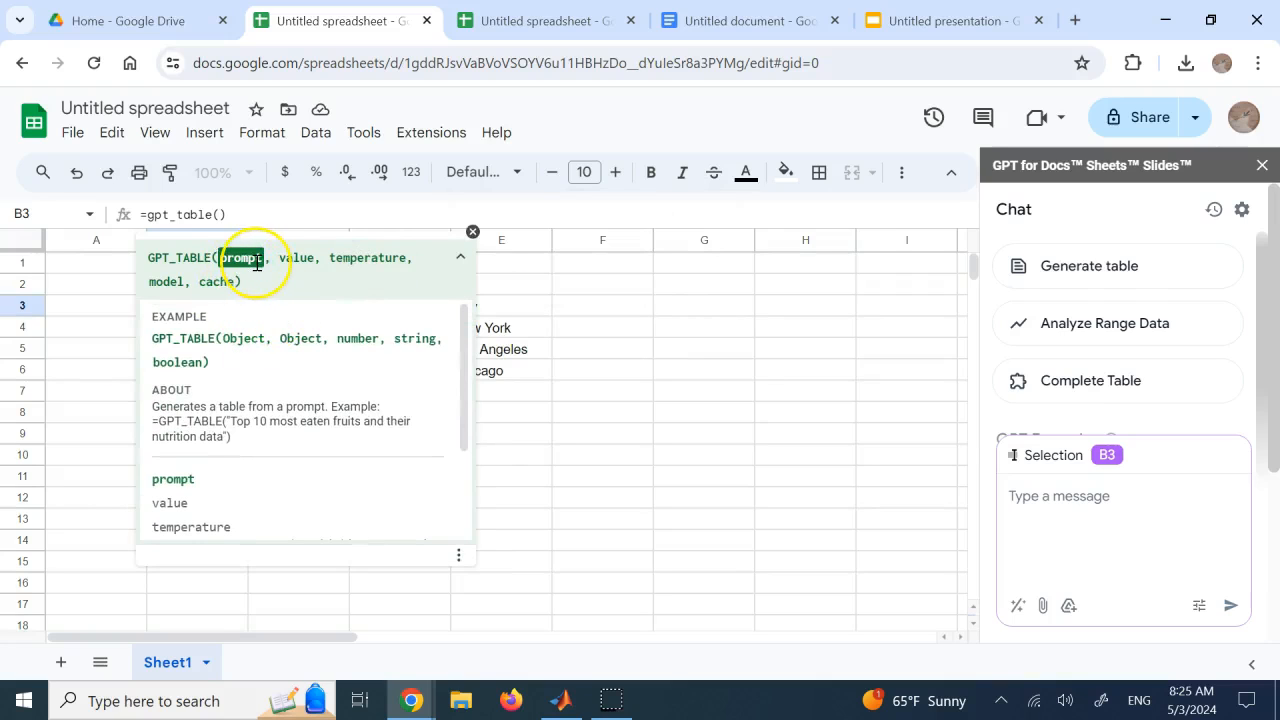
drag(316, 259, 245, 257)
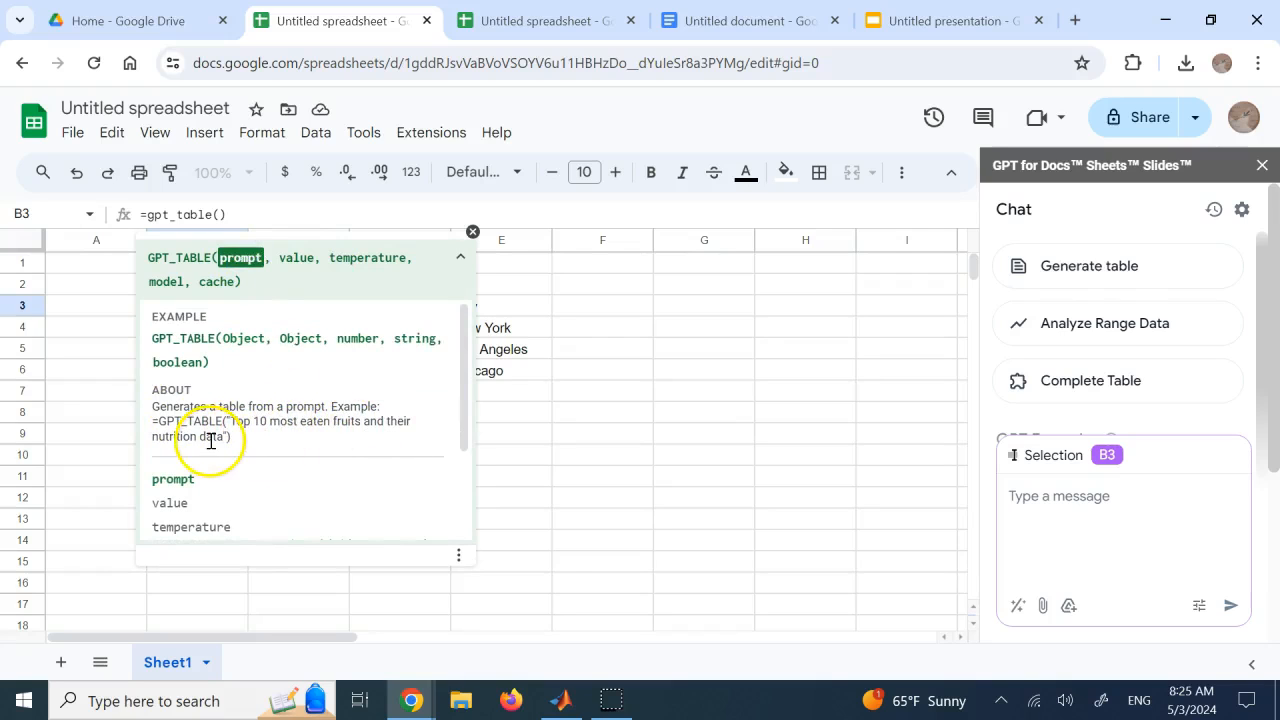
scroll(212, 440, down, 2)
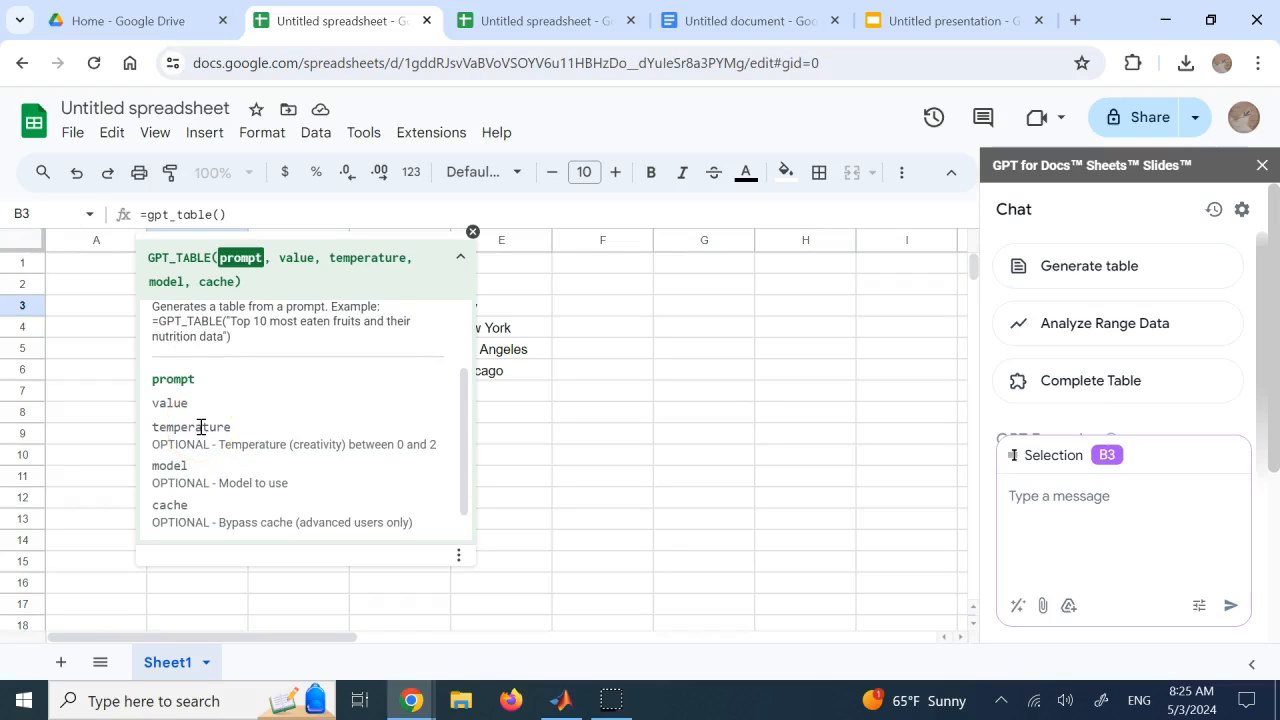
click(309, 445)
double_click(309, 445)
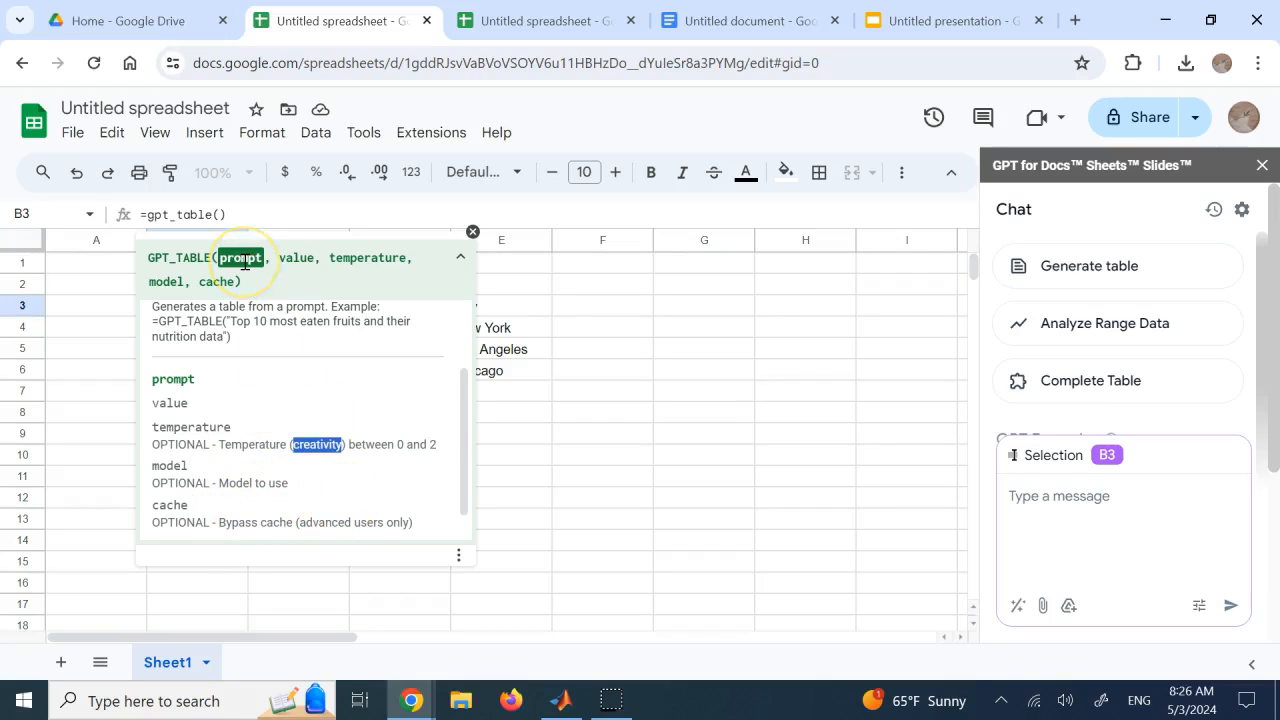
Add the prompt "a table of months of the year and number of days in them" to the gpt_table formula in B3
click(528, 286)
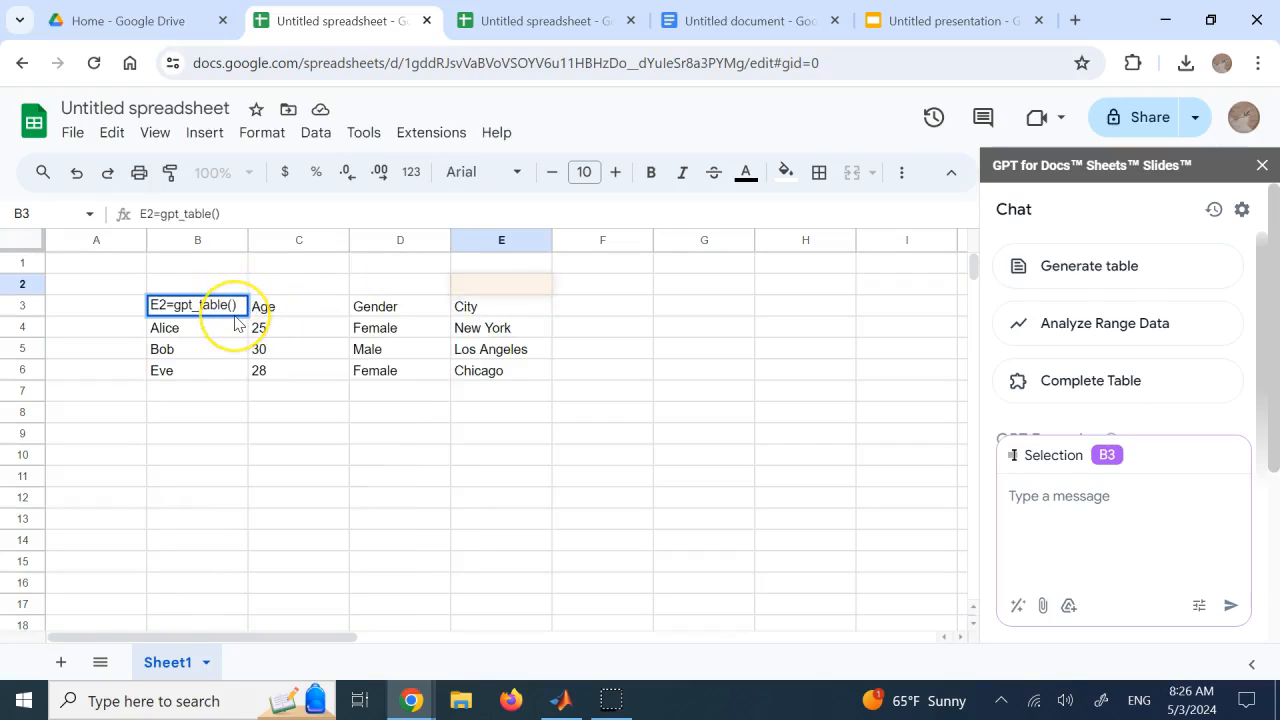
text("")
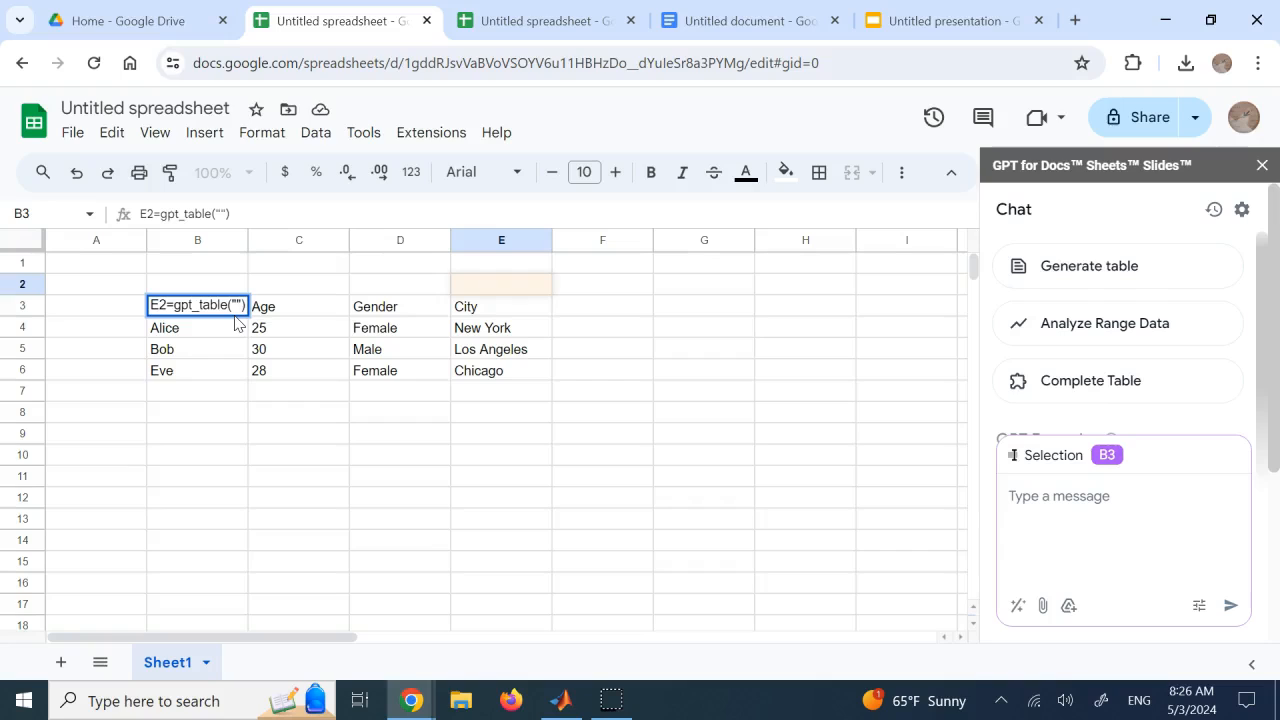
text(a table of)
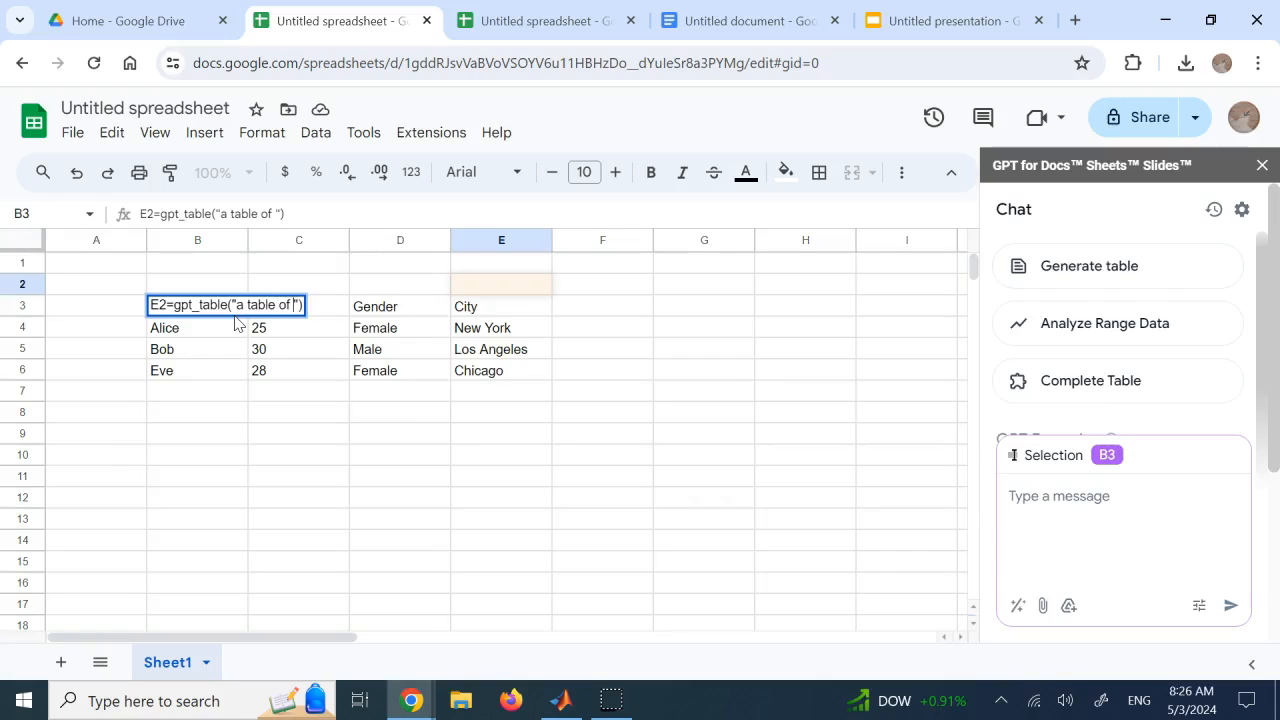
text(month)
text(s of the y)
text(ear)
text( and num)
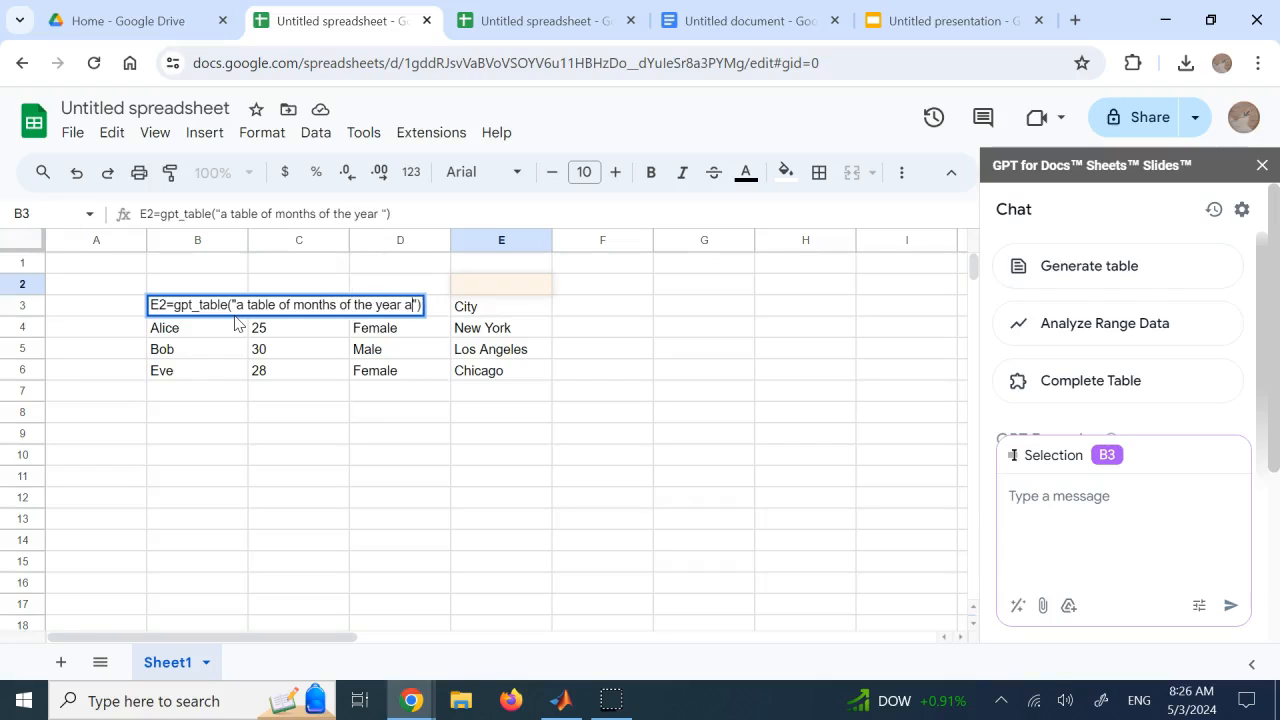
text(ber of days)
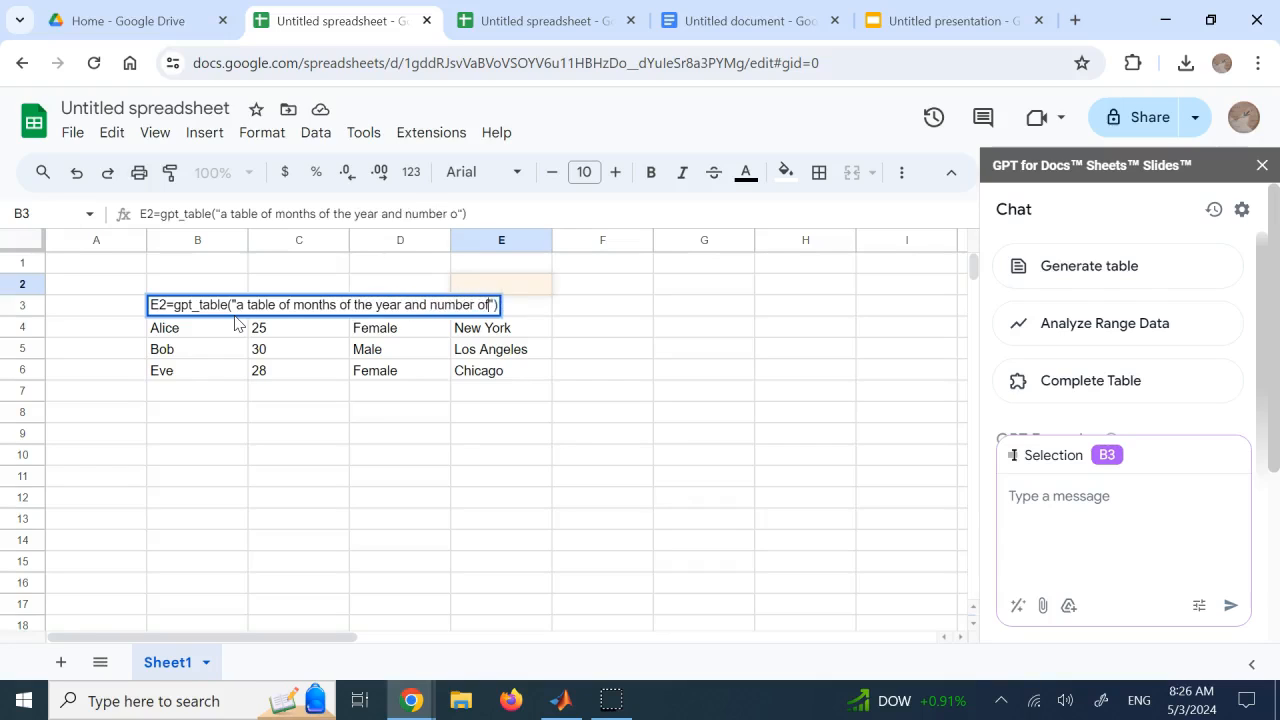
text( in them)
key(Return)
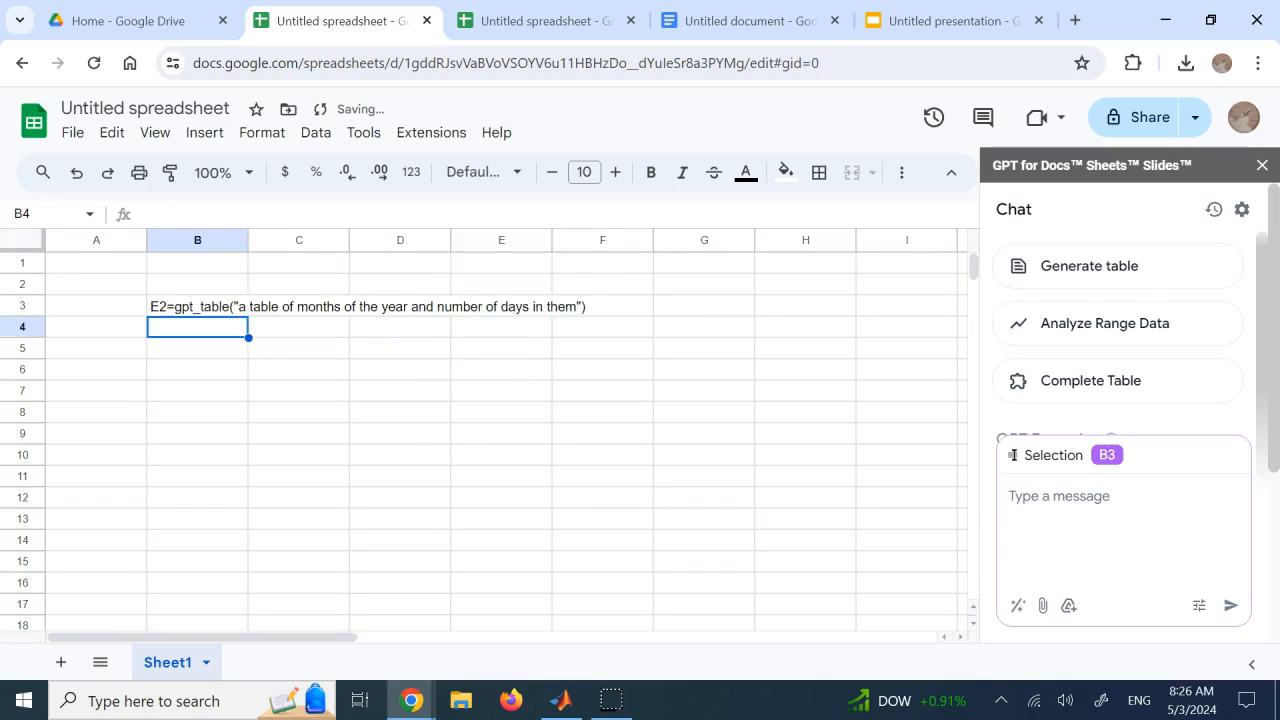
Remove the stray E2 in front of the equals sign in cell B3 and run the gpt_table formula
click(229, 309)
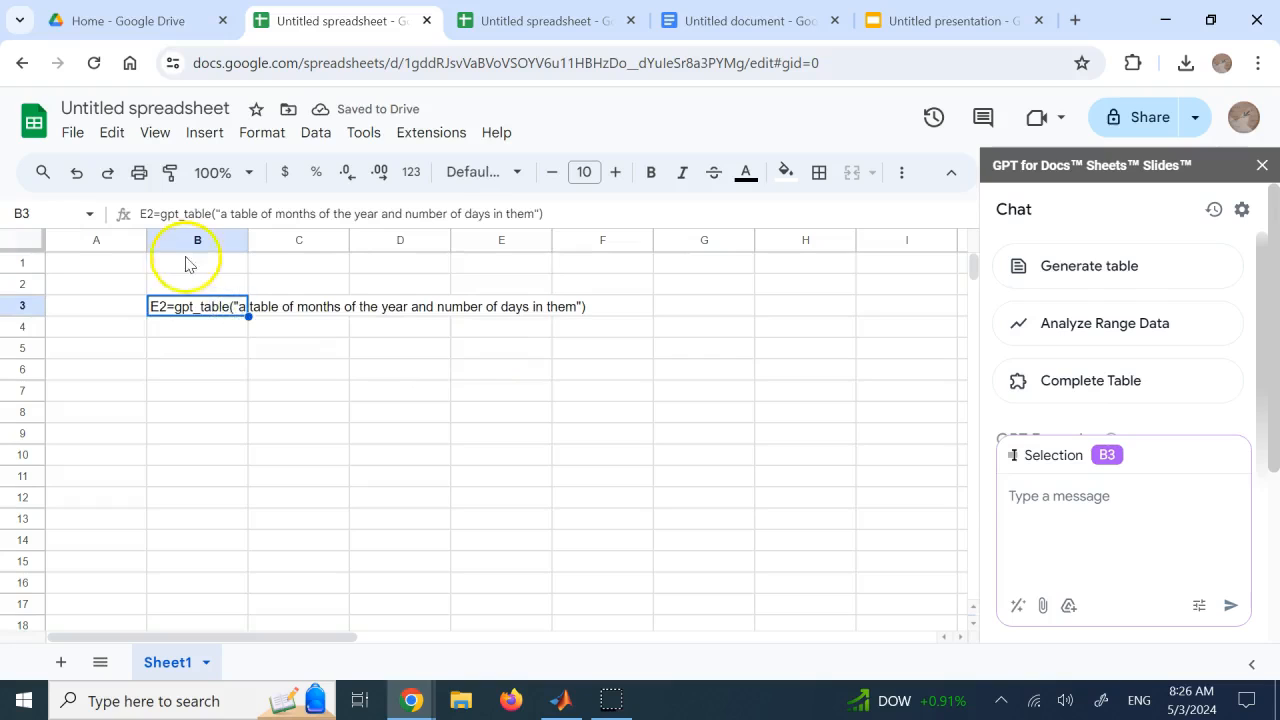
double_click(167, 308)
key(BackSpace)
key(BackSpace)
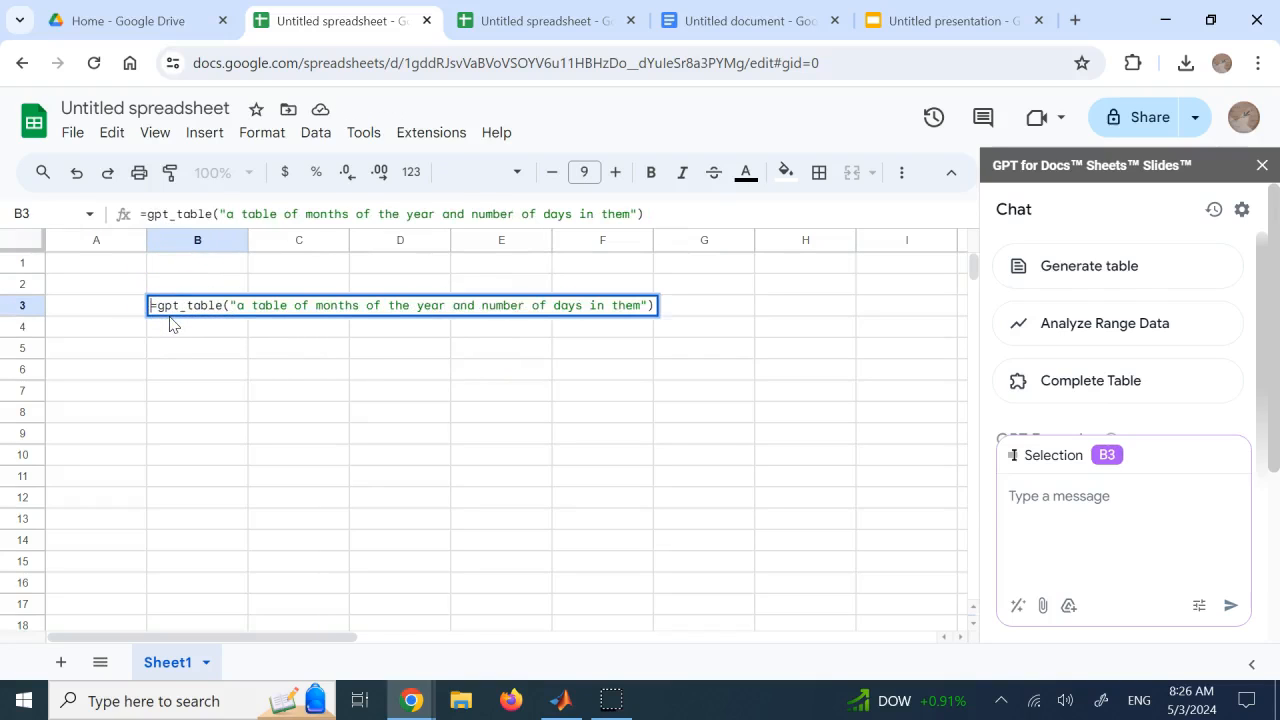
key(Return)
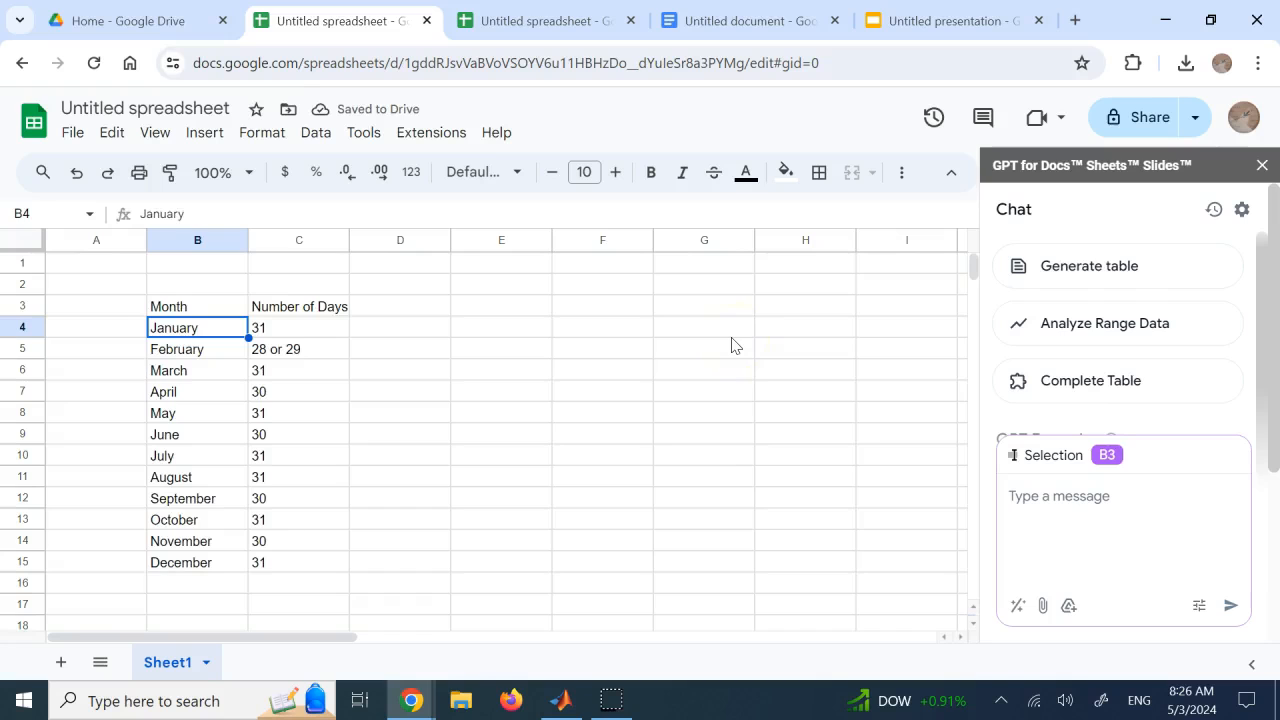
Examine the generated table's Month and Number of Days columns, including the January and February rows
click(706, 333)
click(220, 290)
click(287, 293)
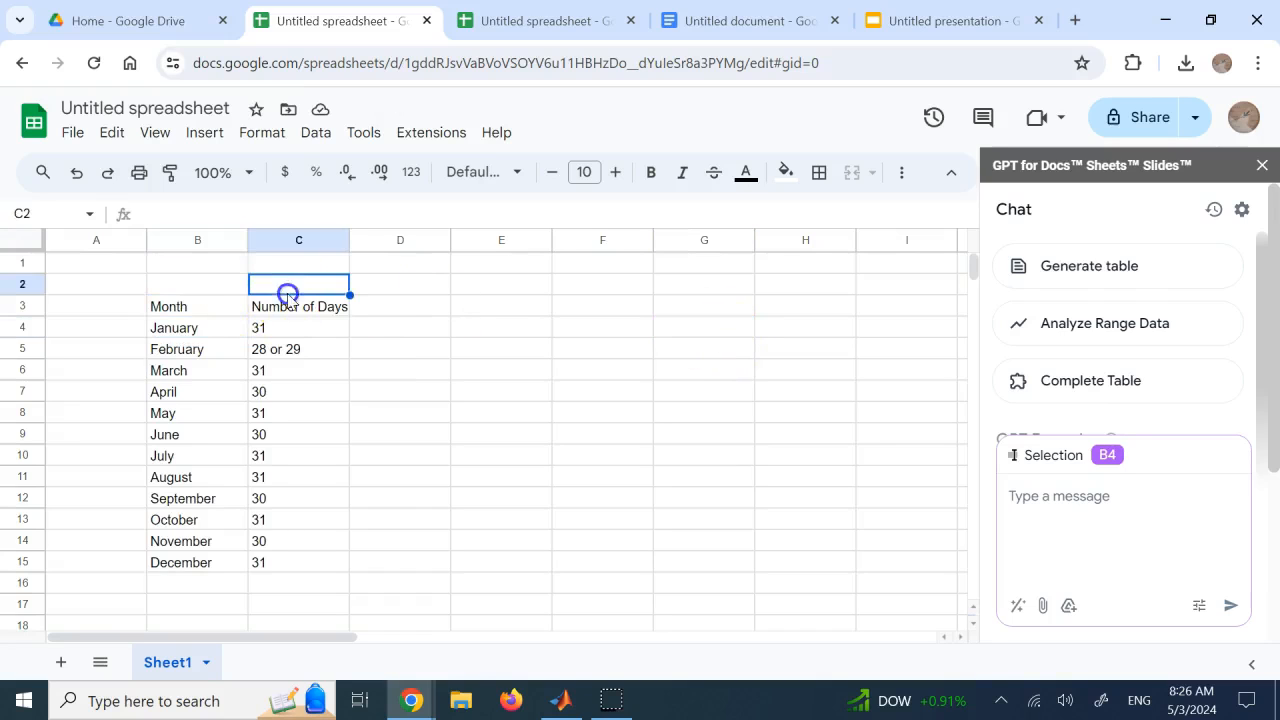
click(210, 329)
click(268, 329)
click(190, 350)
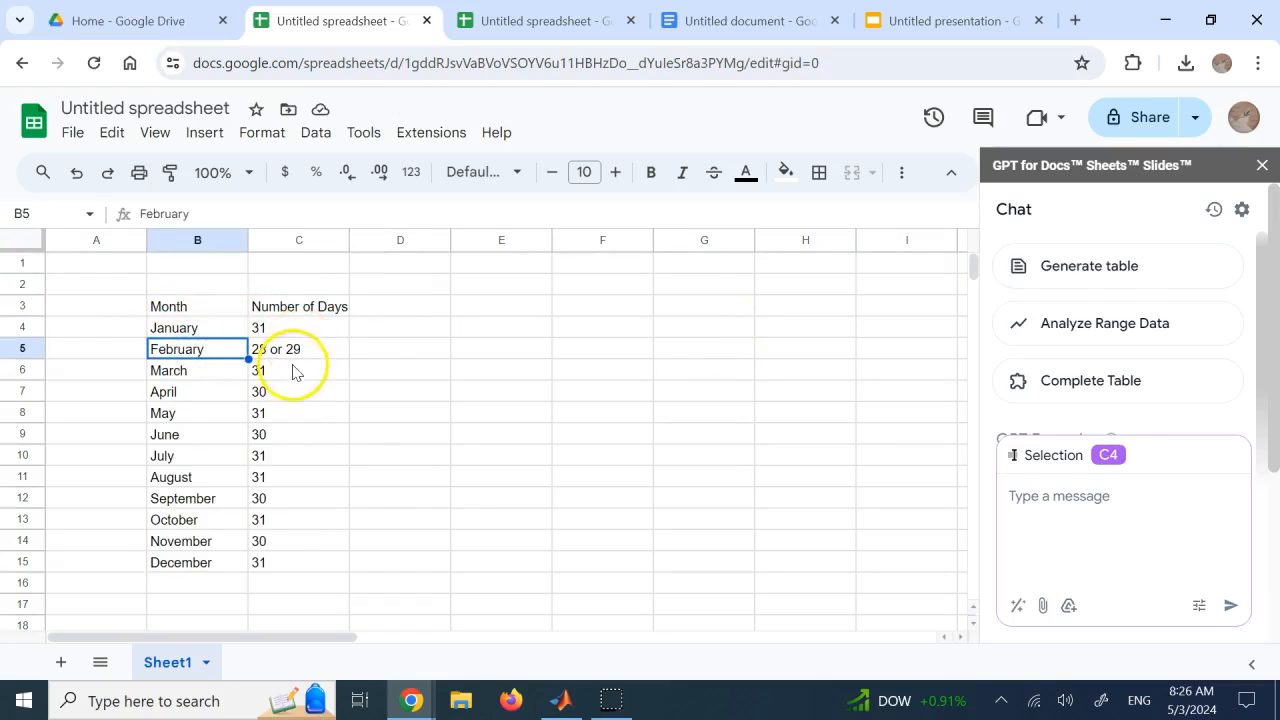
click(420, 391)
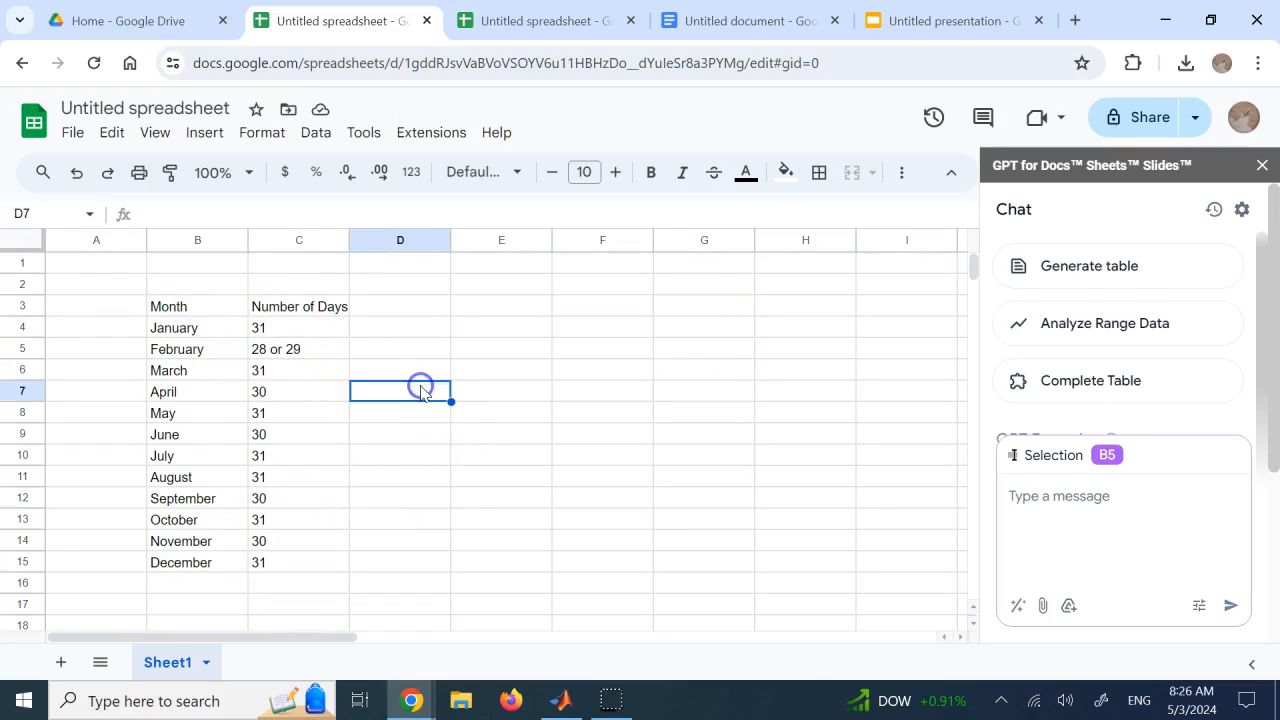
click(472, 349)
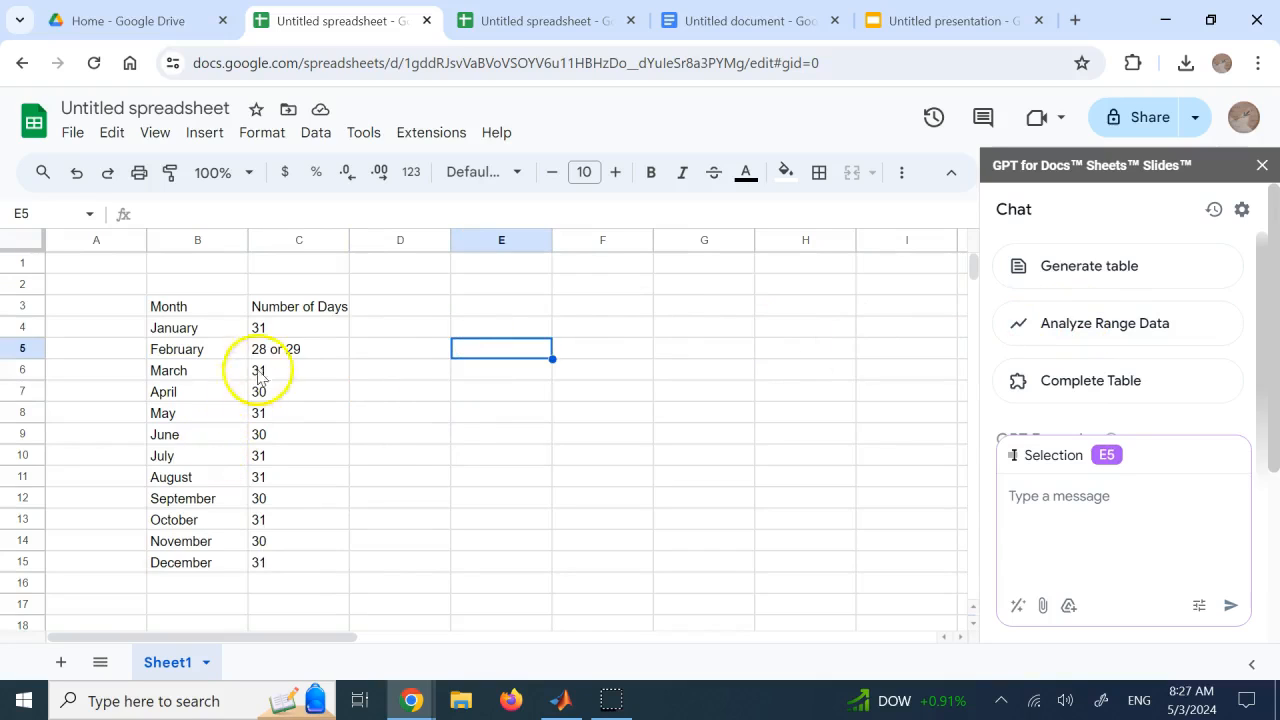
Use Analyze Range Data on C4:C15 to ask the chat "what is the average in the column?"
drag(286, 332, 294, 562)
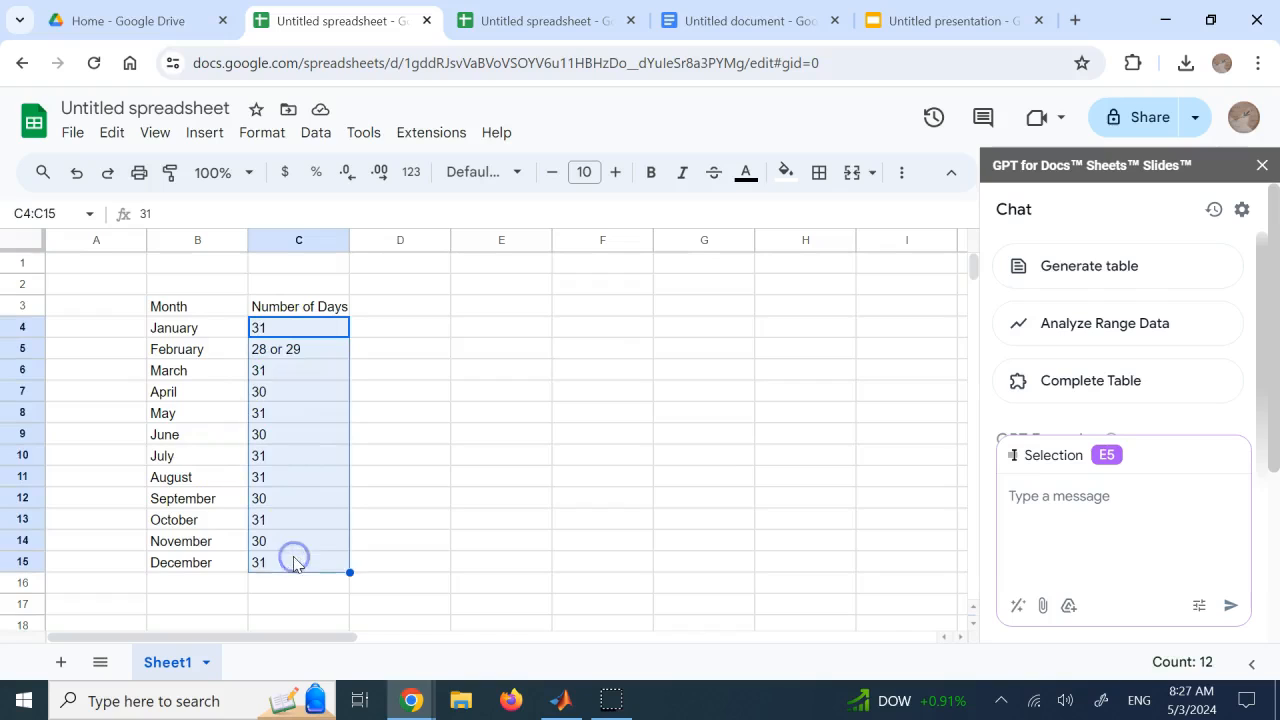
click(1132, 334)
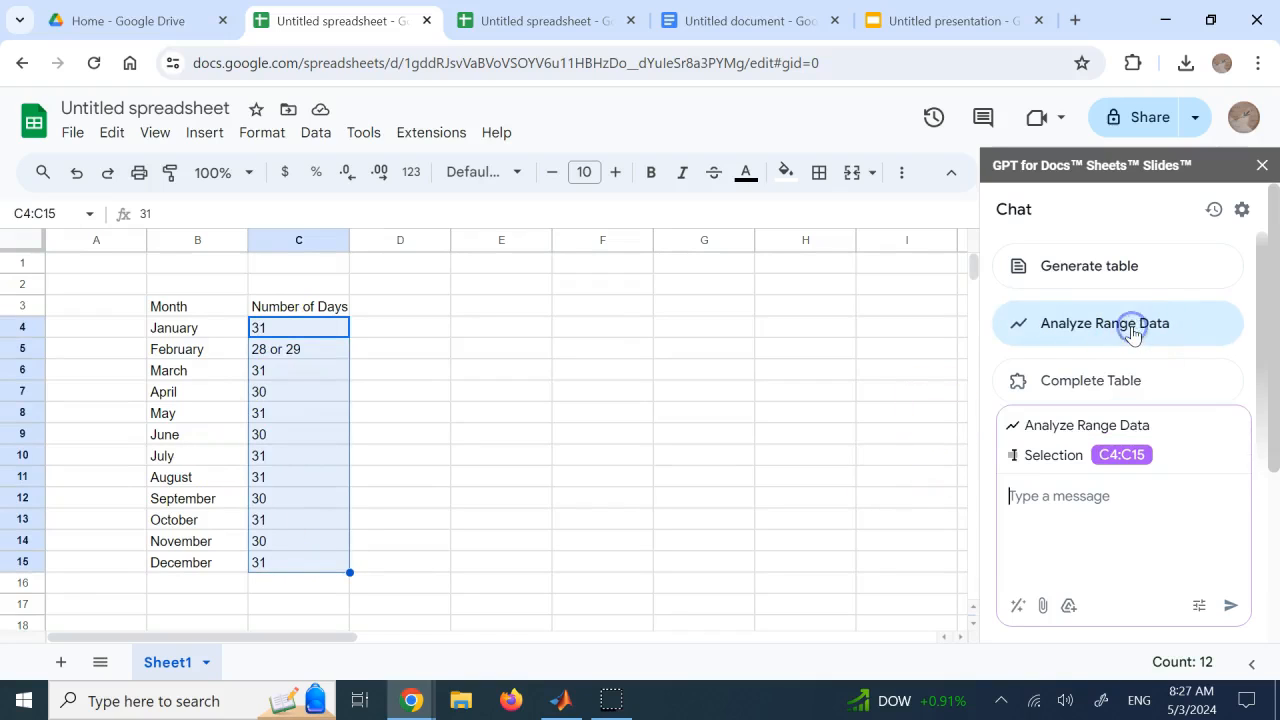
click(1100, 510)
text(w)
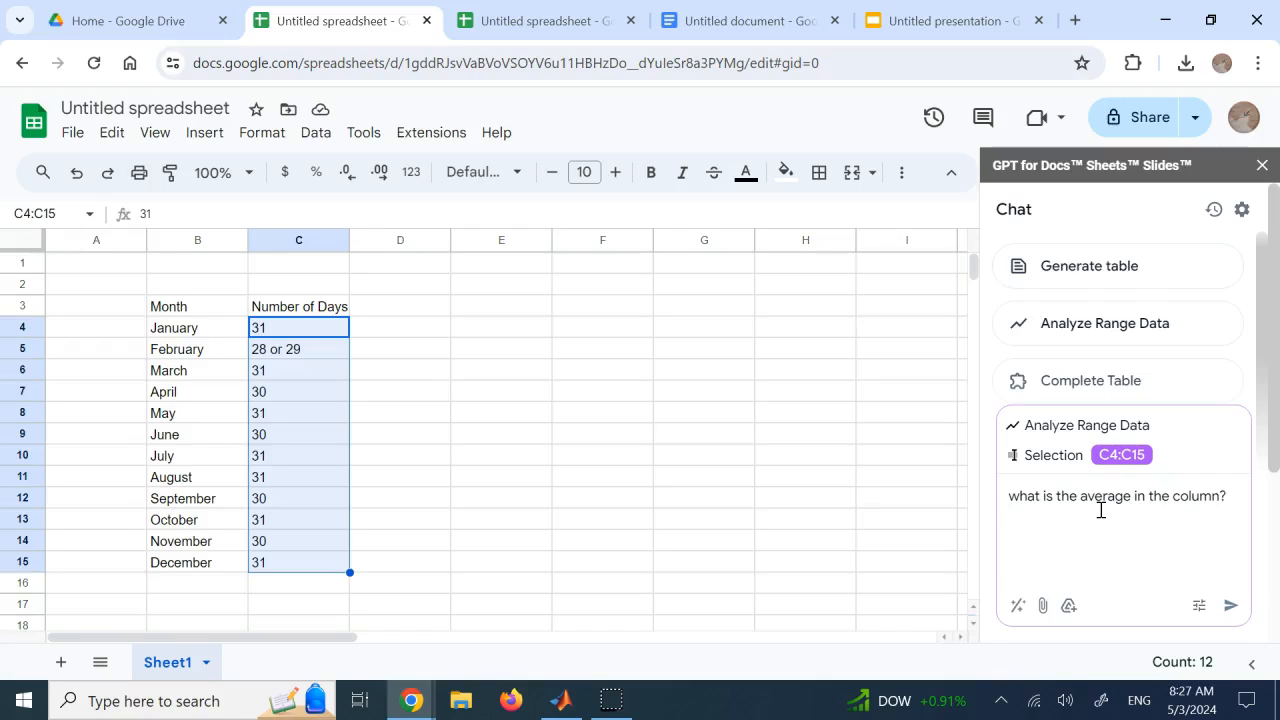
key(Return)
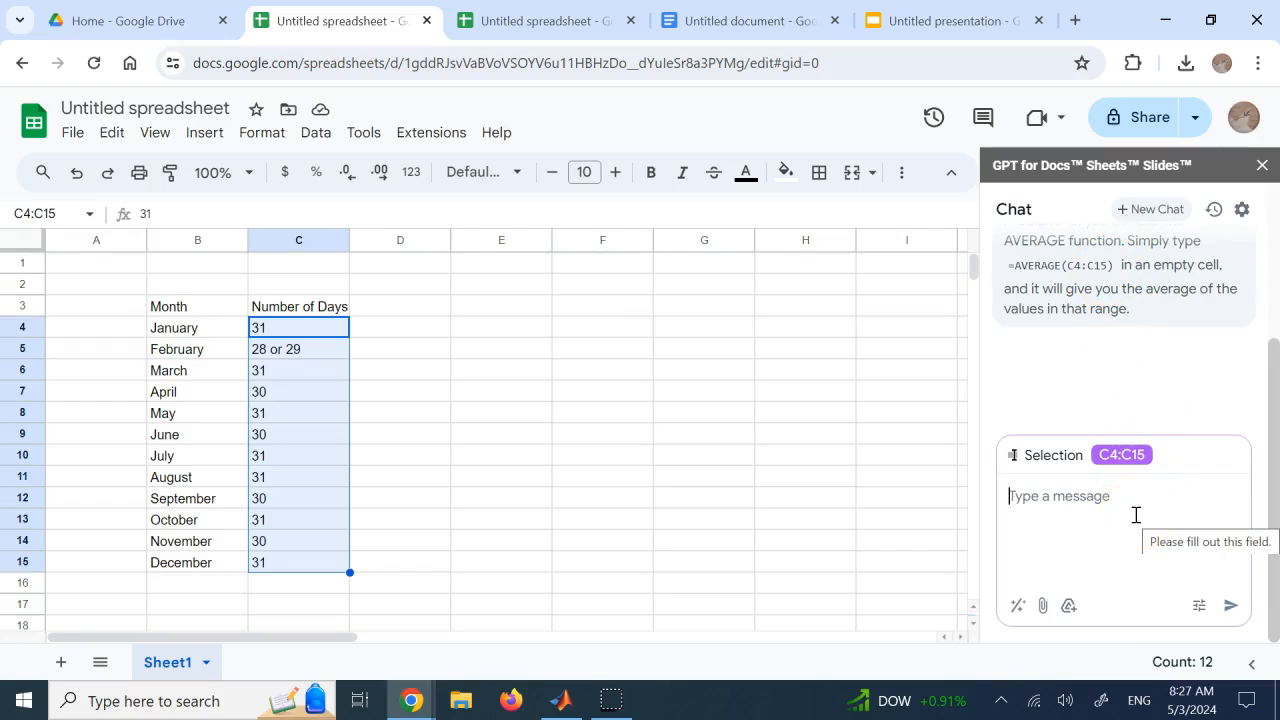
Send a follow-up asking the chat to calculate the average itself, and highlight the value in its reply
text(do it for me)
key(Return)
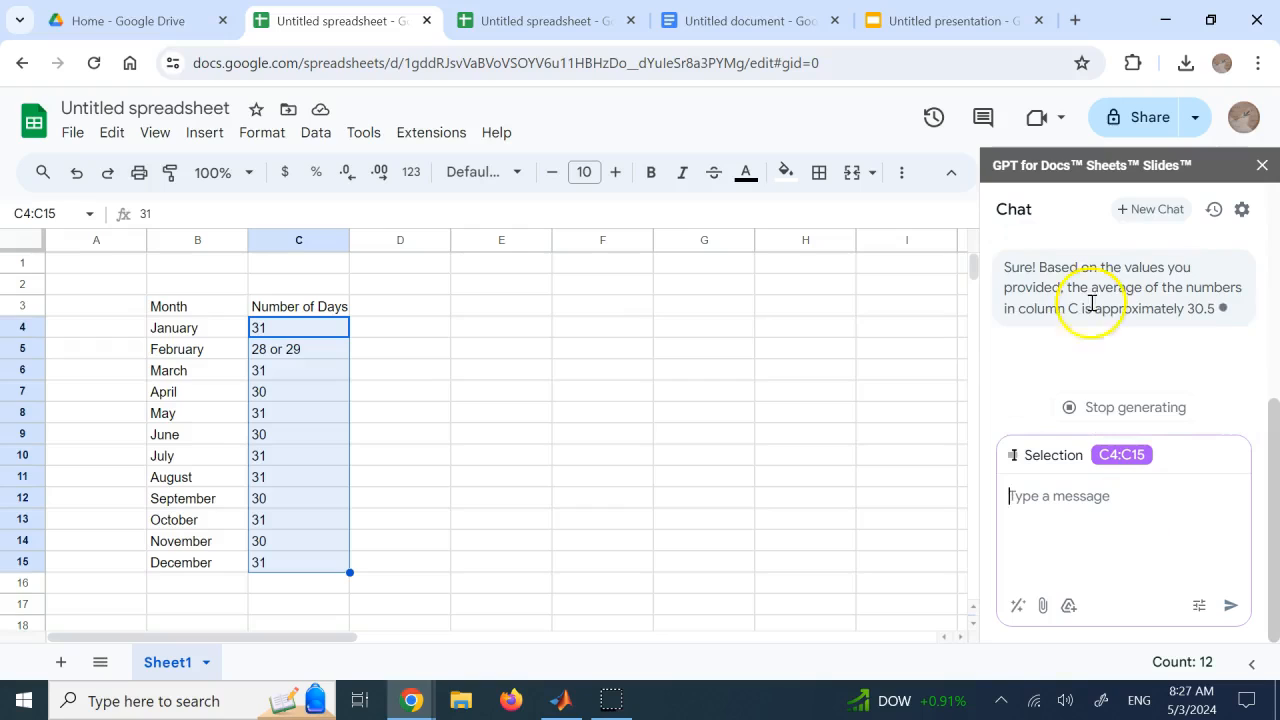
double_click(1200, 309)
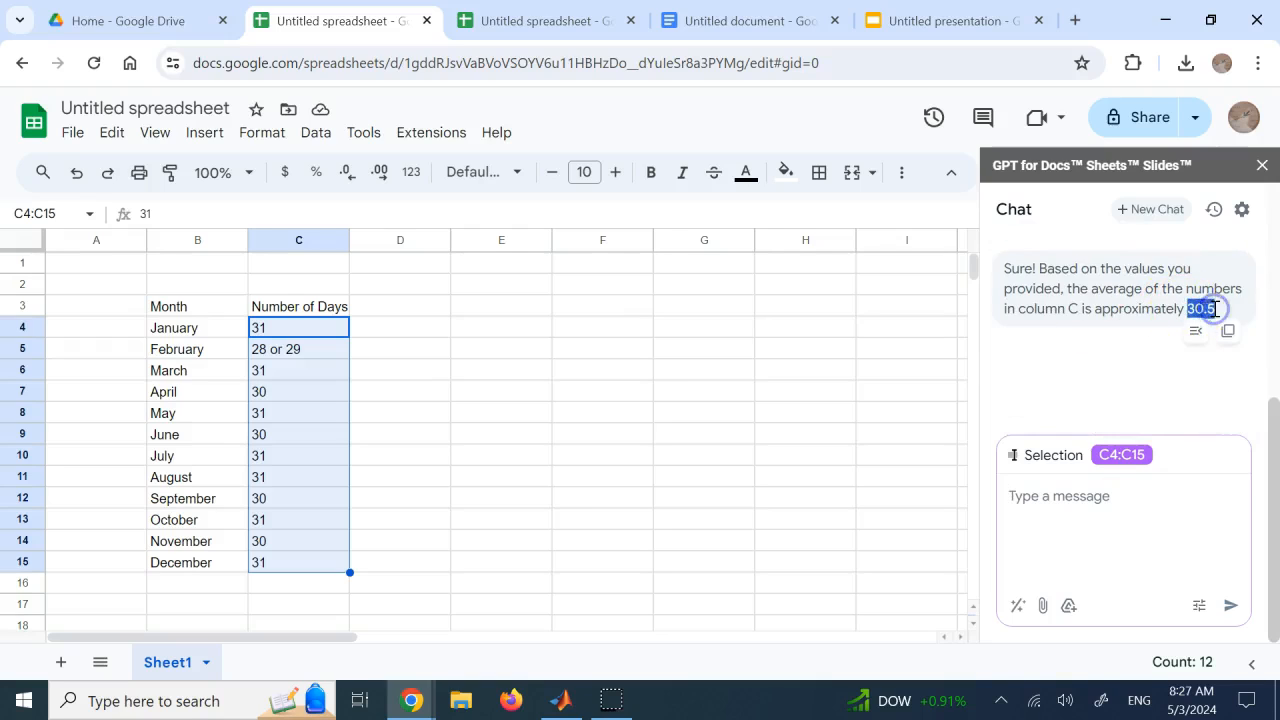
click(1076, 539)
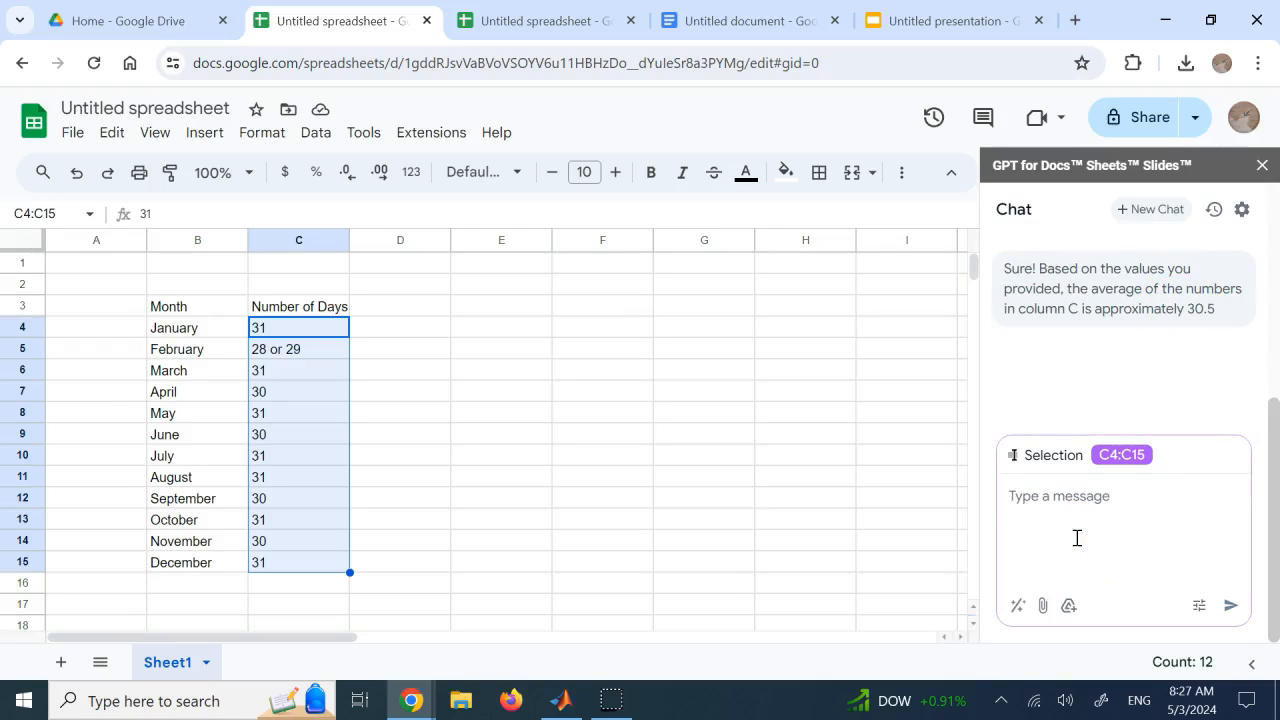
text(plot)
key(BackSpace)
click(594, 391)
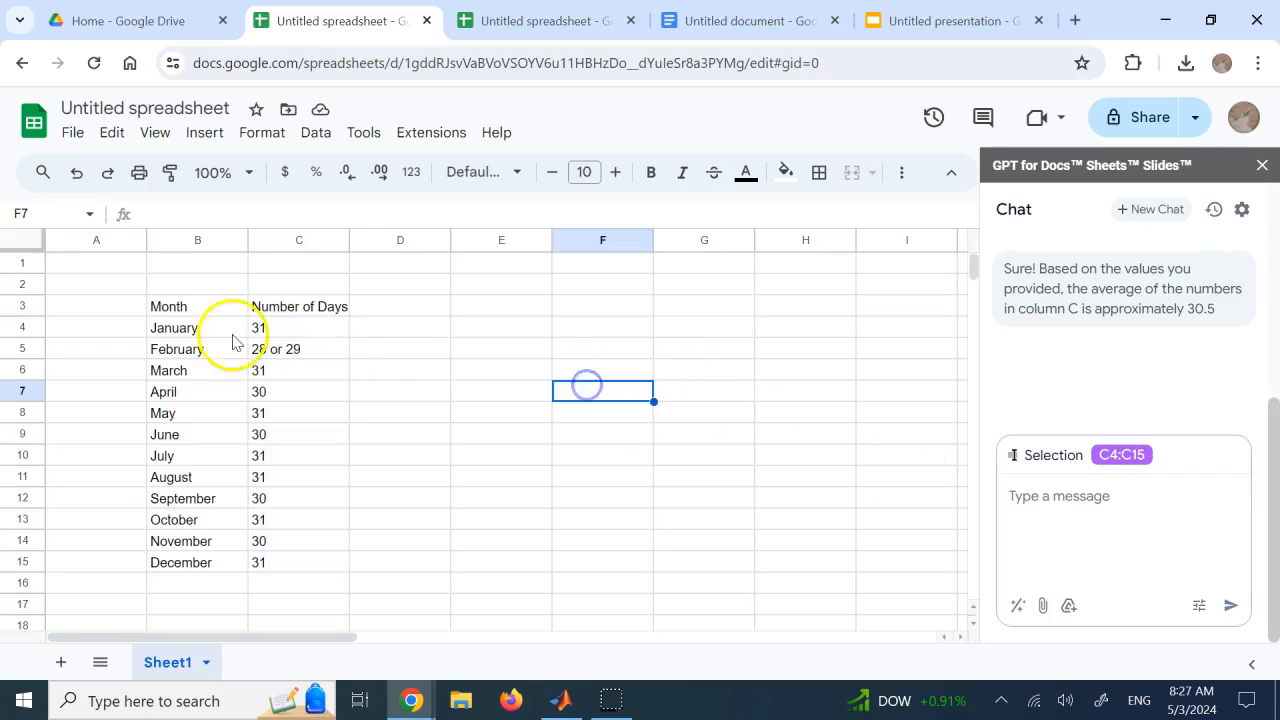
Select B4:C15, send the chat "generate a plot of column c vs. column B", and read through its reply
click(188, 330)
drag(188, 333, 271, 560)
click(1129, 534)
text(generate a plot of col)
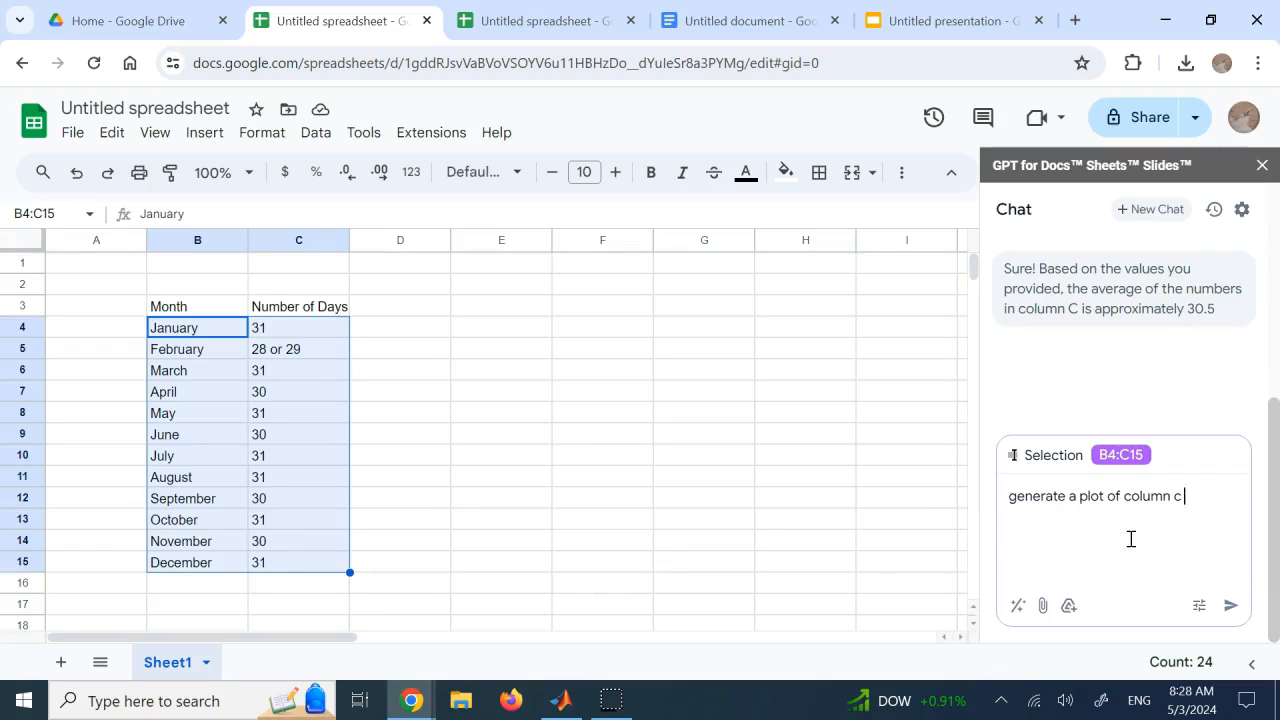
text(umn B)
key(Return)
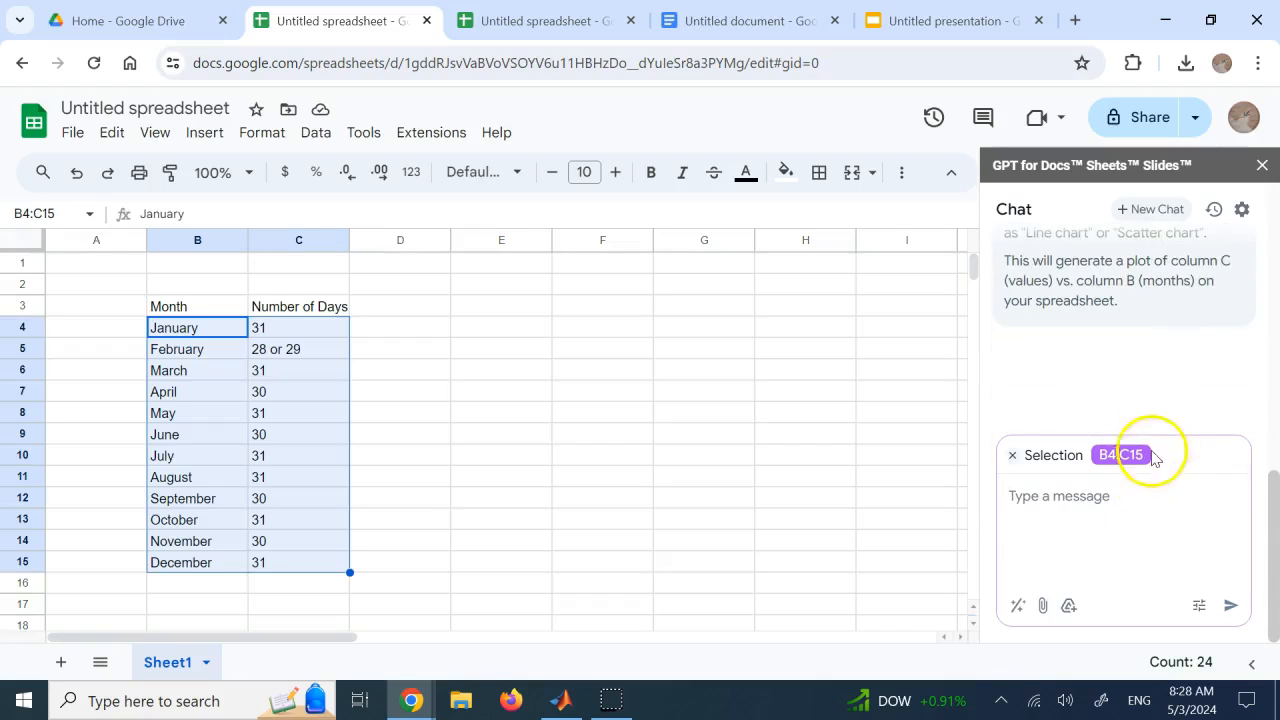
scroll(1164, 344, up, 1)
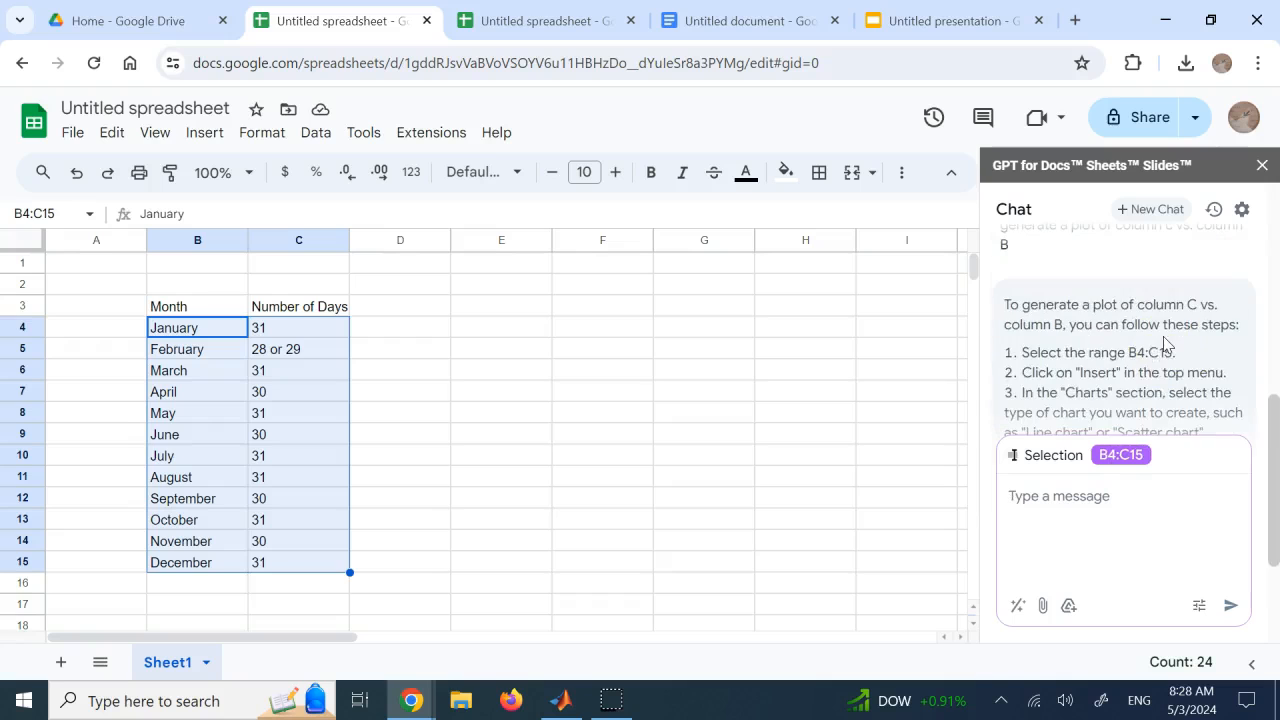
scroll(1096, 323, down, 2)
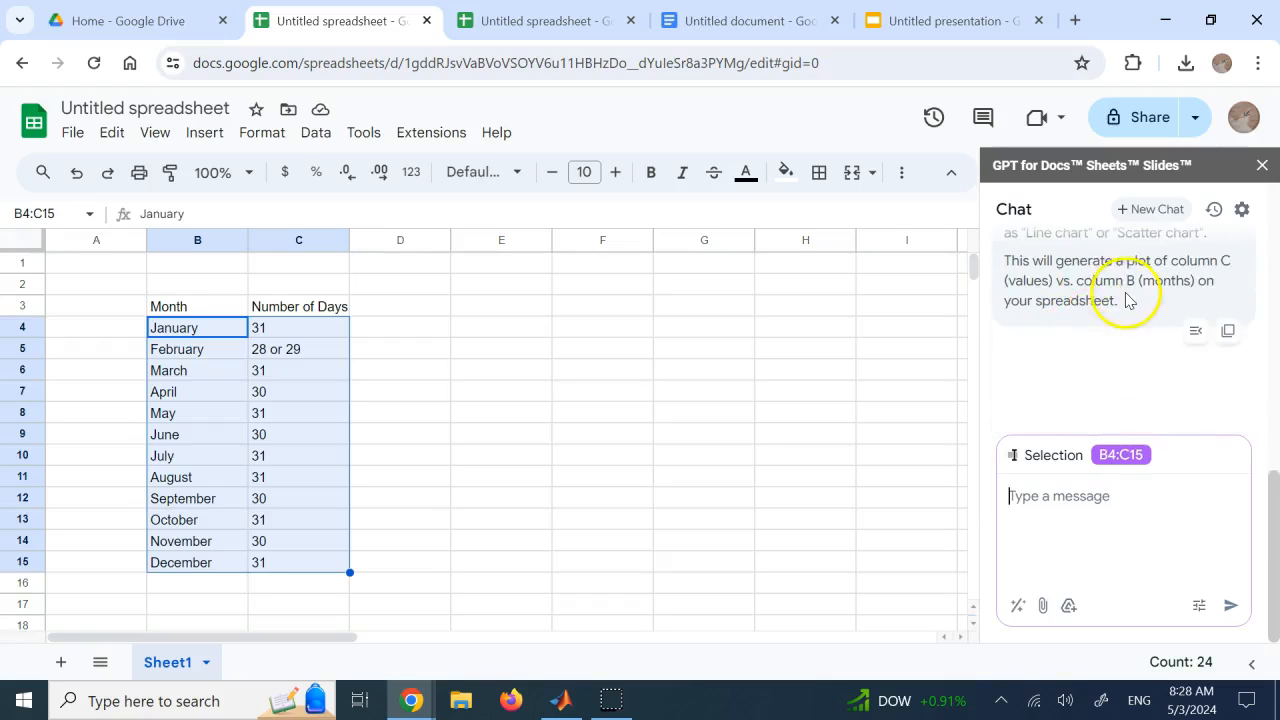
scroll(1120, 305, up, 1)
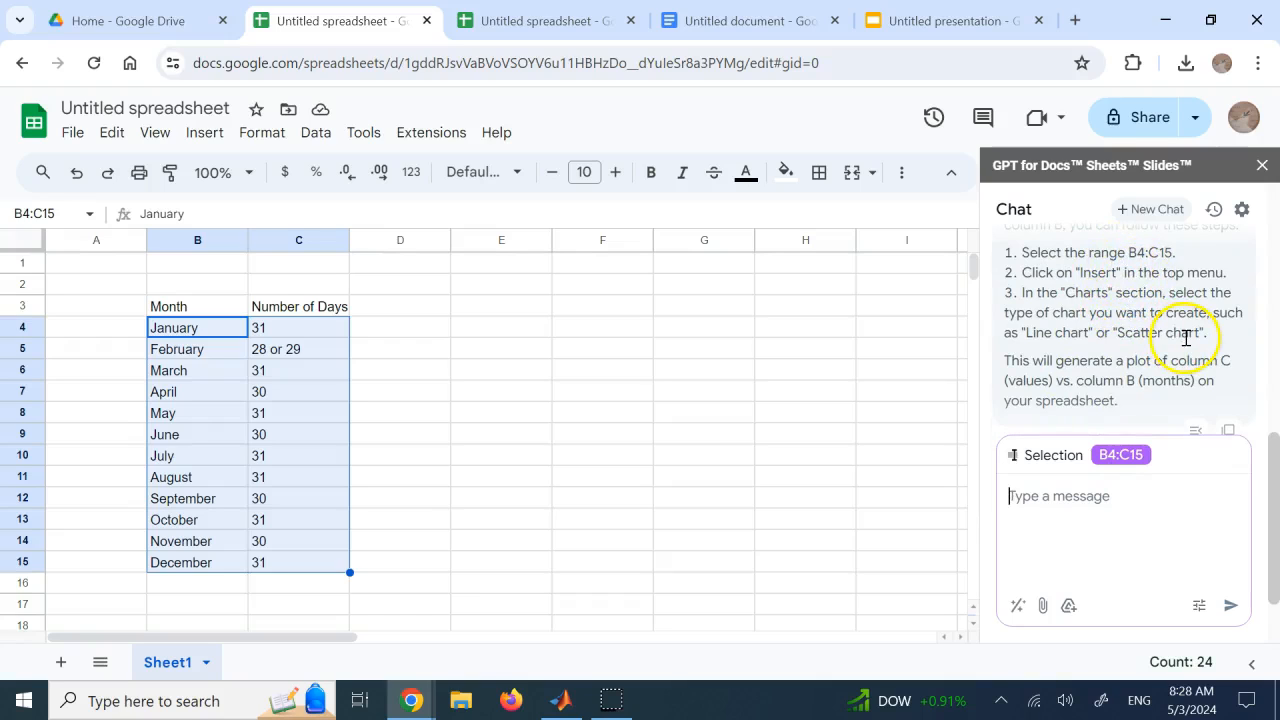
Send the chat the follow-up "do it for me" to have it create the plot itself
text(do it for me)
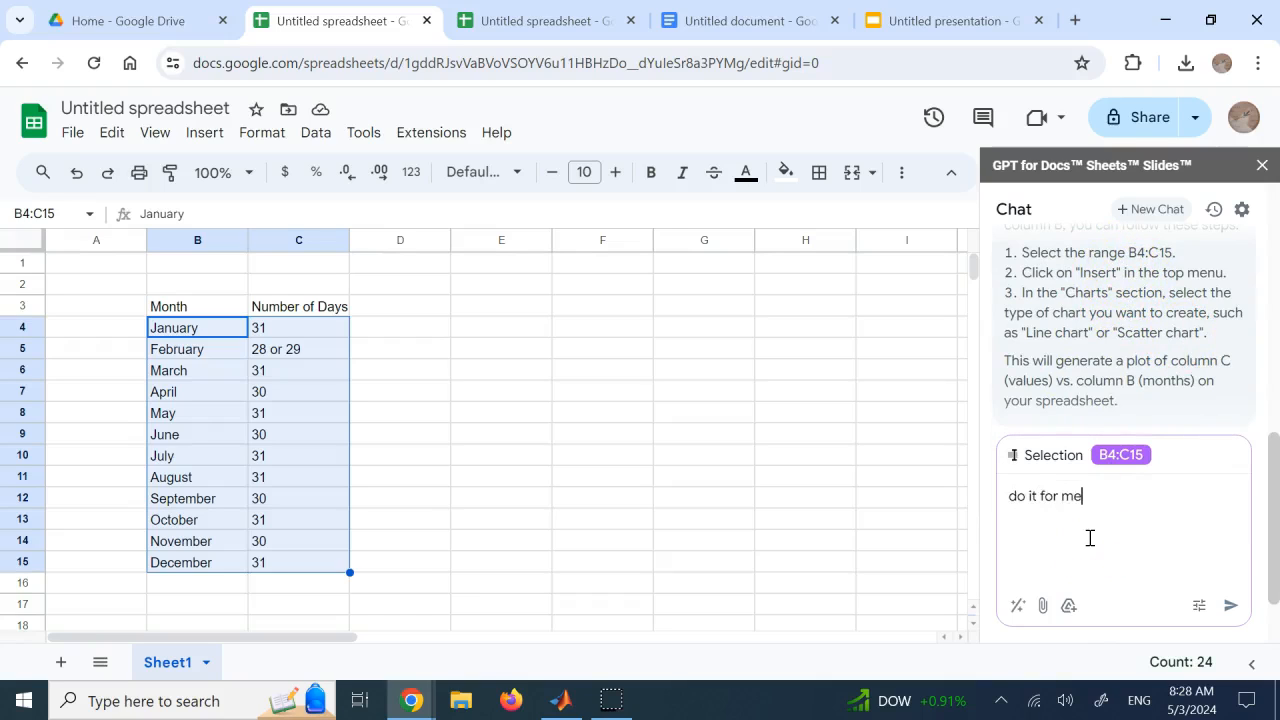
key(Return)
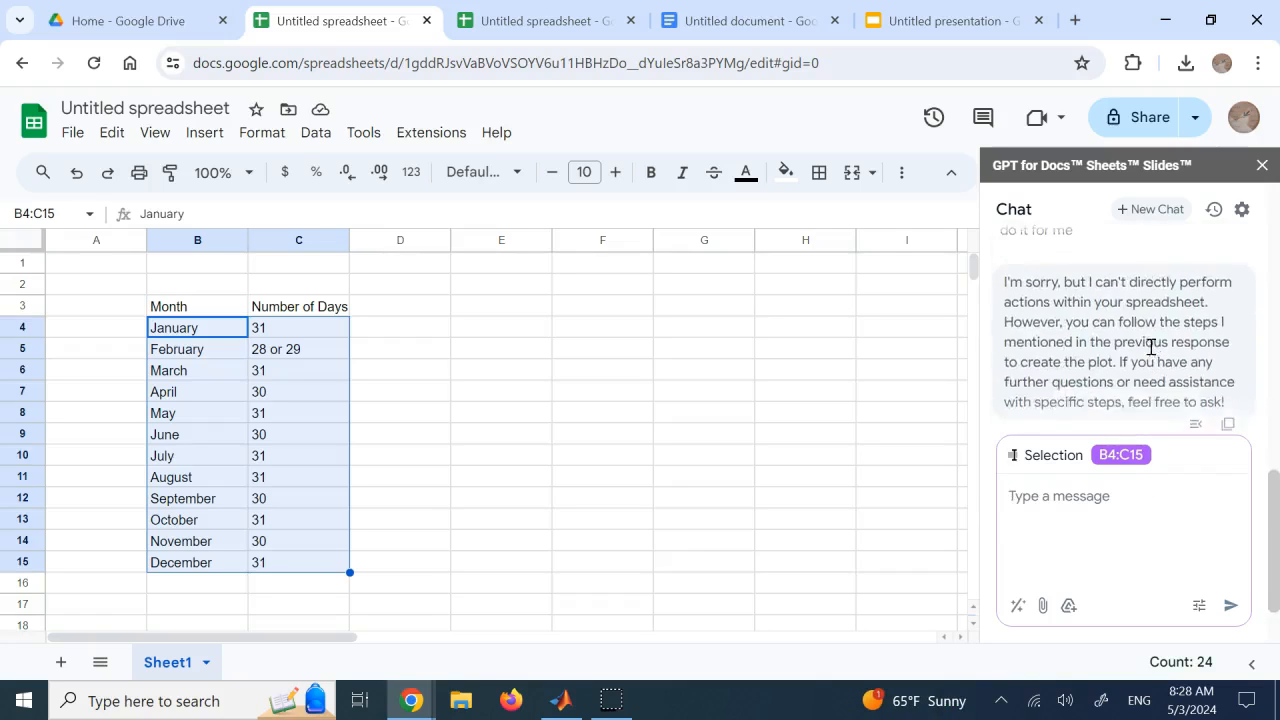
click(1127, 305)
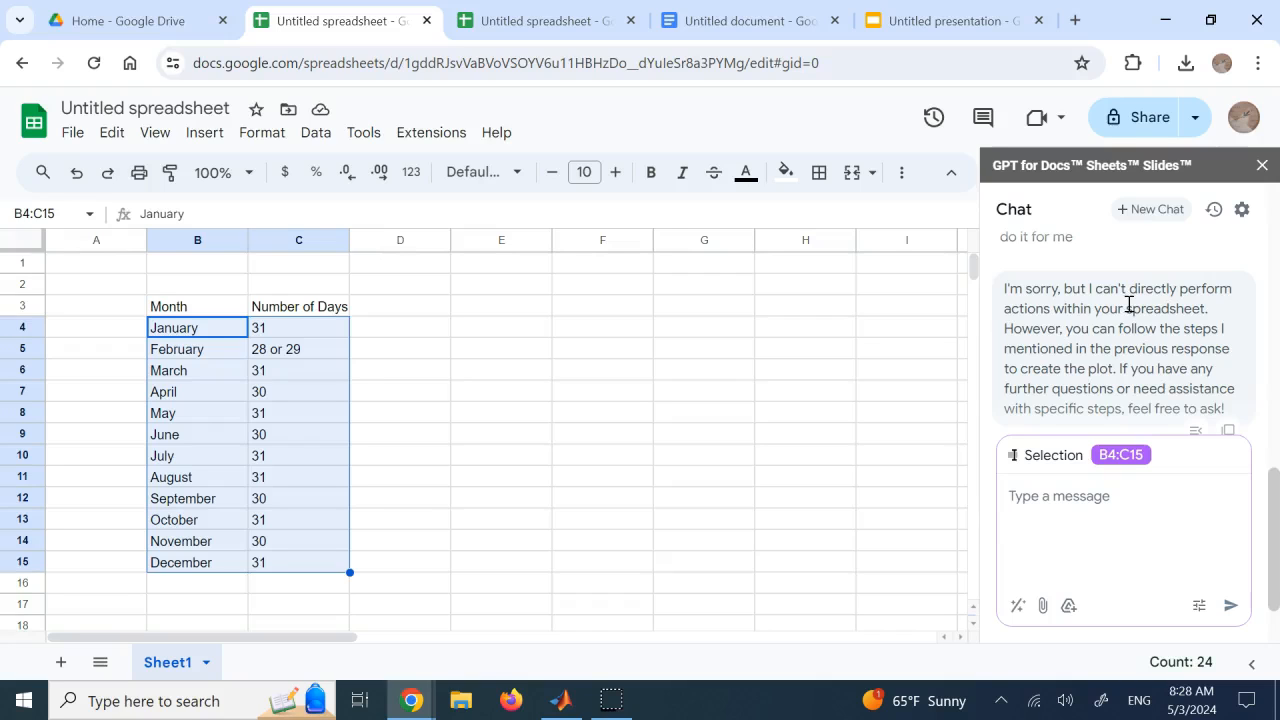
Reselect B4:C15 and review the chat's earlier plot request and its instructions for inserting a chart
click(570, 385)
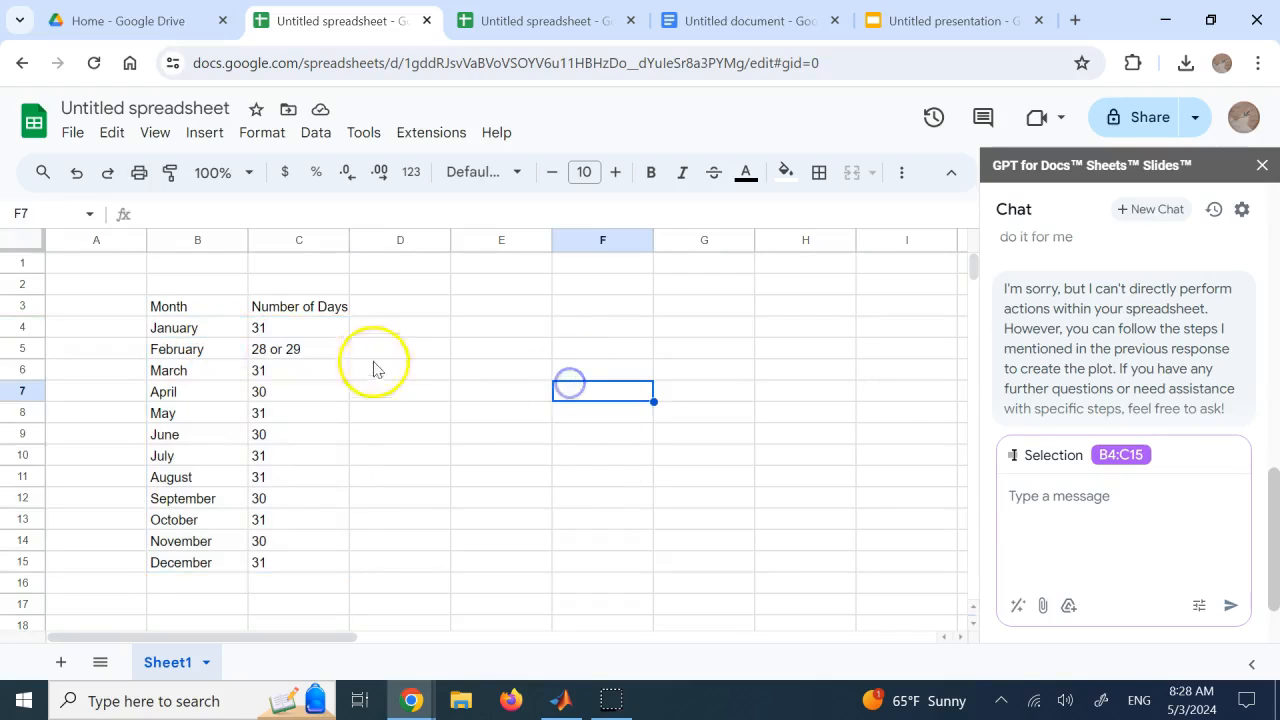
drag(215, 330, 251, 560)
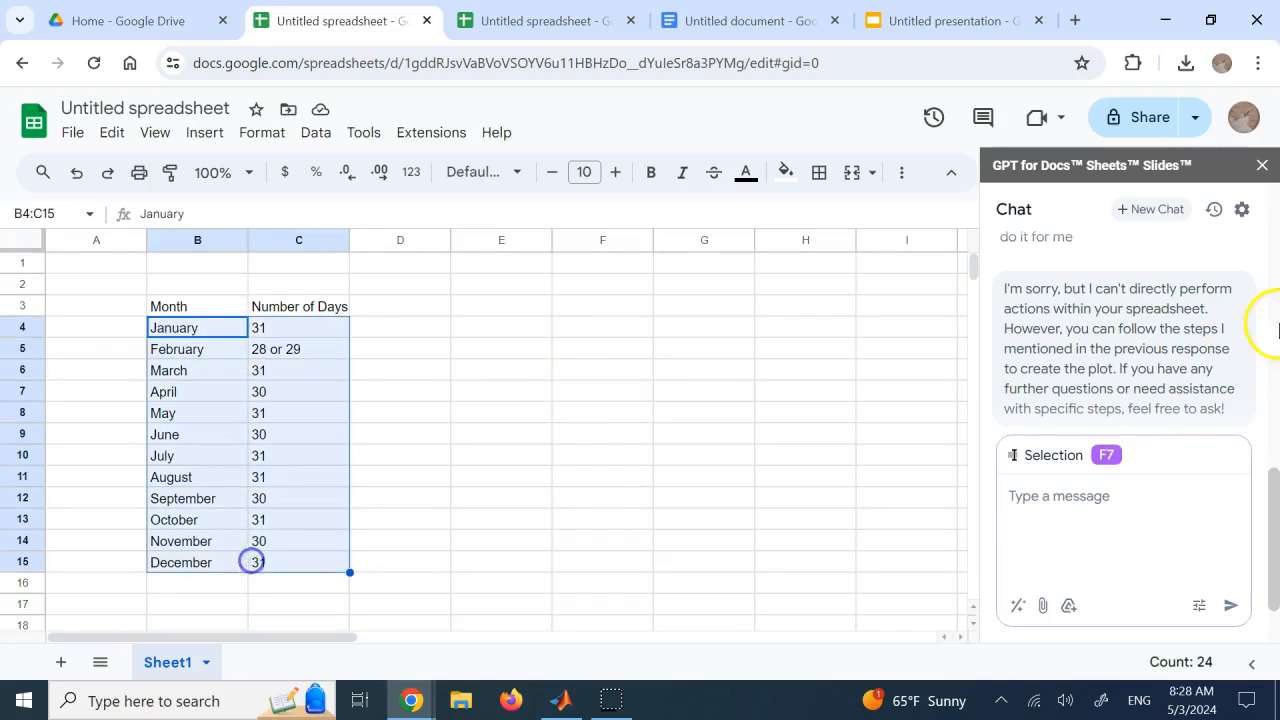
scroll(1100, 315, up, 5)
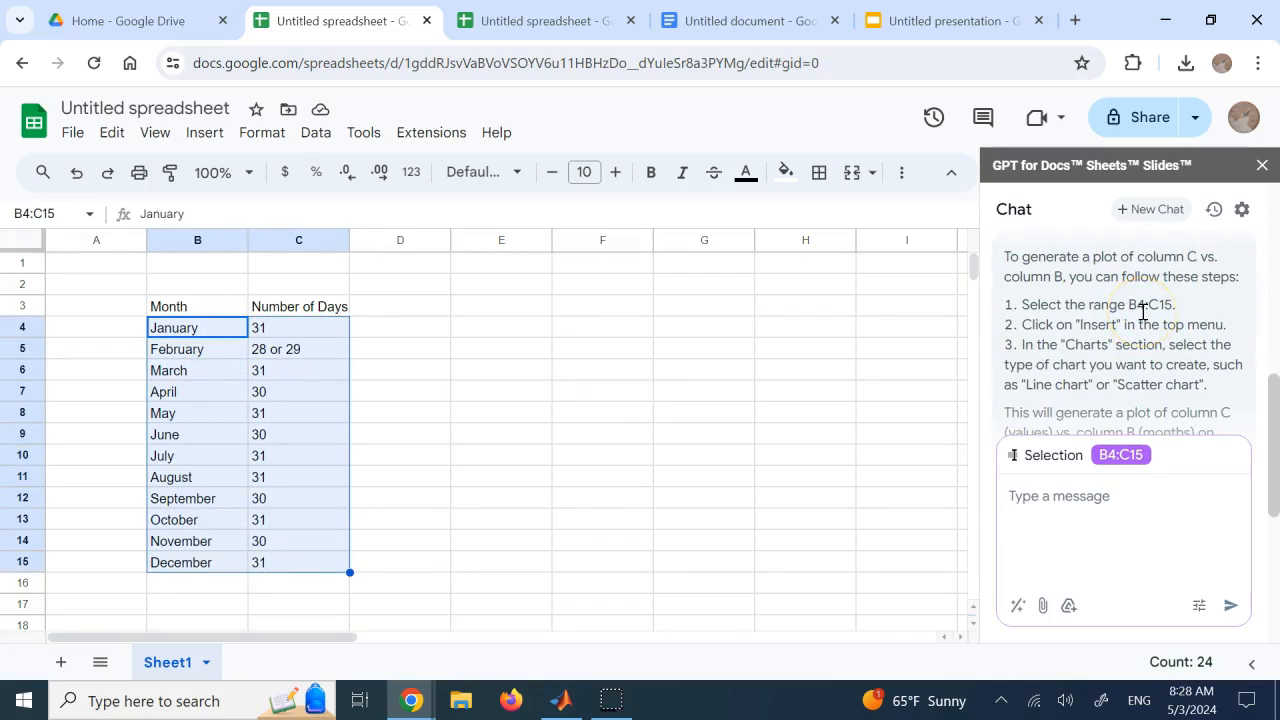
scroll(1151, 310, up, 2)
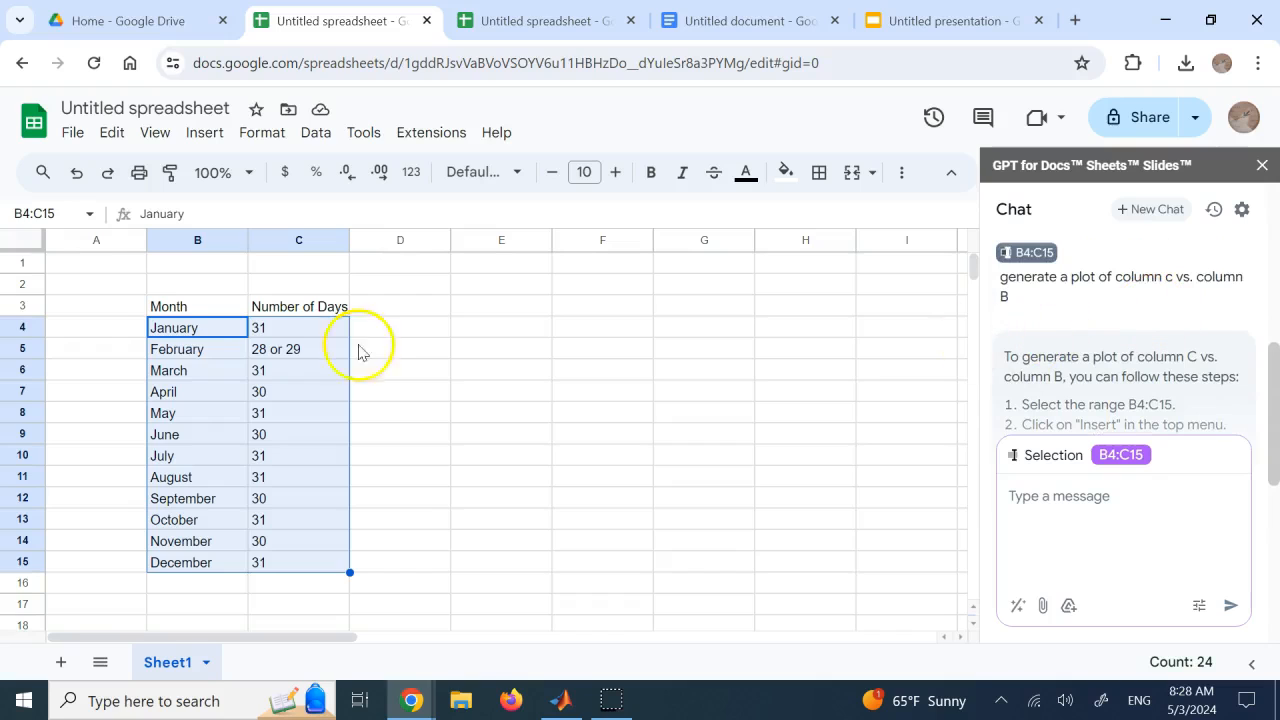
Begin a formula in E3, start a new chat, and look up the GPT_LIST description and example in the add-on's formula documentation
click(517, 306)
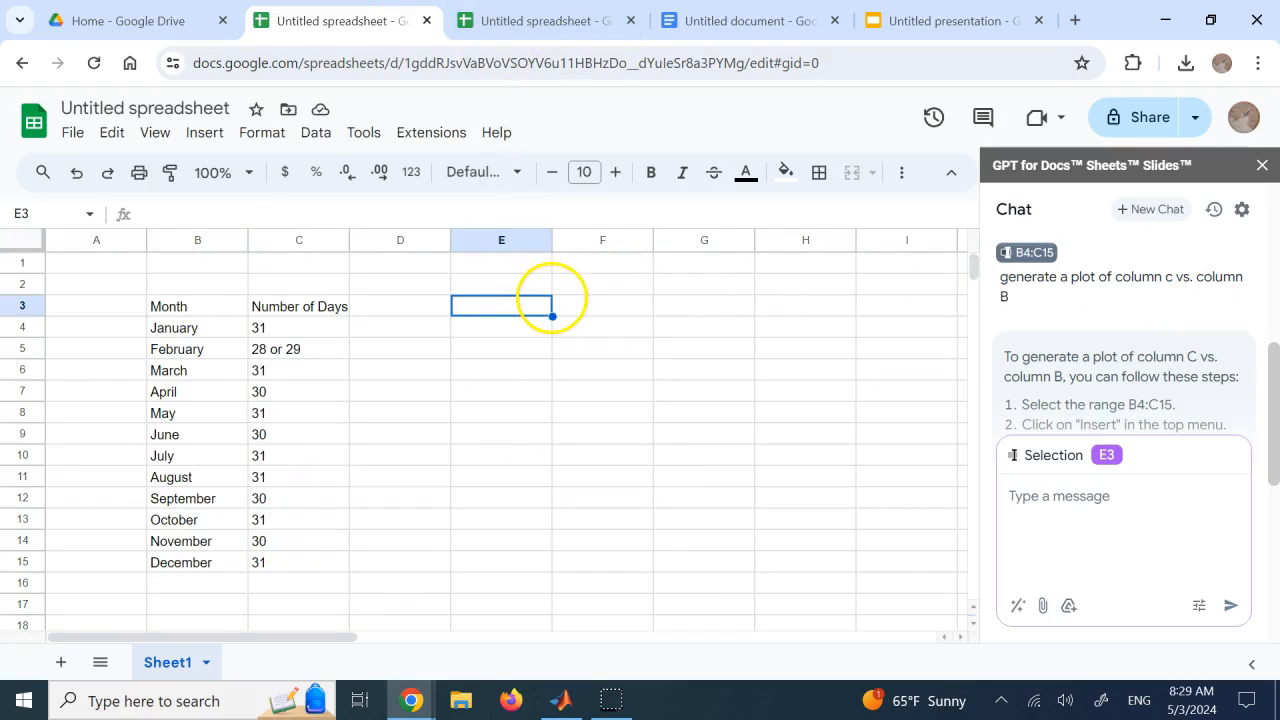
text(=)
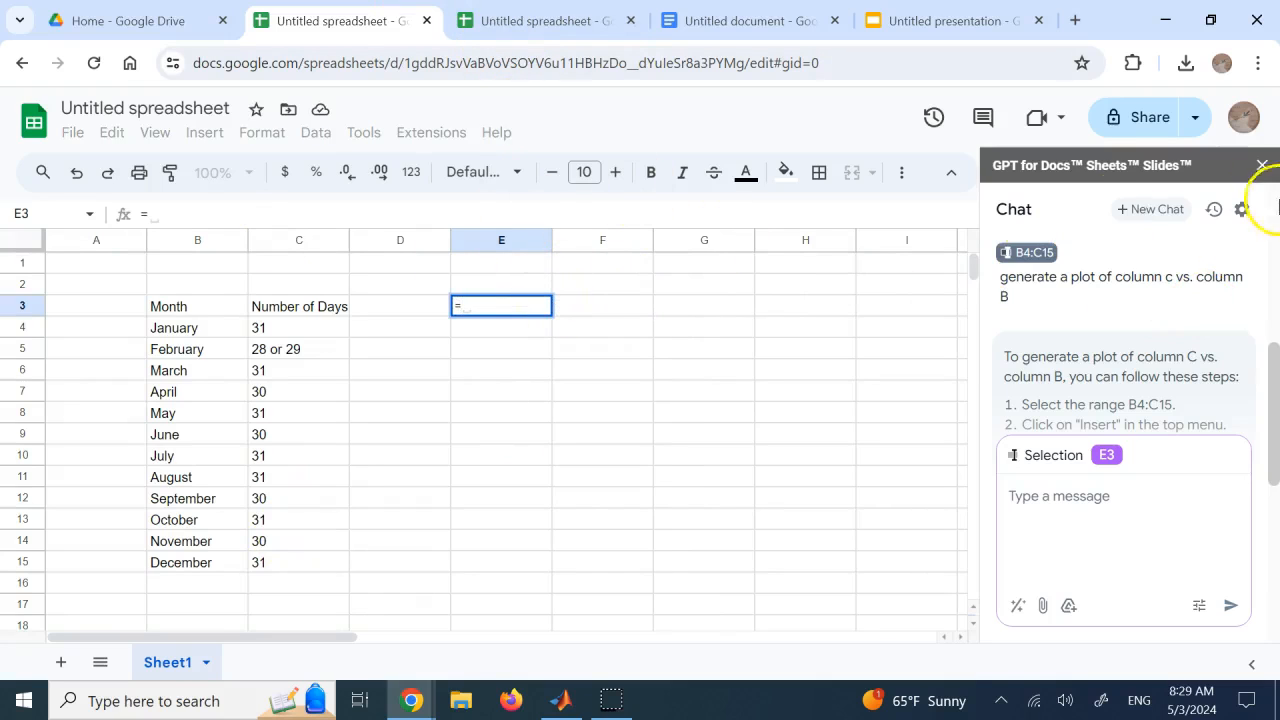
click(1158, 211)
scroll(1174, 337, up, 2)
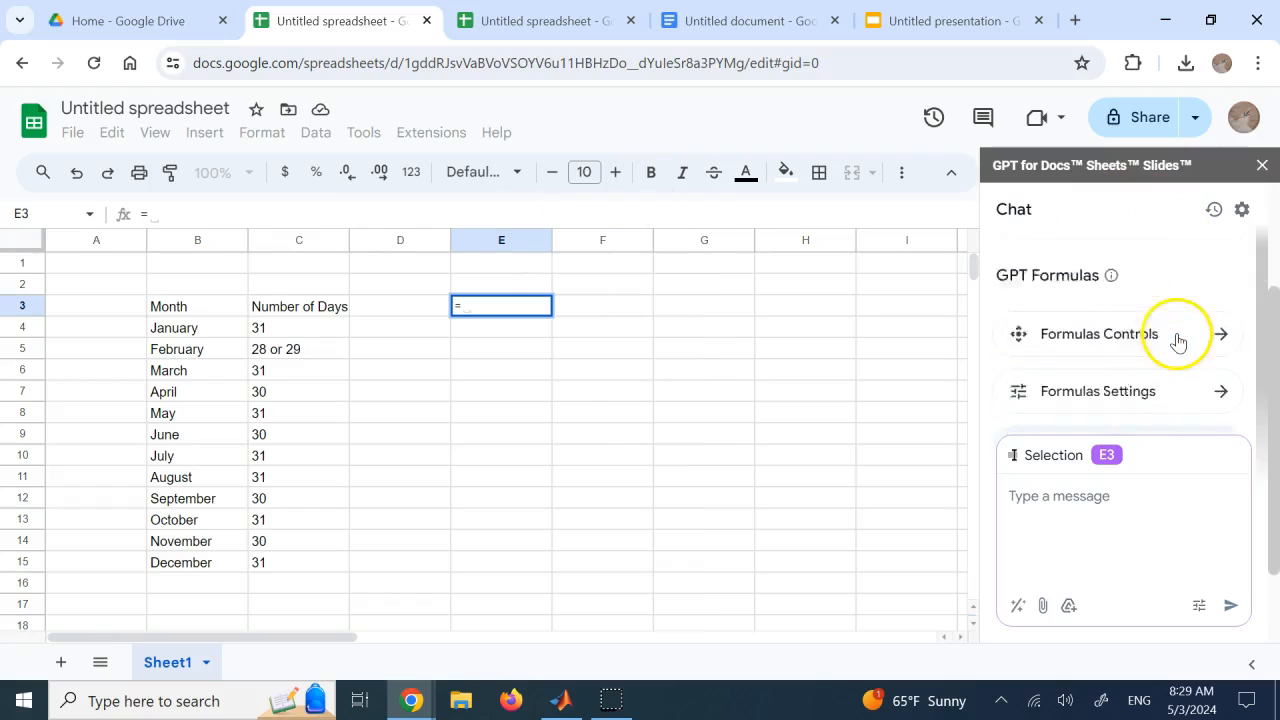
scroll(1177, 339, down, 2)
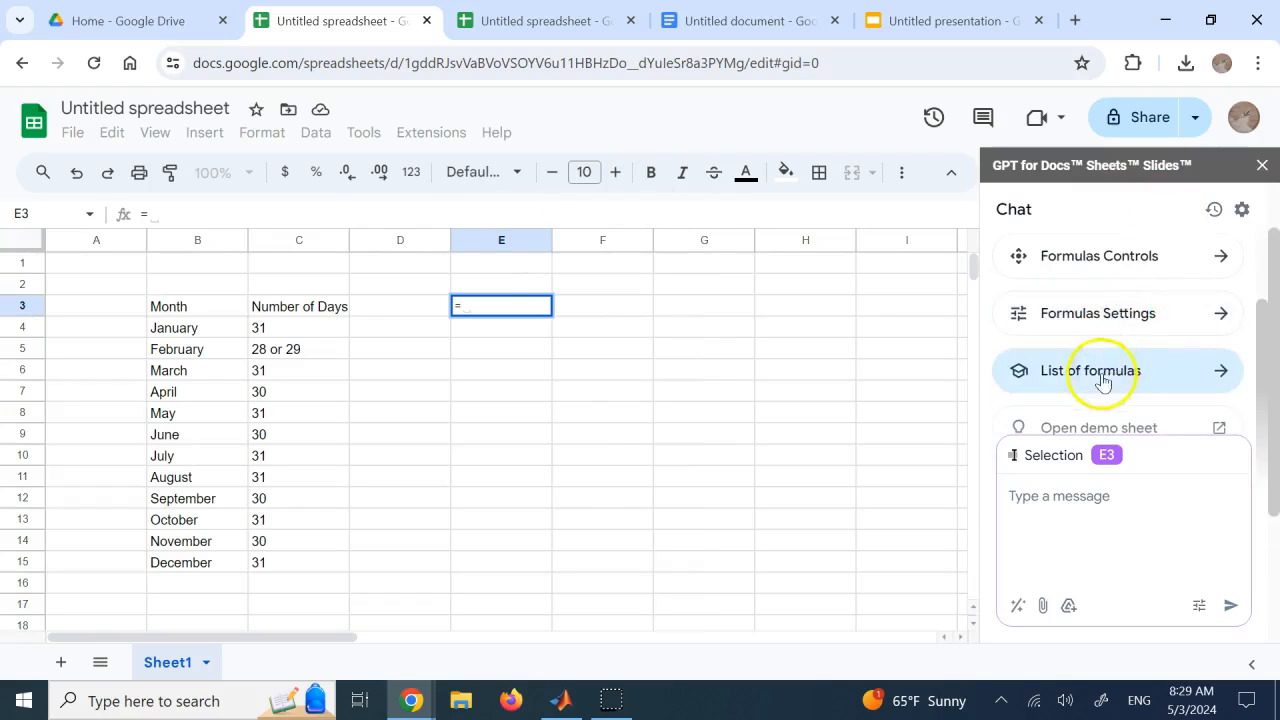
click(1100, 371)
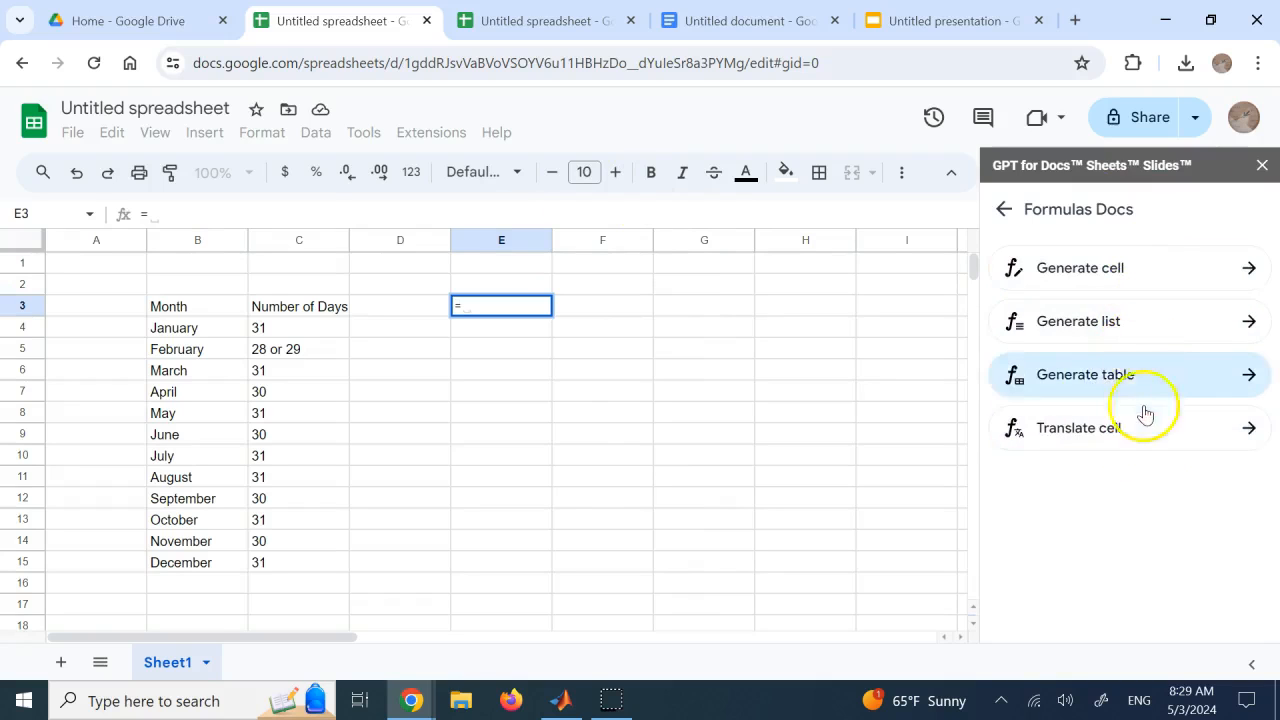
click(1131, 321)
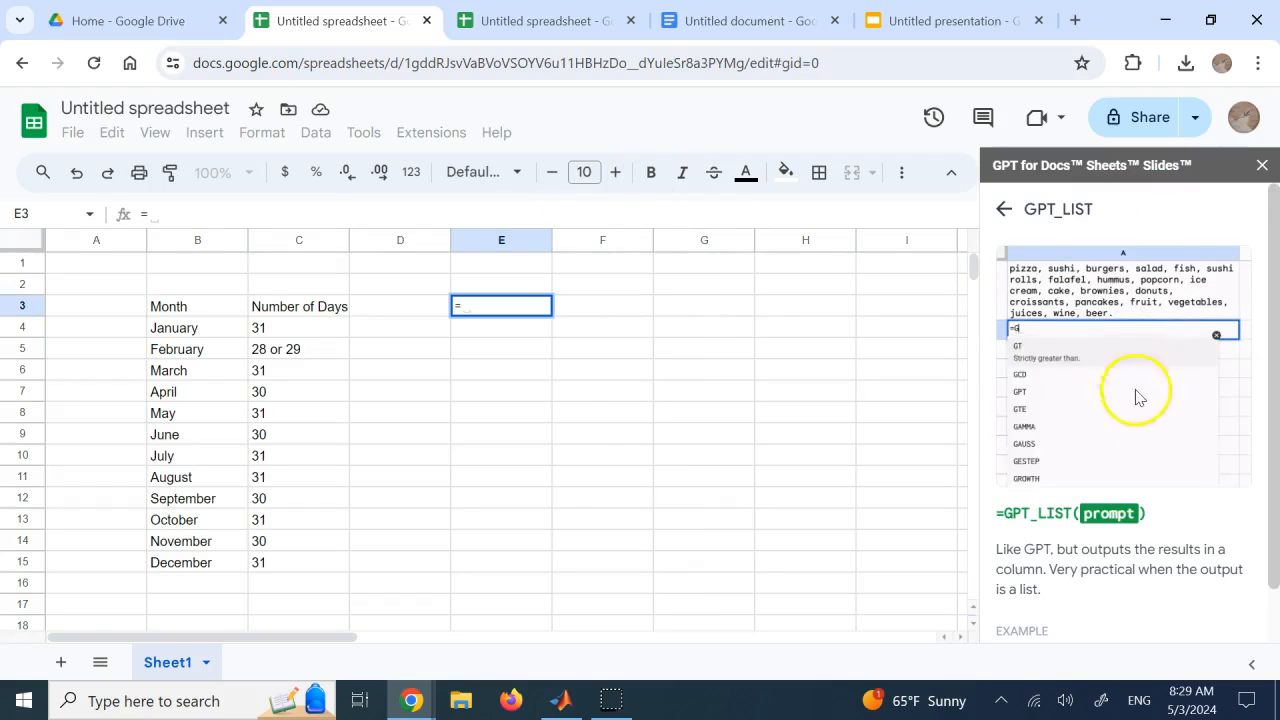
scroll(1136, 397, down, 1)
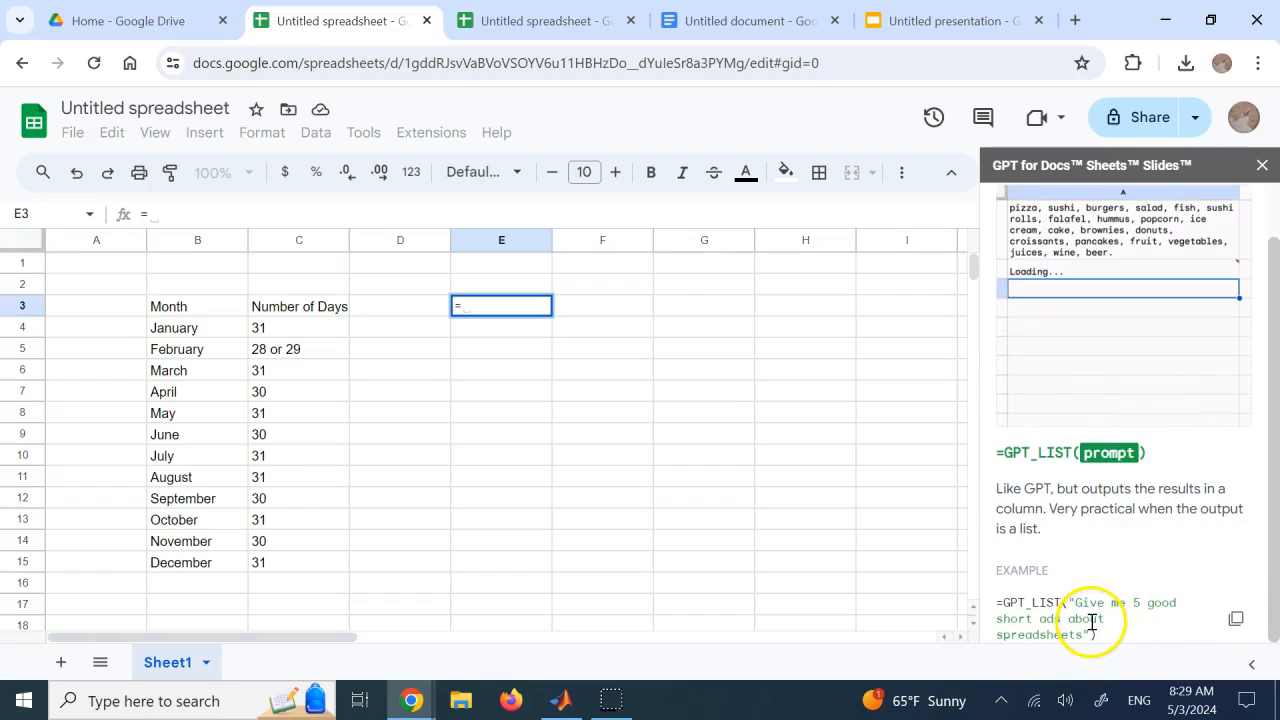
Run =gpt_list("a list of top 10 countries in terms of number of tourists visiting each year") in cell E3 and check the list's last entry
click(516, 302)
text(=)
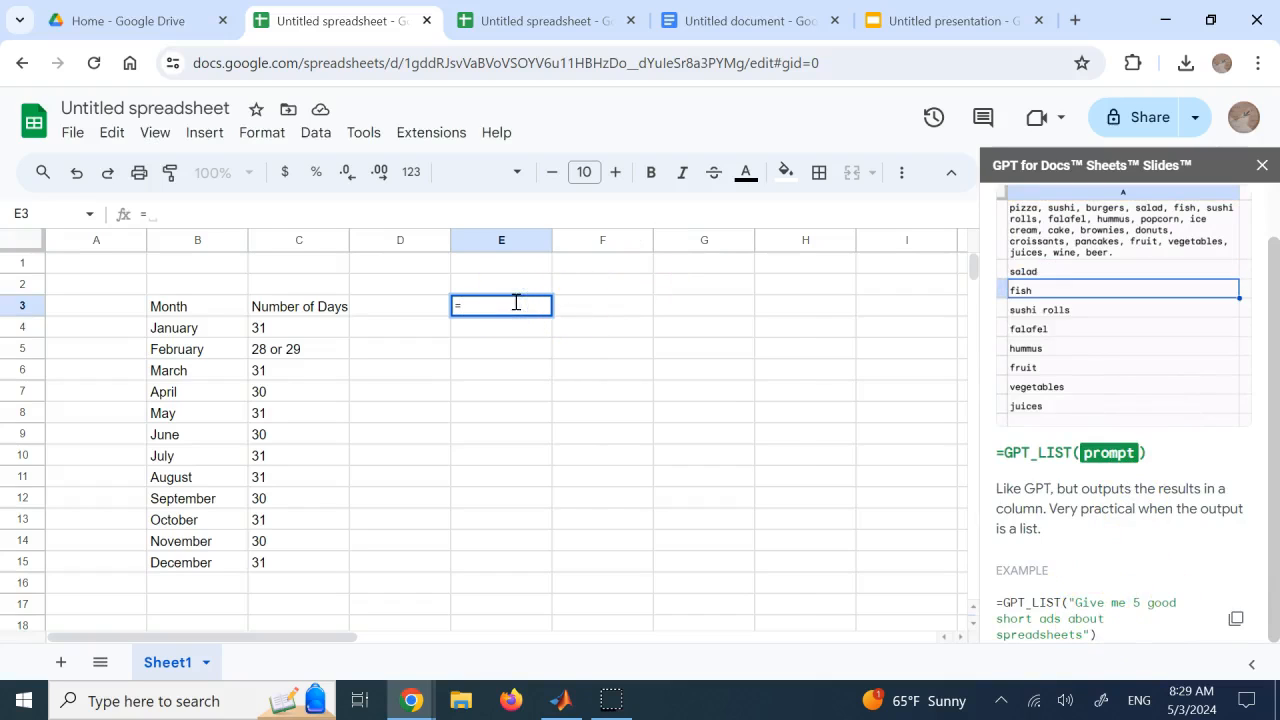
text(gpt_)
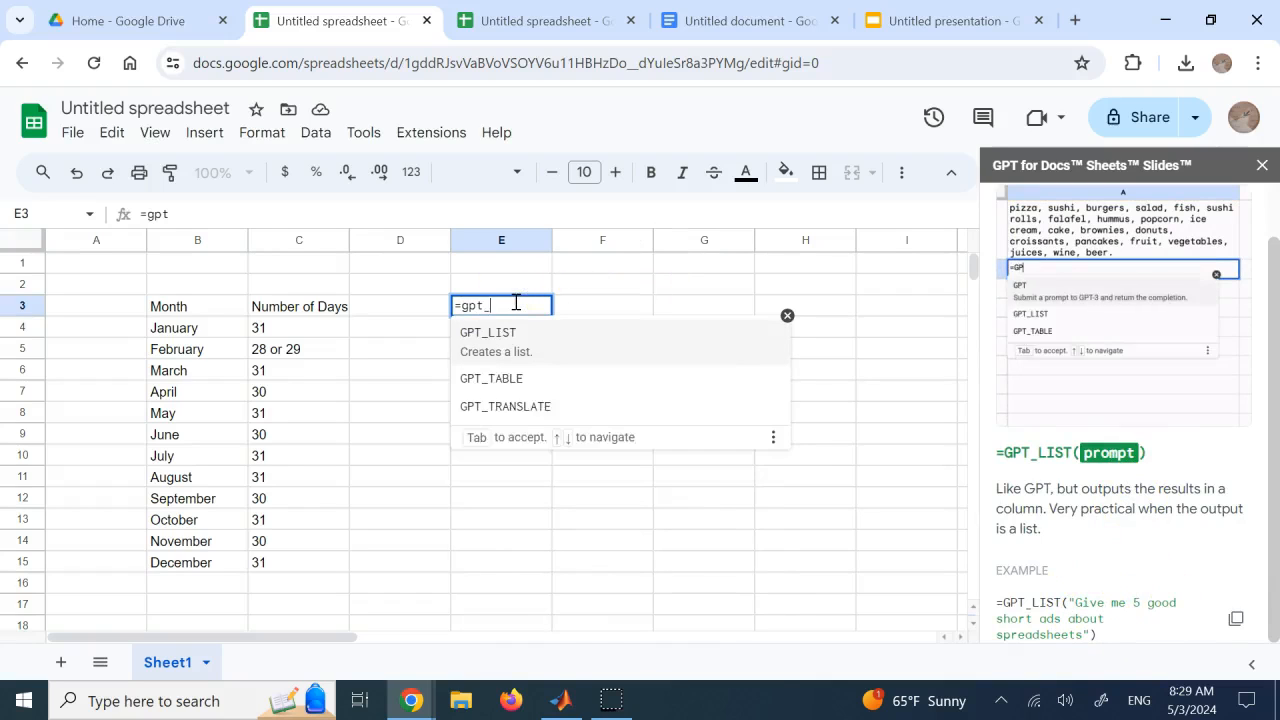
text(list())
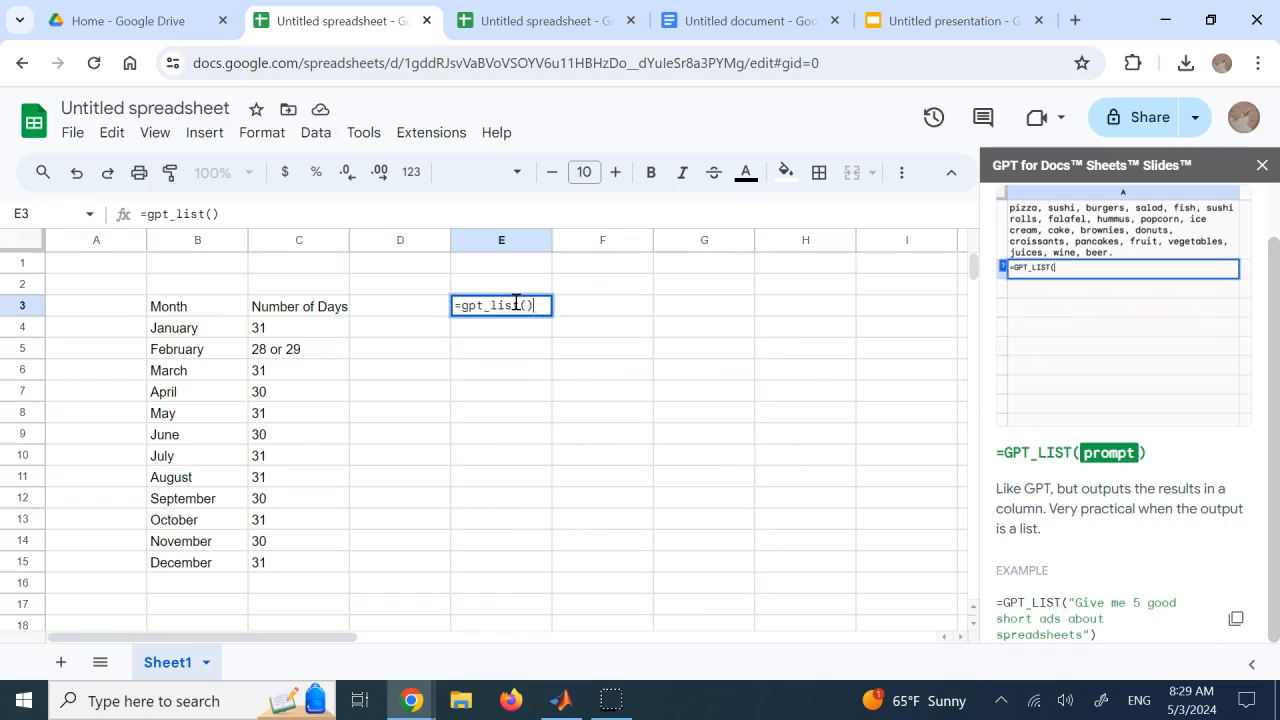
key(Left)
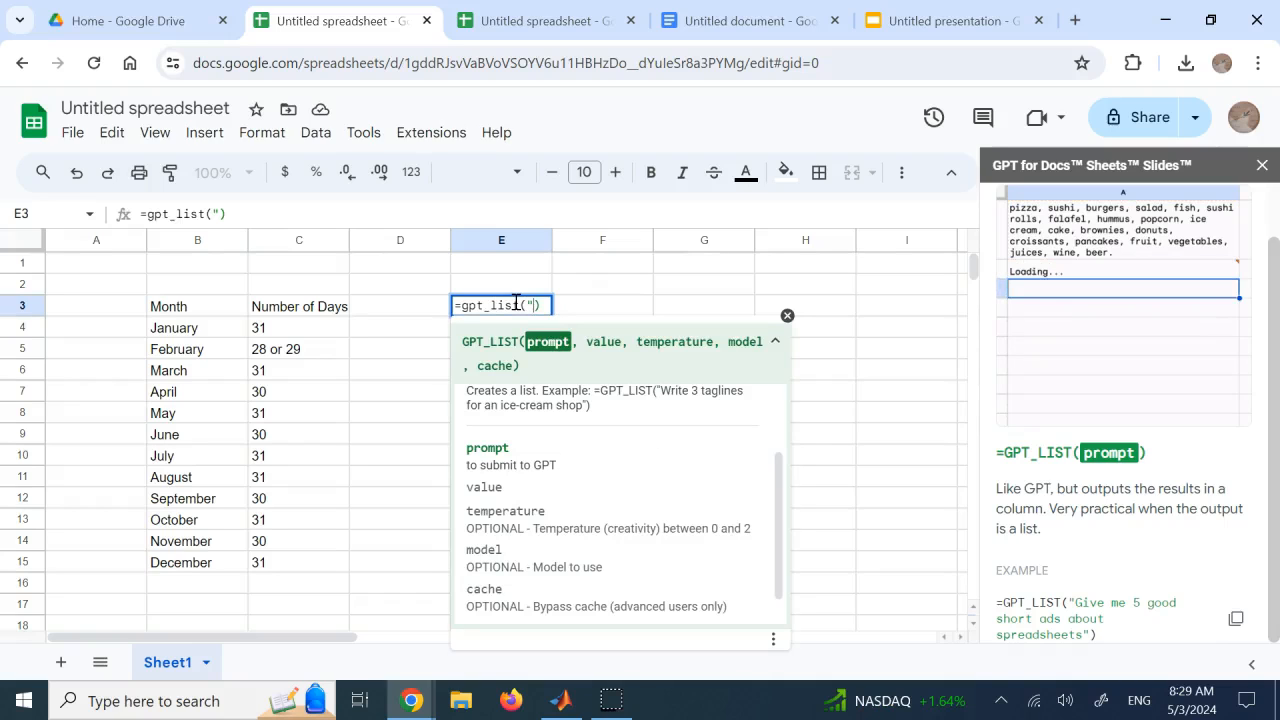
text("a list of)
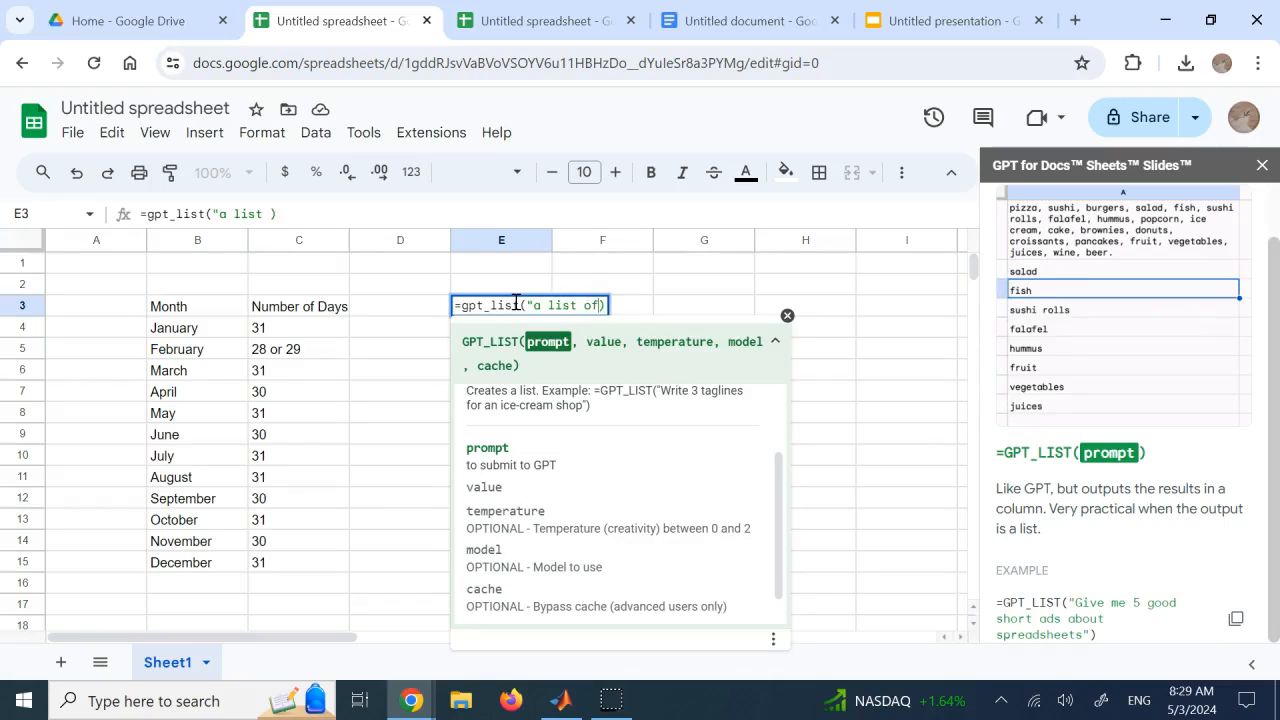
text( top 10 cou)
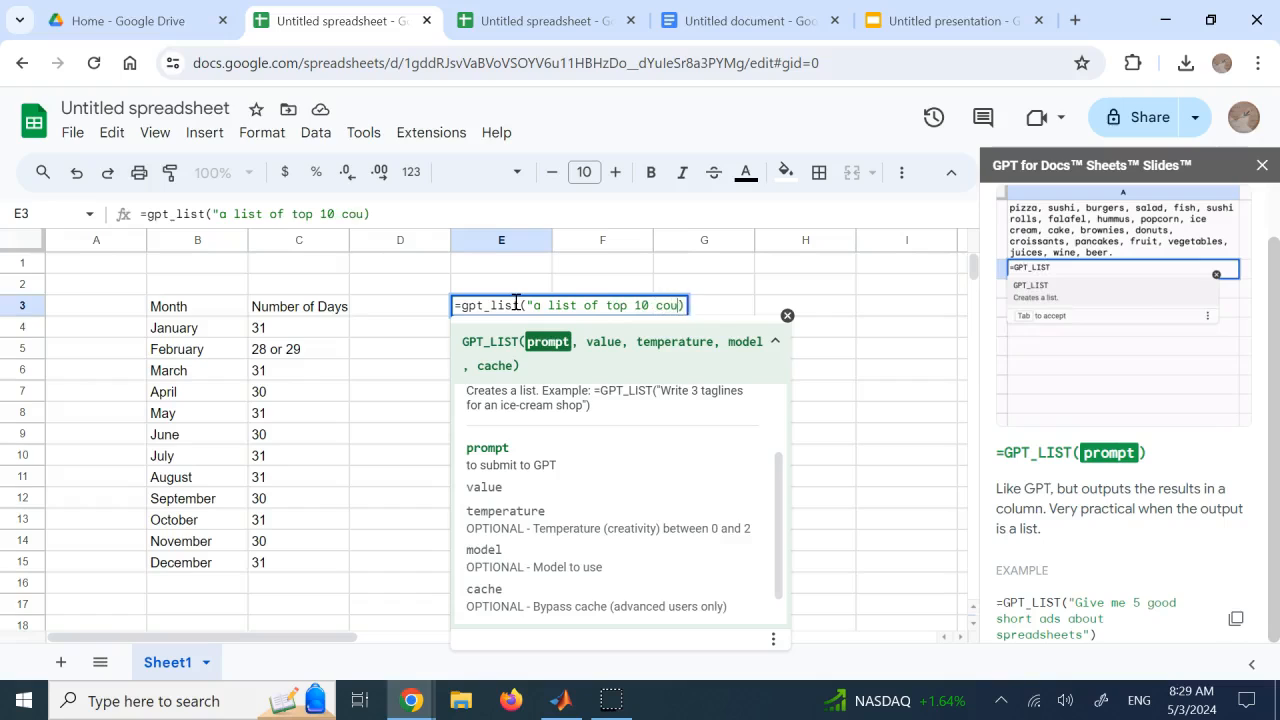
text(nti)
text(ies in terms of )
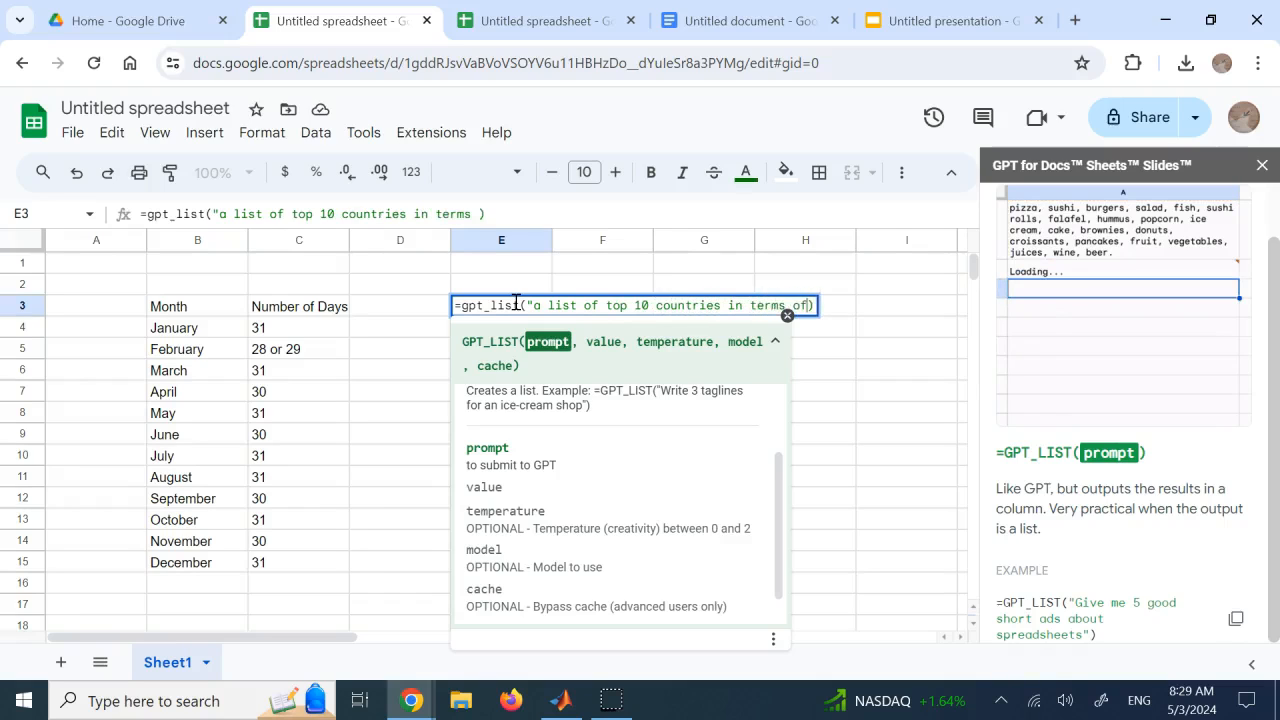
text(number of )
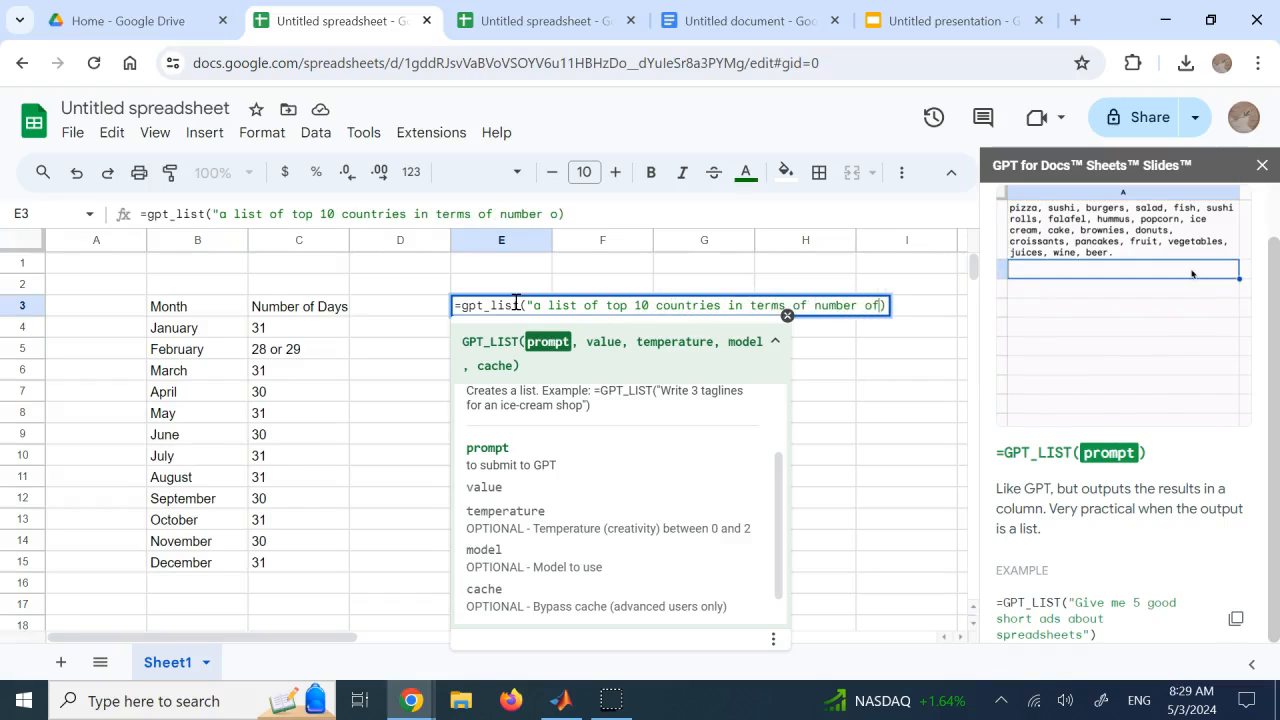
text(tourists visi)
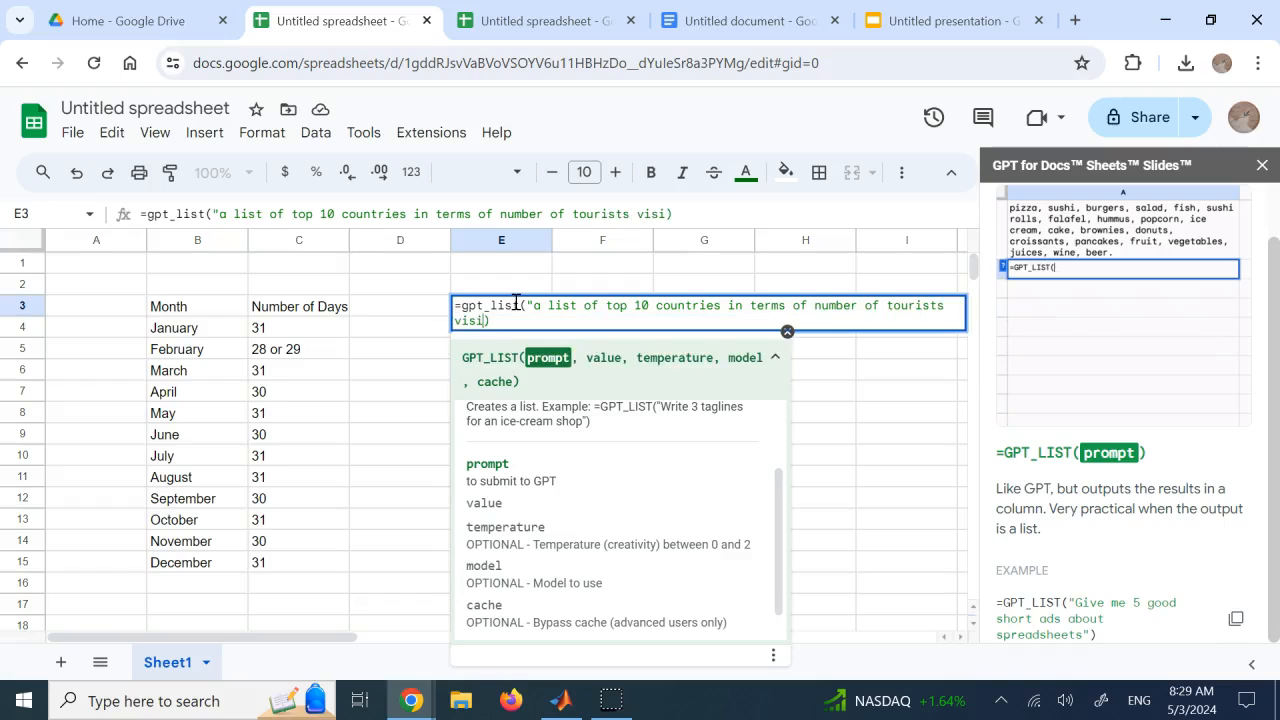
text(ting each year")
key(Return)
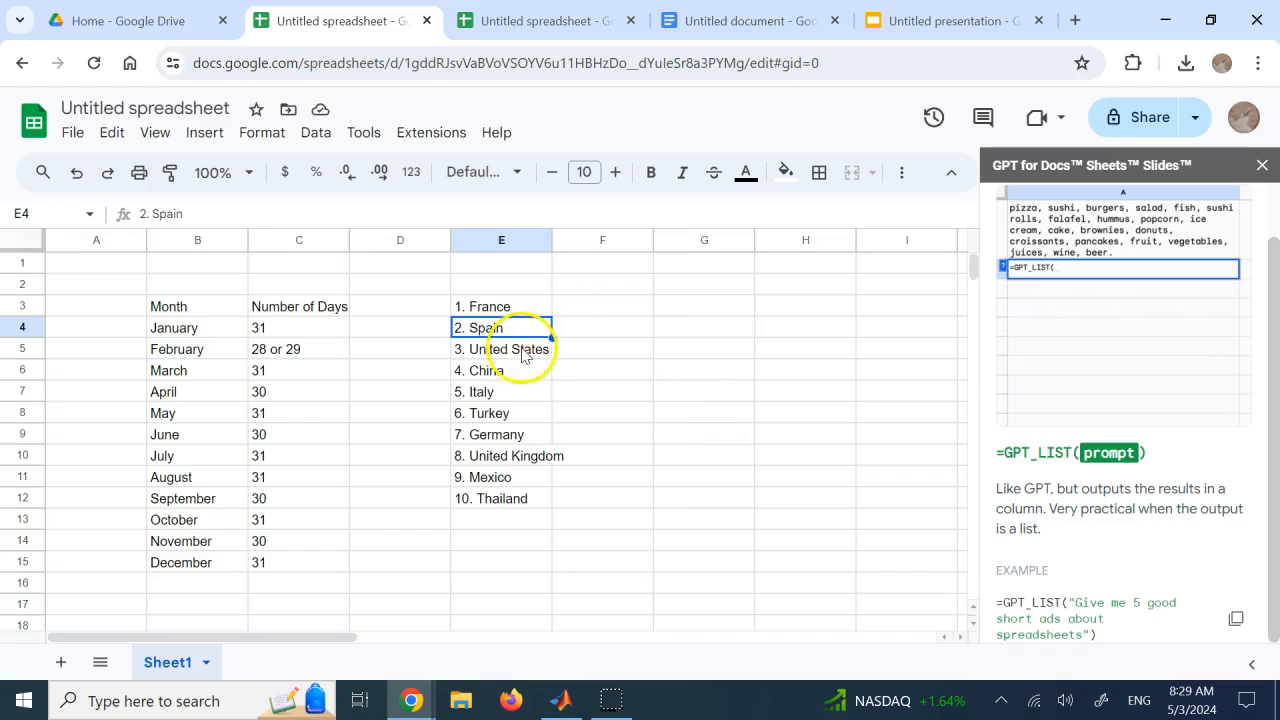
click(552, 498)
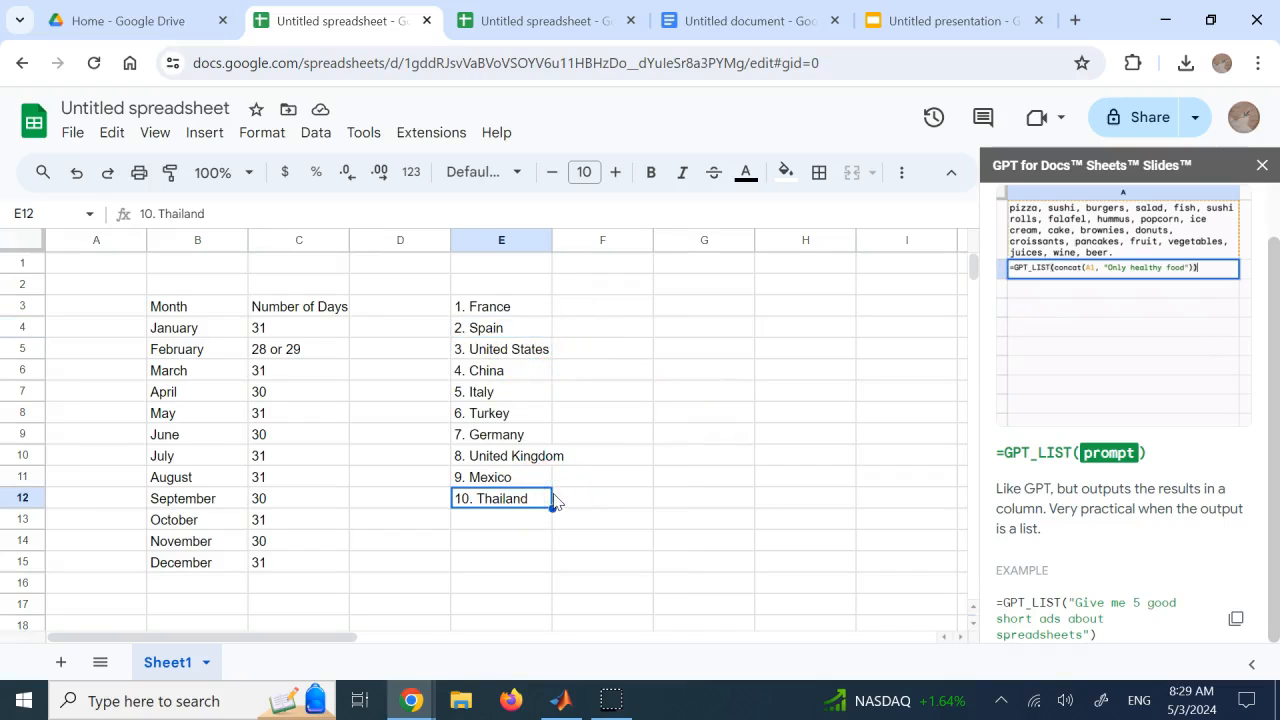
Run =GPT_LIST("number of tourists visiting the countries in E column per year") in cell F3
click(608, 305)
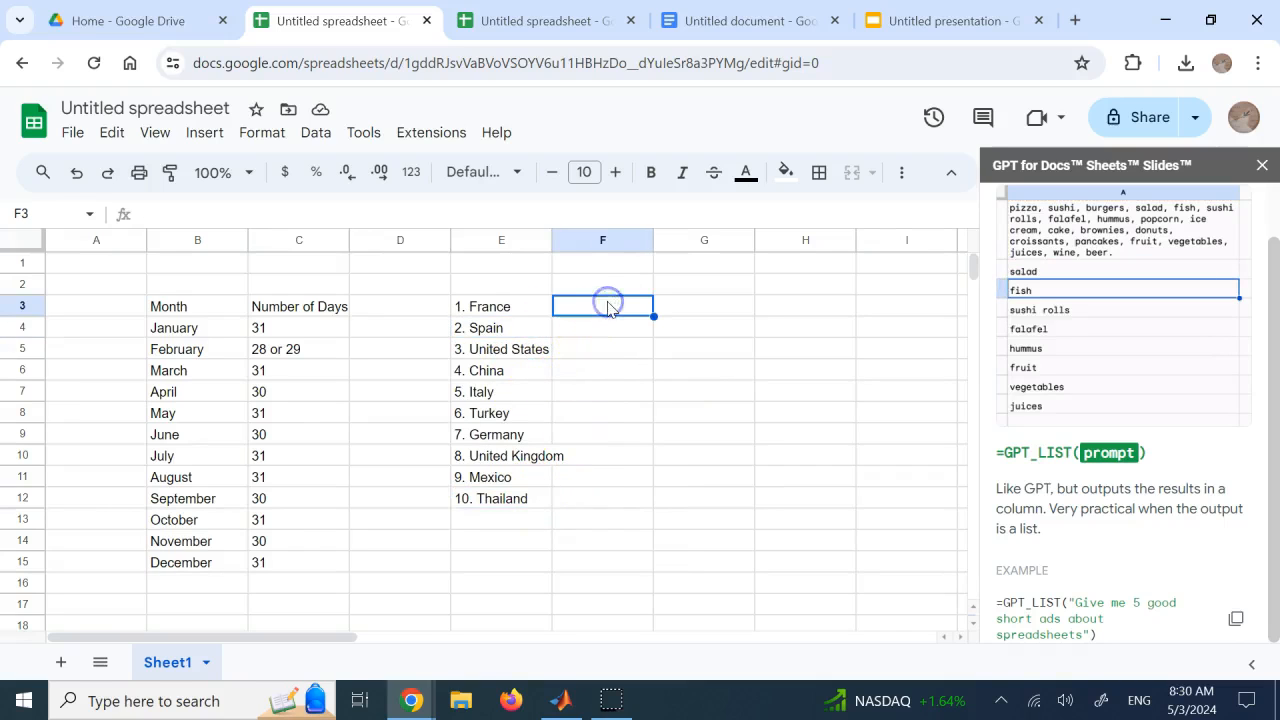
text(=)
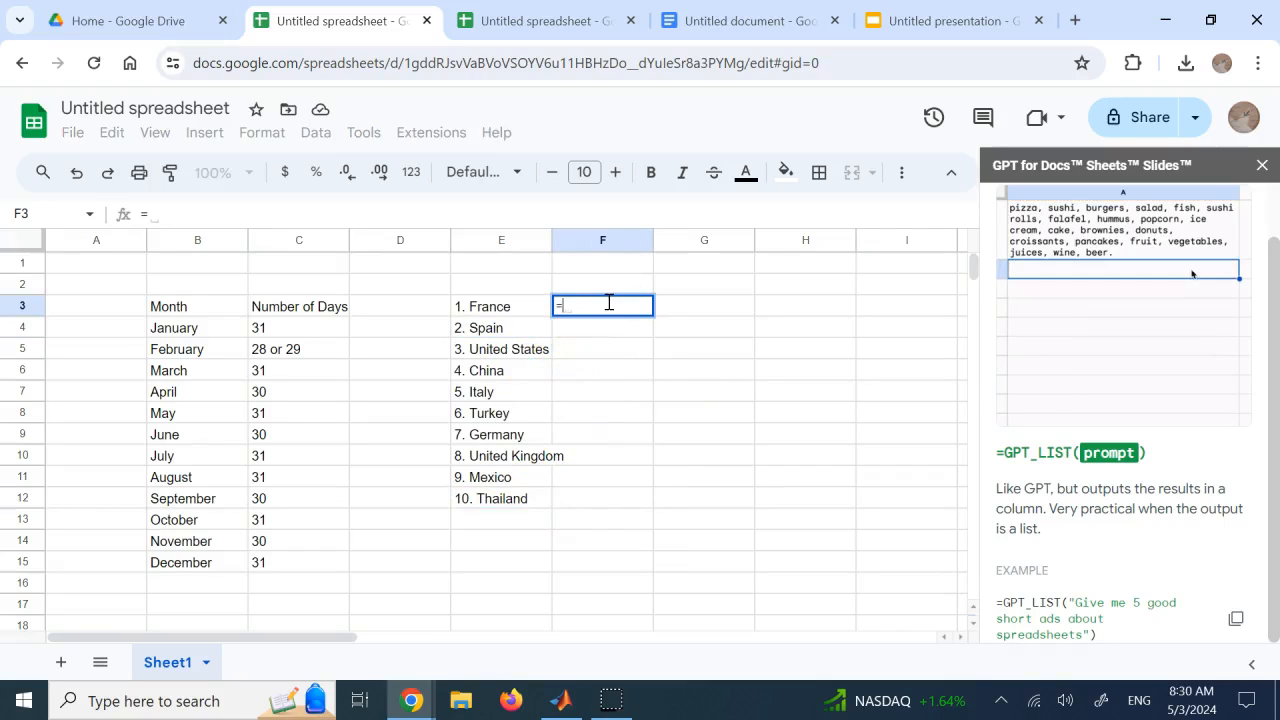
text(gpt_l)
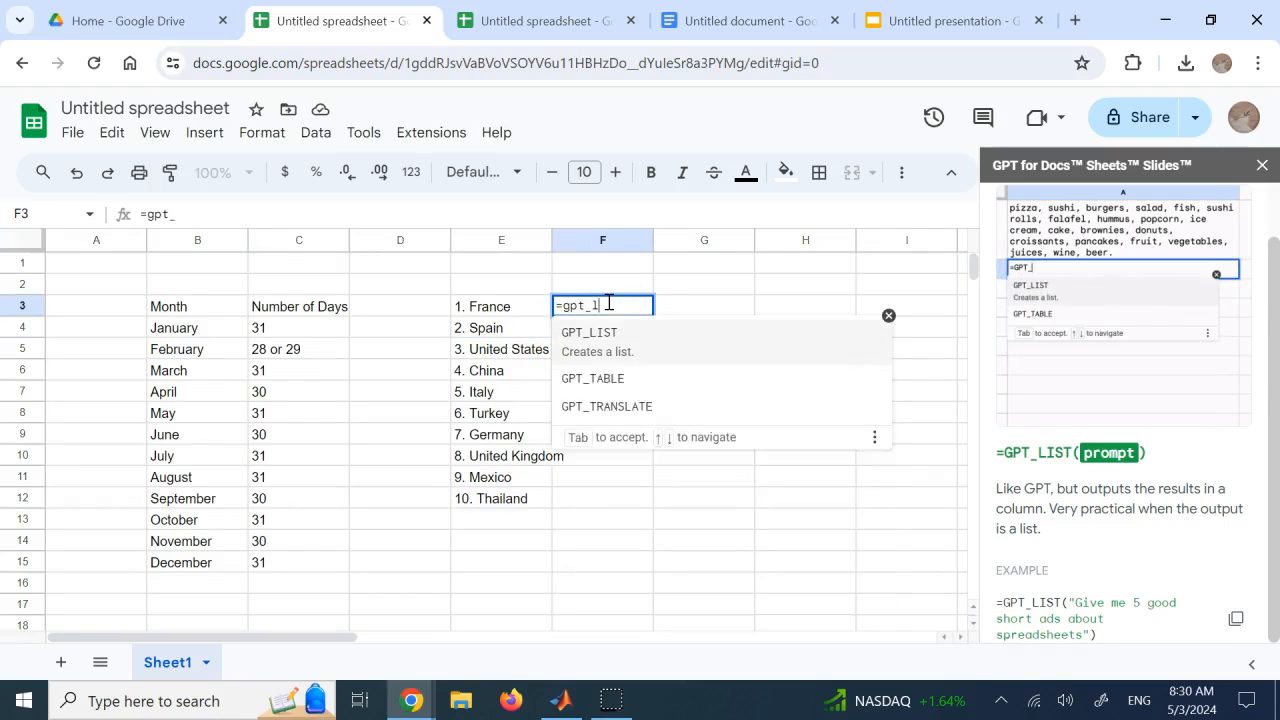
text(ist)
key(Tab)
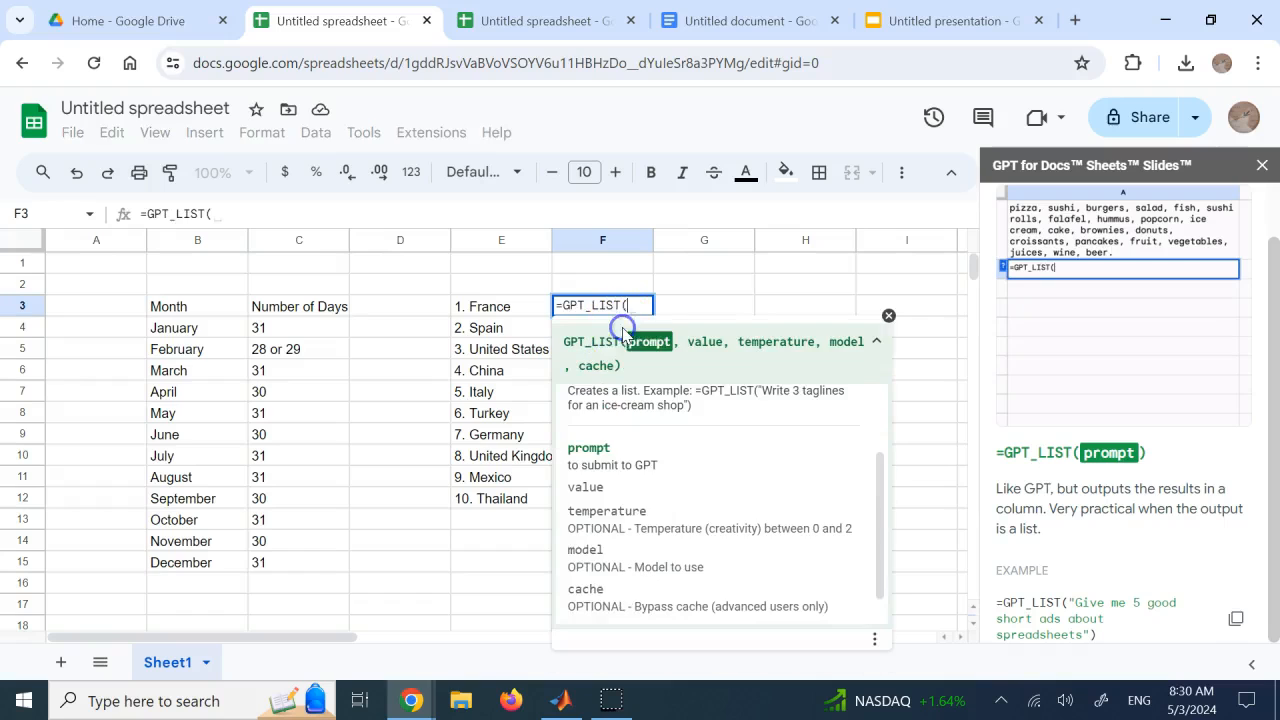
text(")
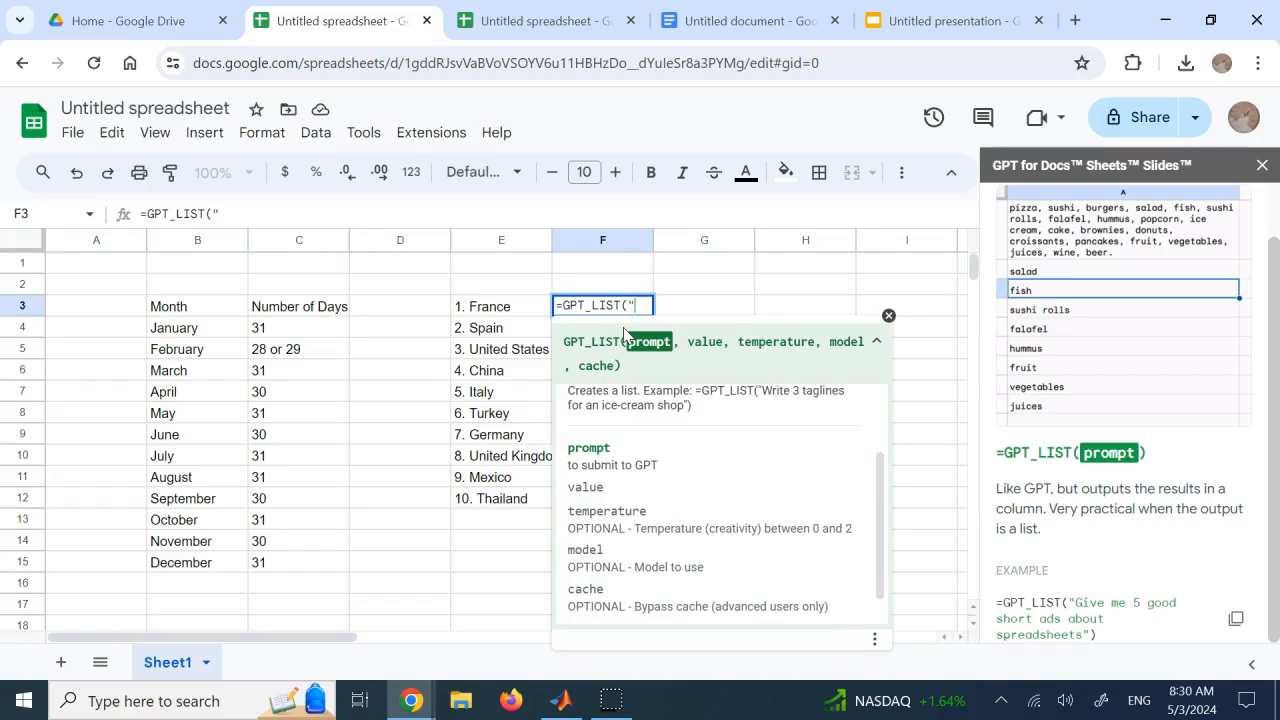
text(number of t)
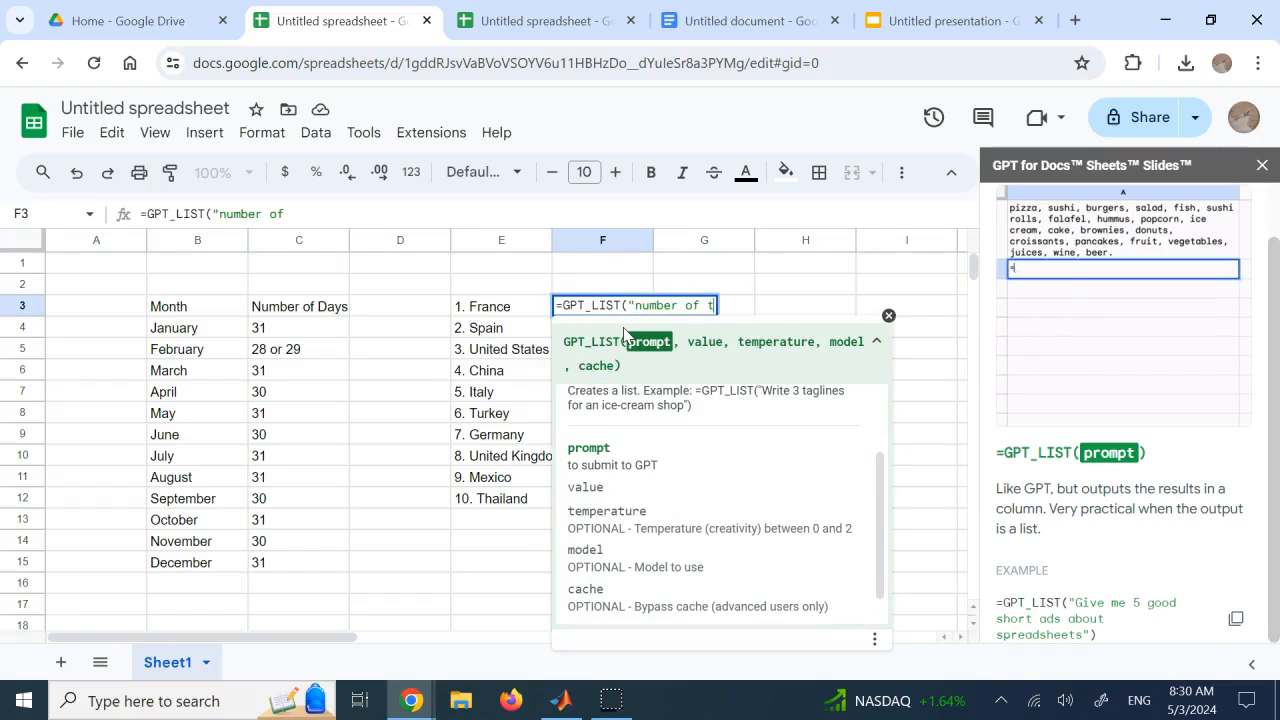
text(ourists visiting )
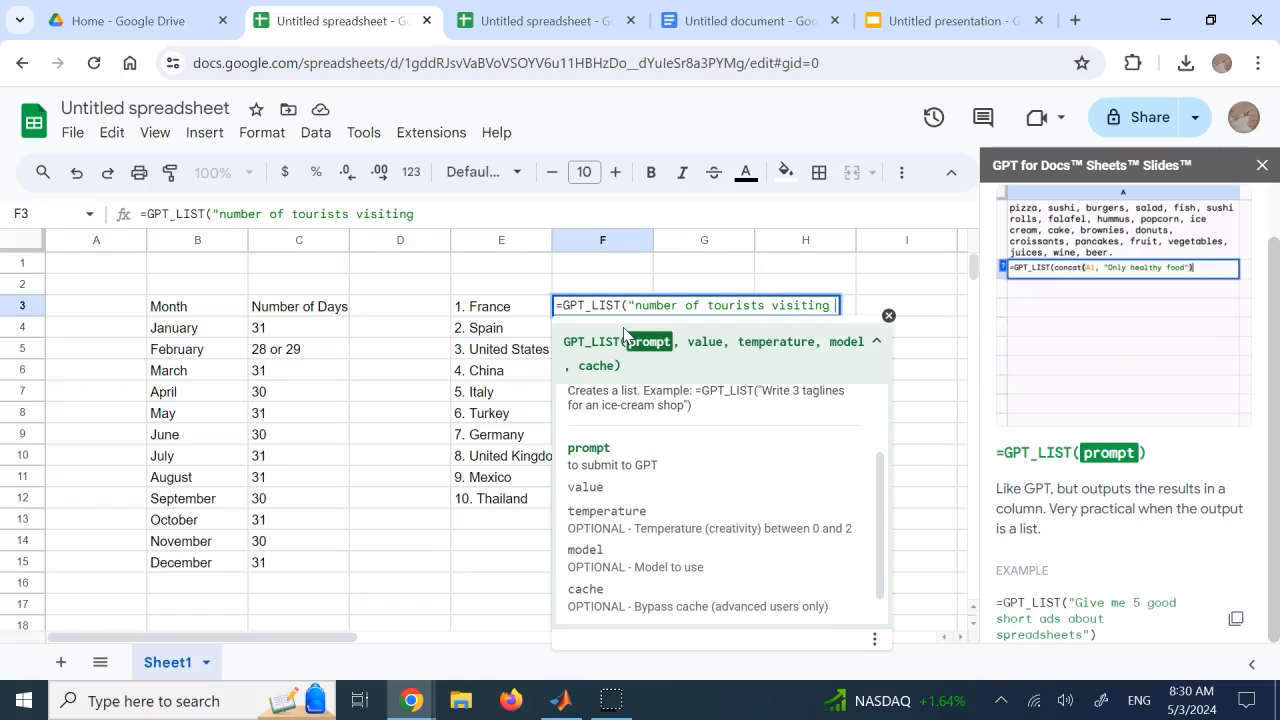
text(the co)
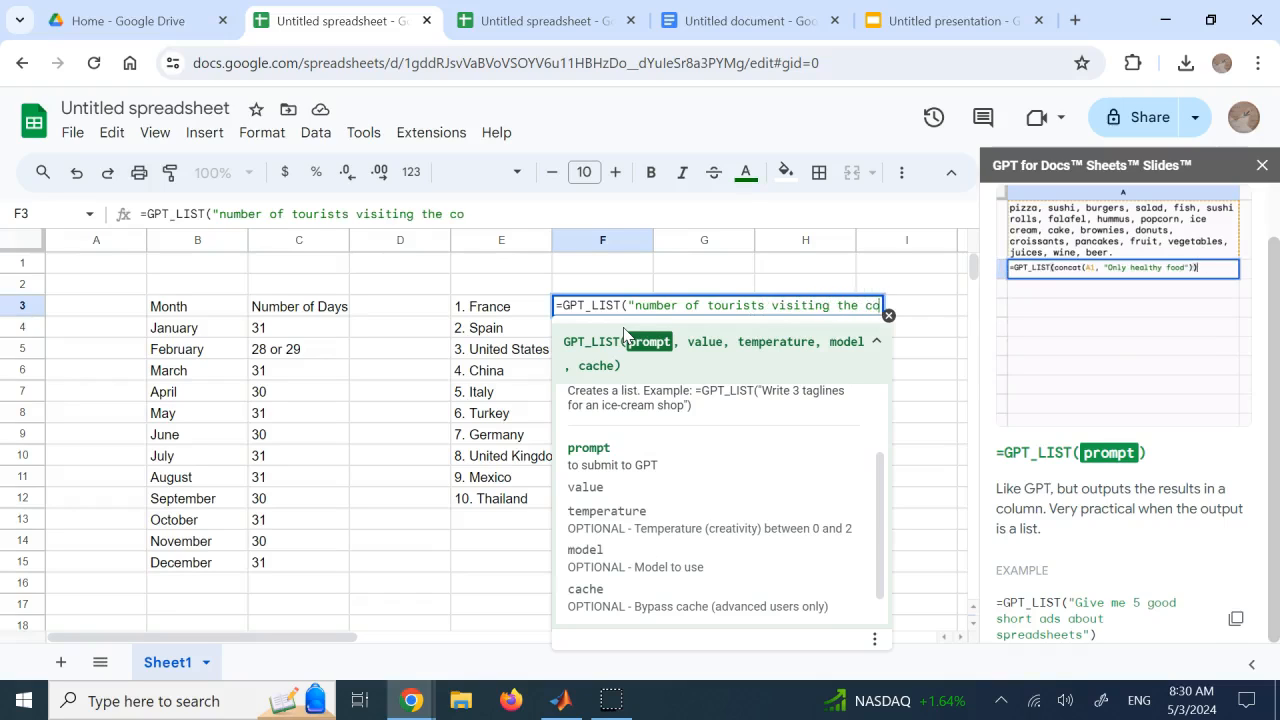
text(untrie)
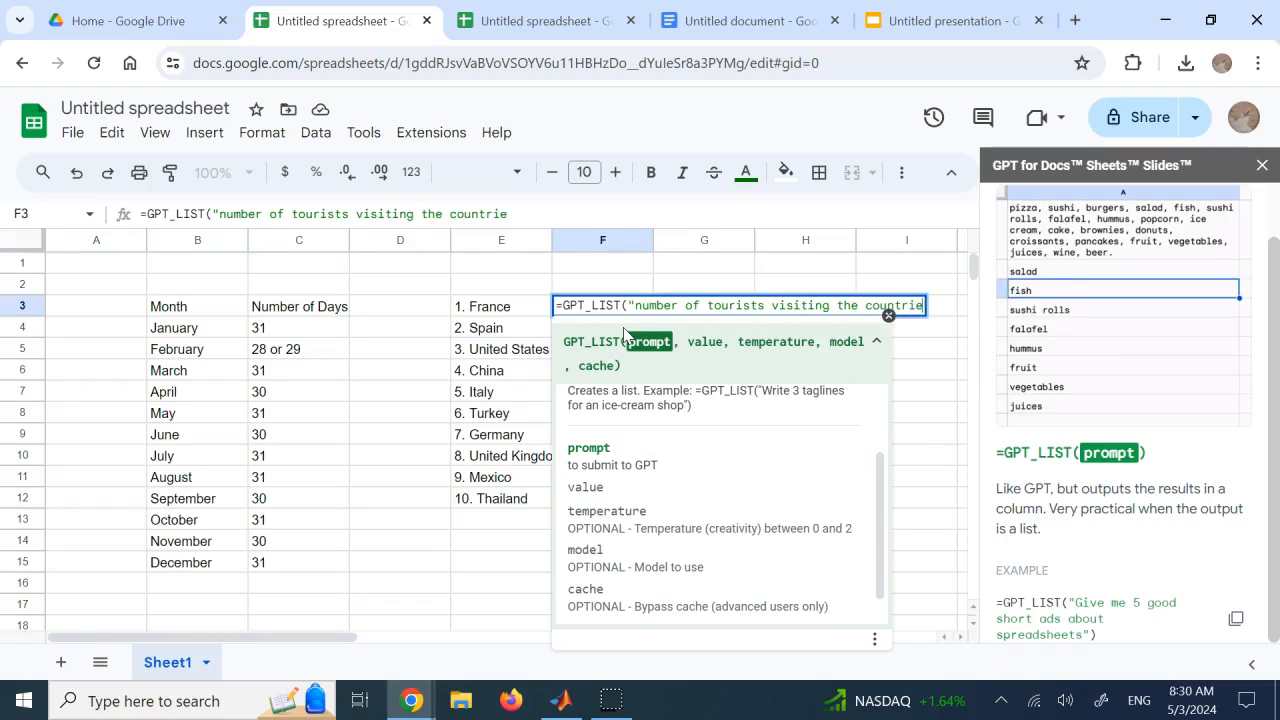
text(s in E)
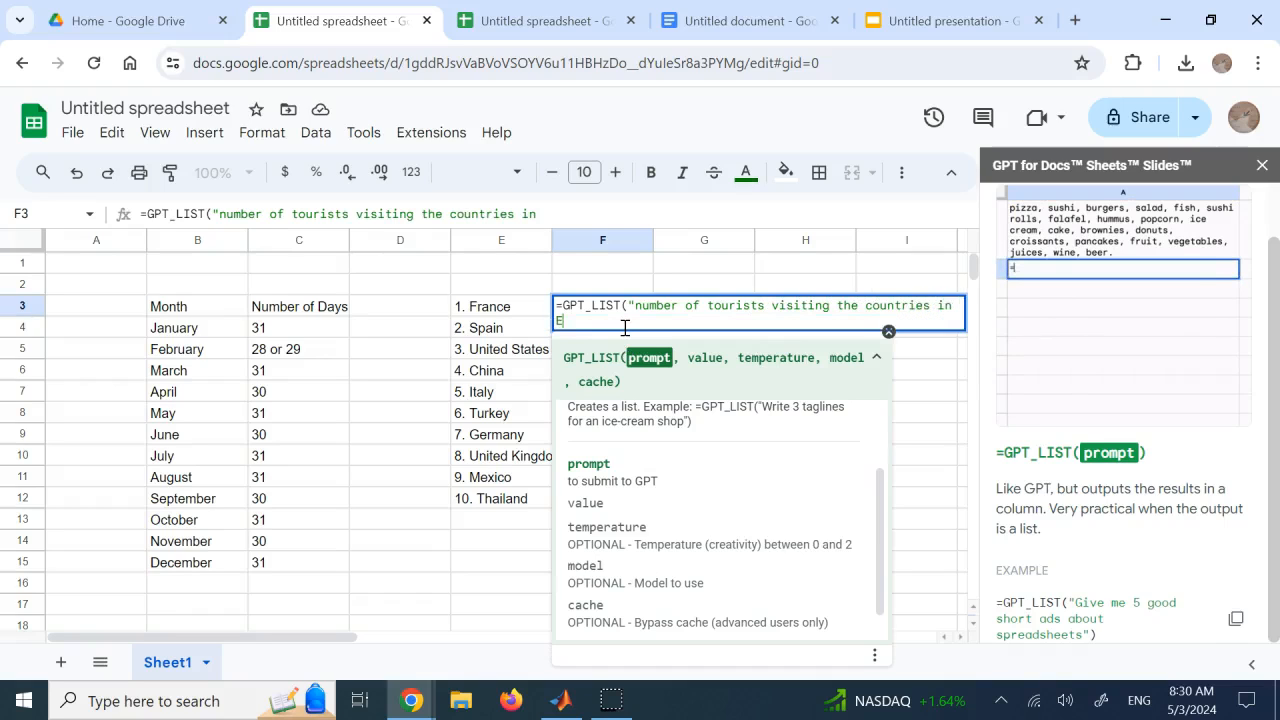
text( column )
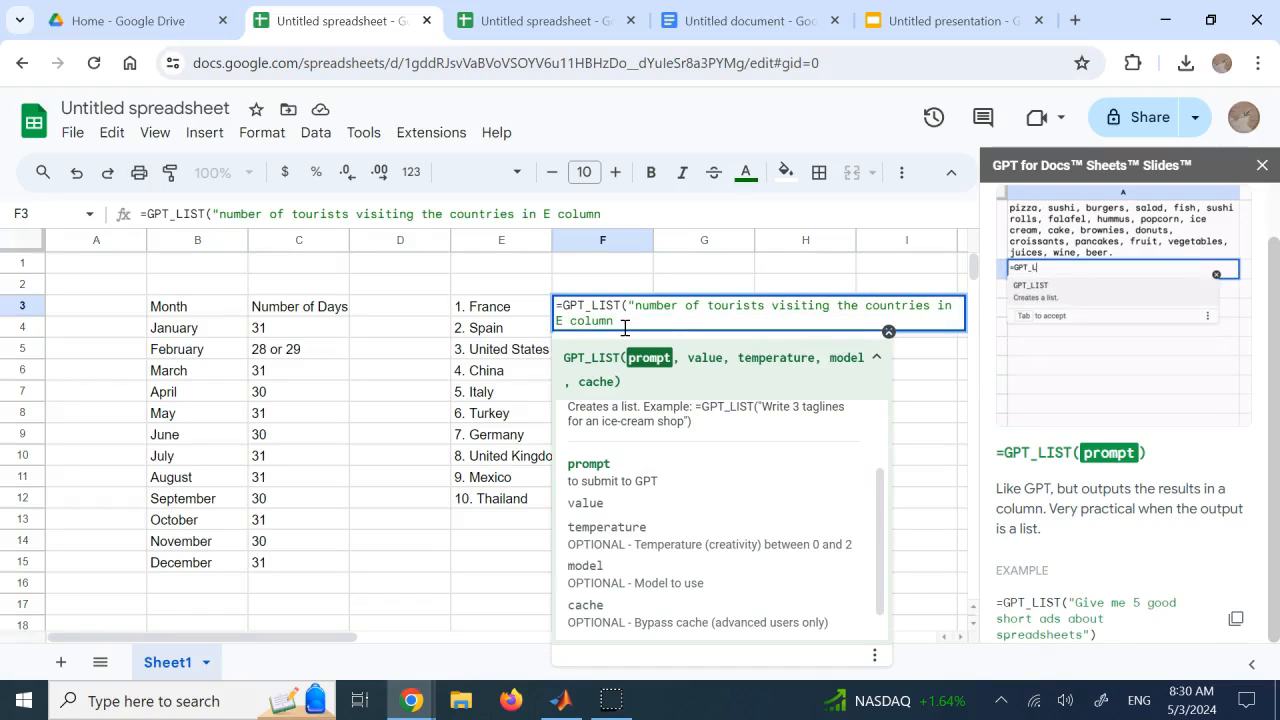
text(per ye)
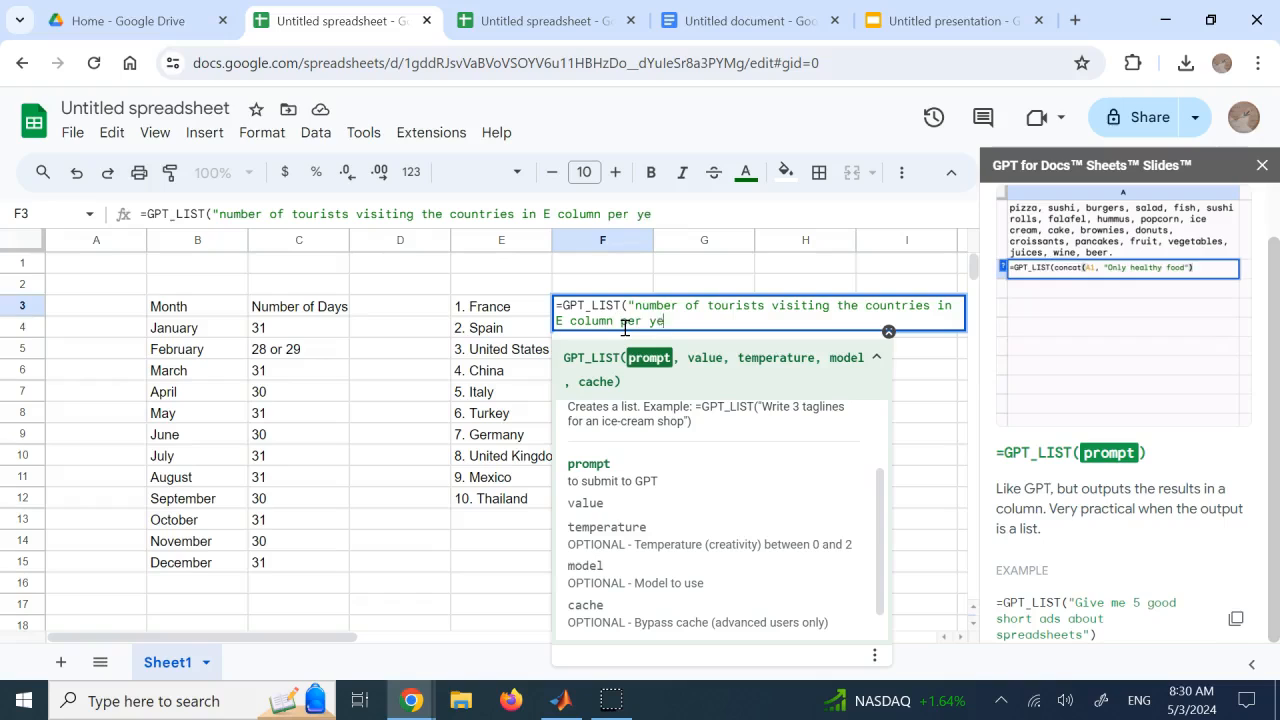
text(ar"))
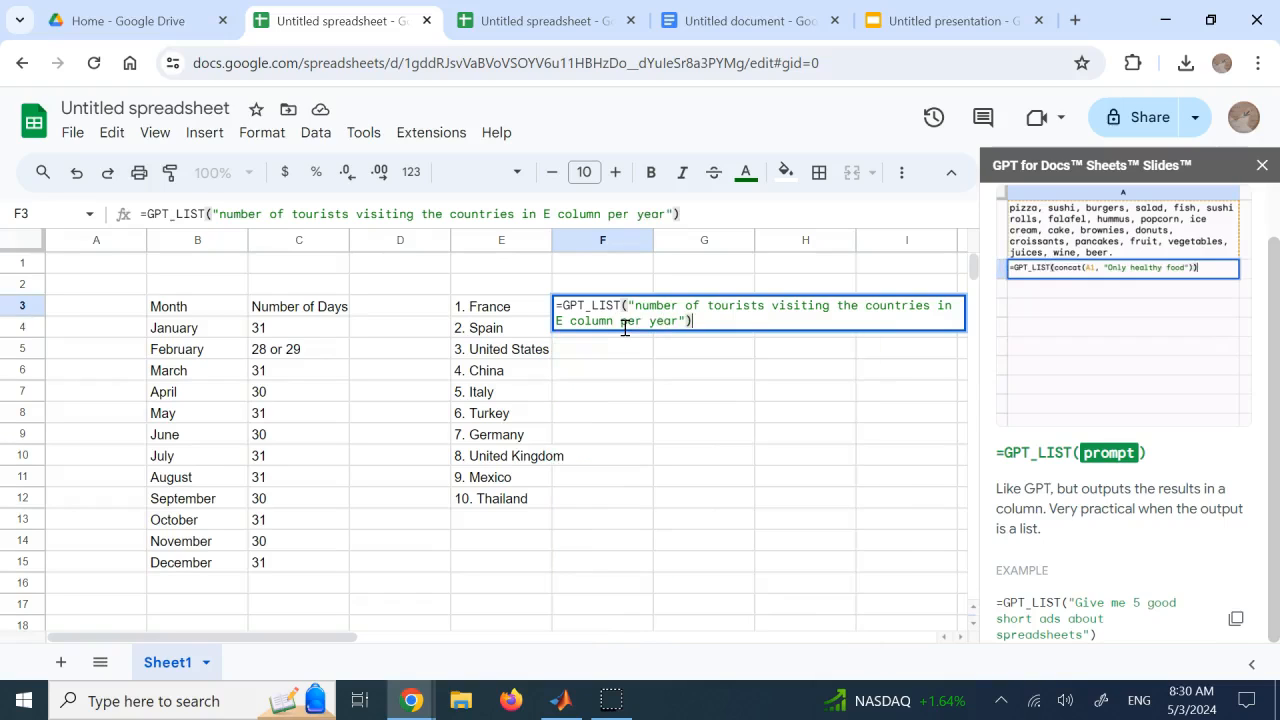
key(Return)
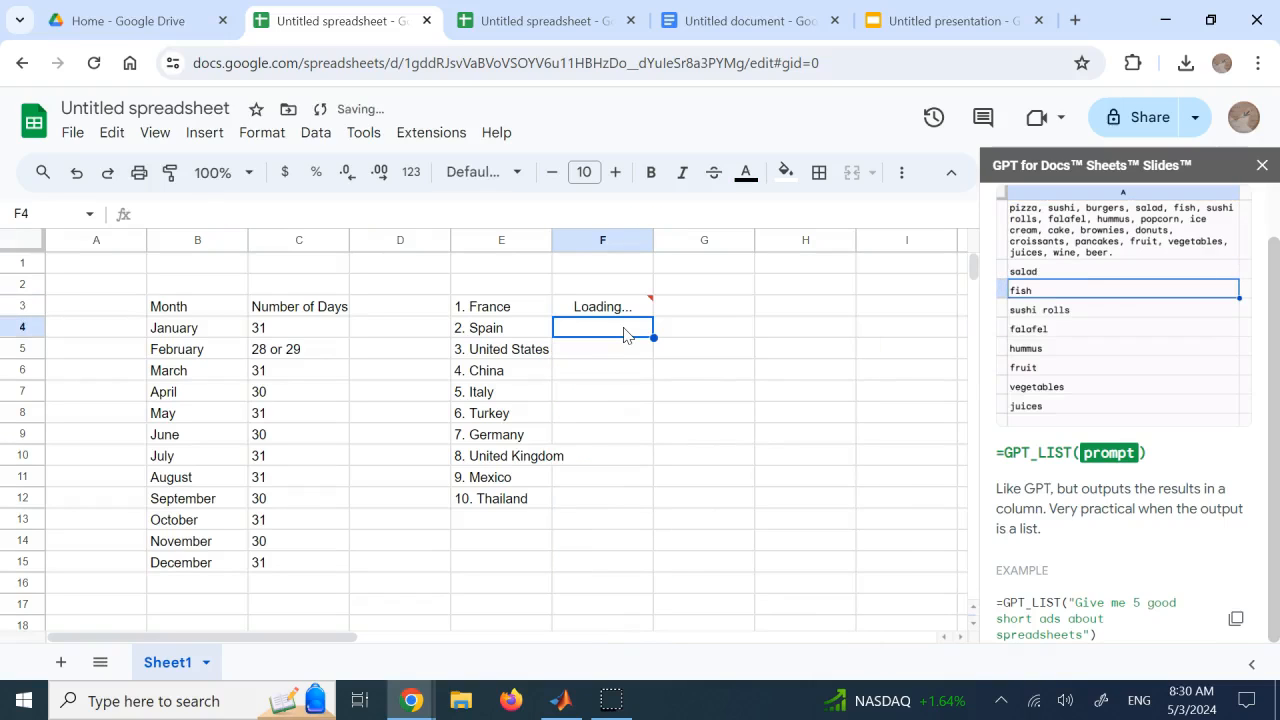
click(822, 410)
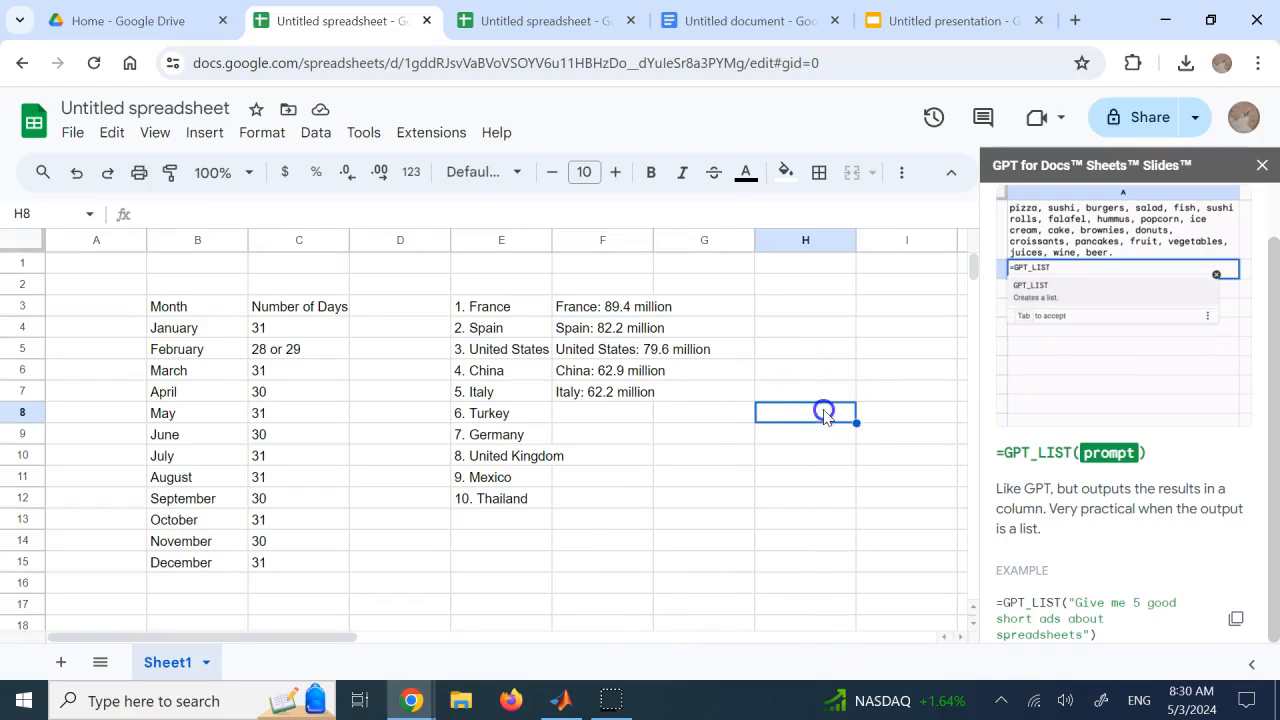
Try to extend the tourist list by filling F7 down to F13, and the F3 formula down to F12
click(630, 396)
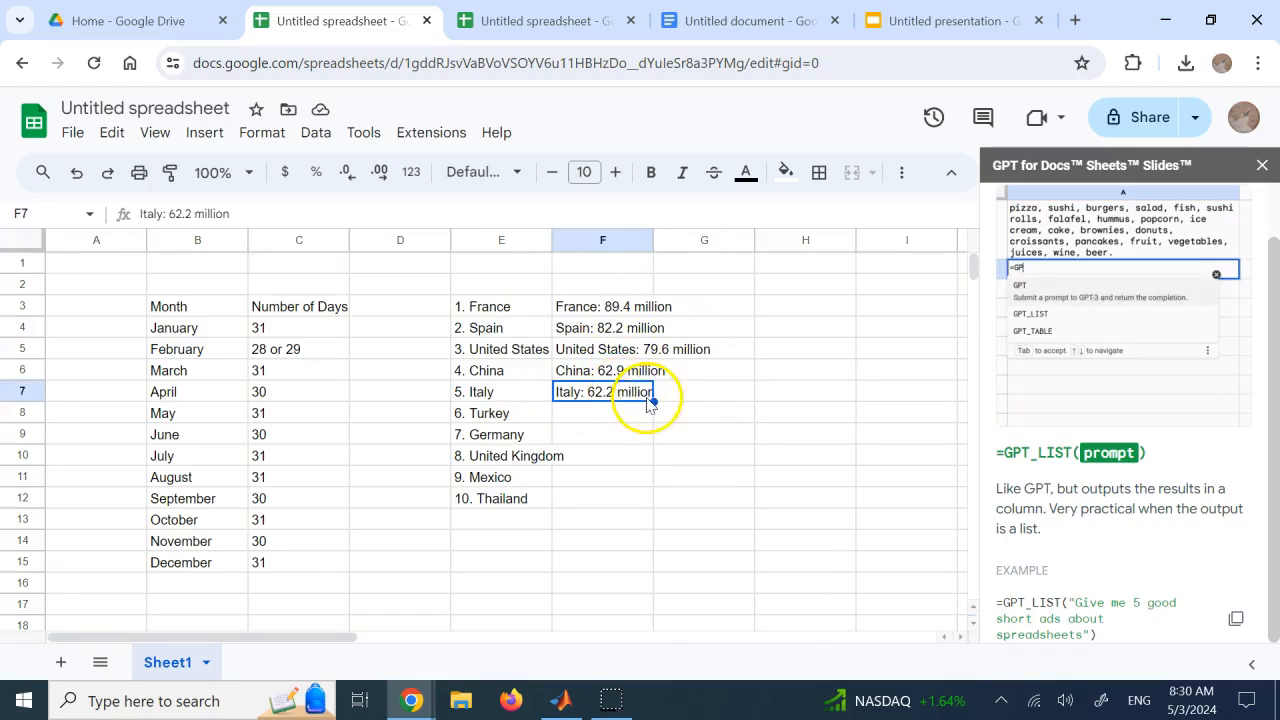
drag(655, 403, 651, 525)
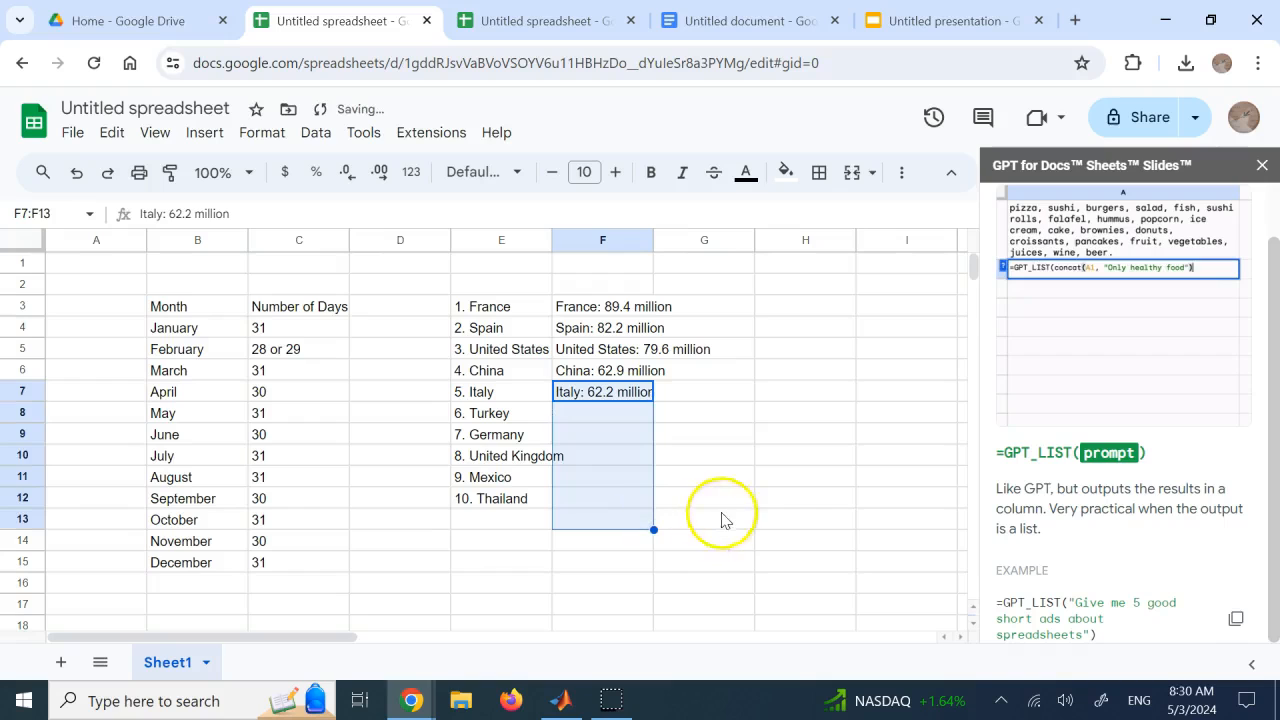
click(700, 490)
click(578, 307)
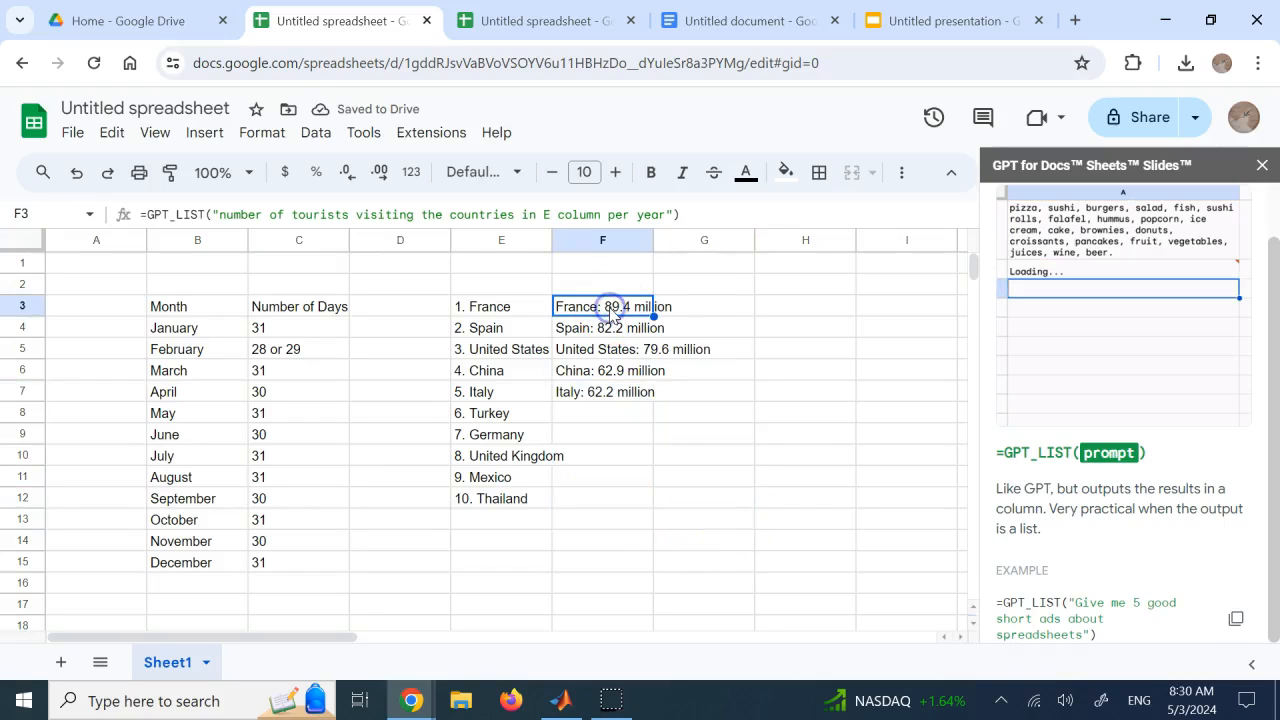
drag(653, 316, 645, 508)
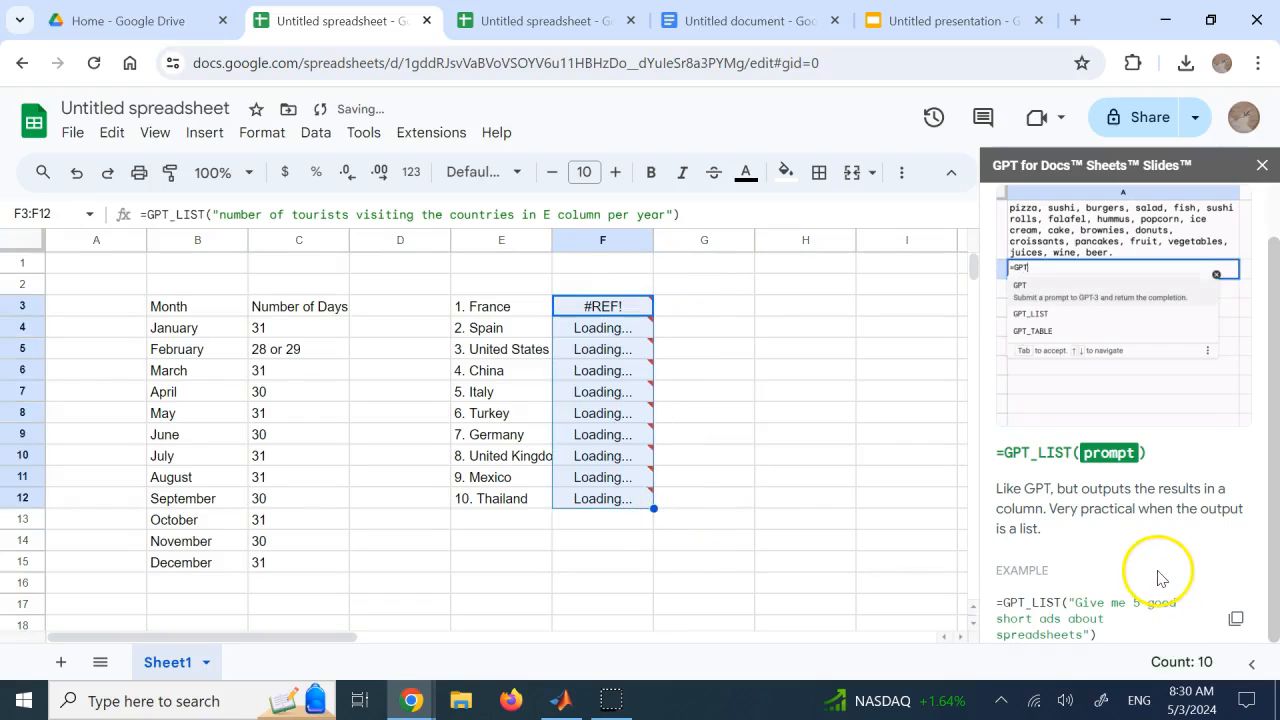
click(895, 422)
Clear the GPT_LIST formulas and the tourist numbers from cells F3 to F16
drag(628, 306, 627, 480)
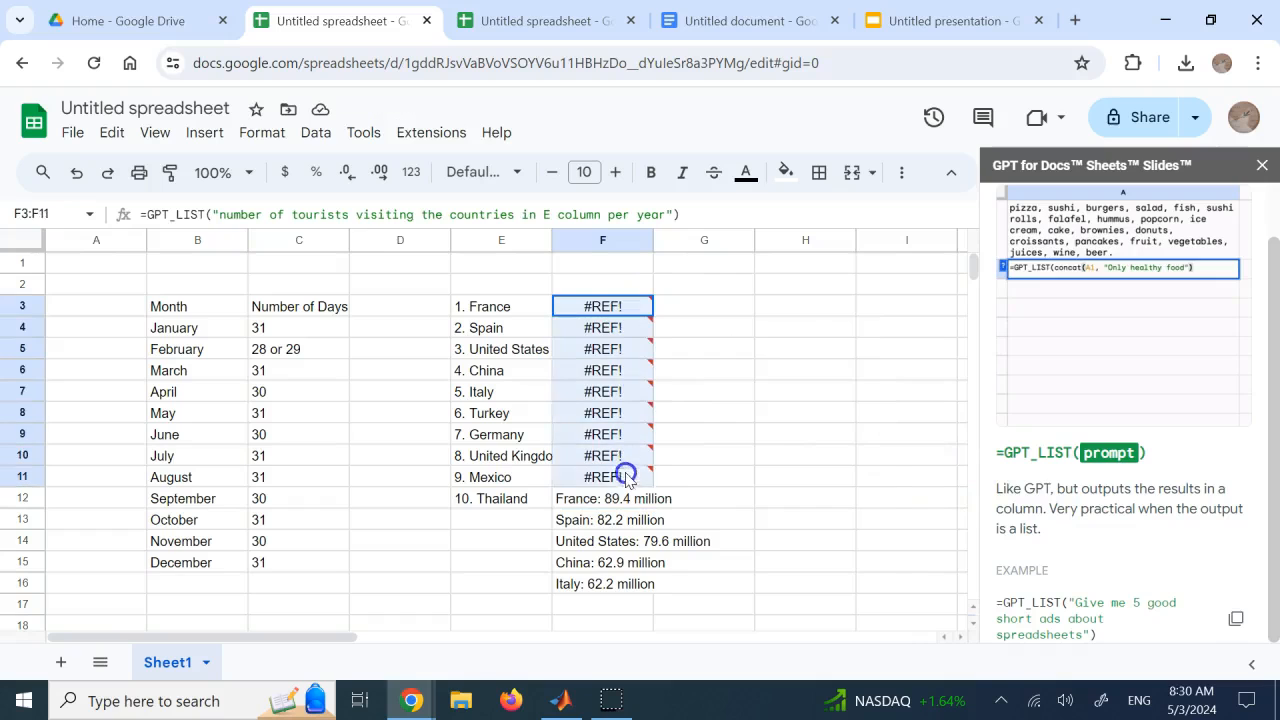
key(Delete)
click(600, 393)
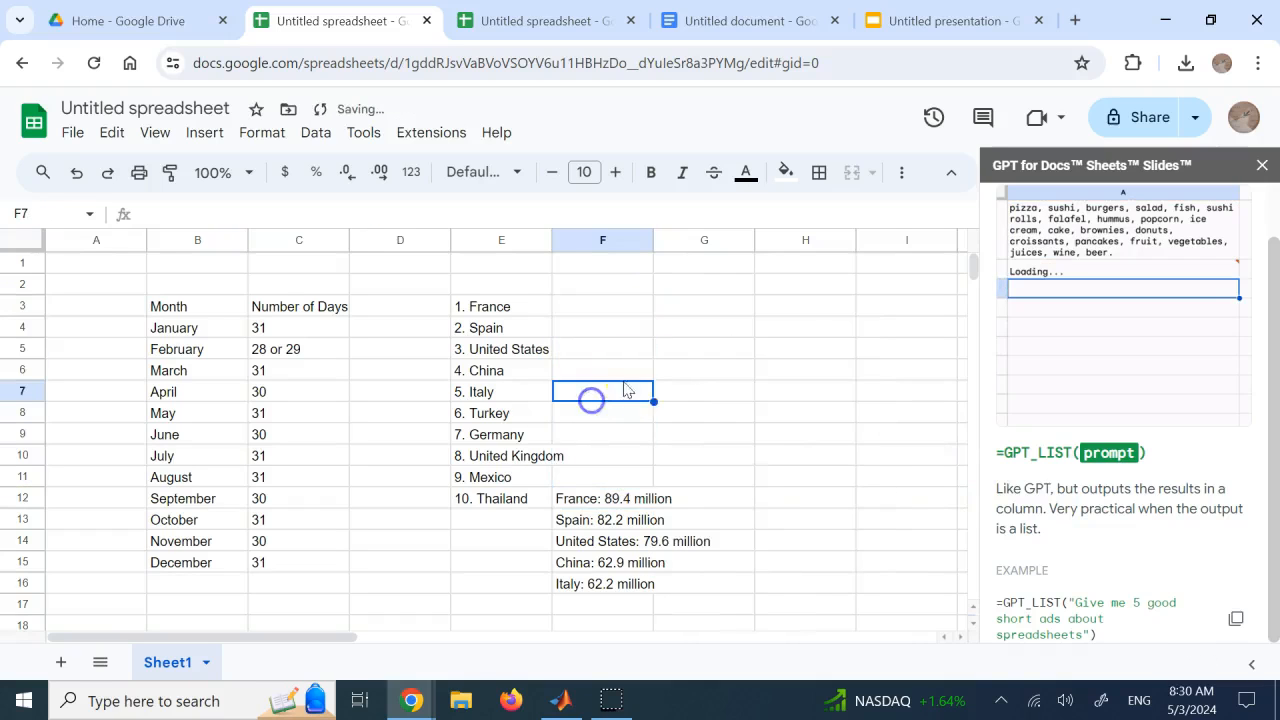
click(706, 352)
drag(622, 506, 614, 590)
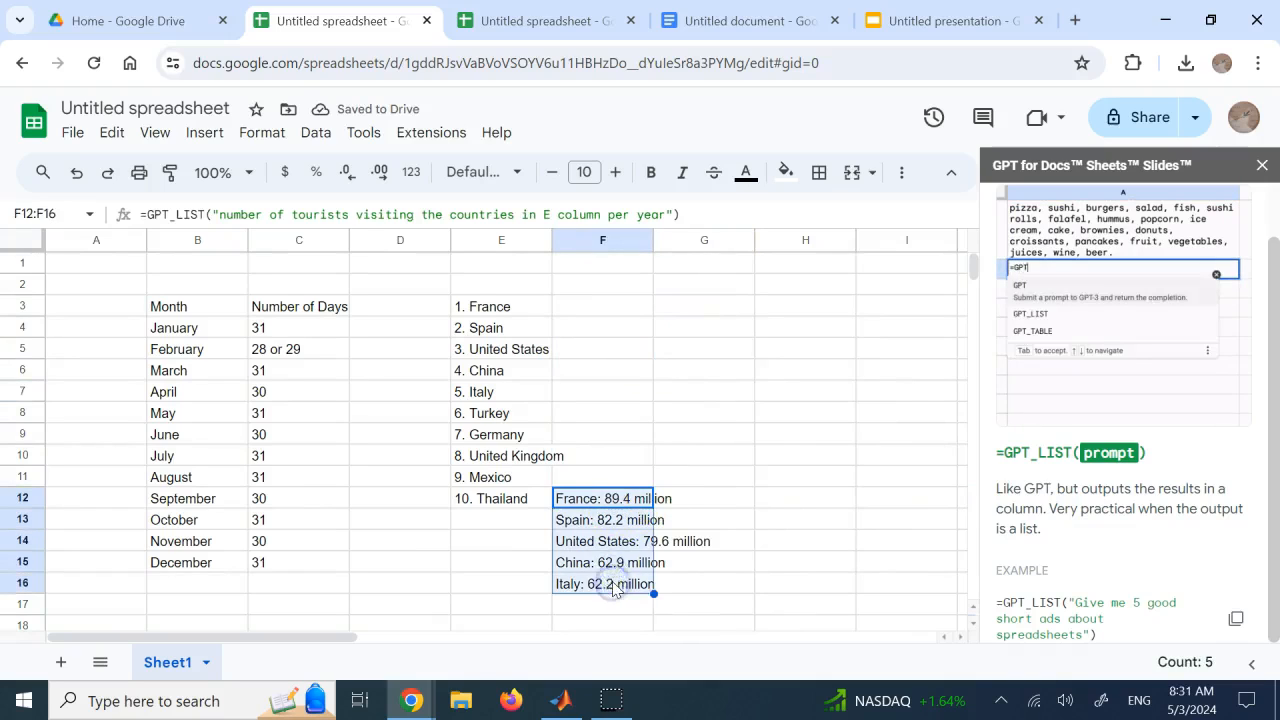
key(Delete)
Enter the phrases "hi", "how are you?", "I am fine" and "What time is it?" in cells G3 to G6
click(673, 305)
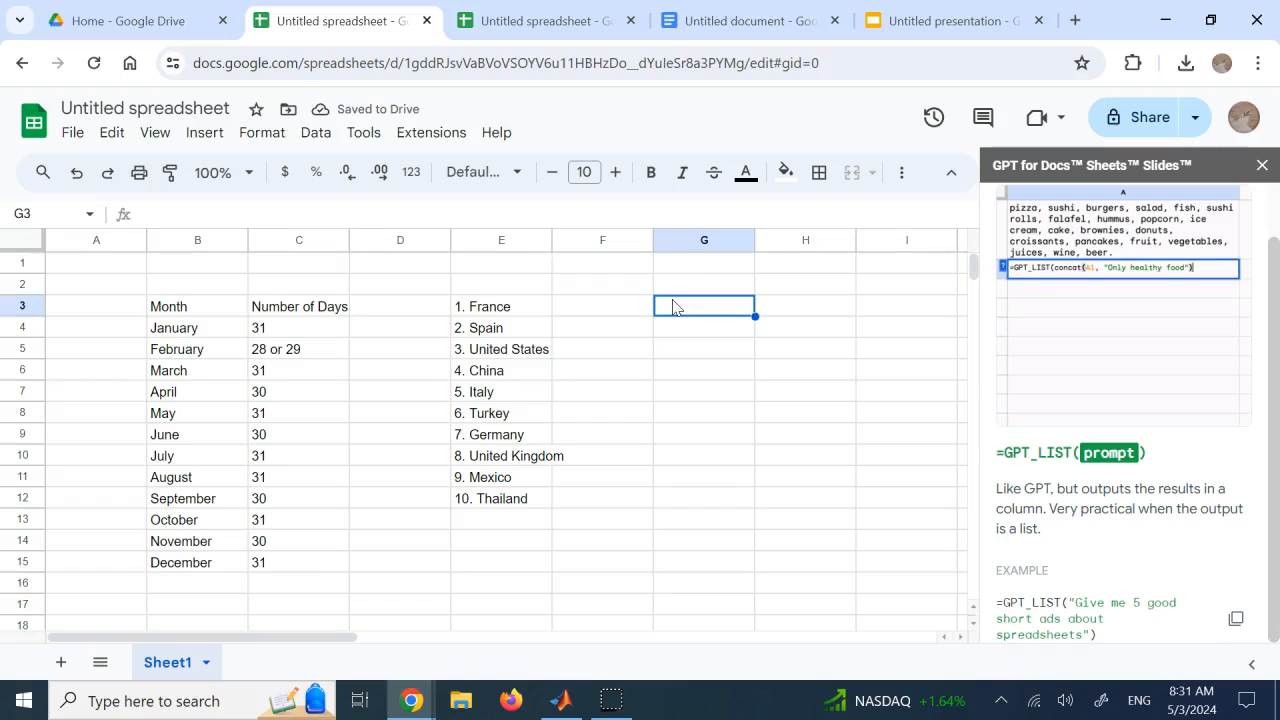
text(hi)
key(Return)
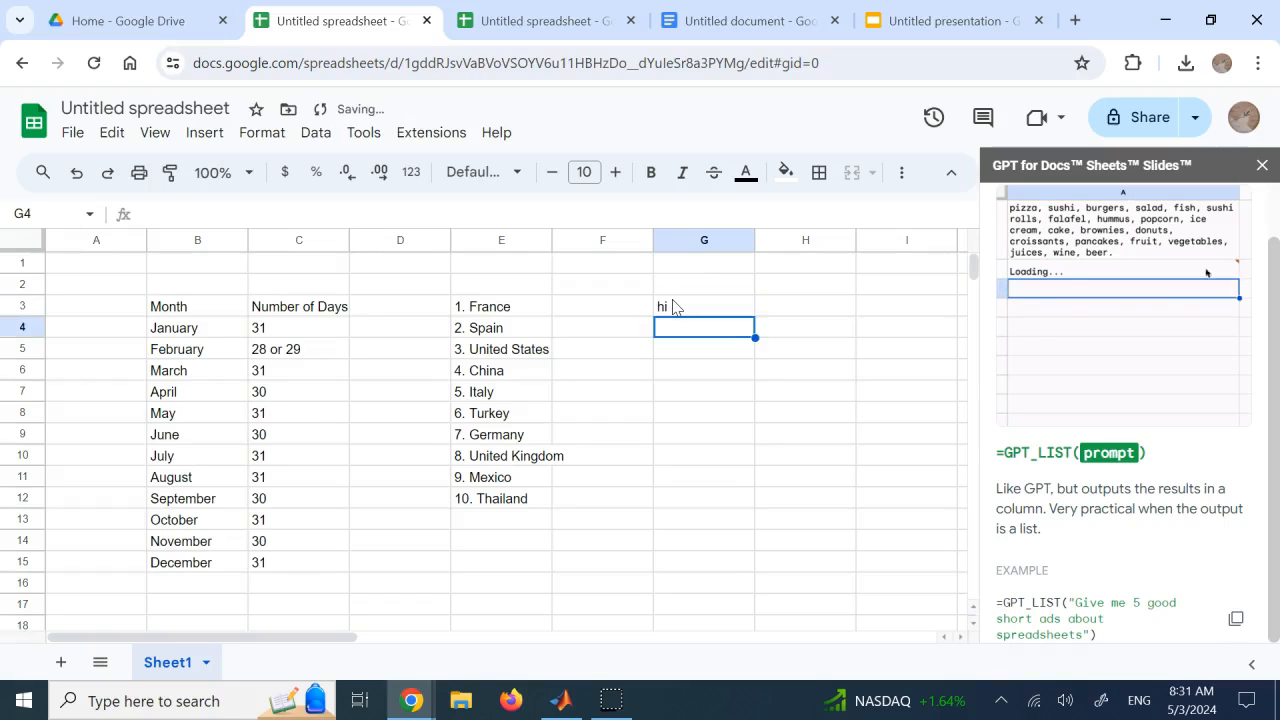
text(h)
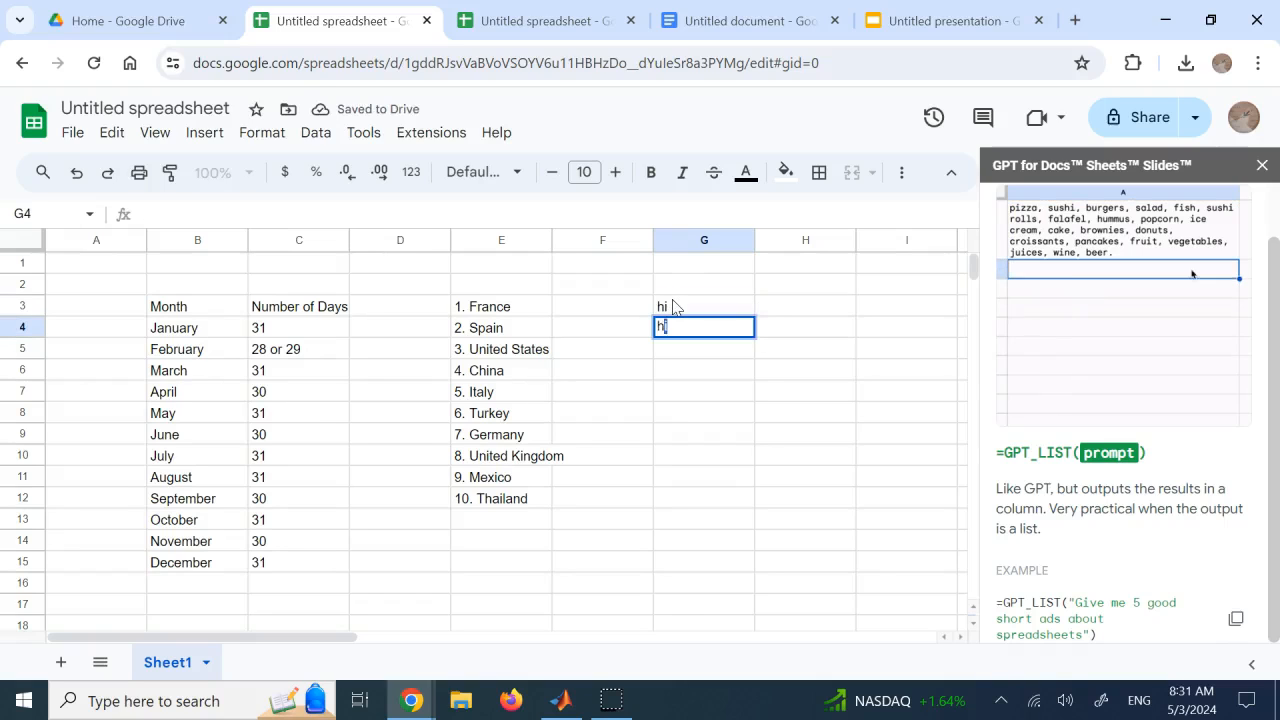
text(ow are you?)
key(Return)
text(I am fine)
key(Tab)
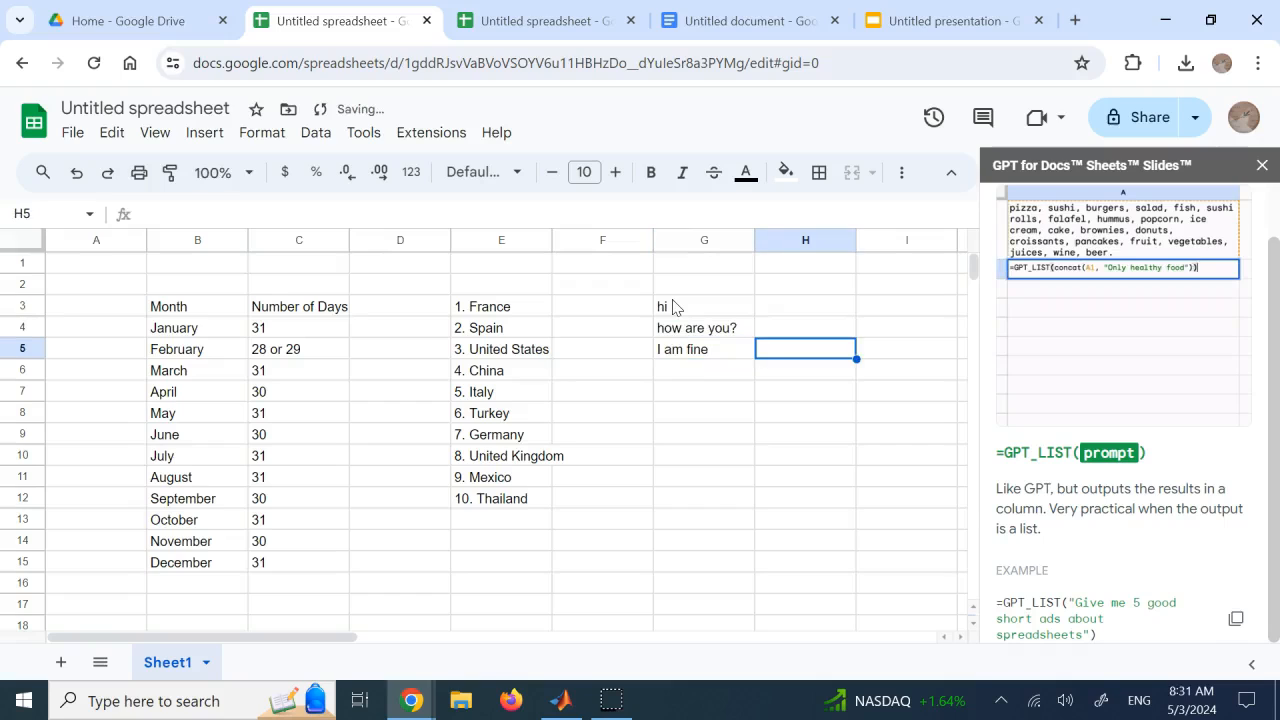
click(686, 373)
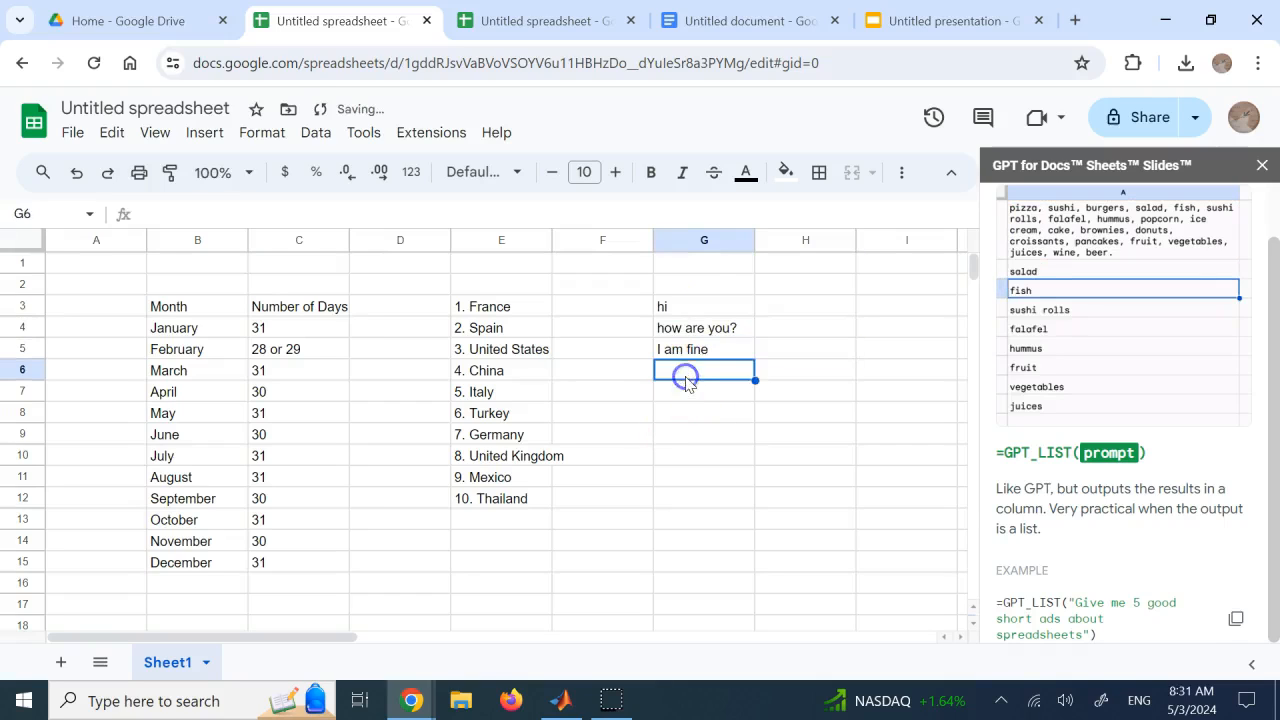
text(What time is it?)
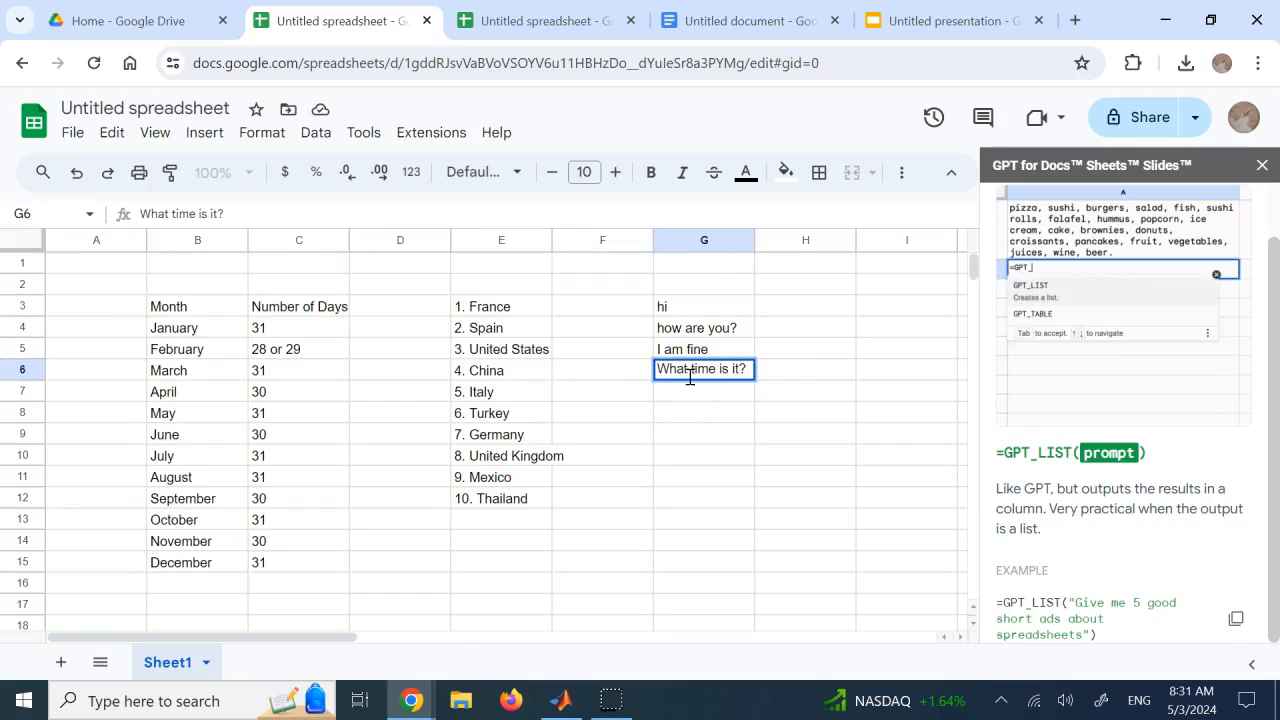
Start a GPT_TRANSLATE formula in cell H3, beside the phrase "hi"
click(810, 314)
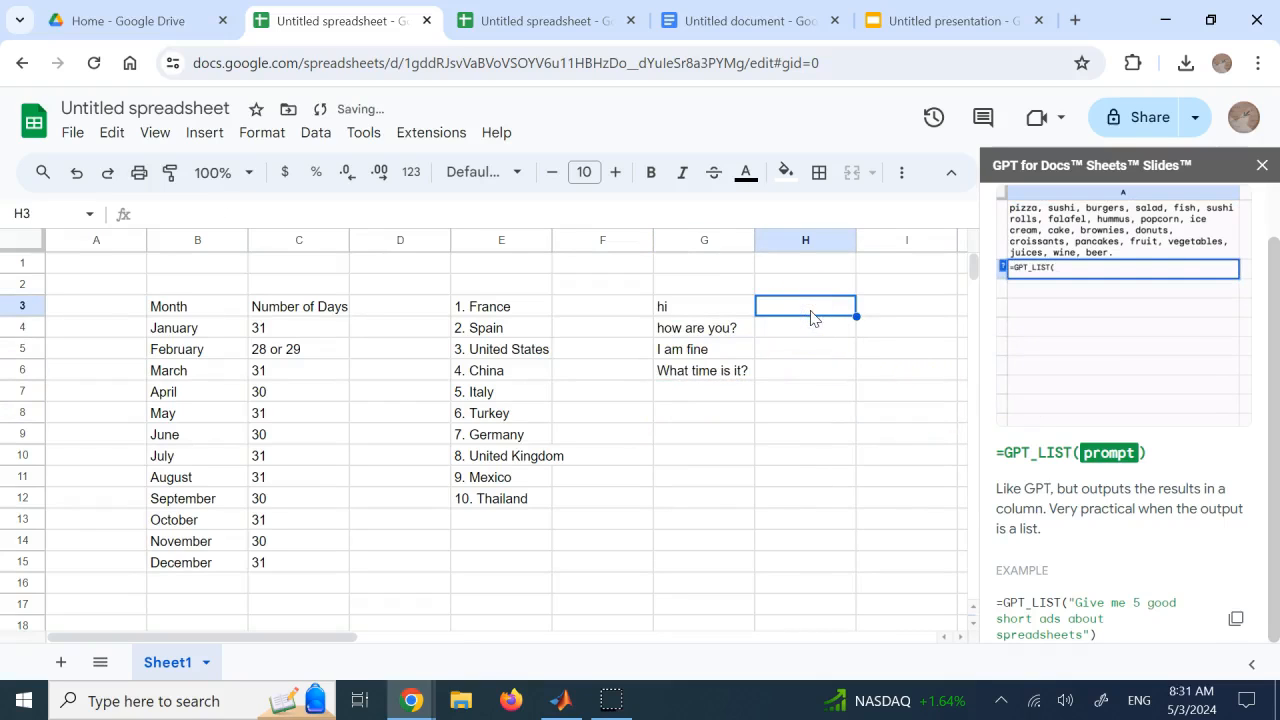
text(=gpt)
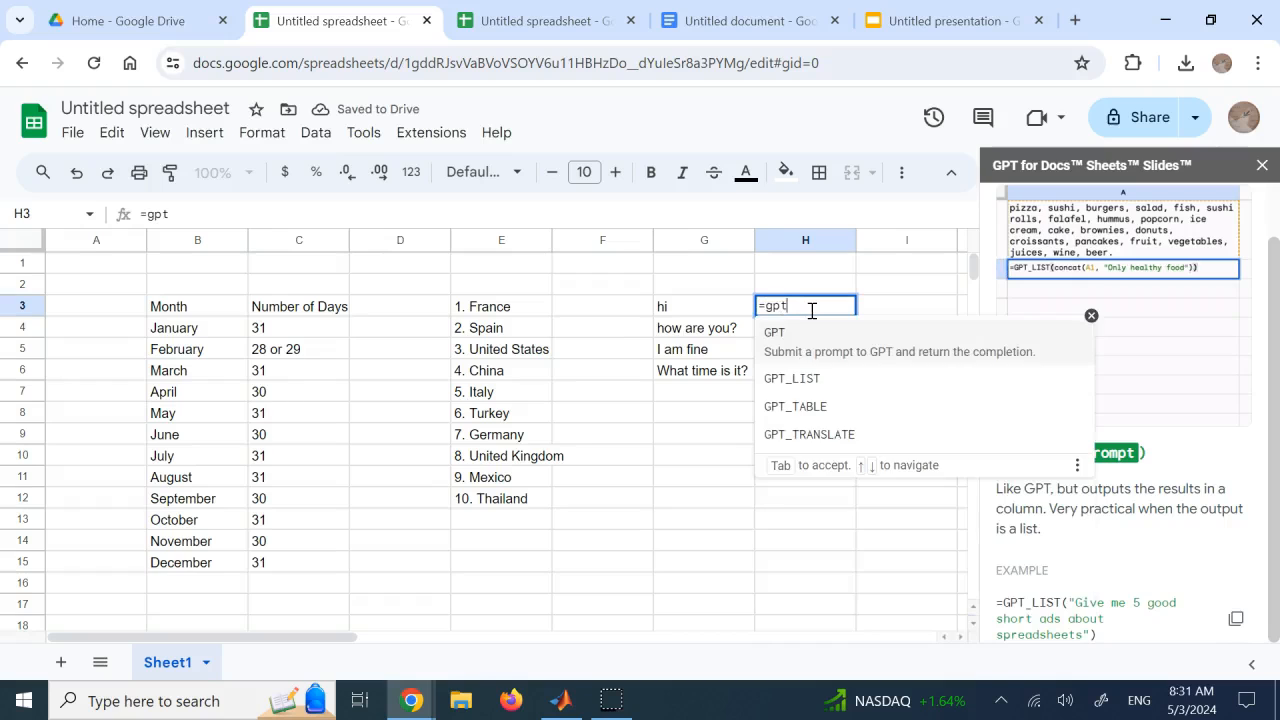
text(_trab)
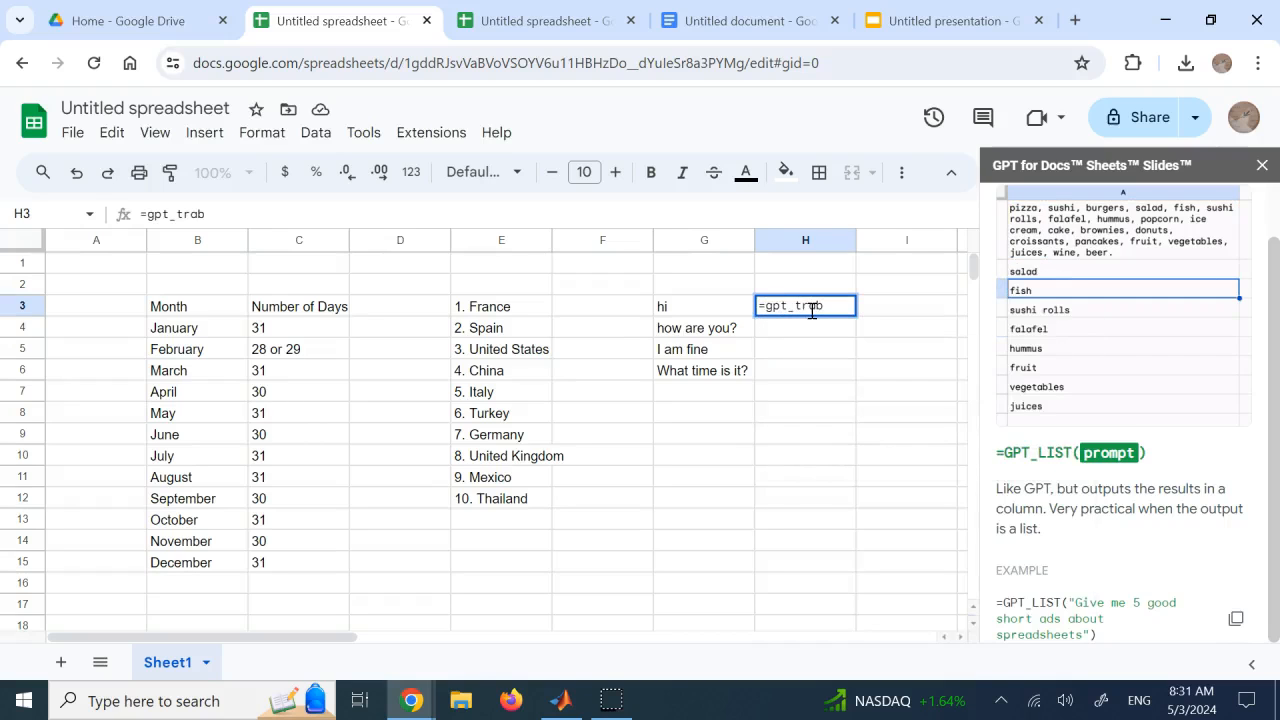
key(BackSpace)
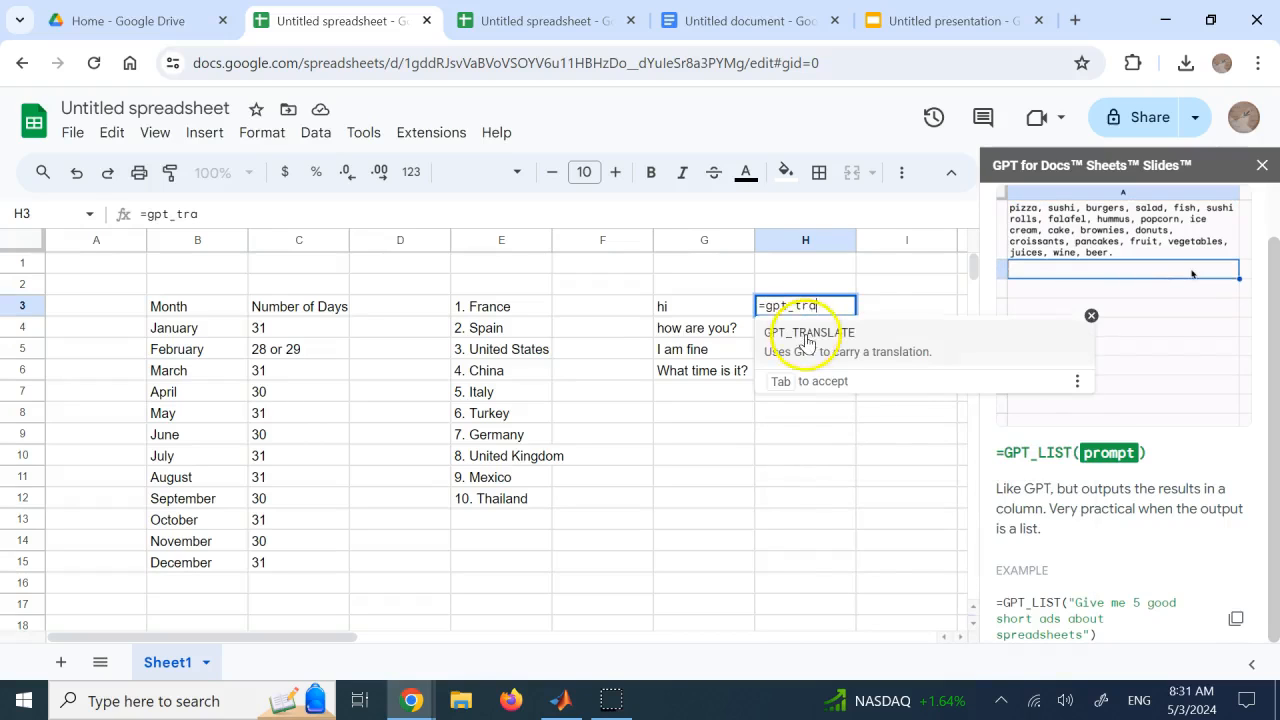
click(806, 334)
click(897, 340)
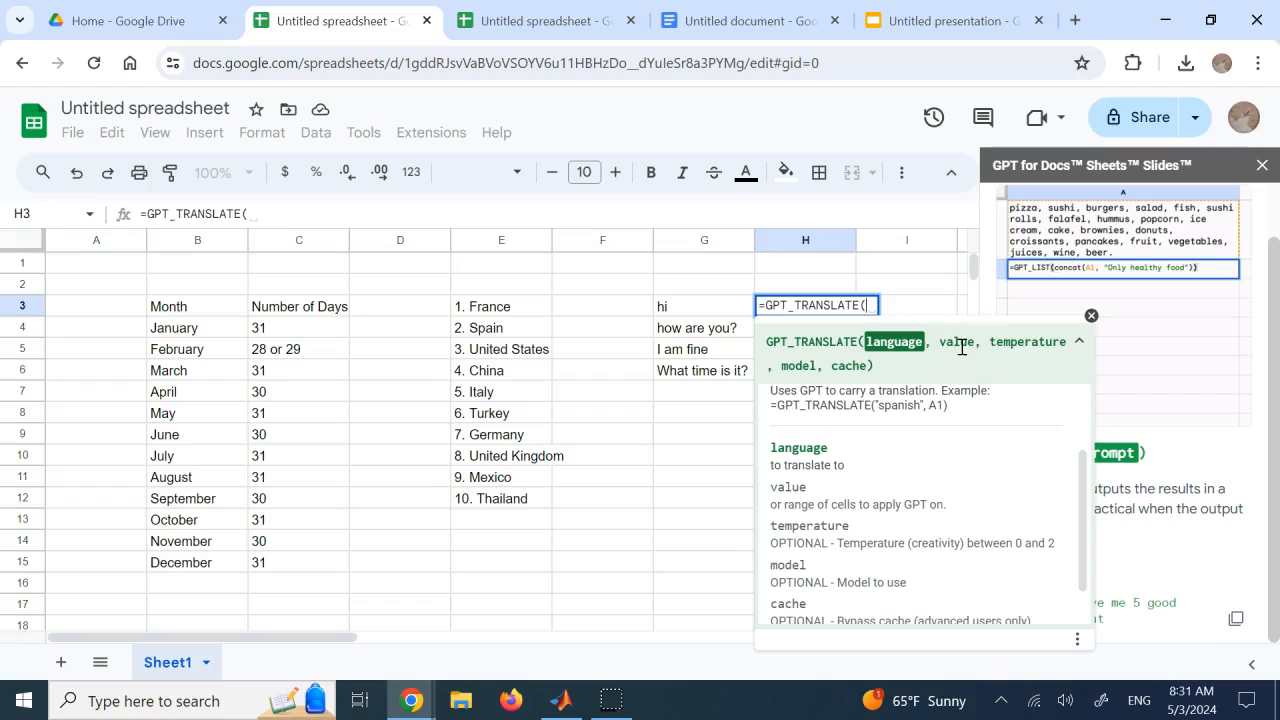
Complete the H3 formula with the single-quoted language 'German' and cell G3 as the value to translate
text(')
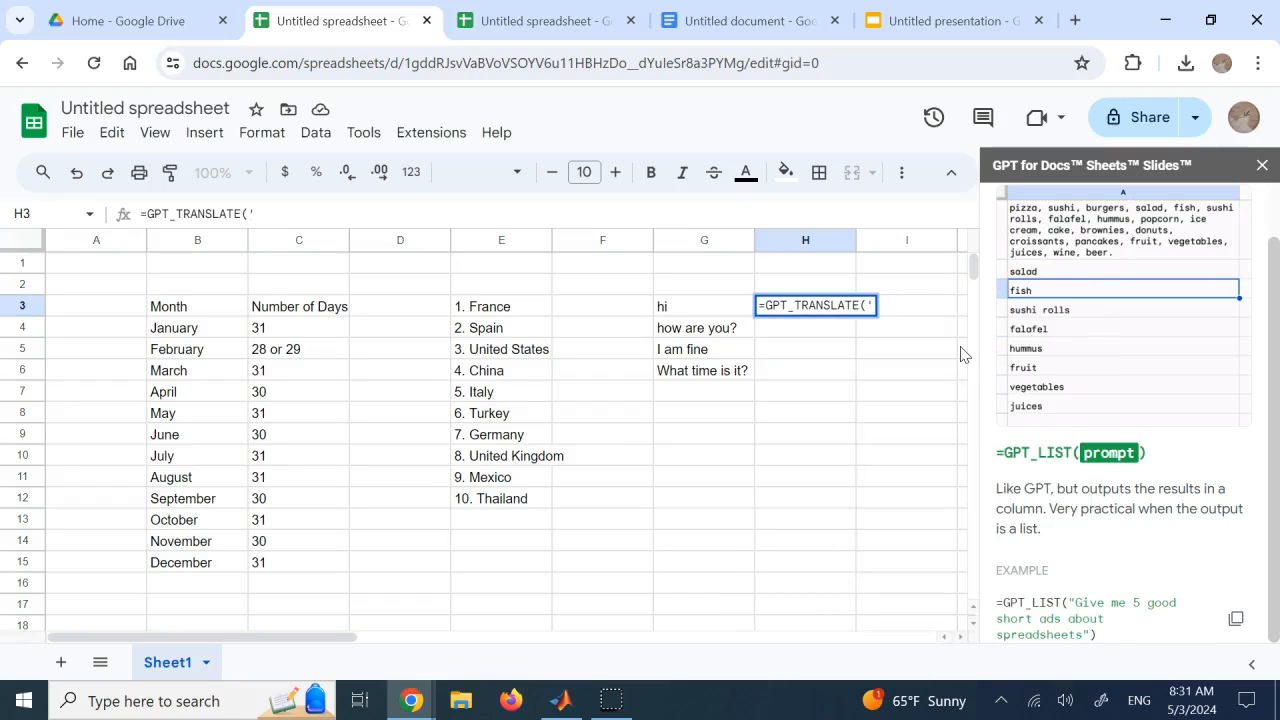
text(german)
key(BackSpace)
key(BackSpace)
key(BackSpace)
key(BackSpace)
key(BackSpace)
key(BackSpace)
text(Ge)
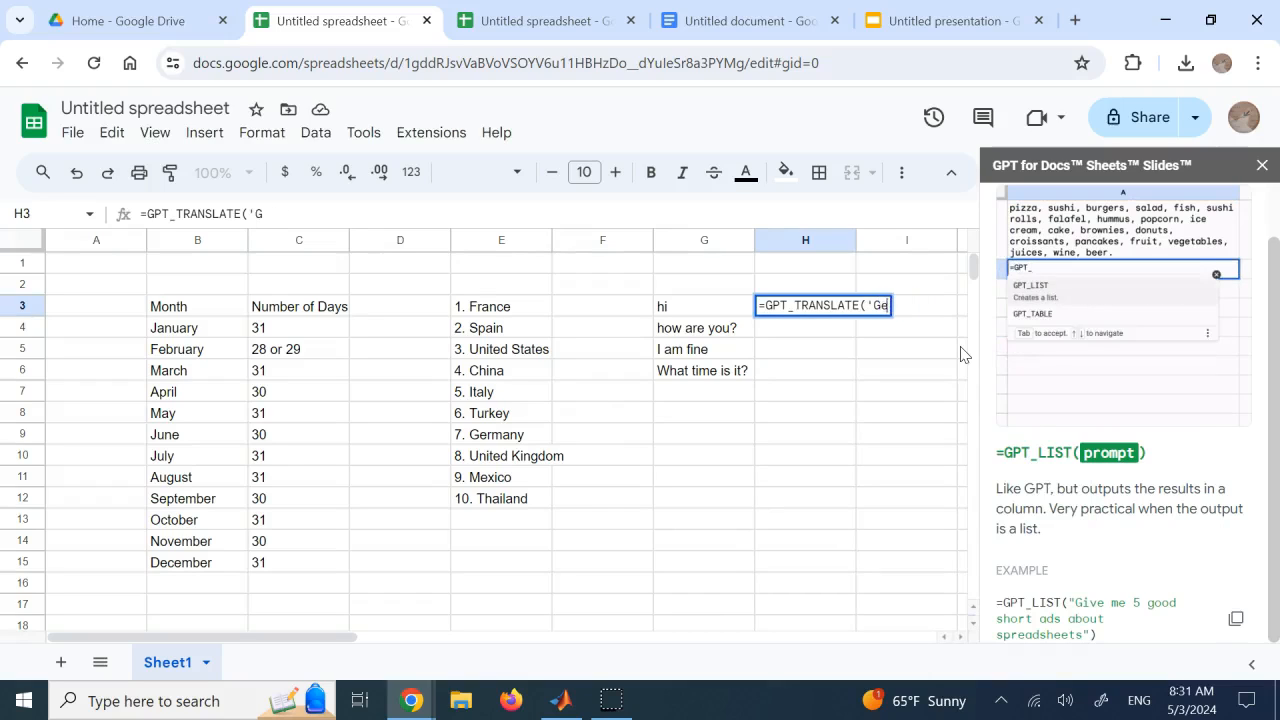
text(rman)
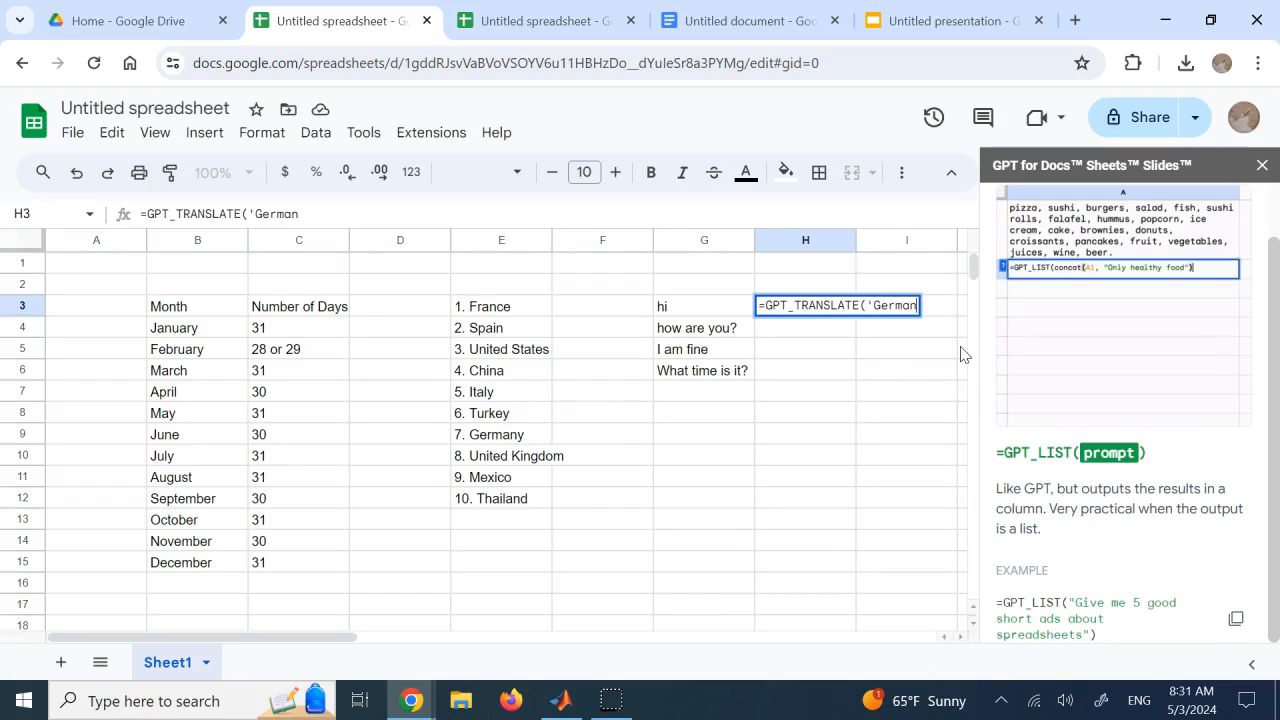
text(',)
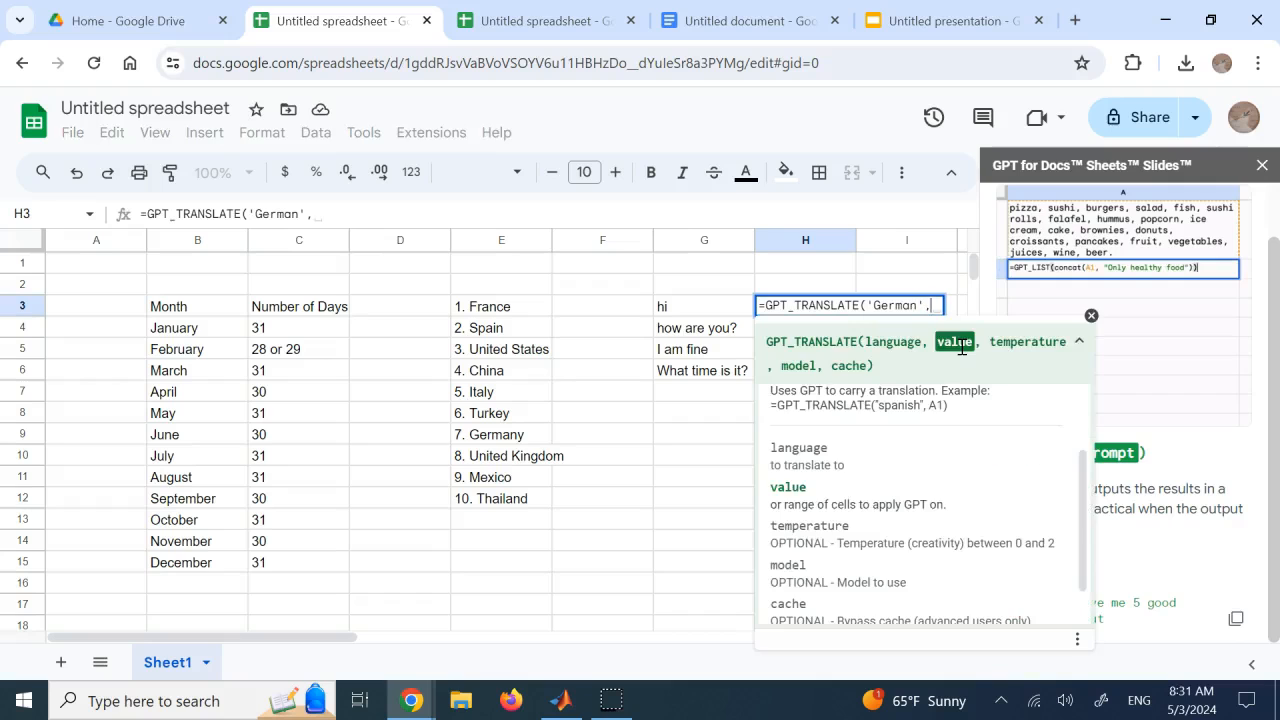
click(696, 310)
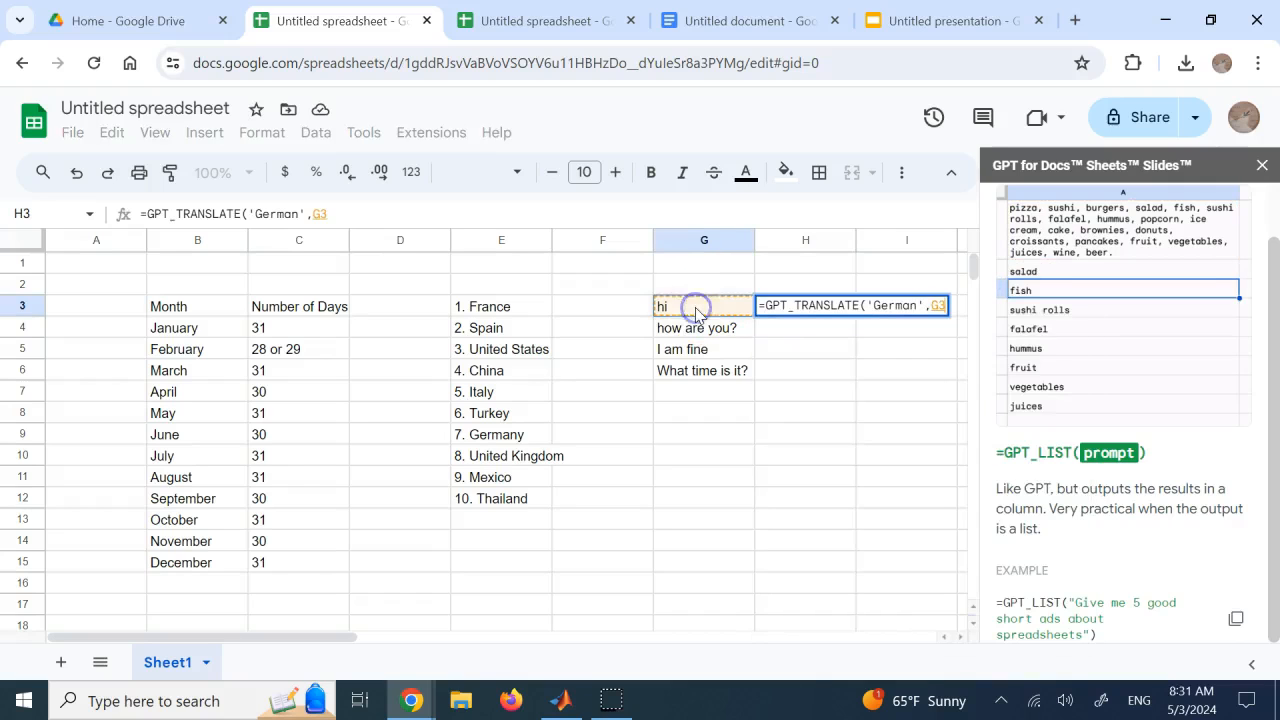
key(Return)
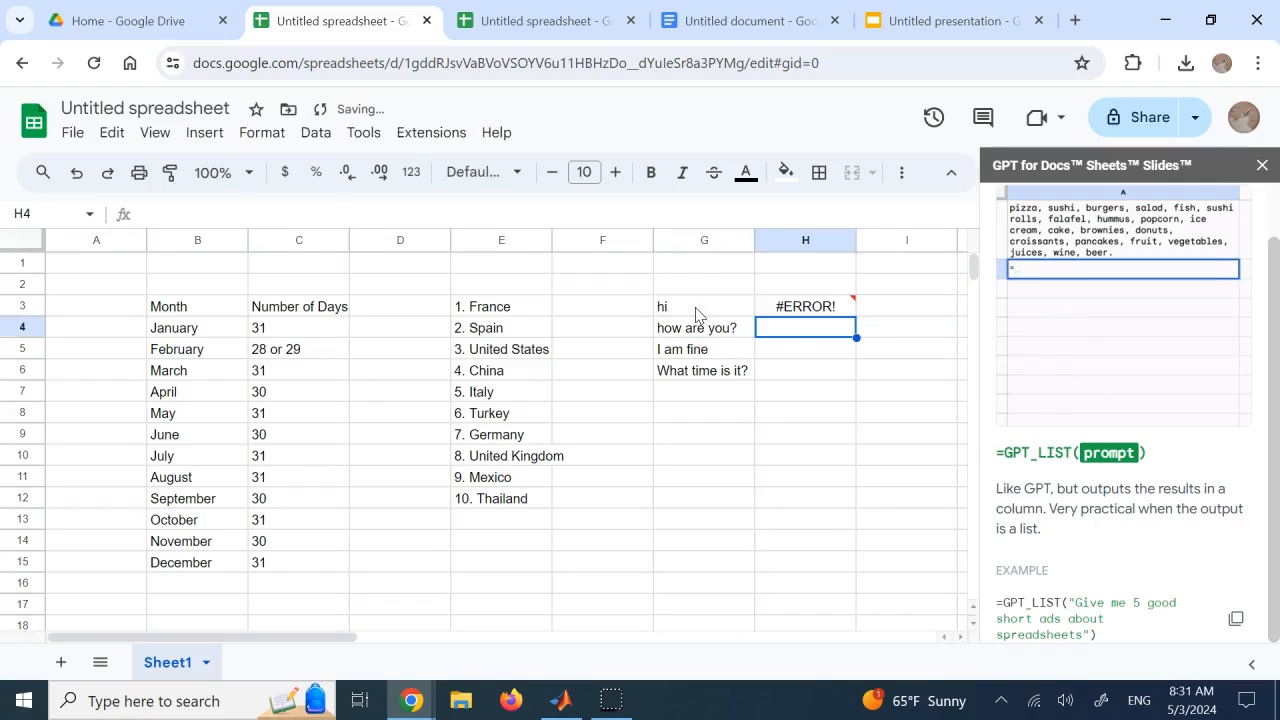
Correct the formula in H3 to =GPT_TRANSLATE("German",G3), with double quotes around the language
click(797, 307)
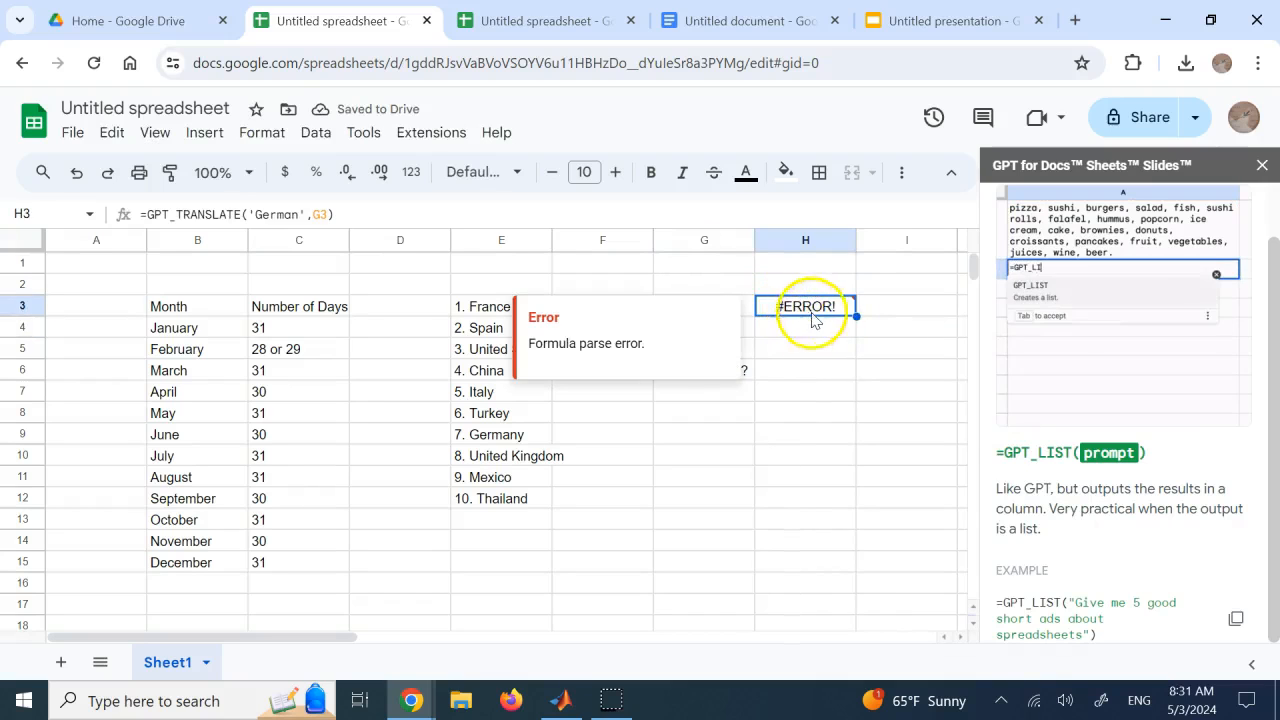
click(828, 266)
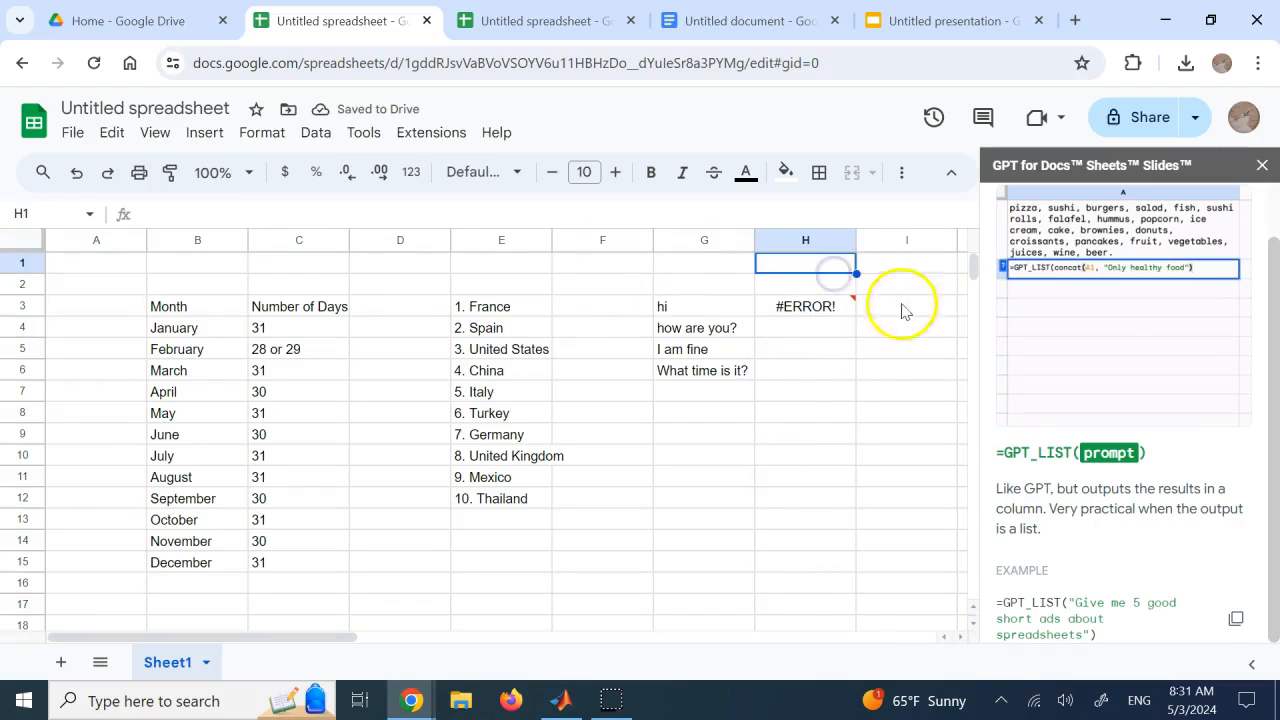
click(826, 308)
click(257, 214)
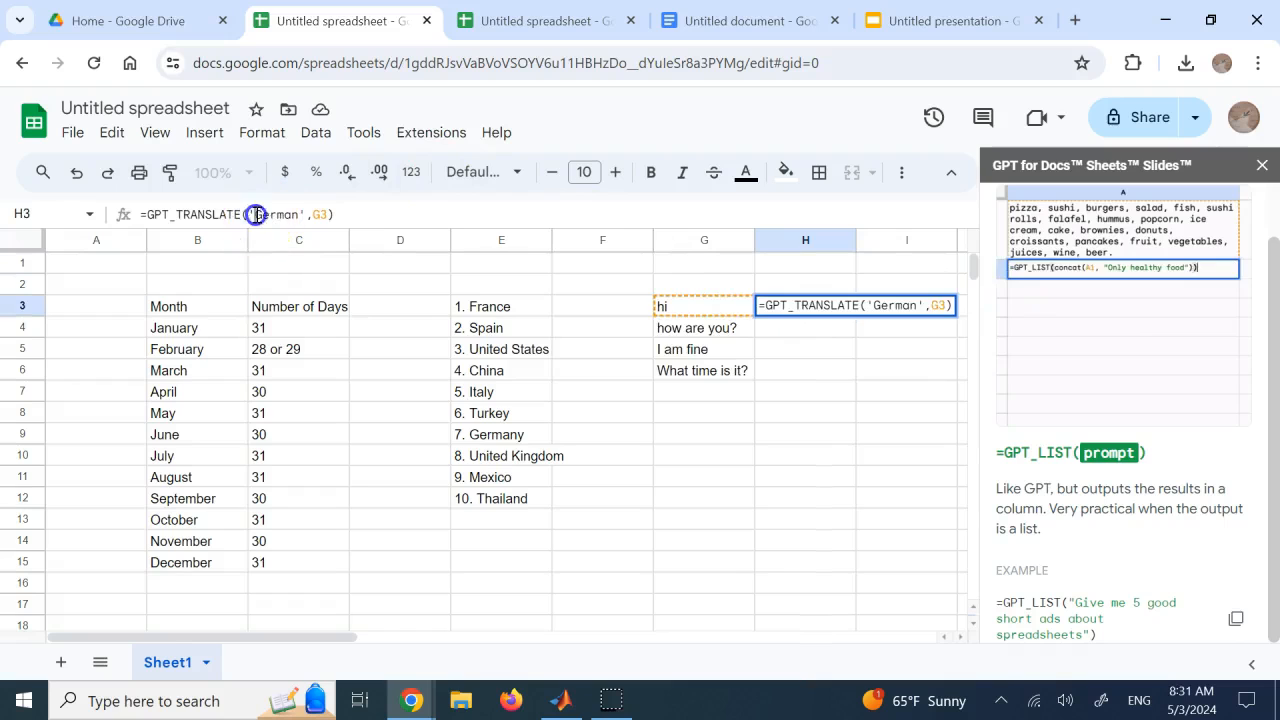
key(BackSpace)
text(")
click(303, 214)
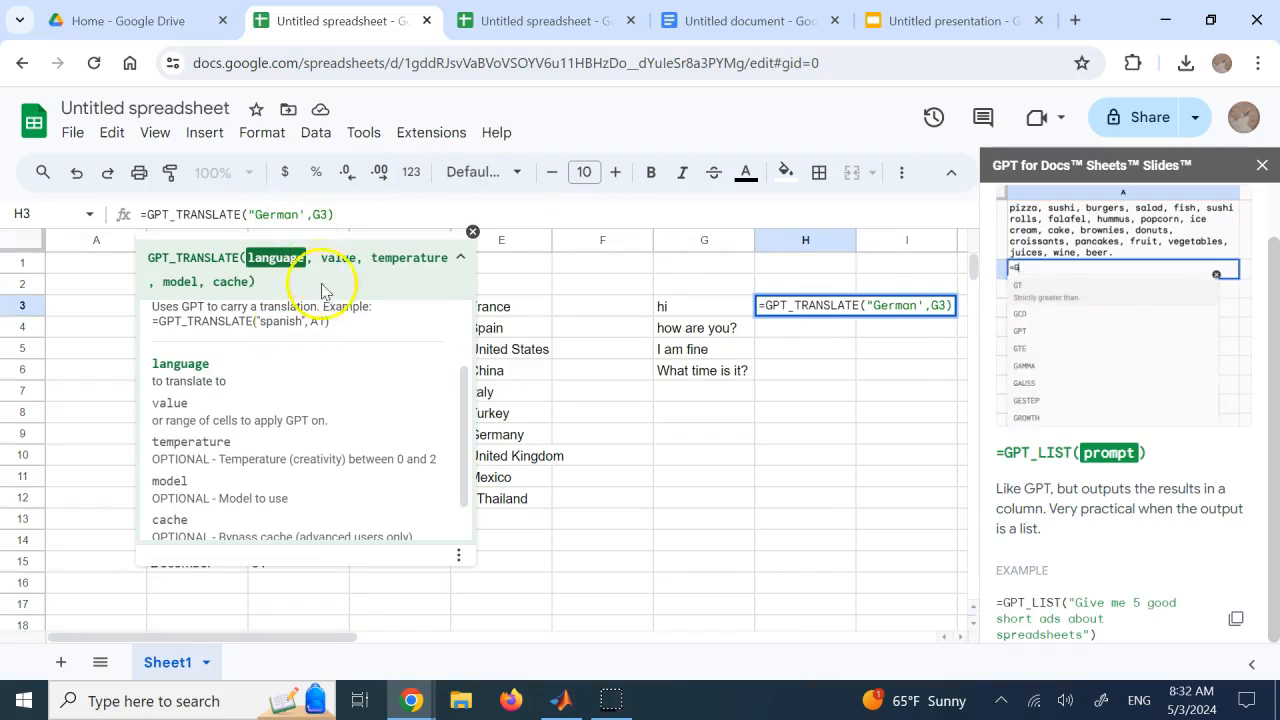
key(BackSpace)
text(")
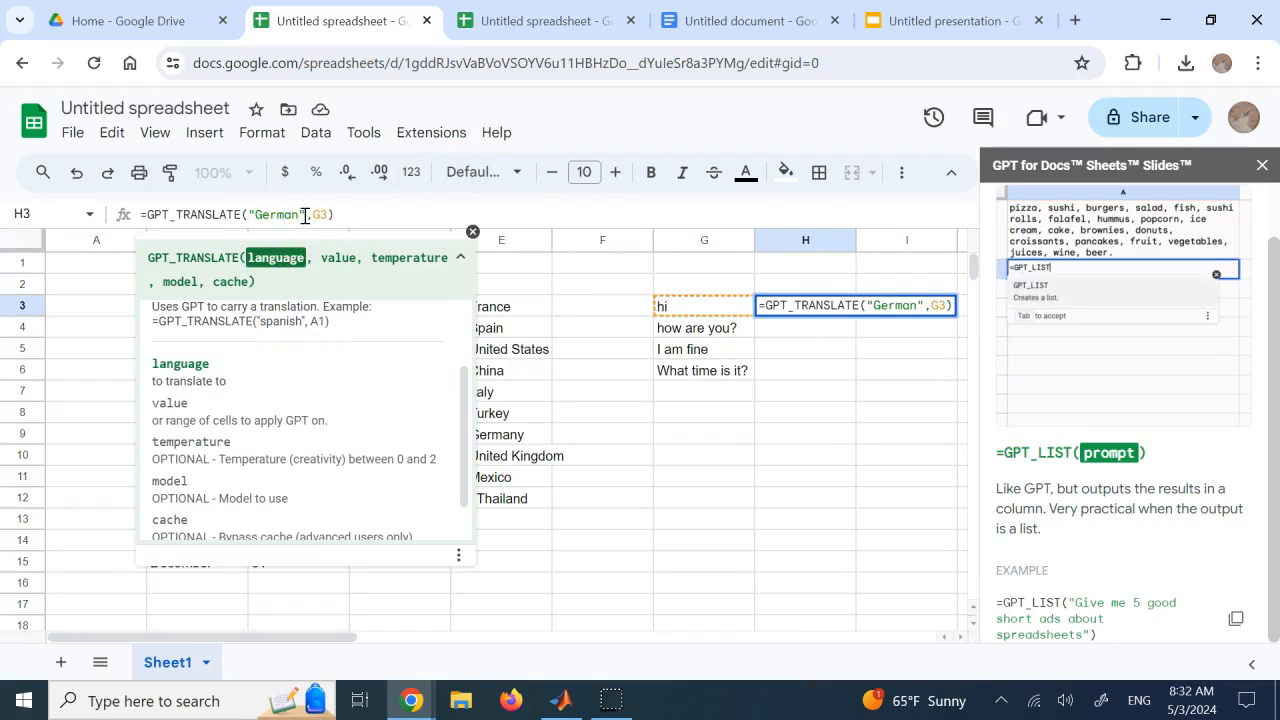
key(Return)
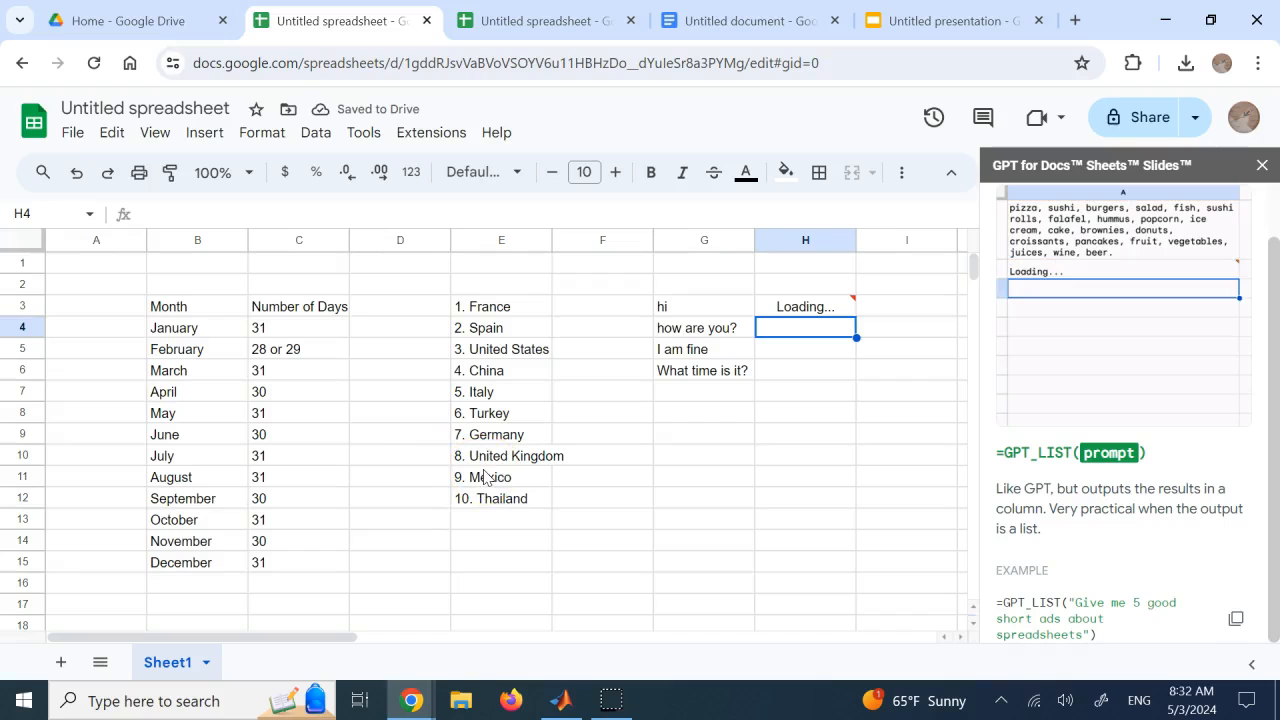
Fill the German translation formula from H3 down to H6
click(785, 306)
drag(856, 317, 849, 372)
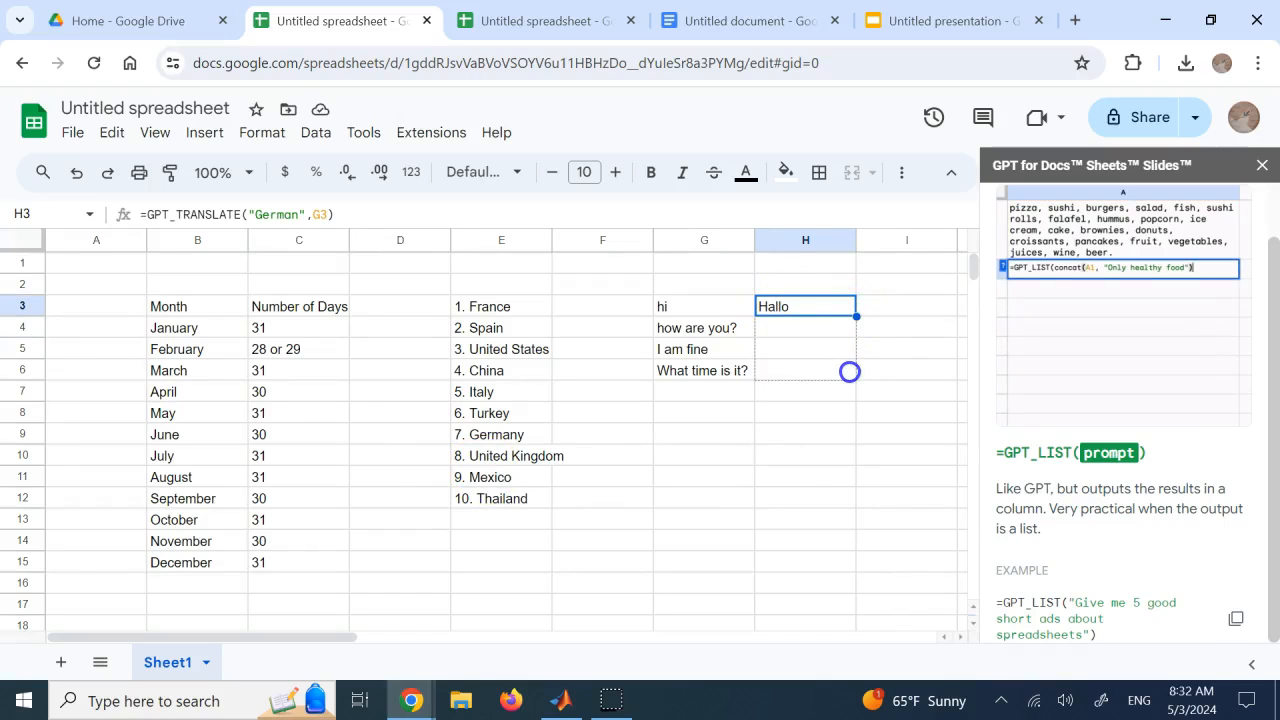
drag(849, 372, 849, 372)
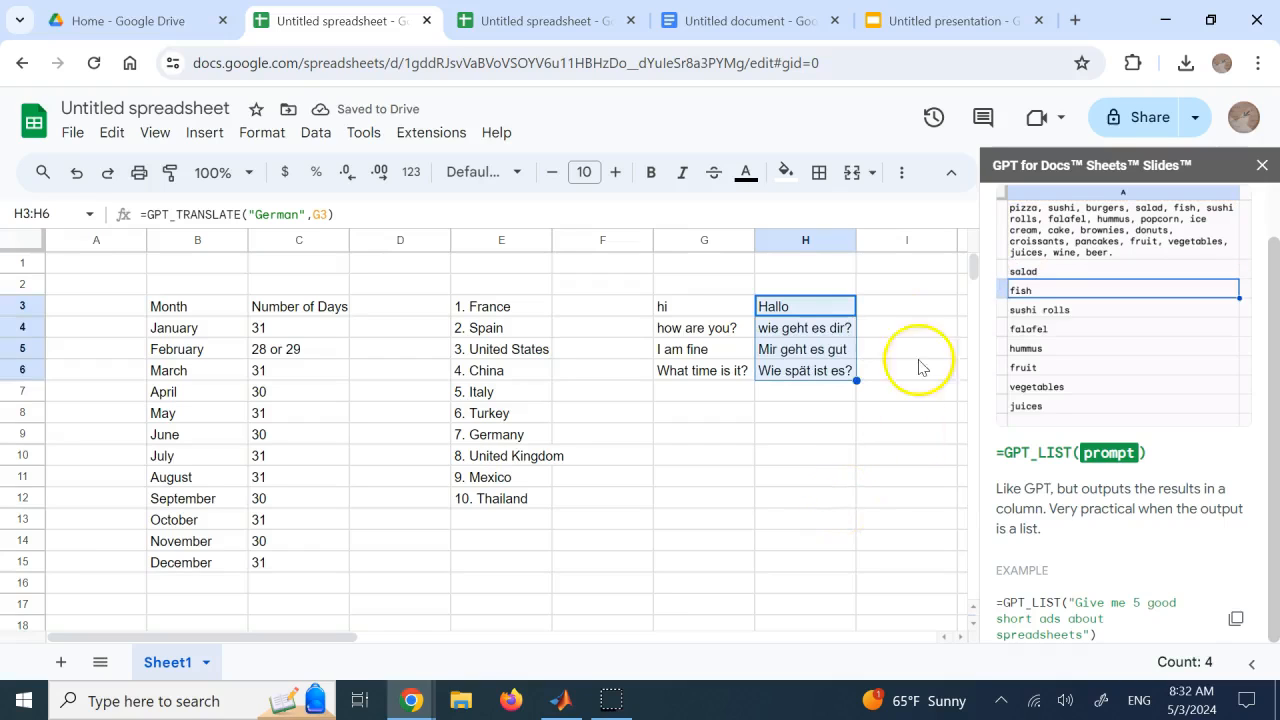
click(887, 325)
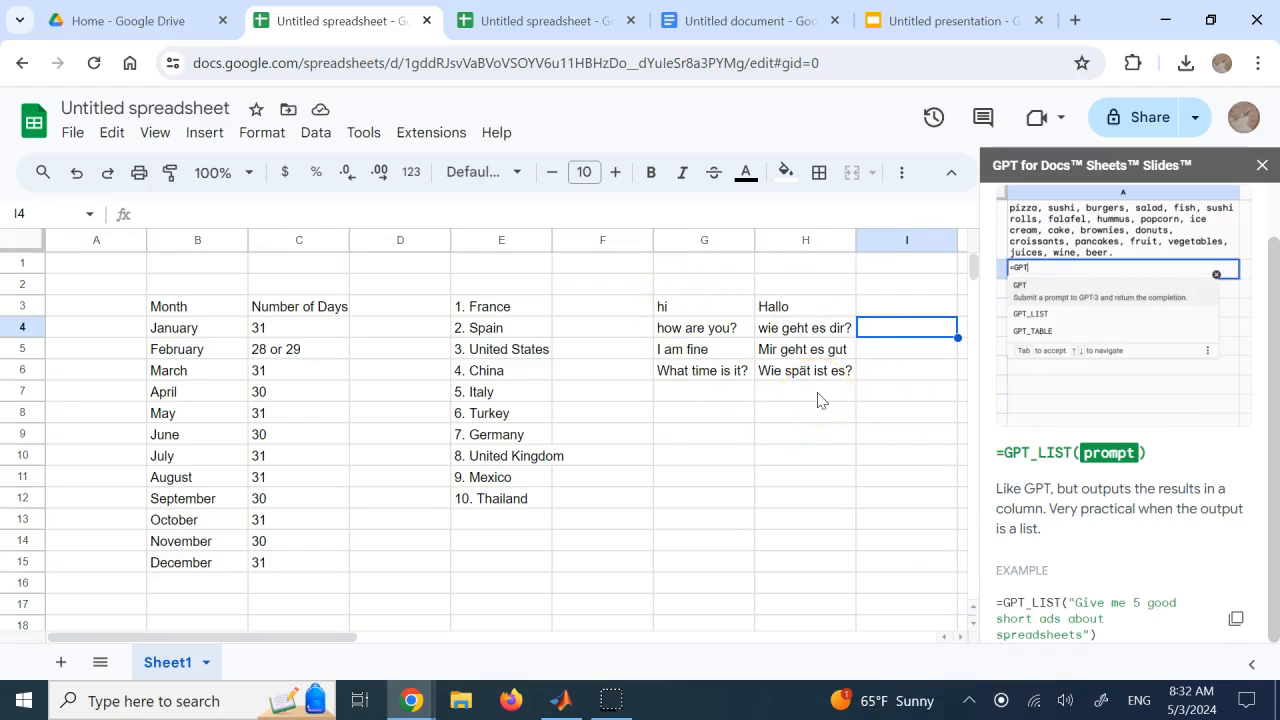
In the second spreadsheet, examine the GPT formulas in F12, F3 and B3, and choose Complete Table in the chat
click(525, 18)
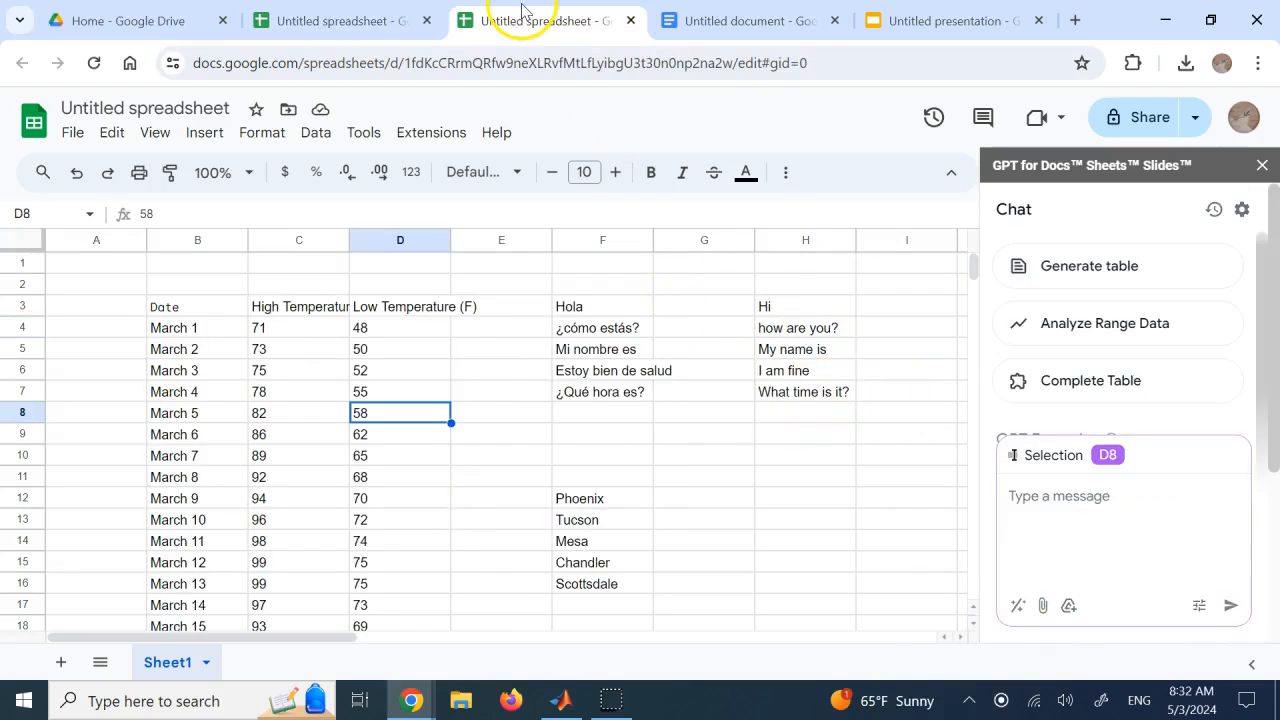
click(700, 487)
click(612, 498)
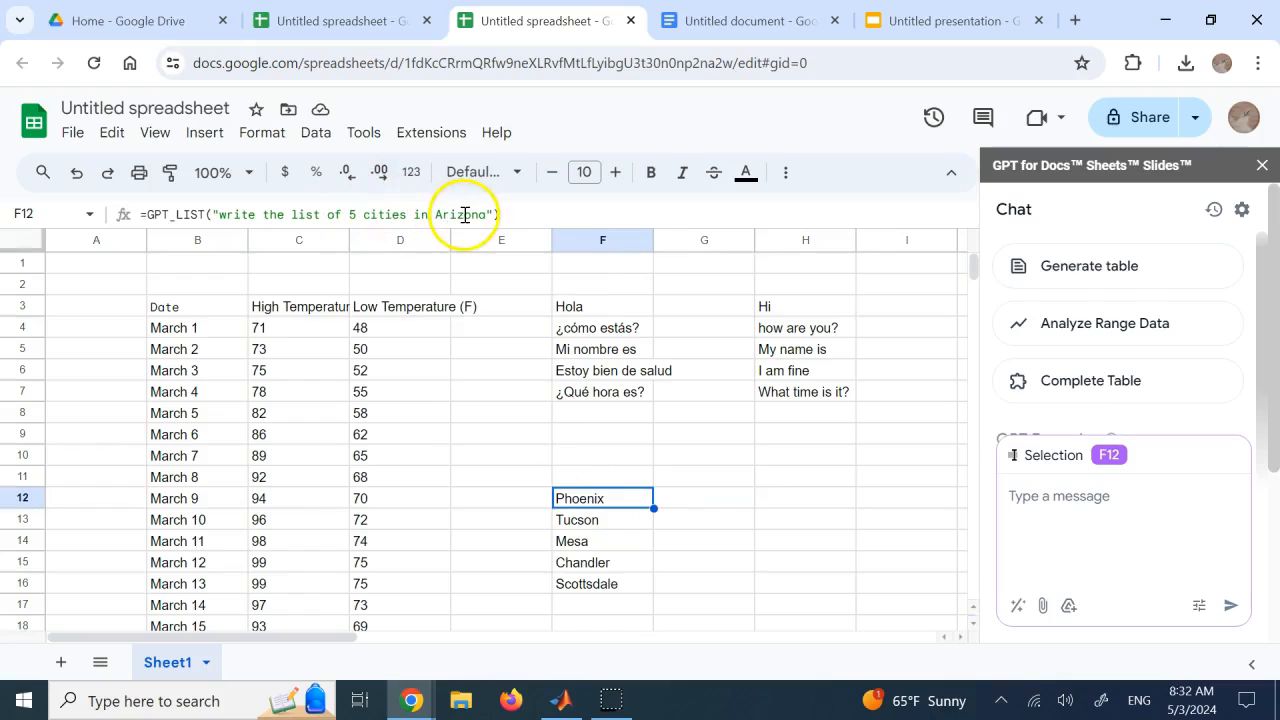
click(586, 304)
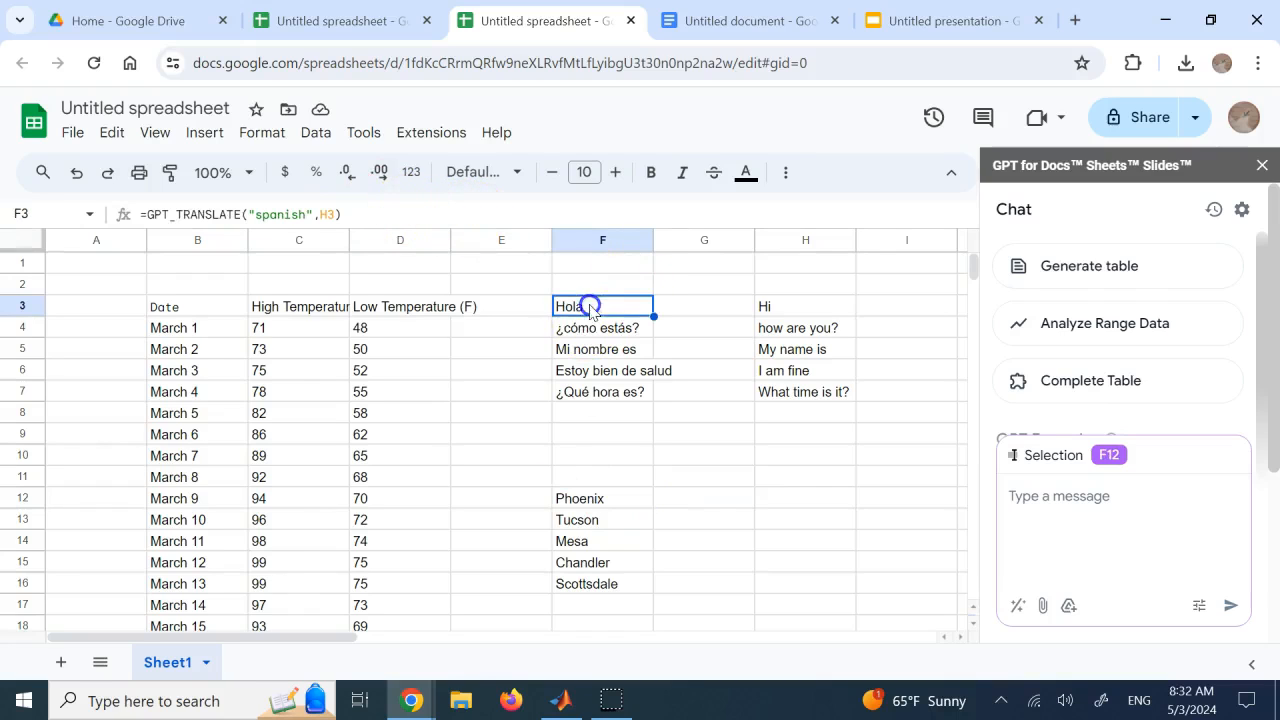
click(178, 309)
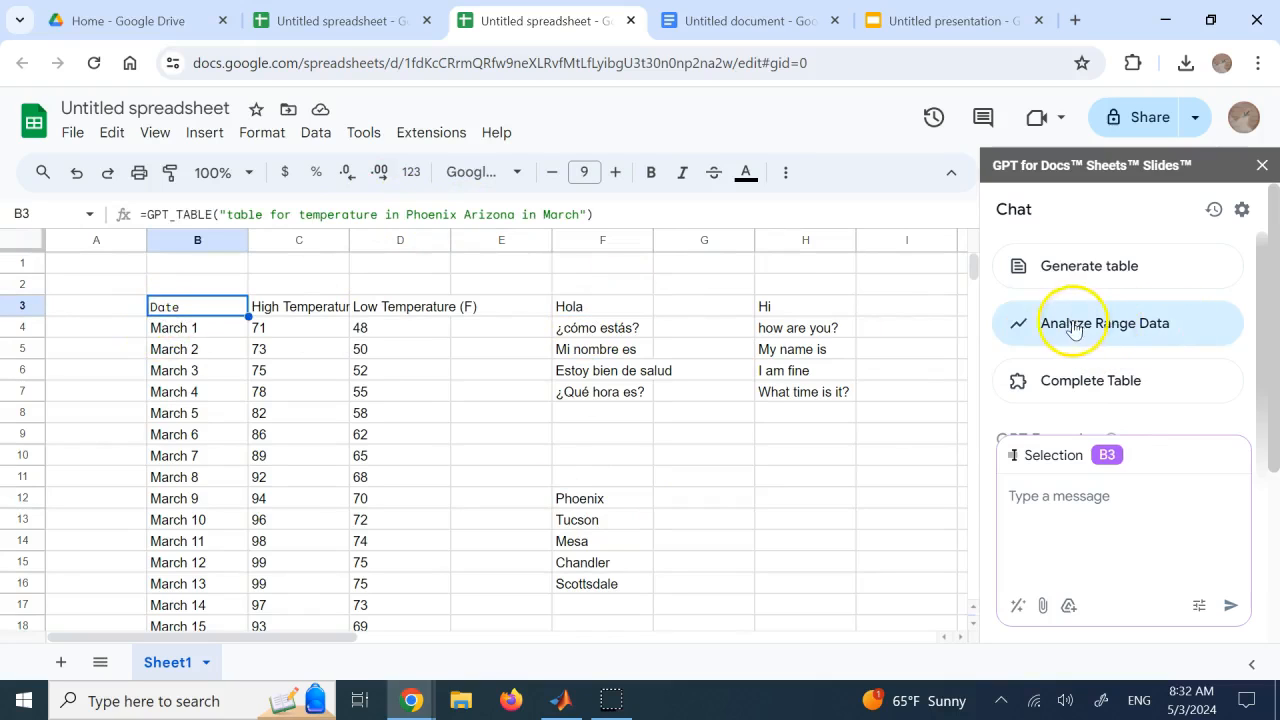
scroll(1165, 325, down, 2)
scroll(1163, 316, up, 2)
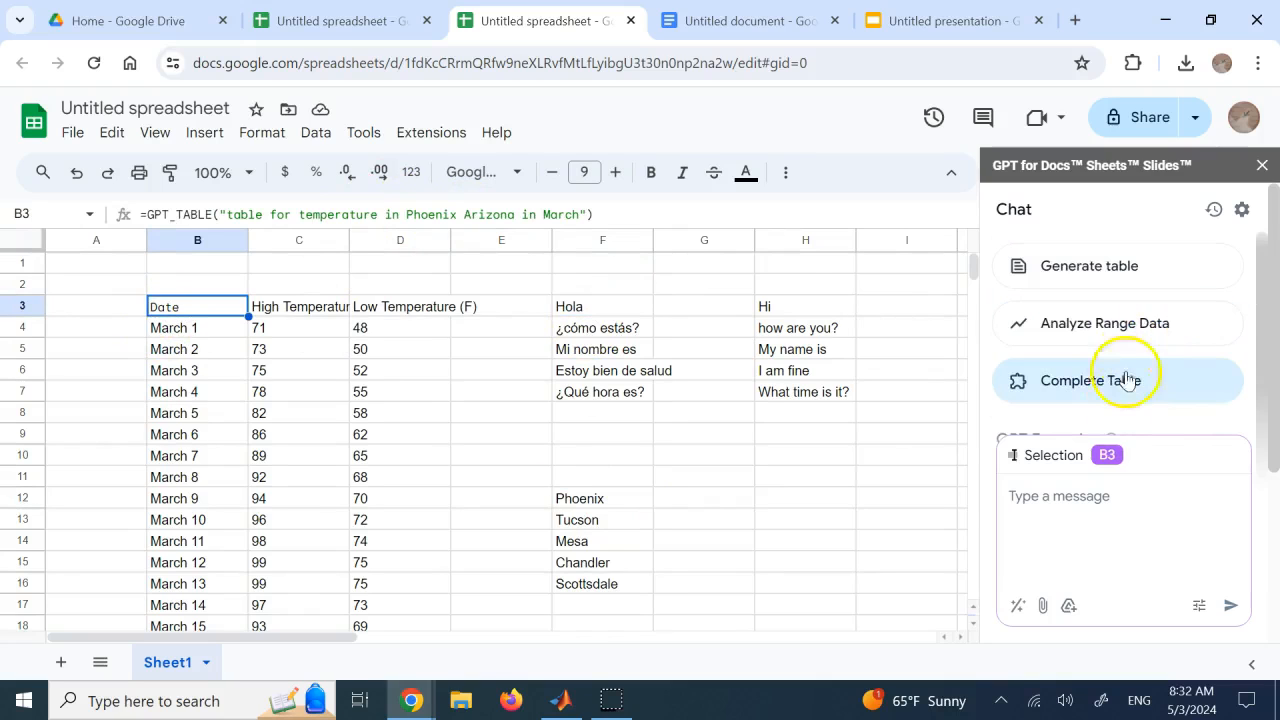
click(1120, 392)
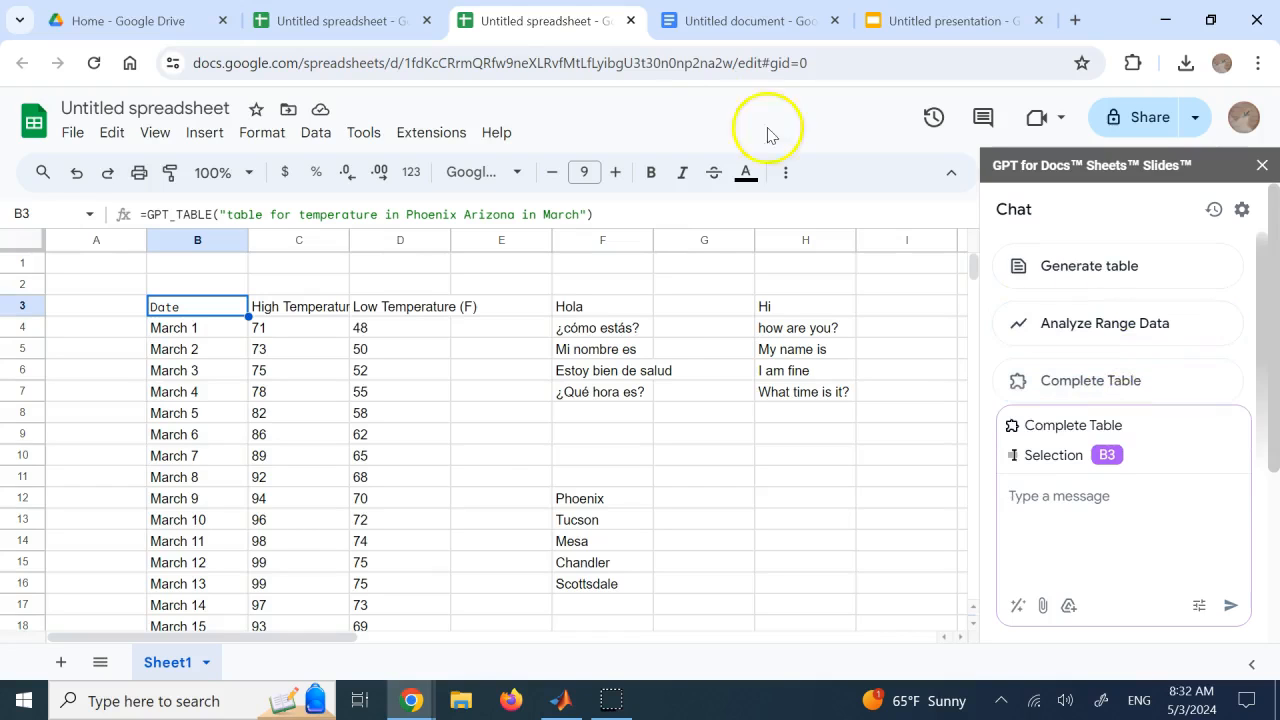
Return to the first spreadsheet and examine the month table and its formula in cell B3
click(360, 22)
click(766, 593)
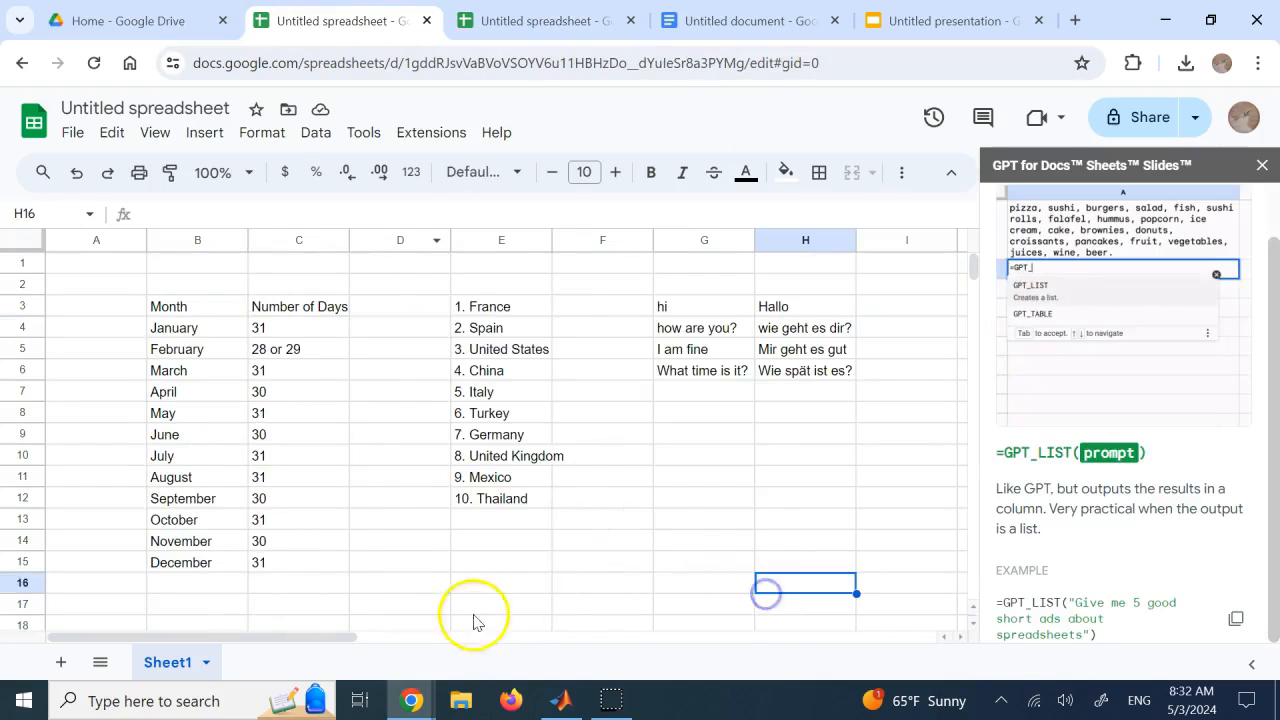
drag(340, 580, 181, 485)
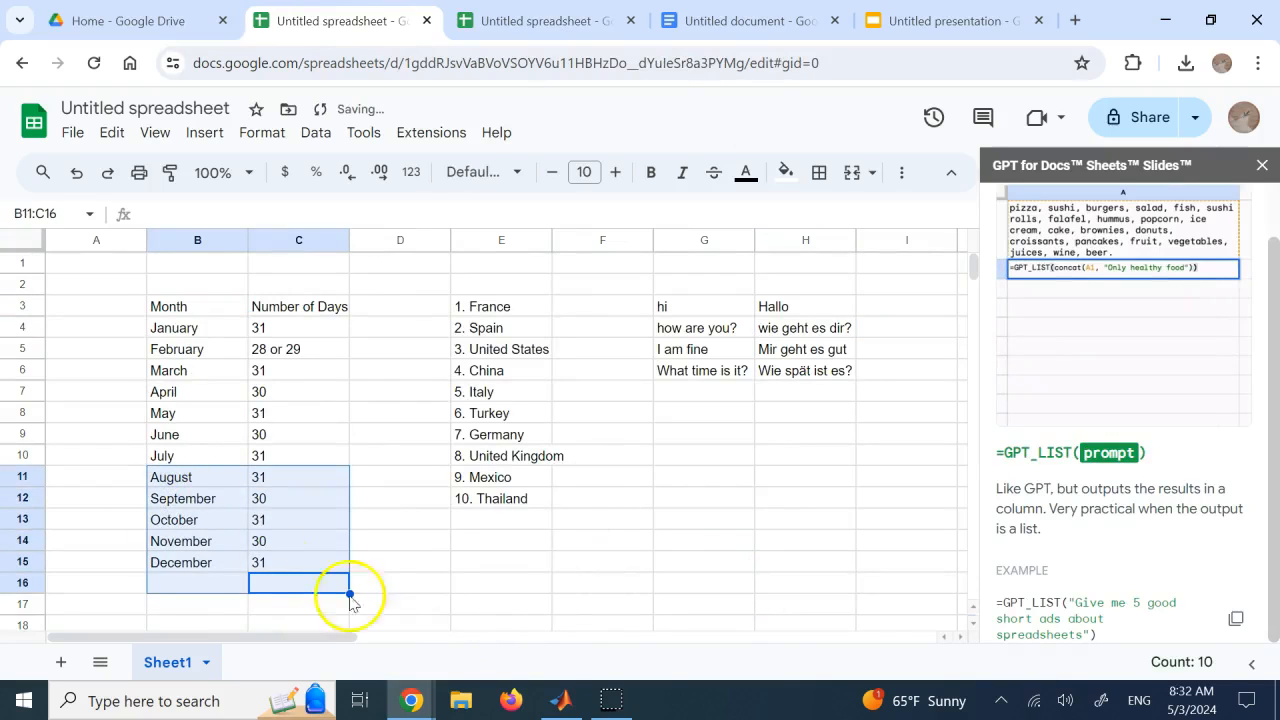
click(562, 612)
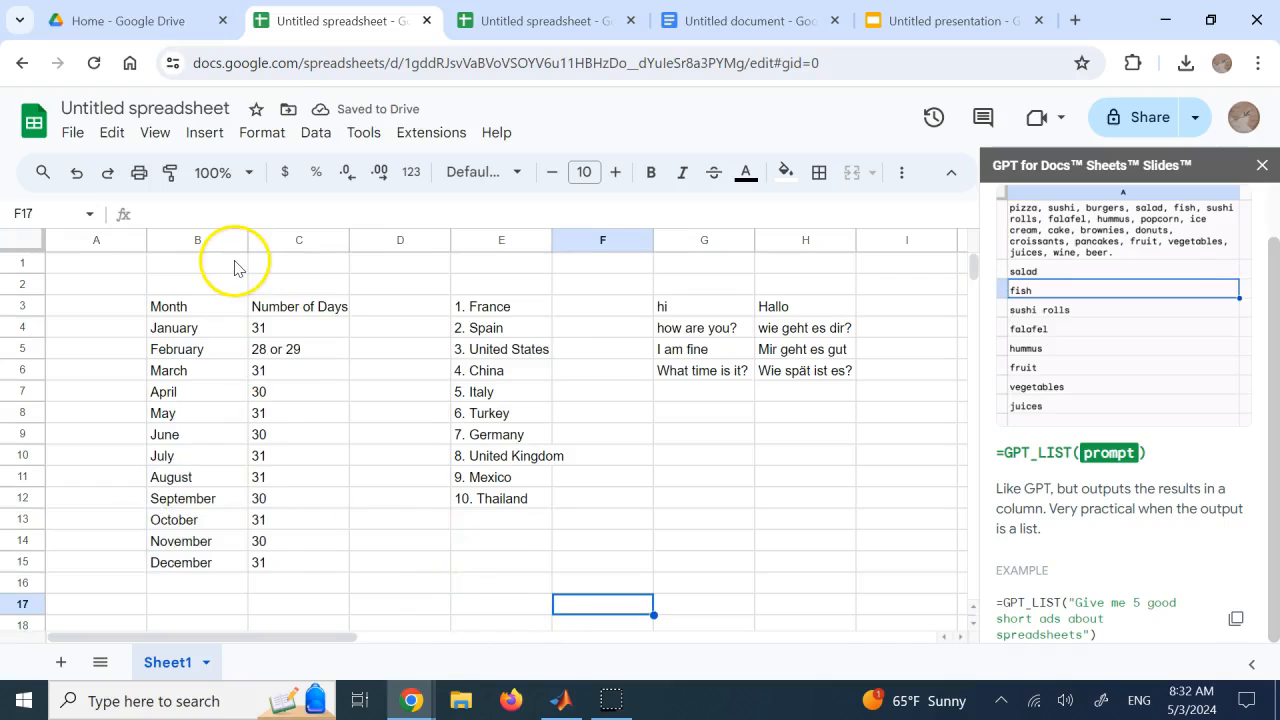
click(297, 505)
click(199, 308)
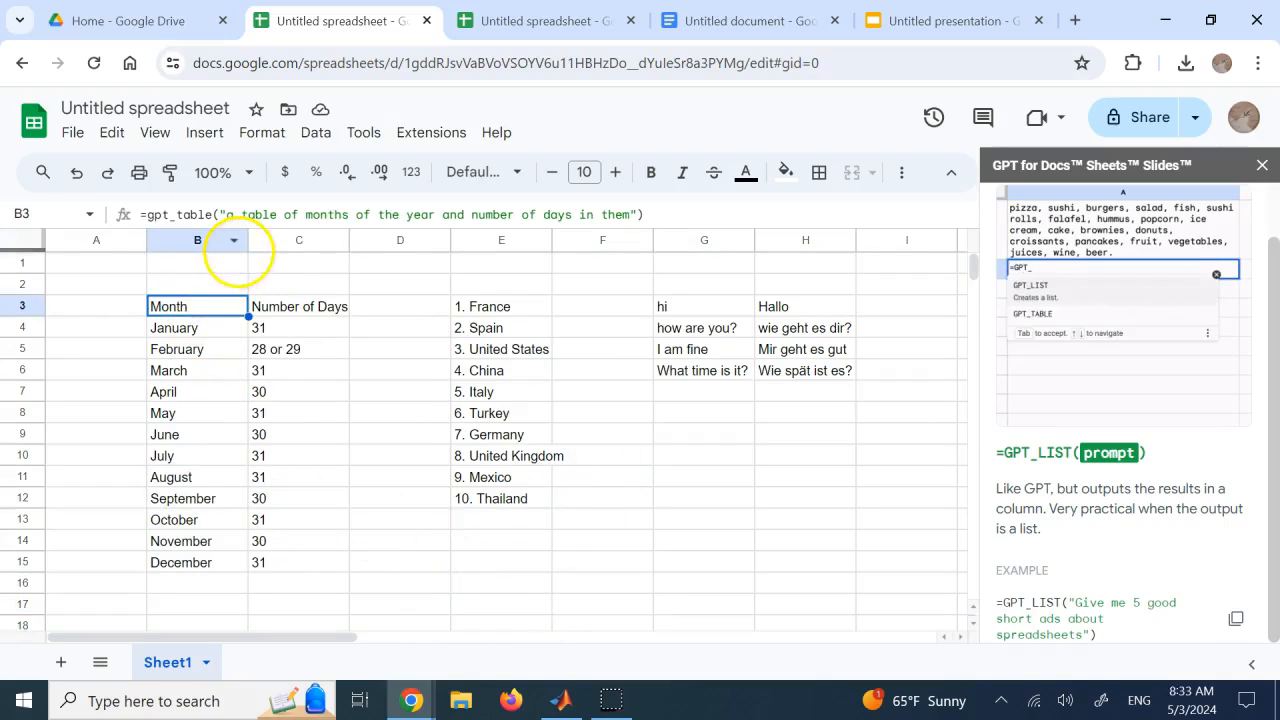
click(507, 524)
Enter the starting series values 0, 0.1 and 0.2 in cells G11 to G13
click(683, 469)
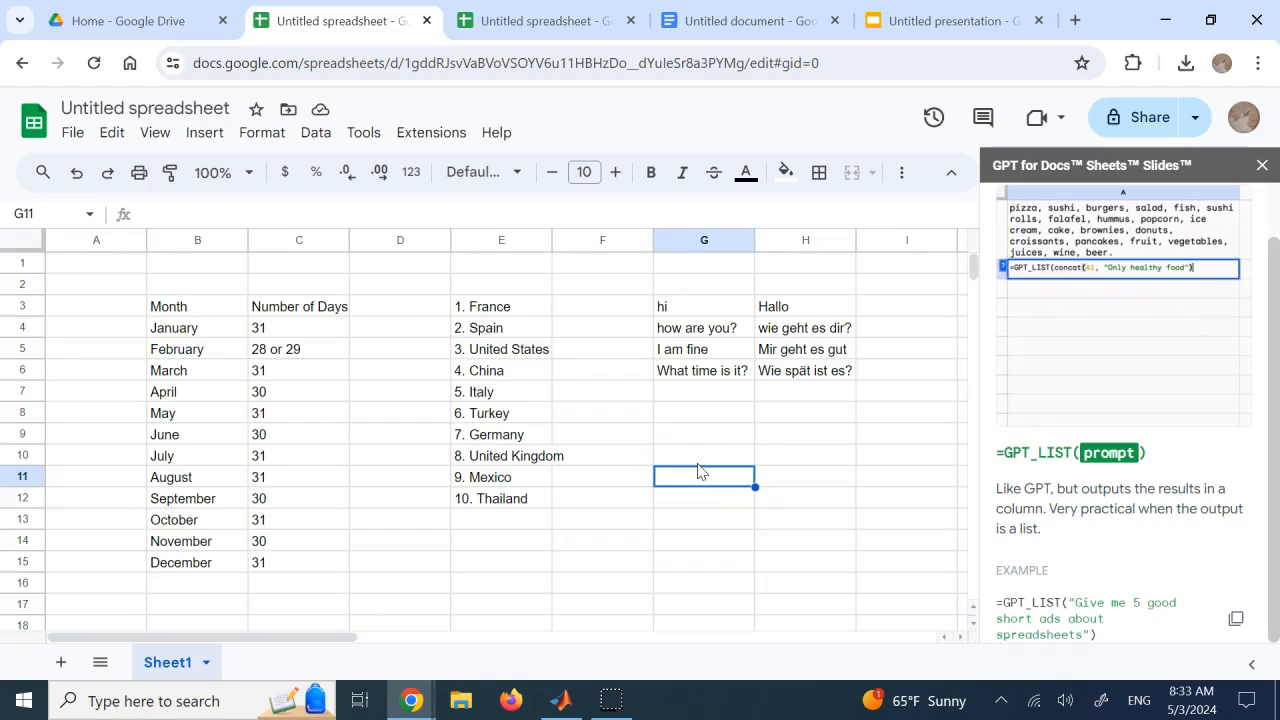
text(0)
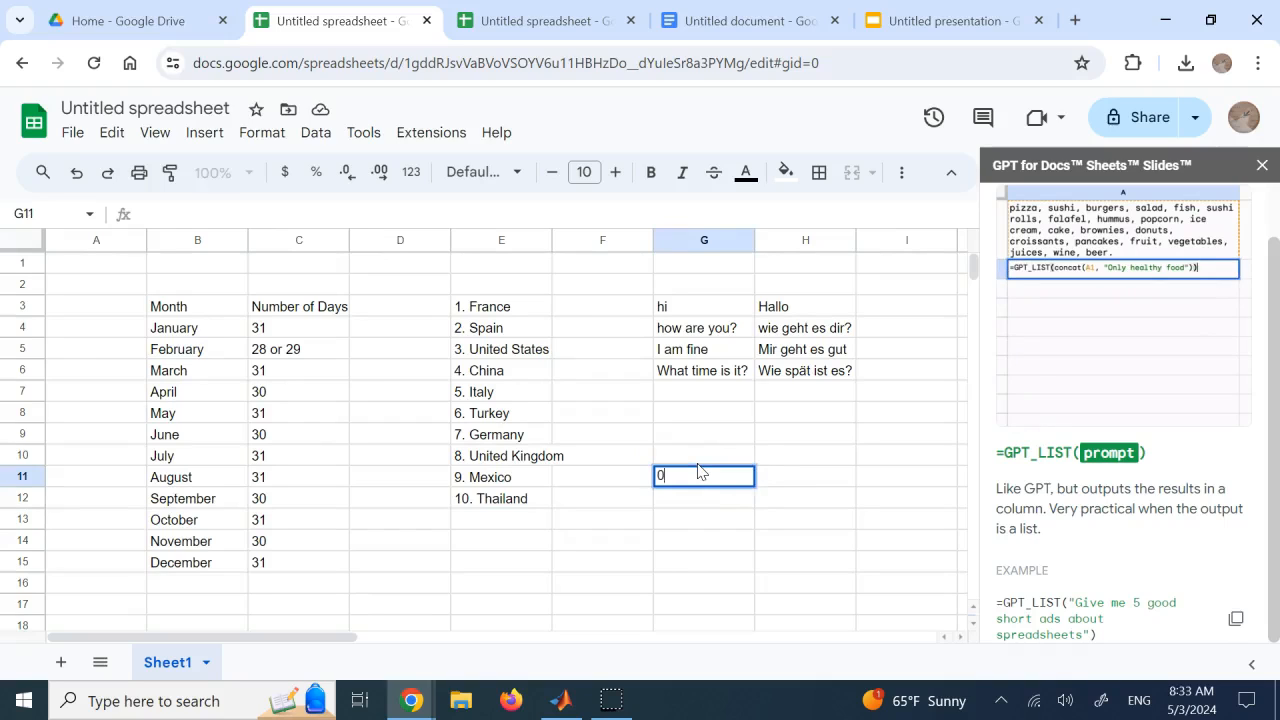
key(Return)
text(0)
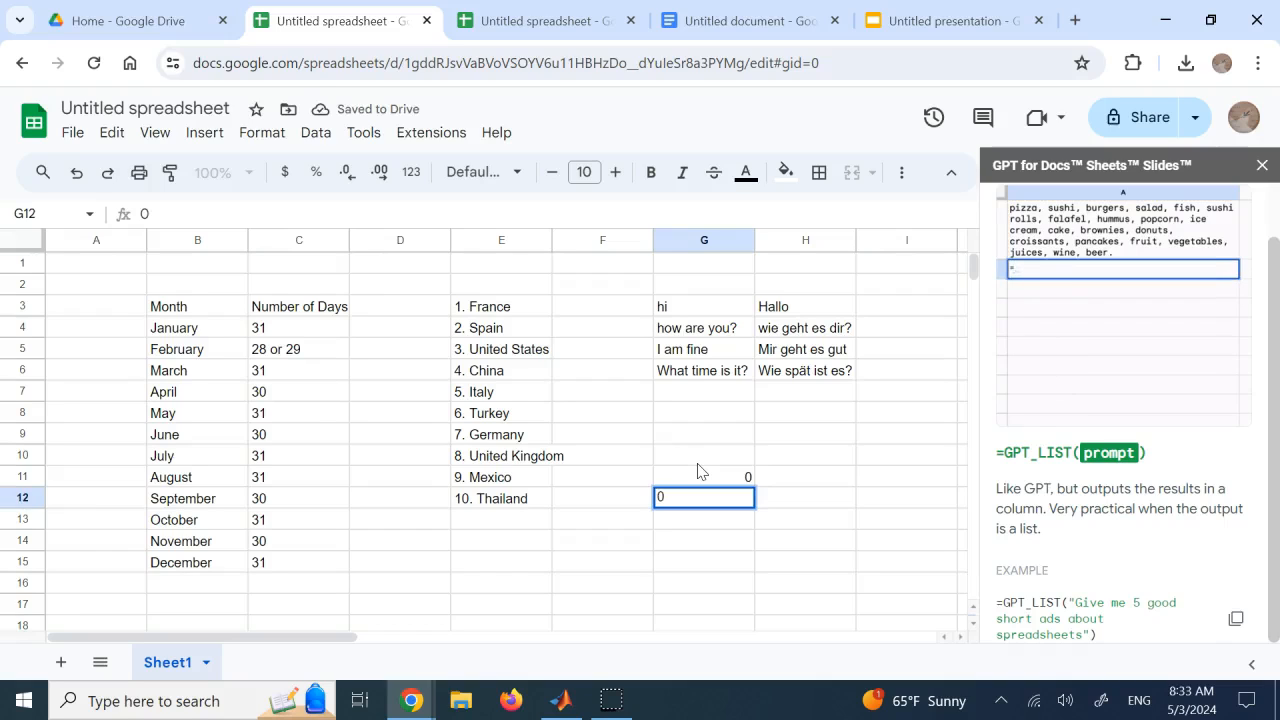
key(Escape)
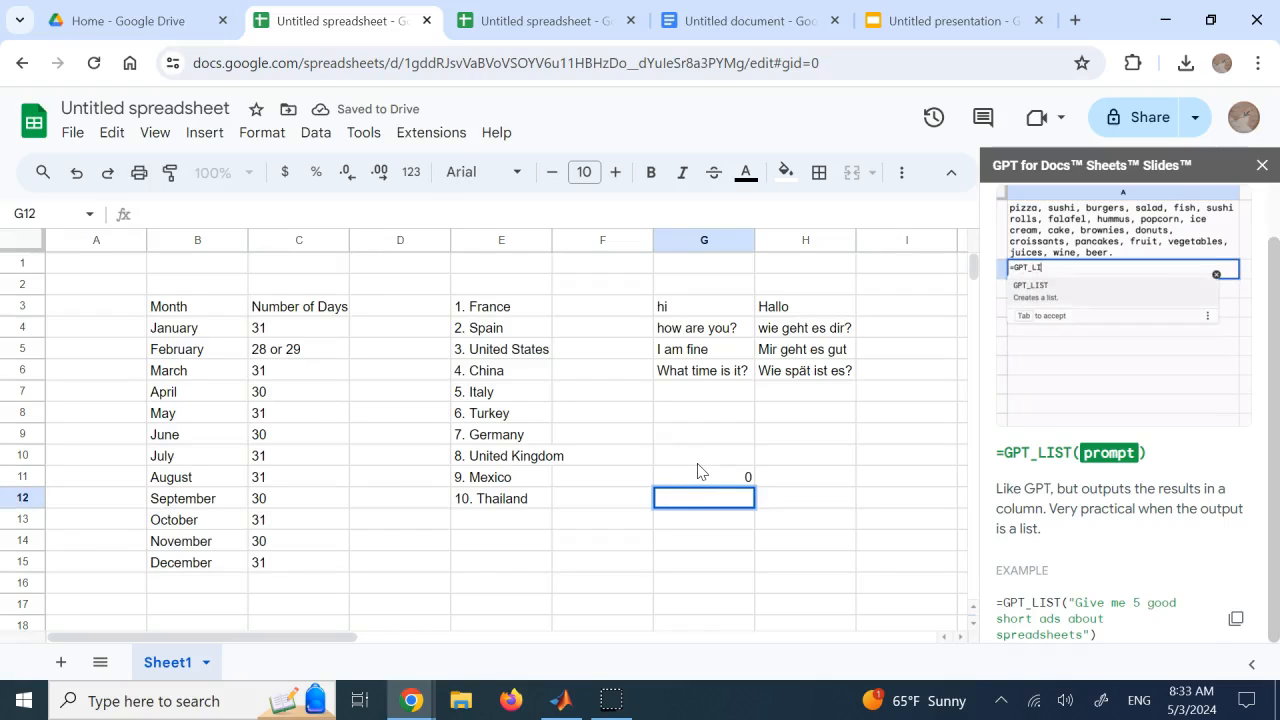
text(0.1)
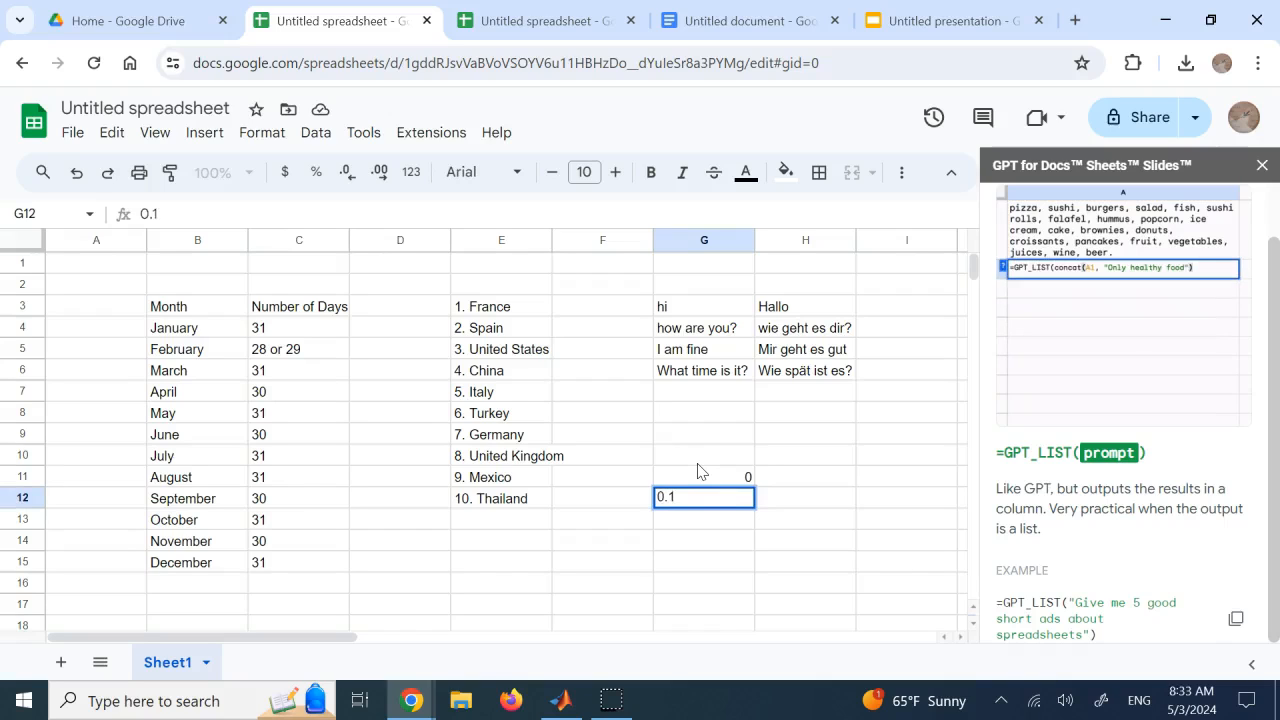
key(Return)
text(0.2)
key(Return)
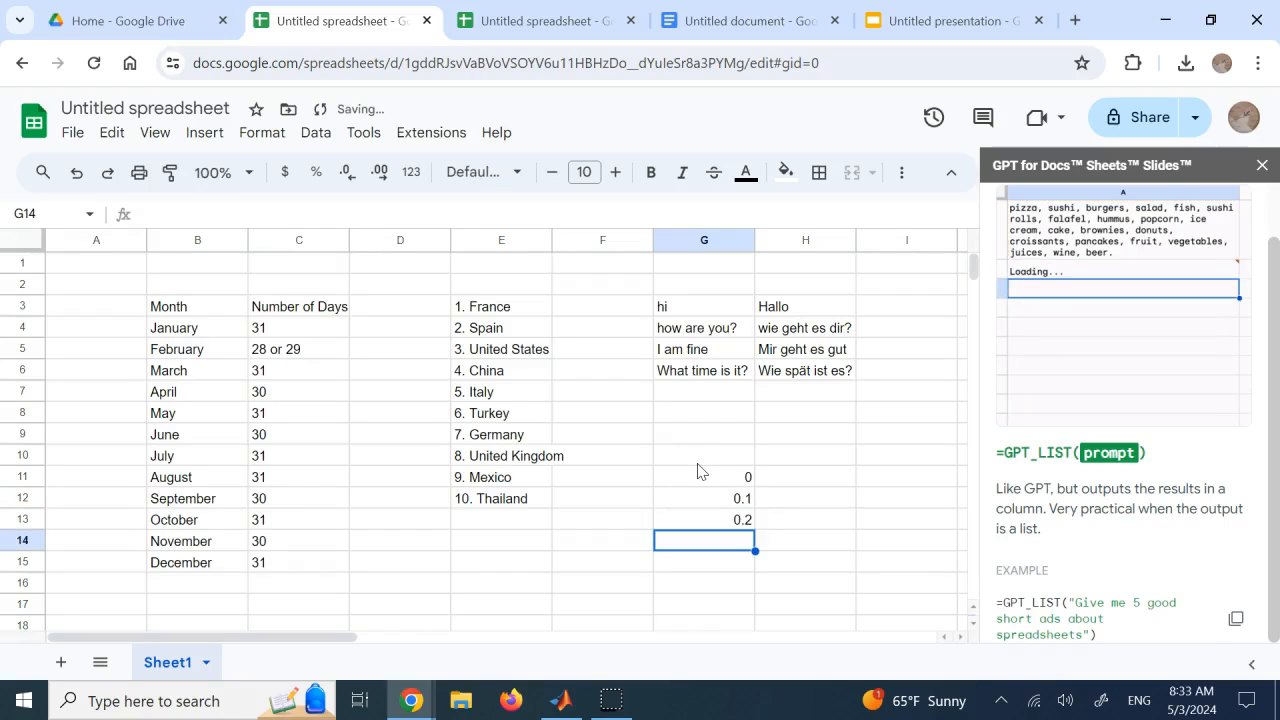
Extend the number series in column G down to G21, in increments of 0.1 up to 1
click(712, 458)
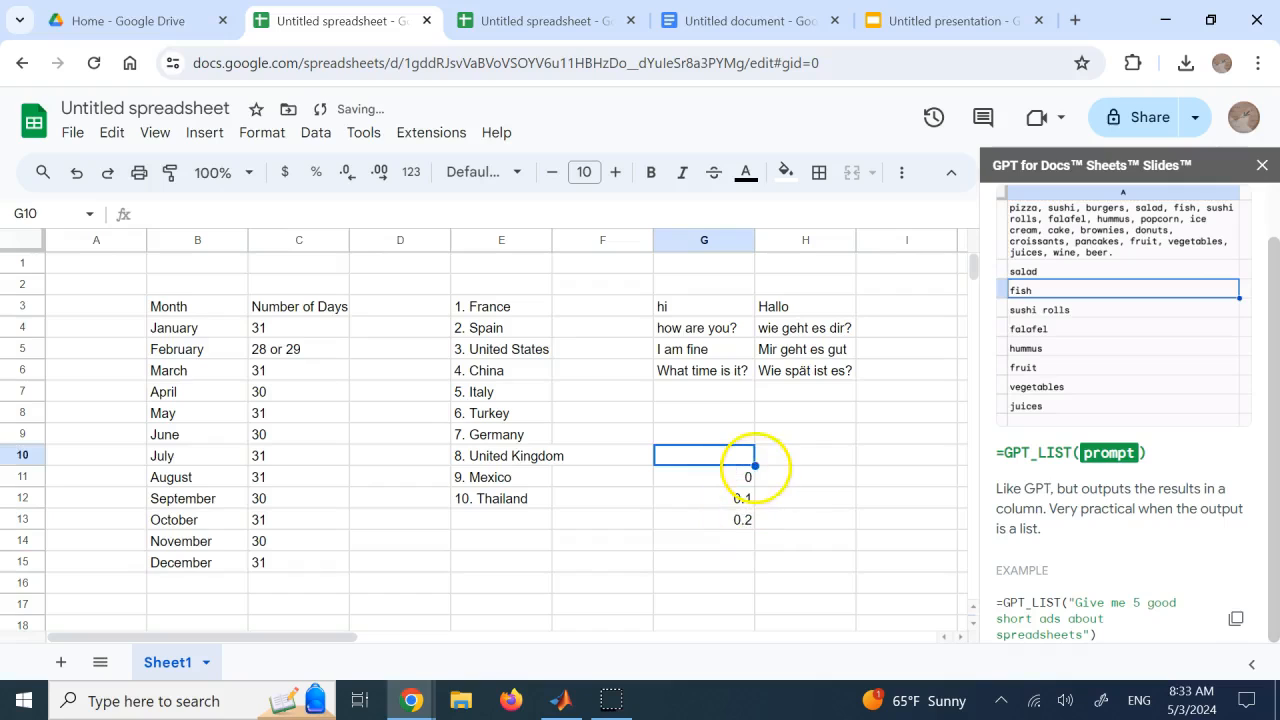
click(736, 479)
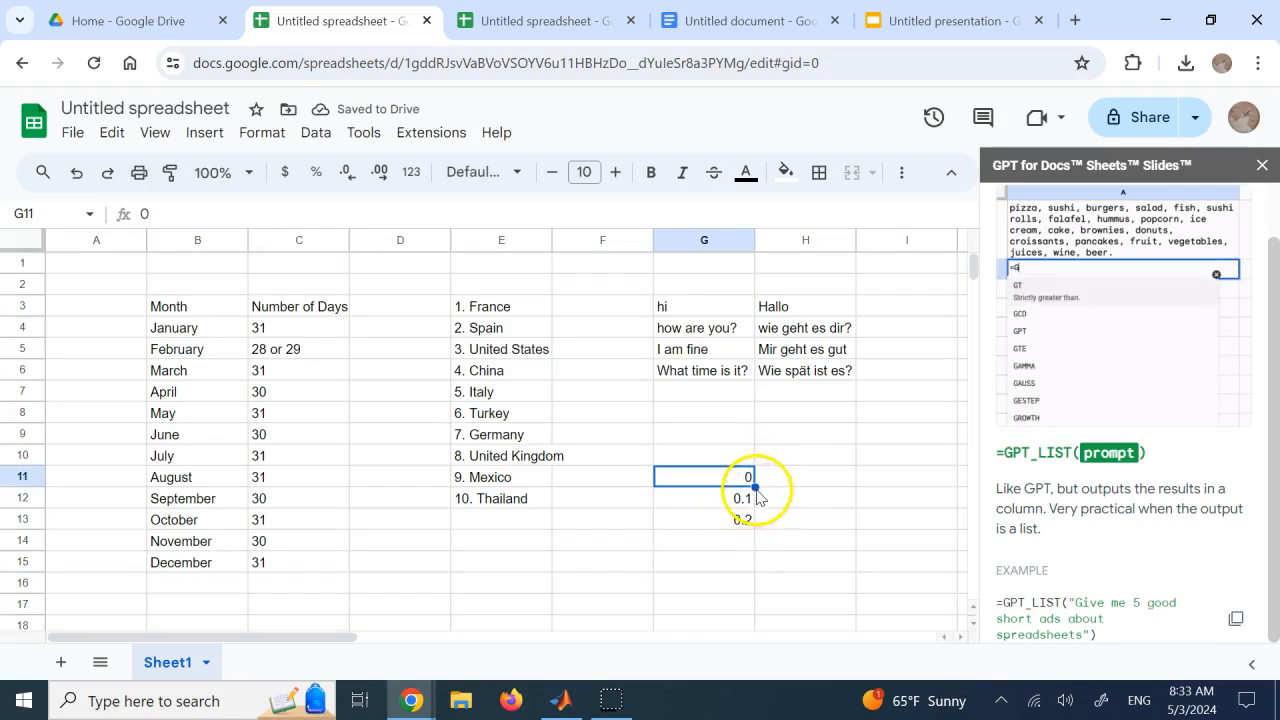
click(772, 478)
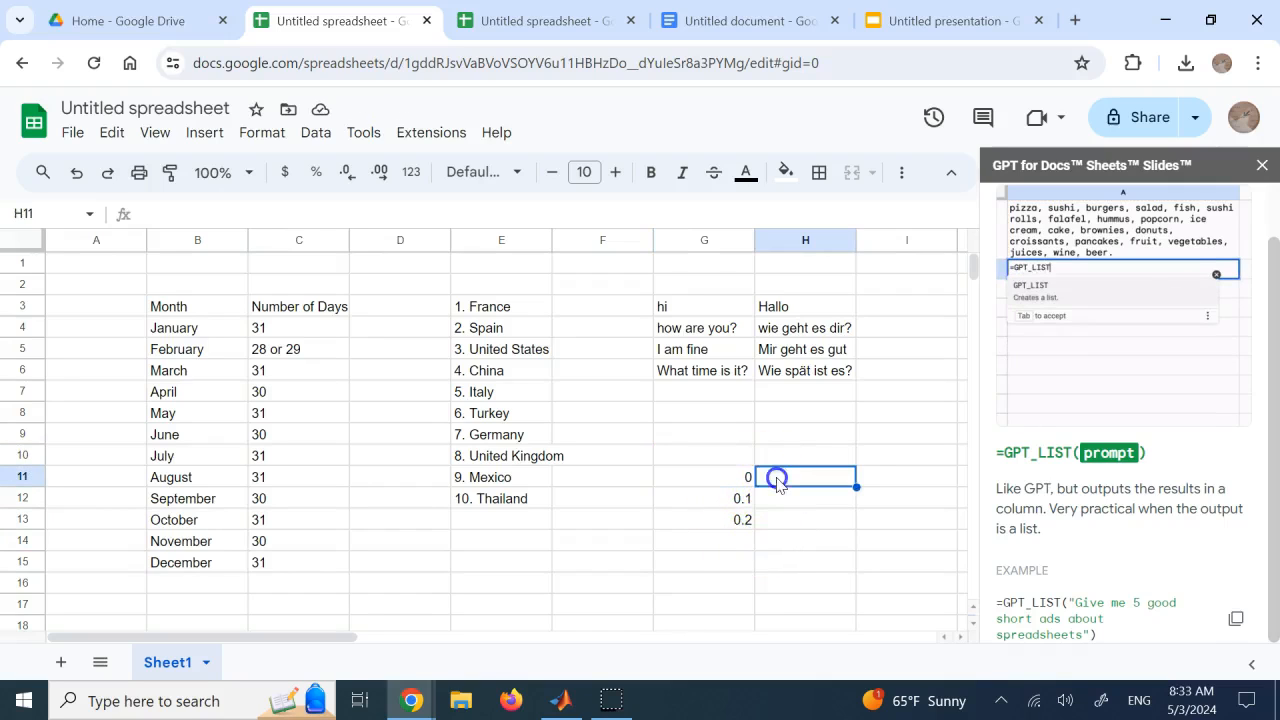
click(742, 478)
click(769, 561)
drag(725, 478, 743, 640)
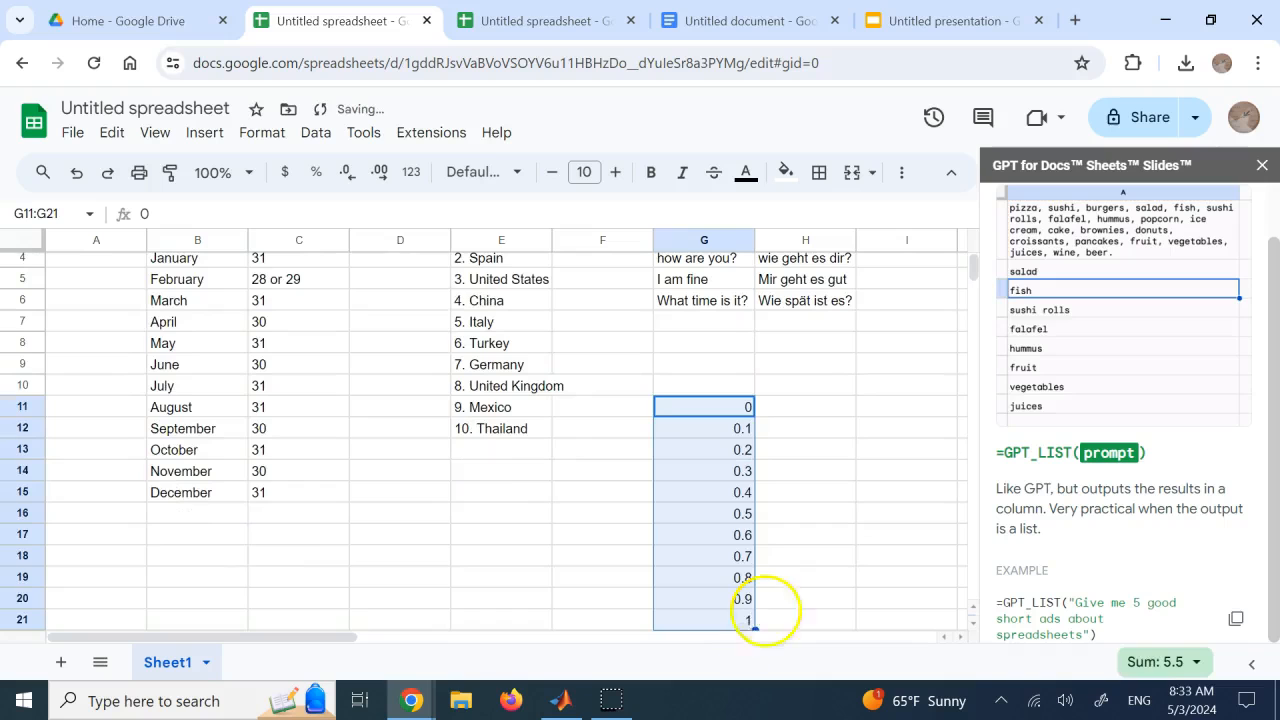
Enter the formula =SIN(G11) in cell H11
click(801, 409)
text(=)
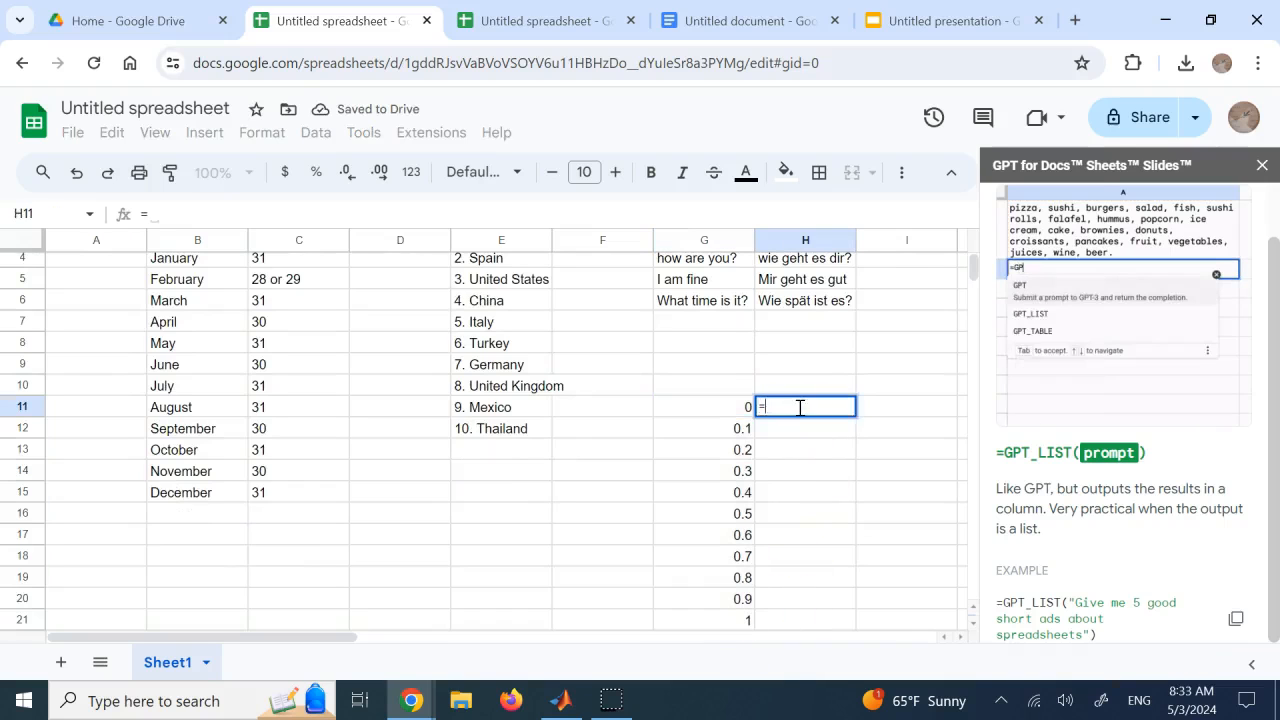
text(sin)
click(795, 452)
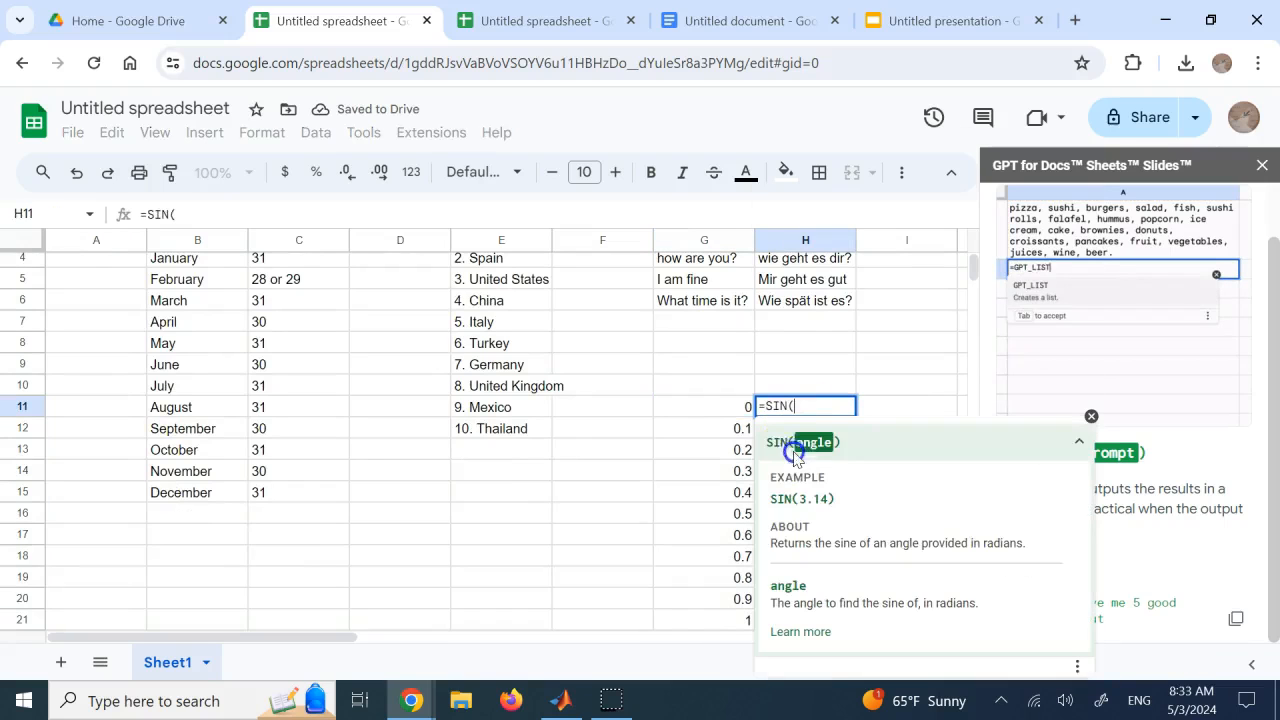
click(738, 412)
text())
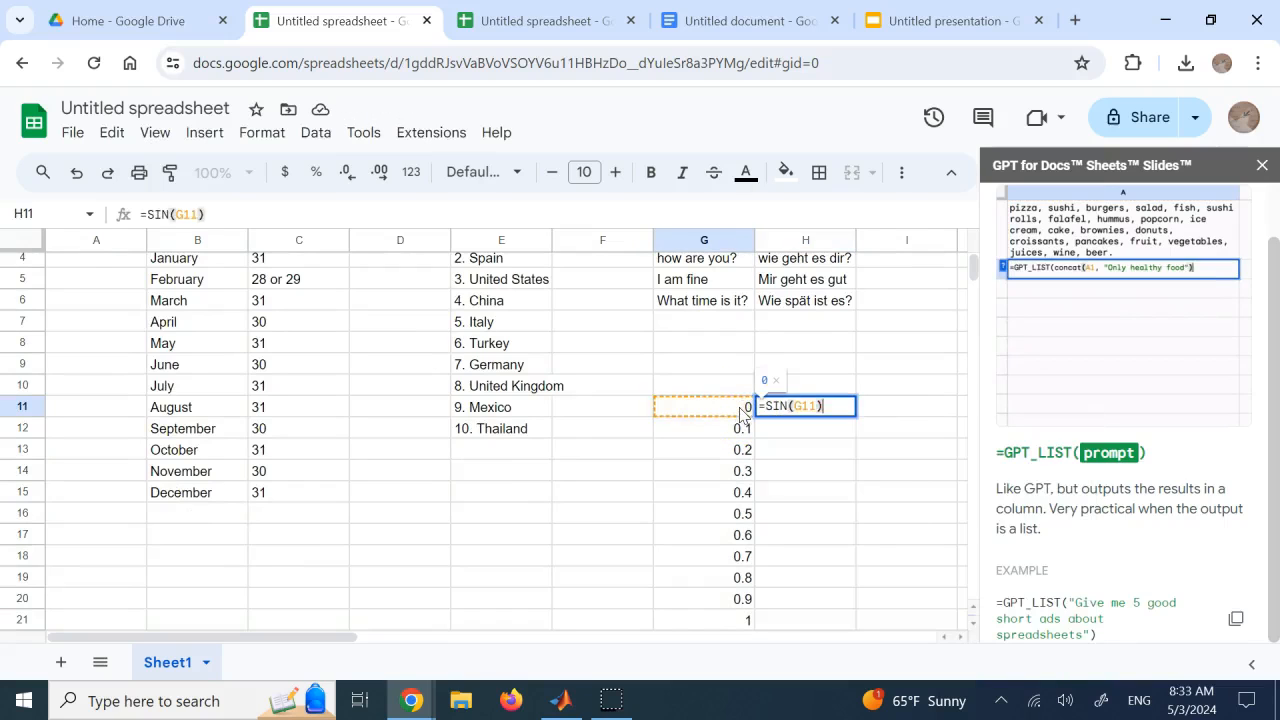
key(Return)
Fill the sine formula from H11 down to H16 only, leaving H17 to H21 empty
click(883, 453)
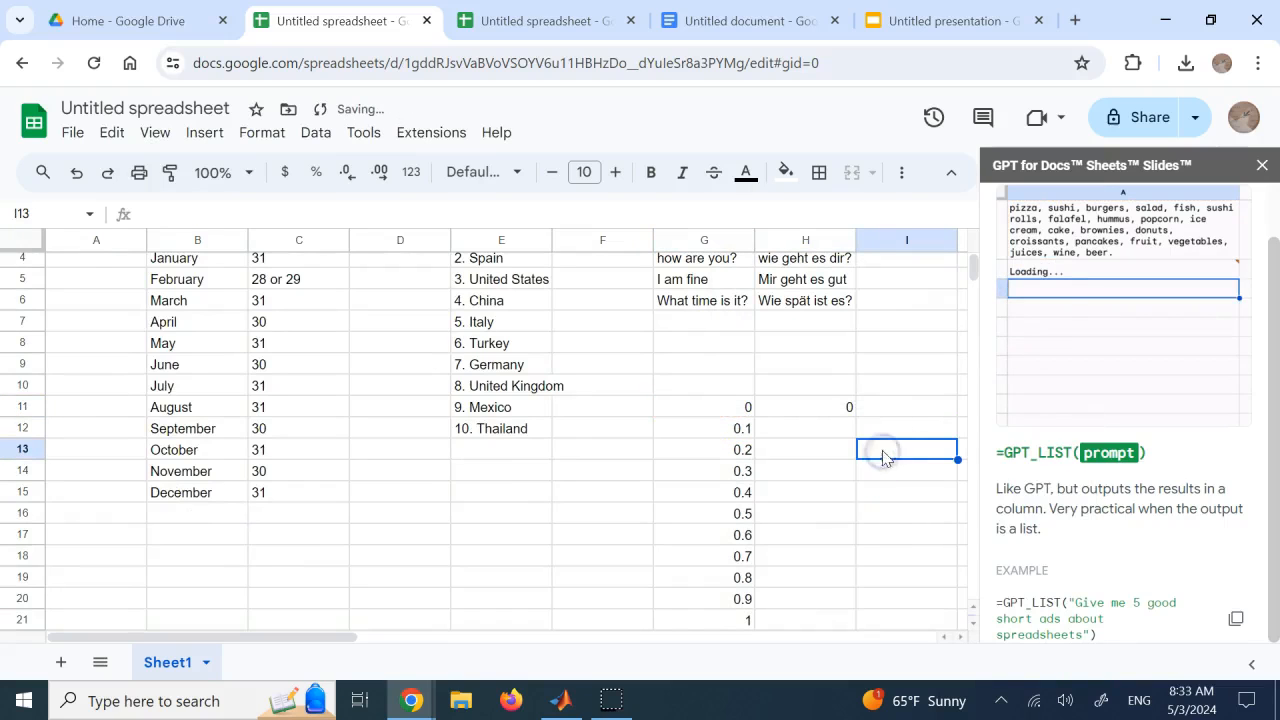
click(818, 408)
drag(855, 417, 854, 514)
click(911, 472)
scroll(920, 487, down, 2)
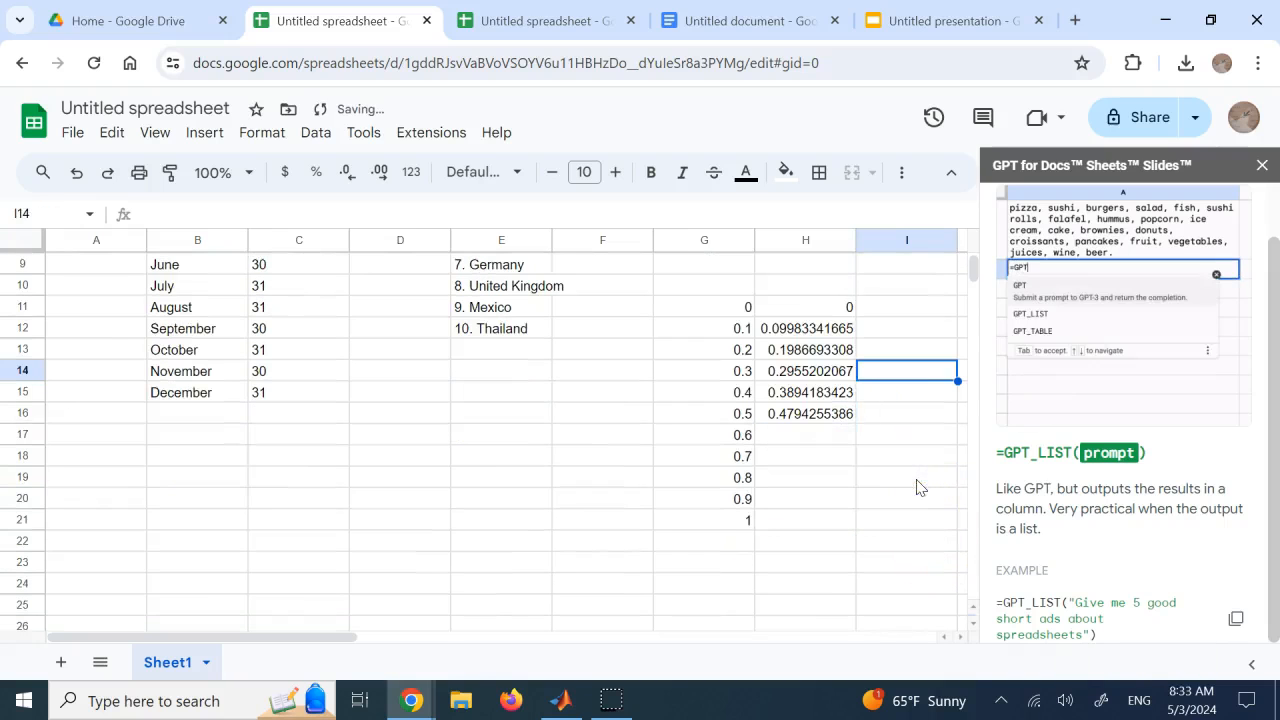
click(917, 490)
Select G11:H21 and send the add-on's Complete Table request with the message "complete this table"
drag(738, 302, 806, 520)
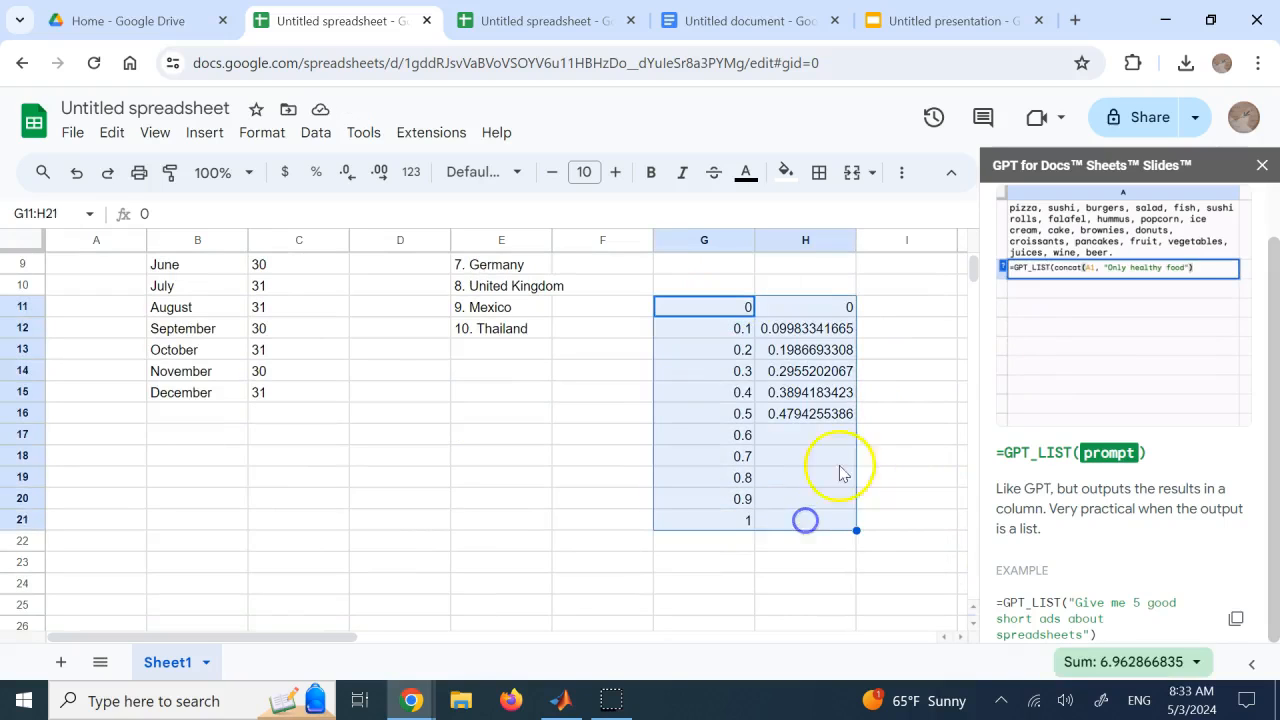
scroll(1120, 350, up, 1)
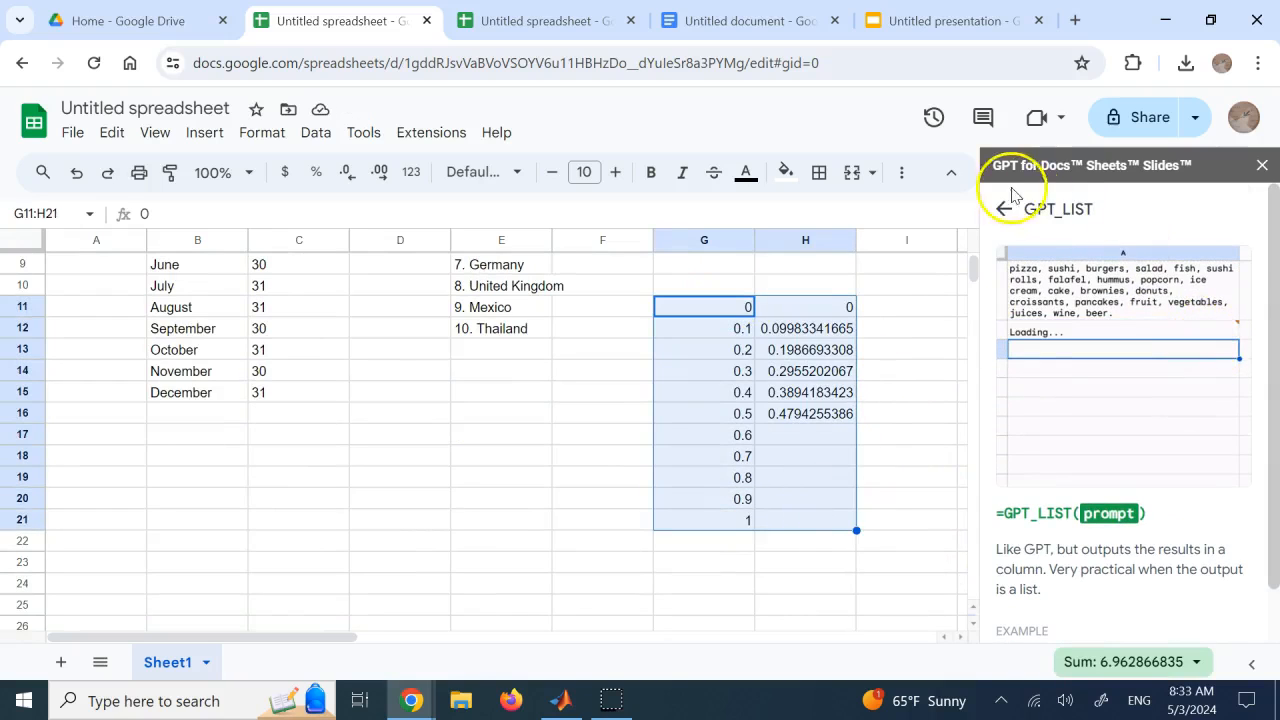
click(1004, 209)
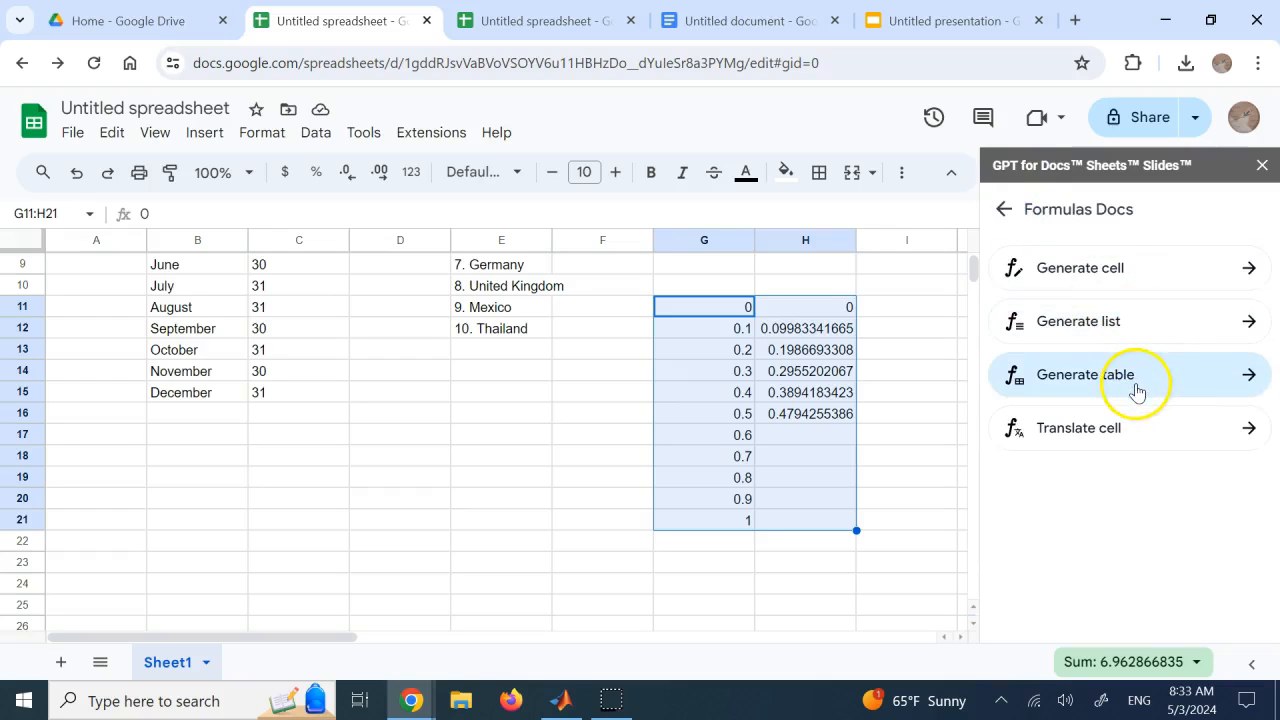
click(1005, 208)
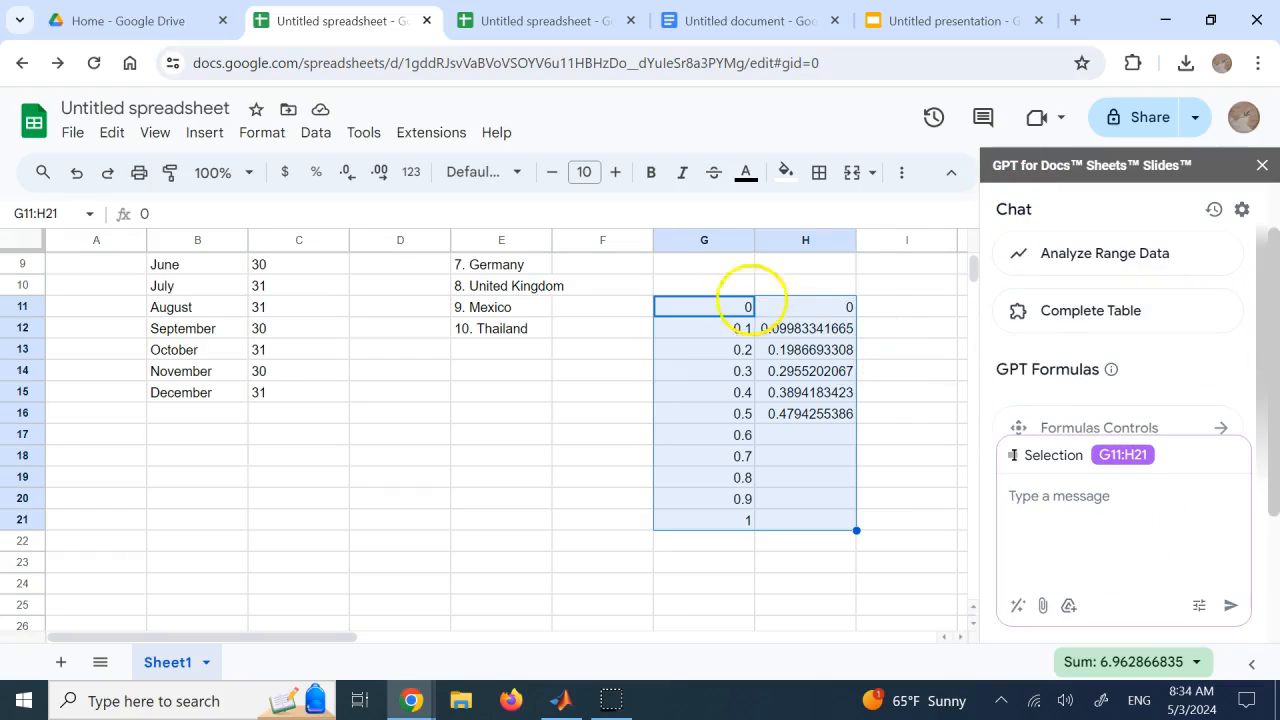
click(1078, 313)
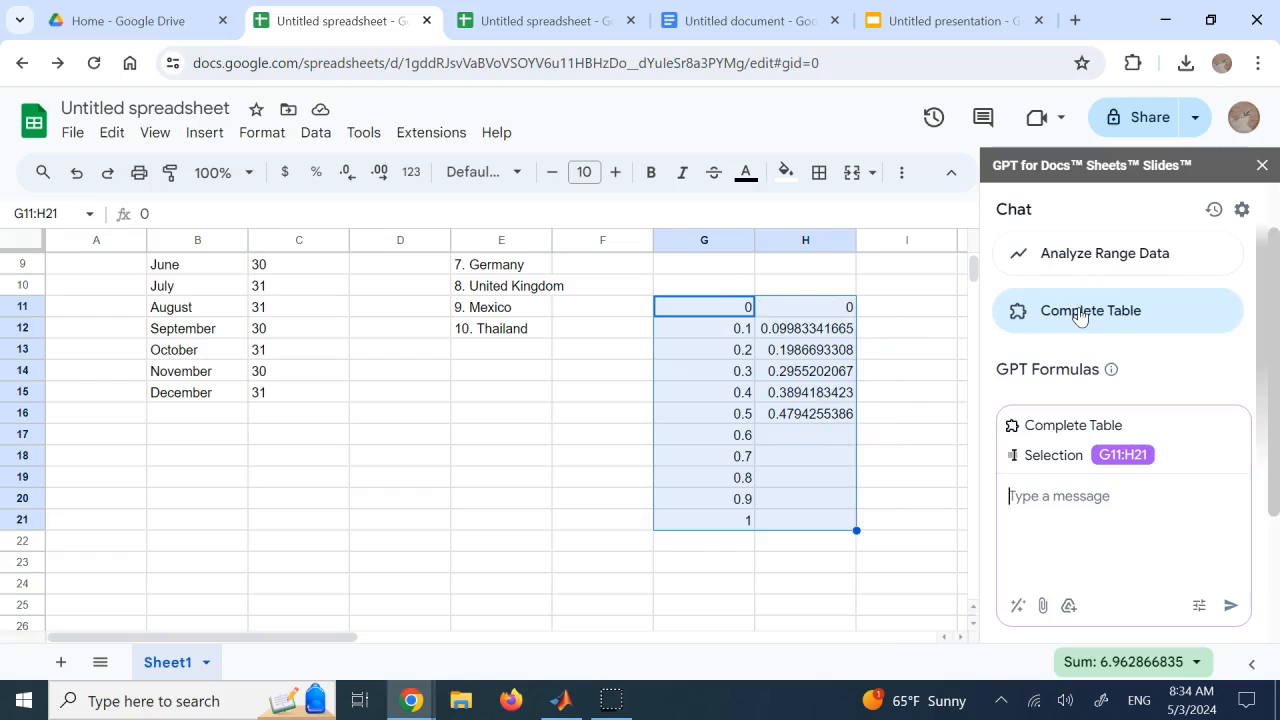
text(complete this table)
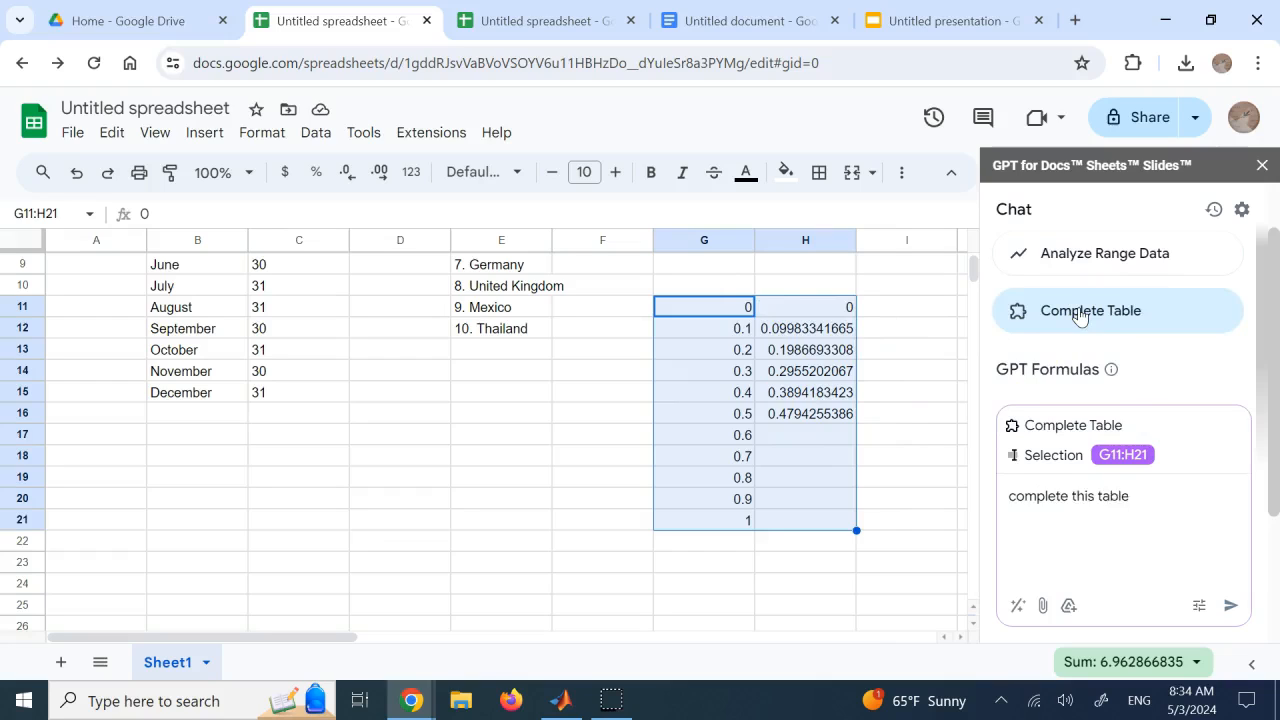
key(Return)
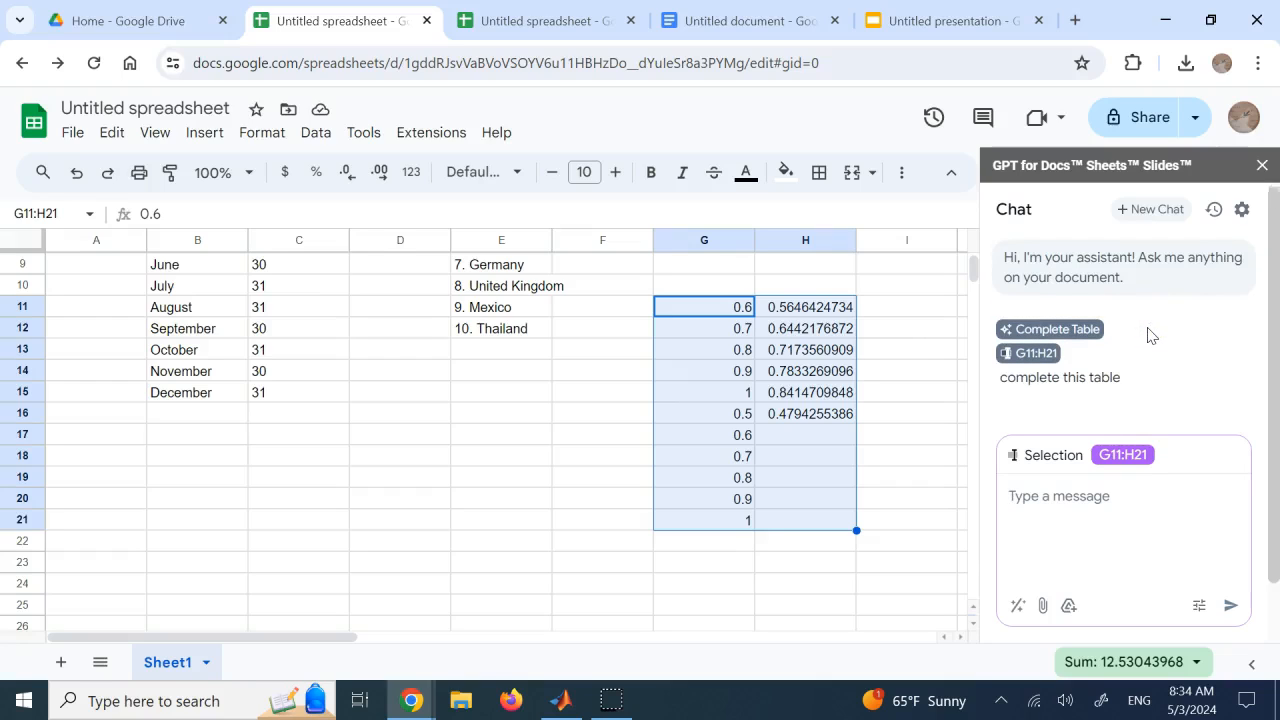
Send the chat message "I want the cells from H17 to H21 to be filled" and read the reply
click(1126, 530)
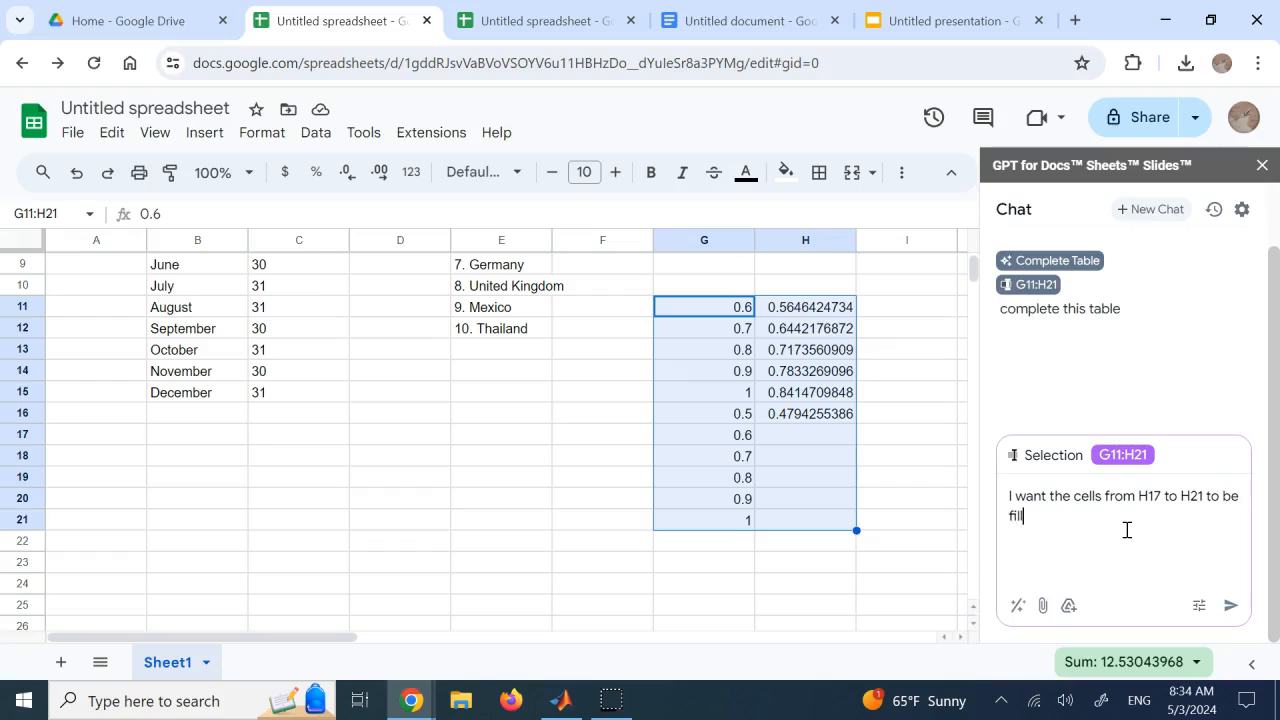
text(ed)
key(Return)
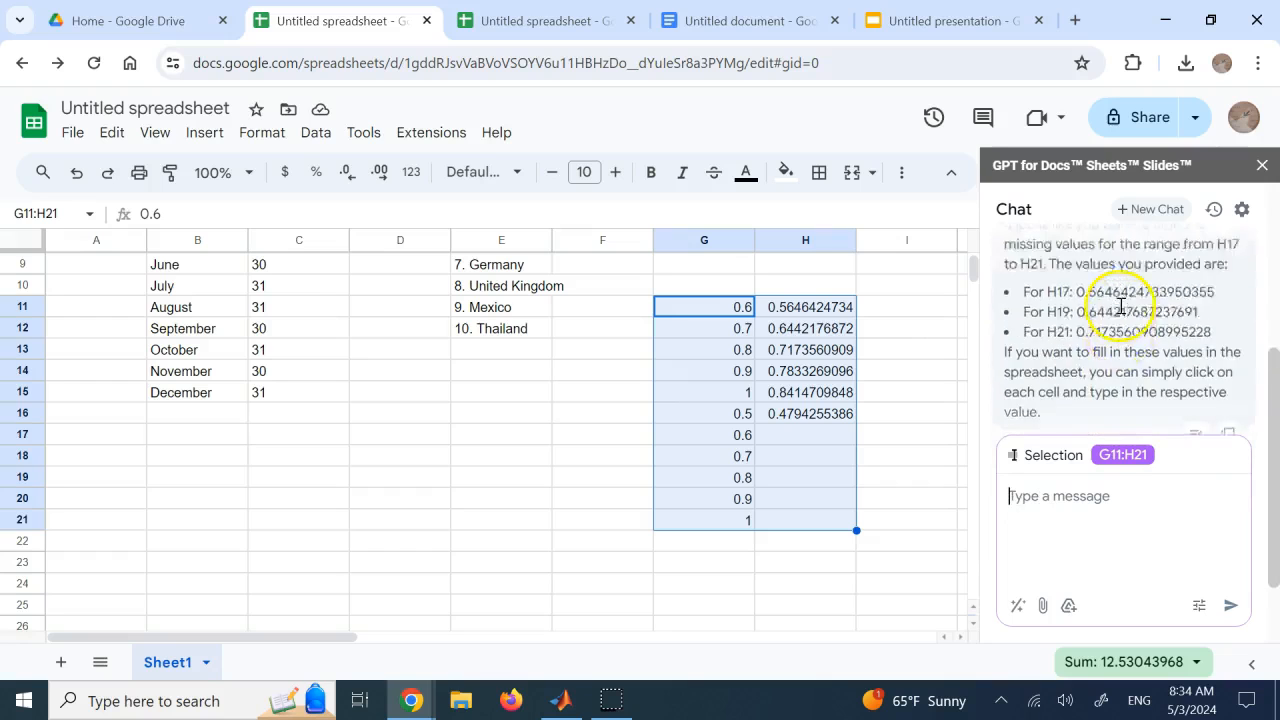
scroll(1121, 305, up, 1)
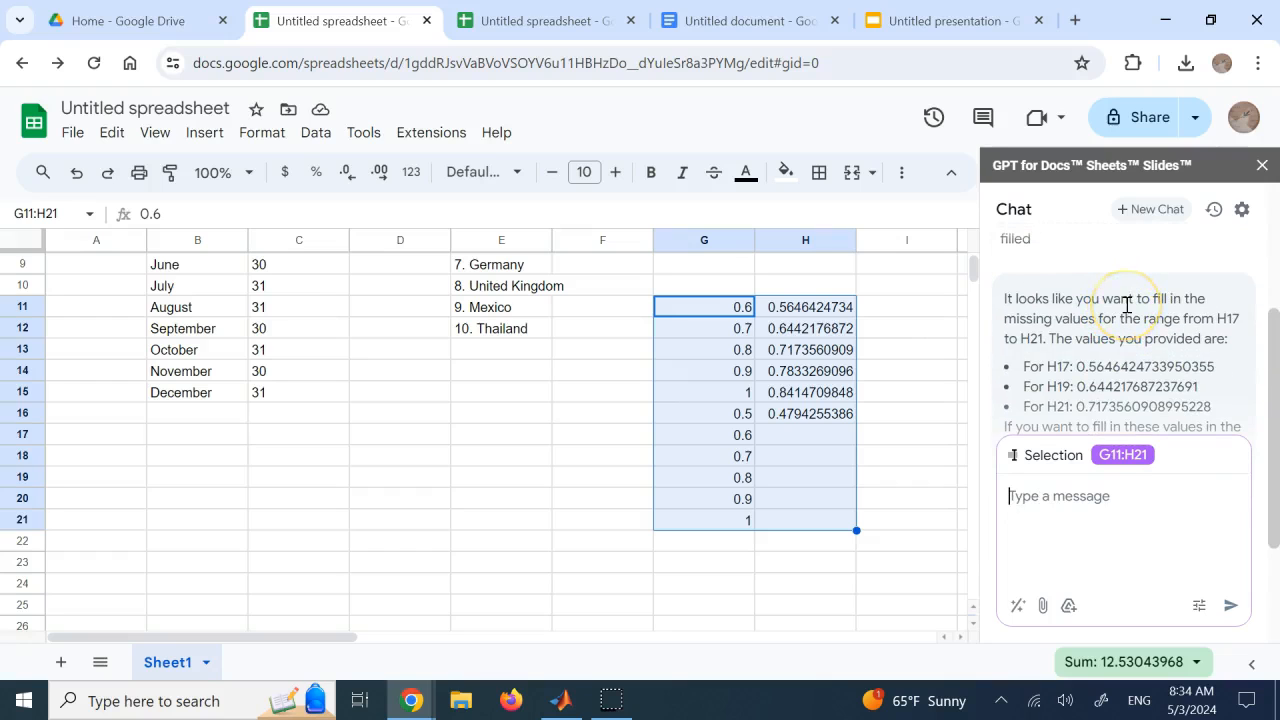
scroll(1127, 305, down, 1)
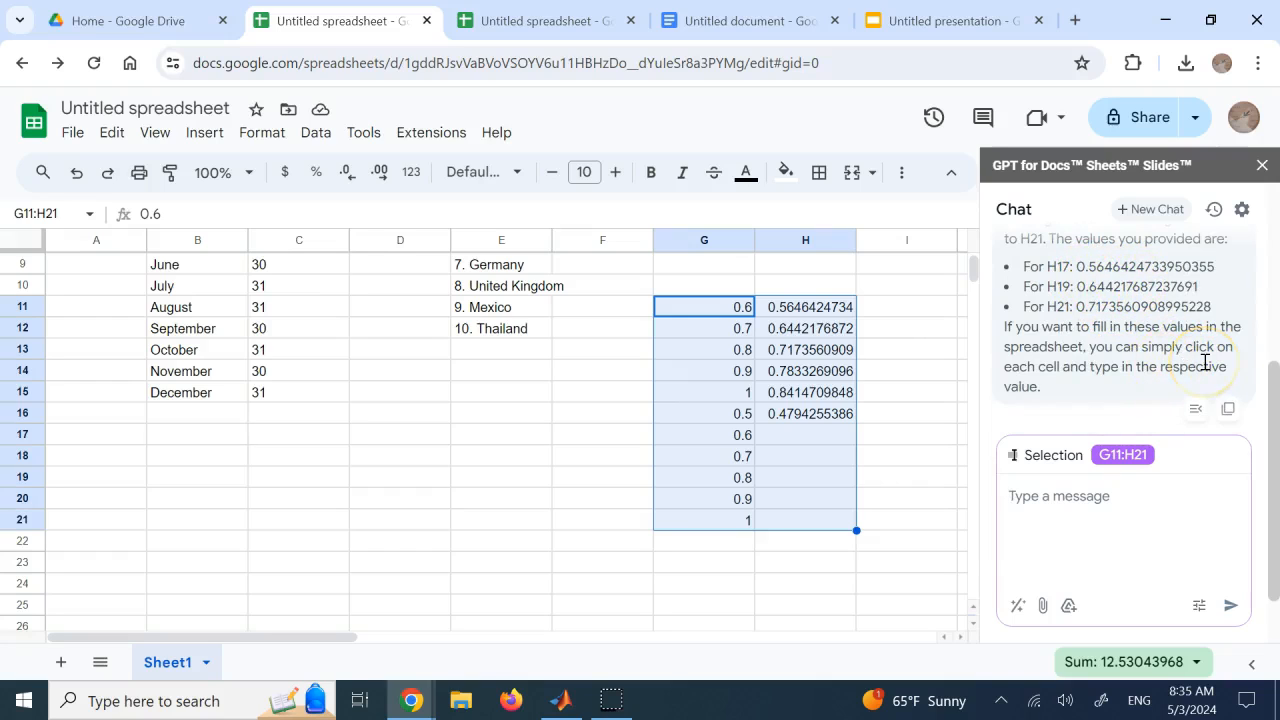
Fill the sine formula from H16 down to H21 manually
click(920, 410)
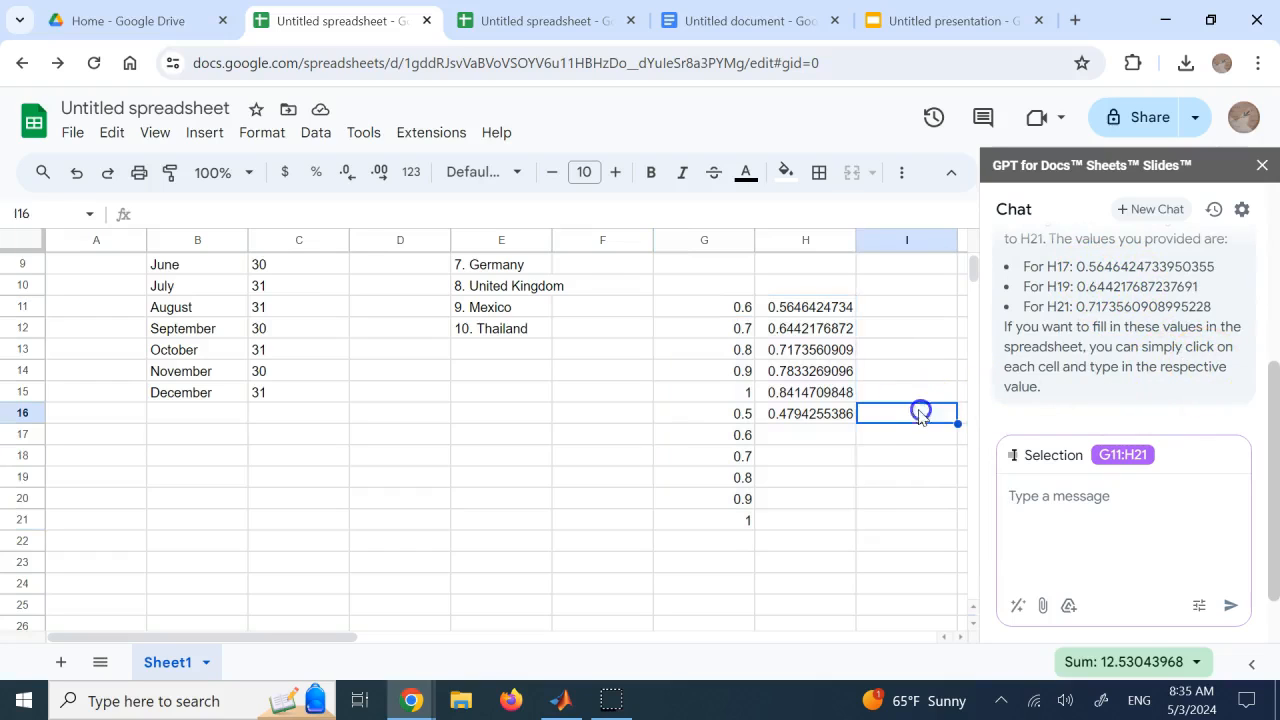
click(825, 432)
click(824, 413)
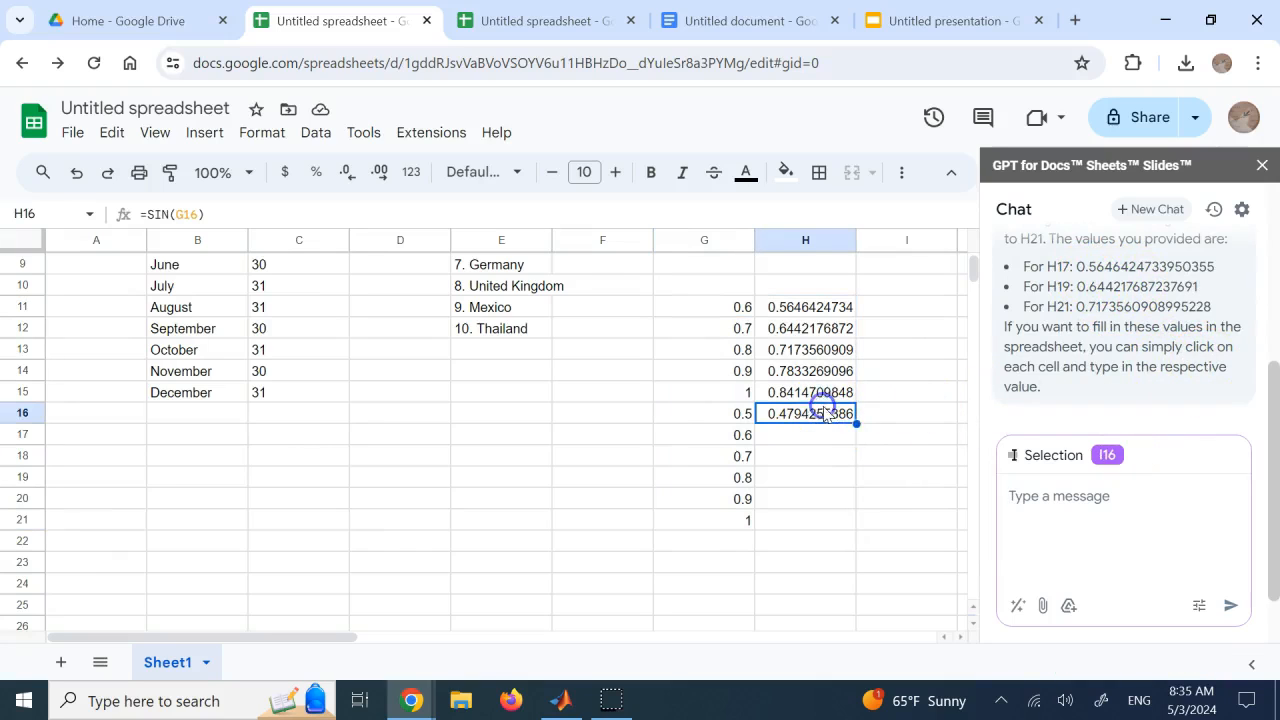
drag(856, 424, 850, 520)
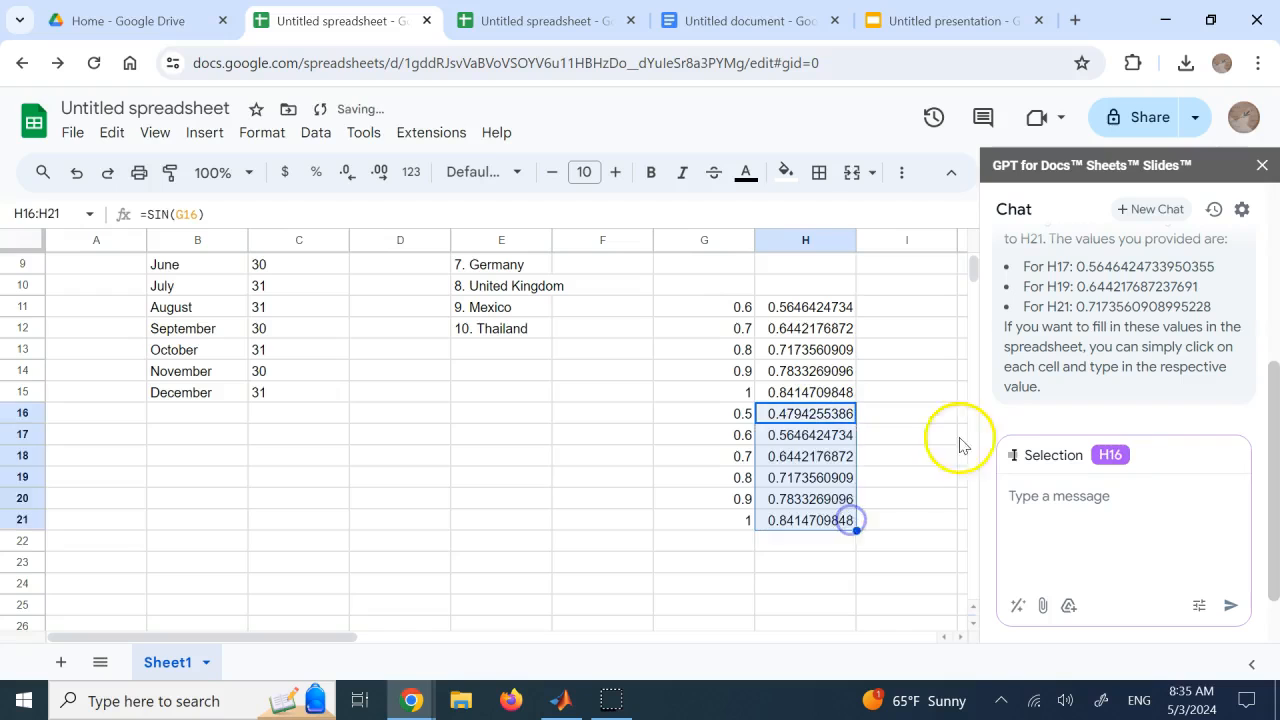
click(922, 400)
Close the first spreadsheet and switch to the untitled Google Docs document
scroll(925, 410, up, 3)
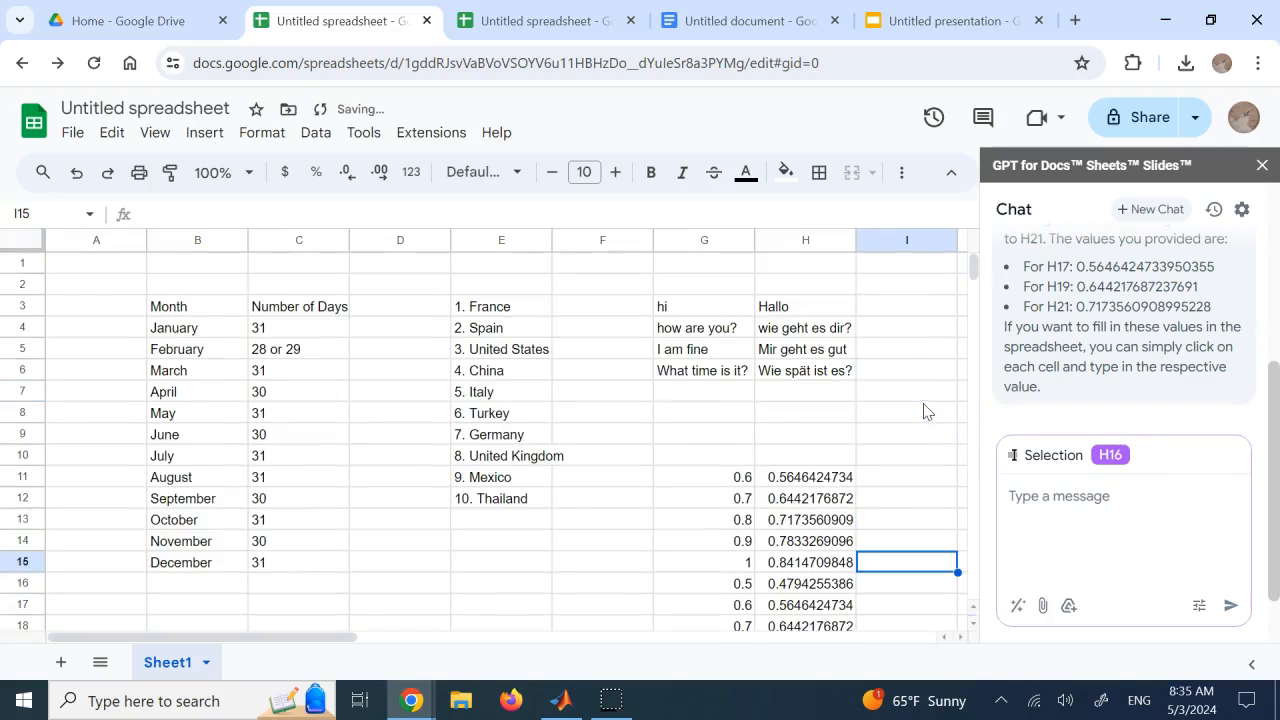
click(426, 20)
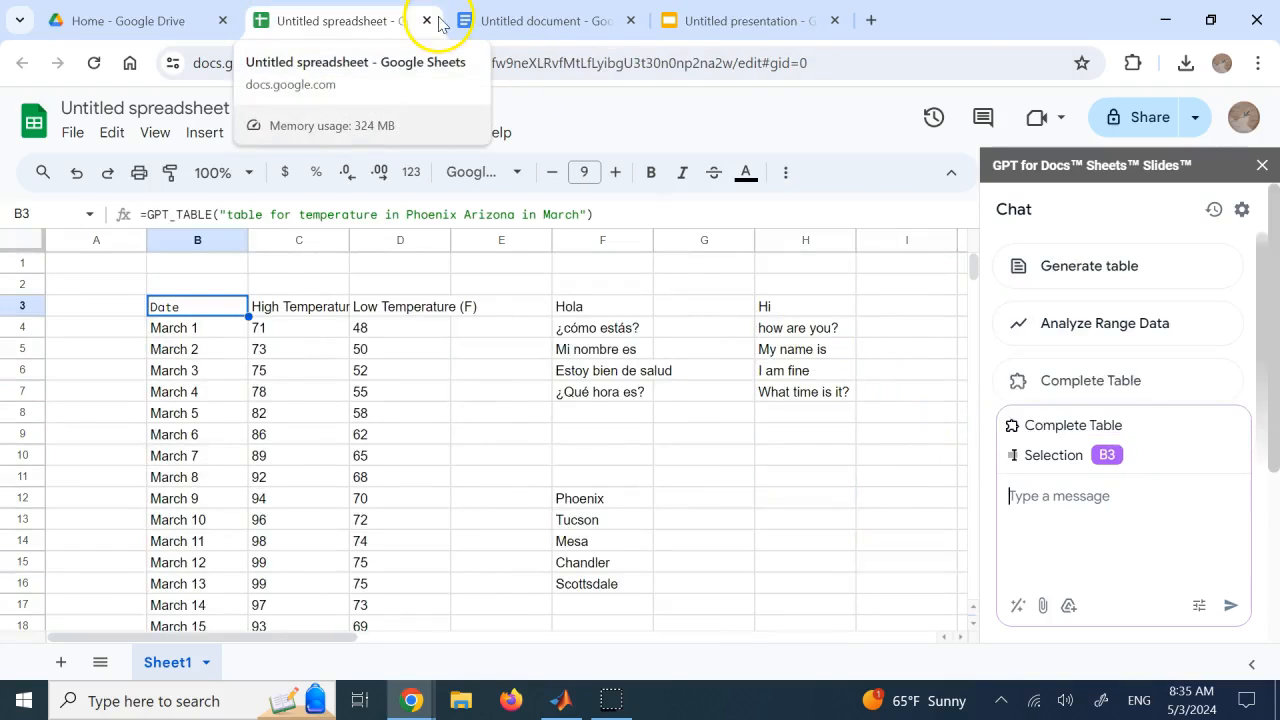
click(510, 20)
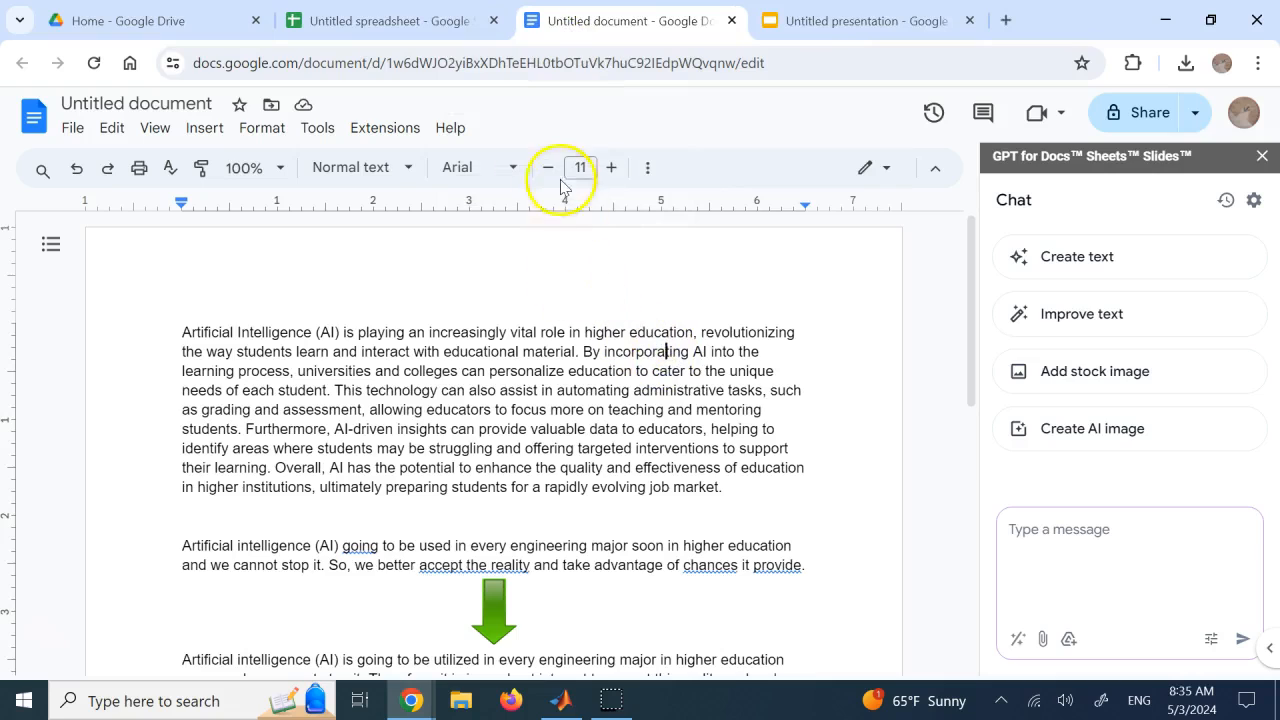
Examine the launch options of GPT for Slides Sheets Docs and its chat actions in the document
click(390, 127)
click(440, 243)
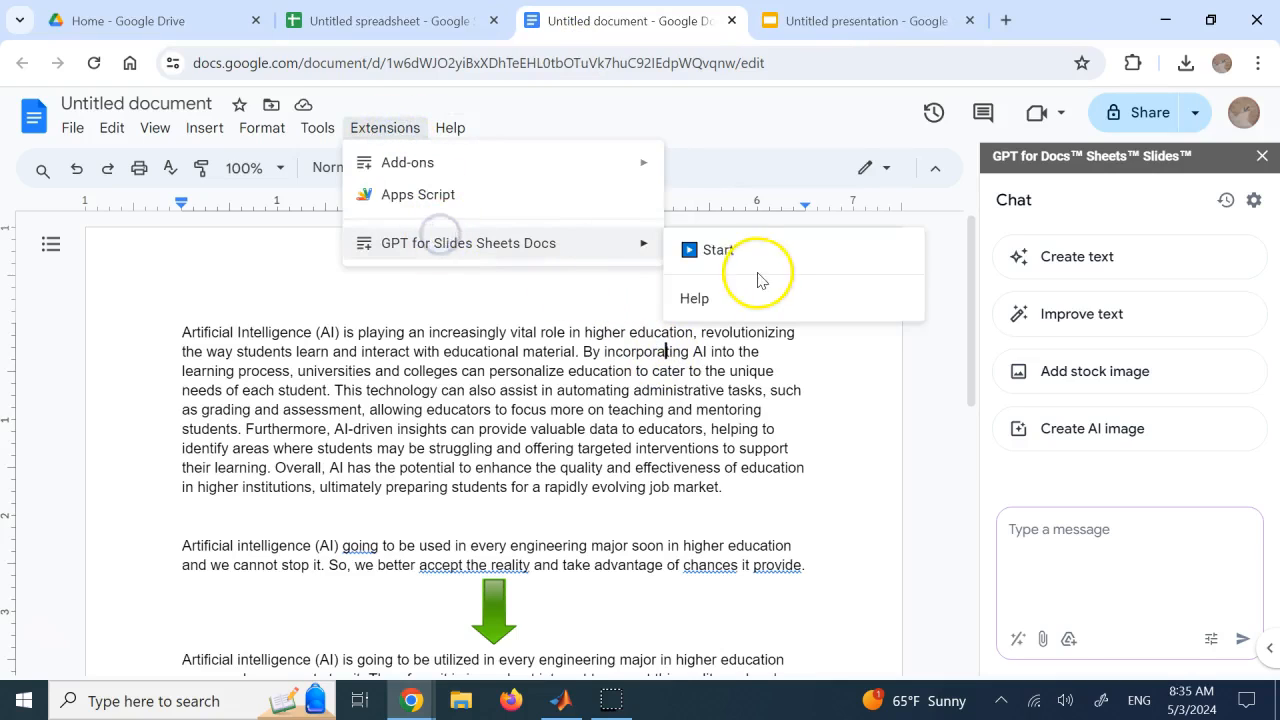
click(605, 393)
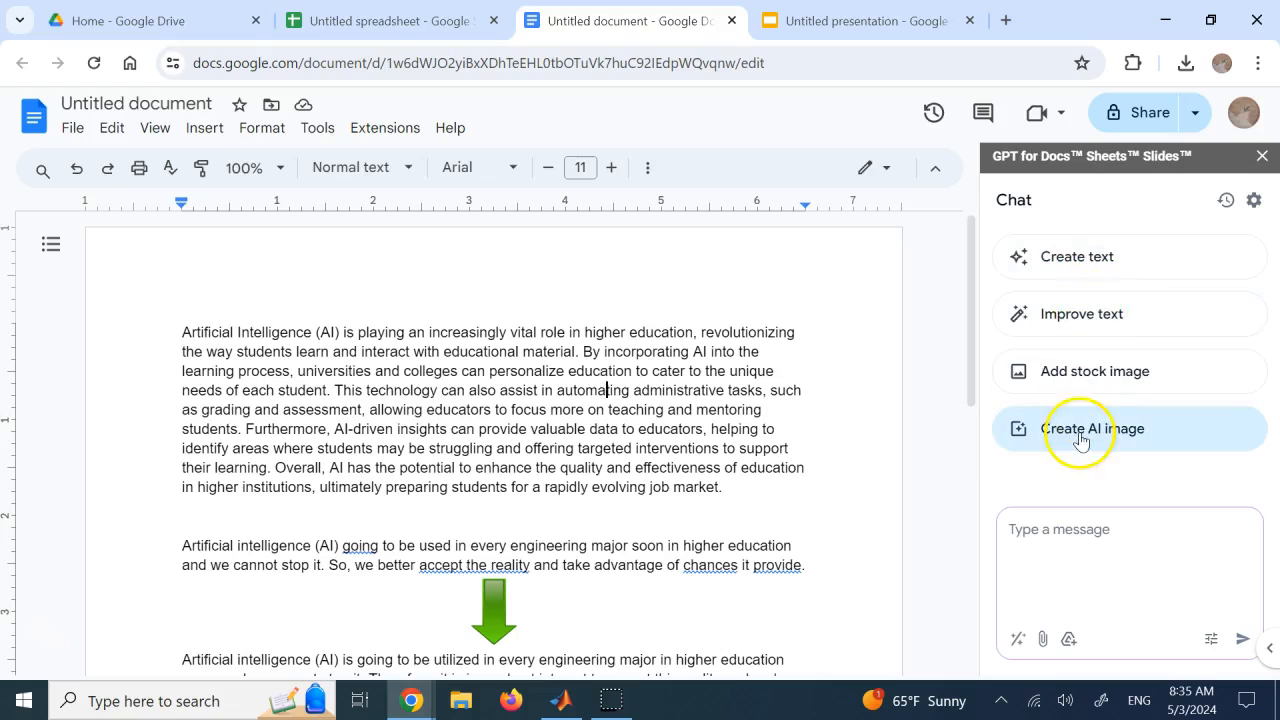
click(703, 386)
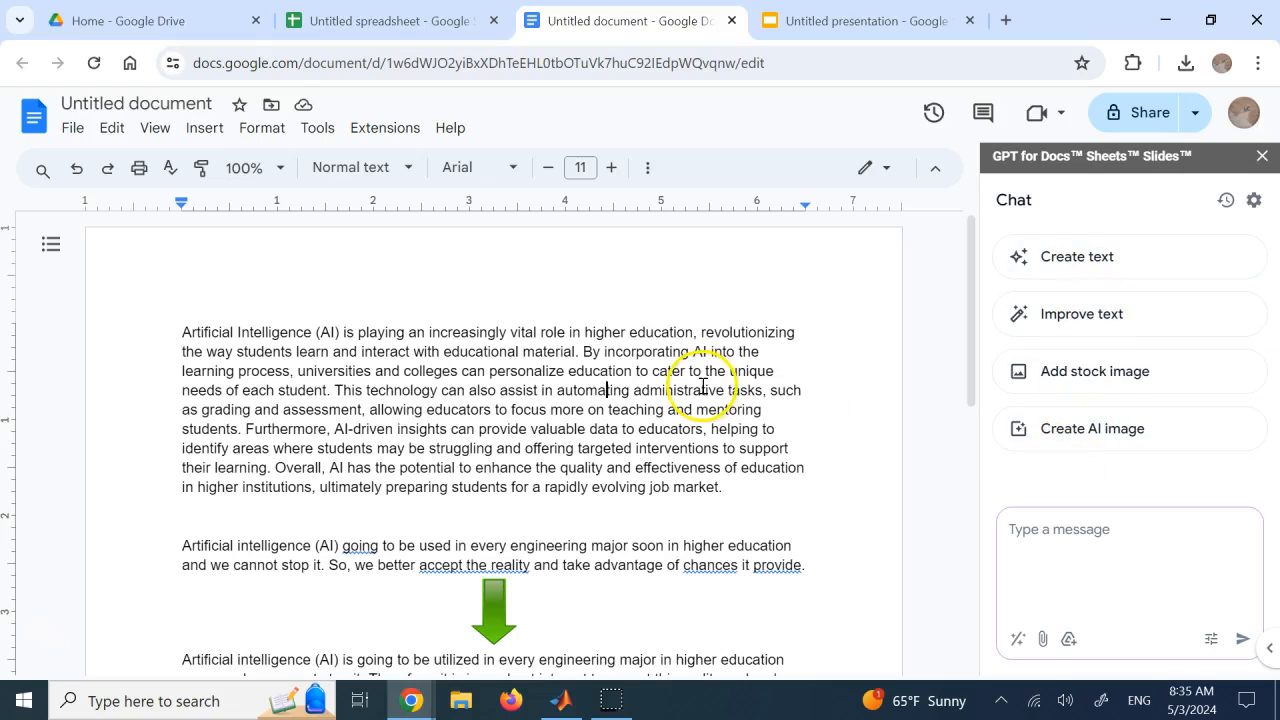
Review the opening paragraph about AI in higher education by highlighting it in full and clearing the selection
drag(734, 486, 171, 335)
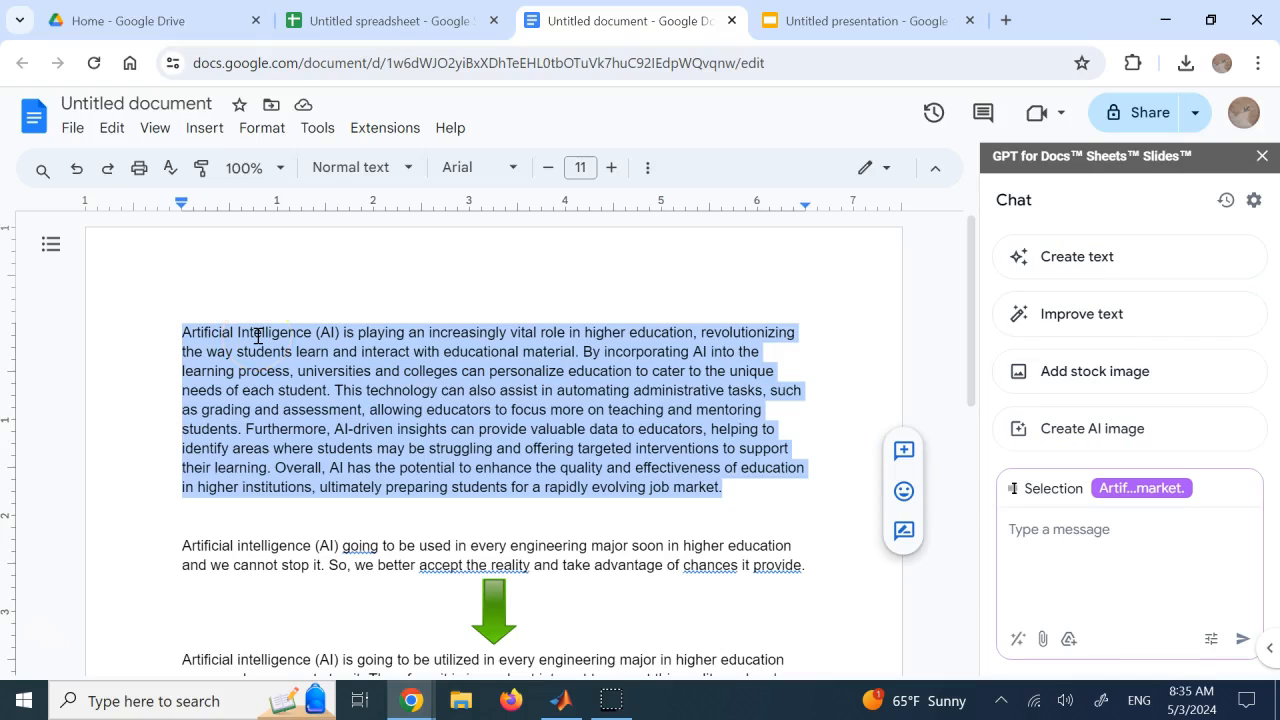
click(366, 400)
click(1003, 530)
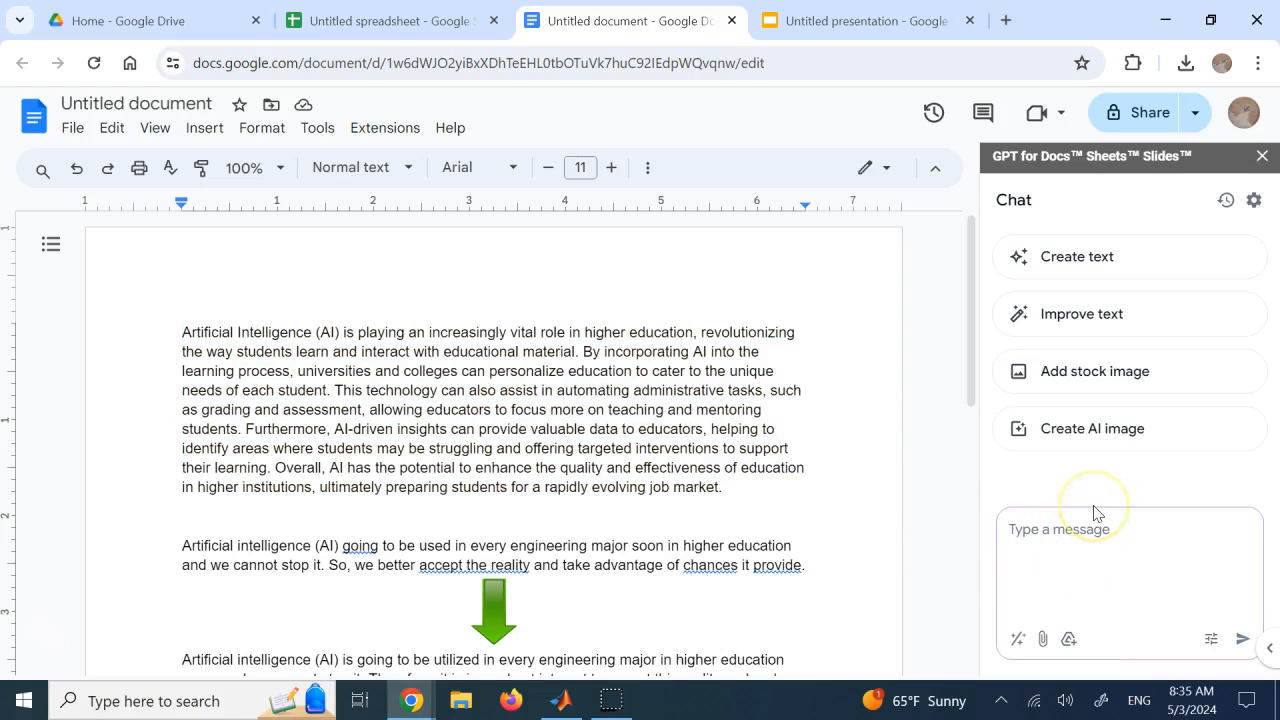
drag(706, 486, 180, 321)
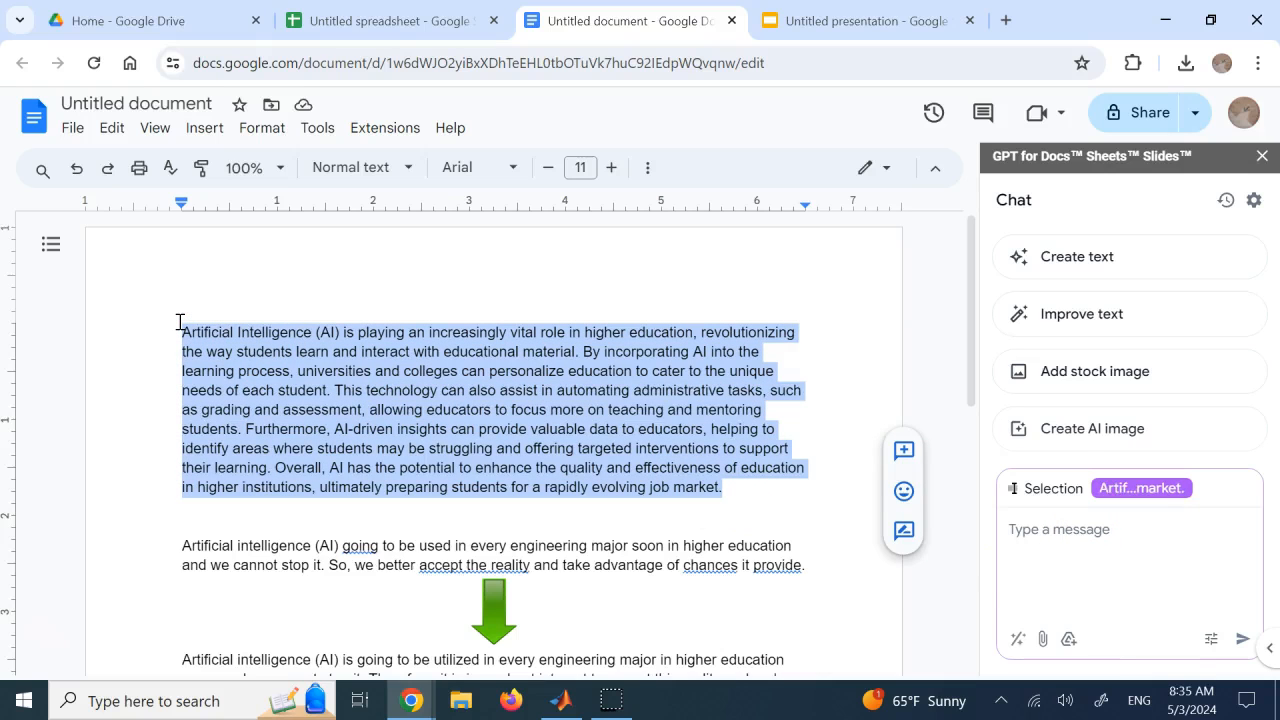
click(243, 390)
Examine the wording of the two-line paragraph about AI in engineering majors above the first green arrow
scroll(414, 480, down, 1)
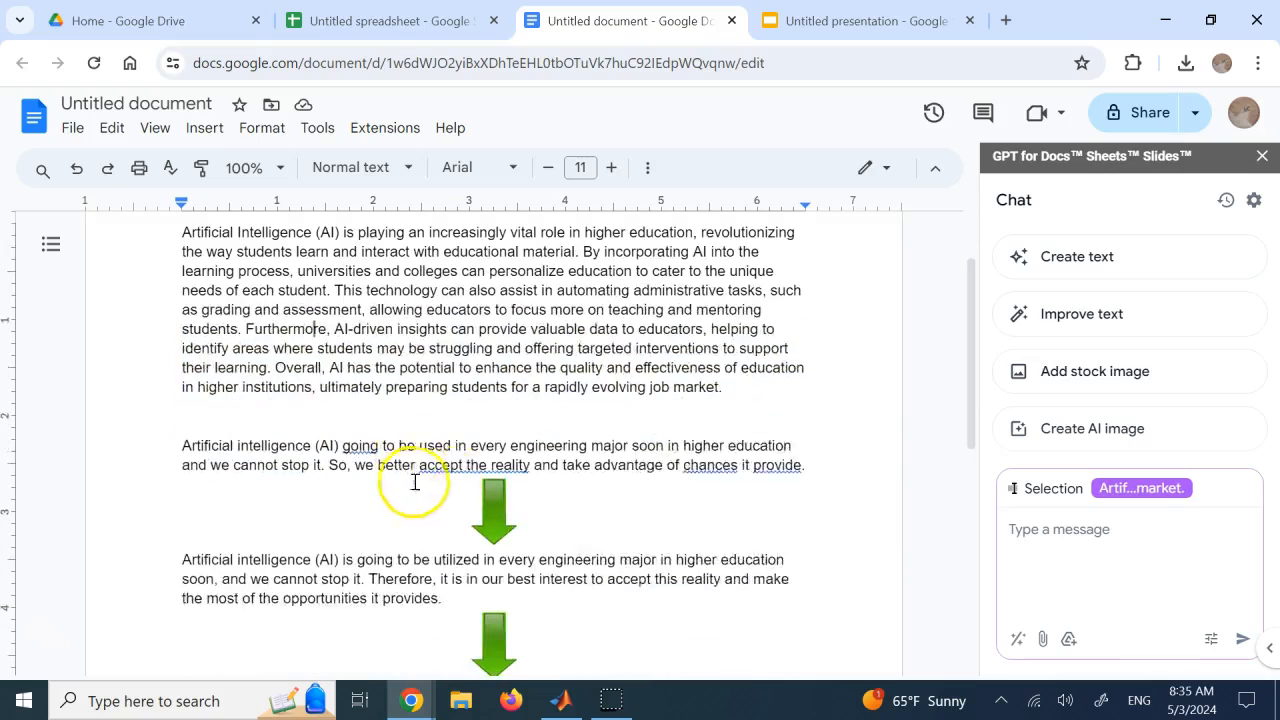
drag(805, 469, 188, 453)
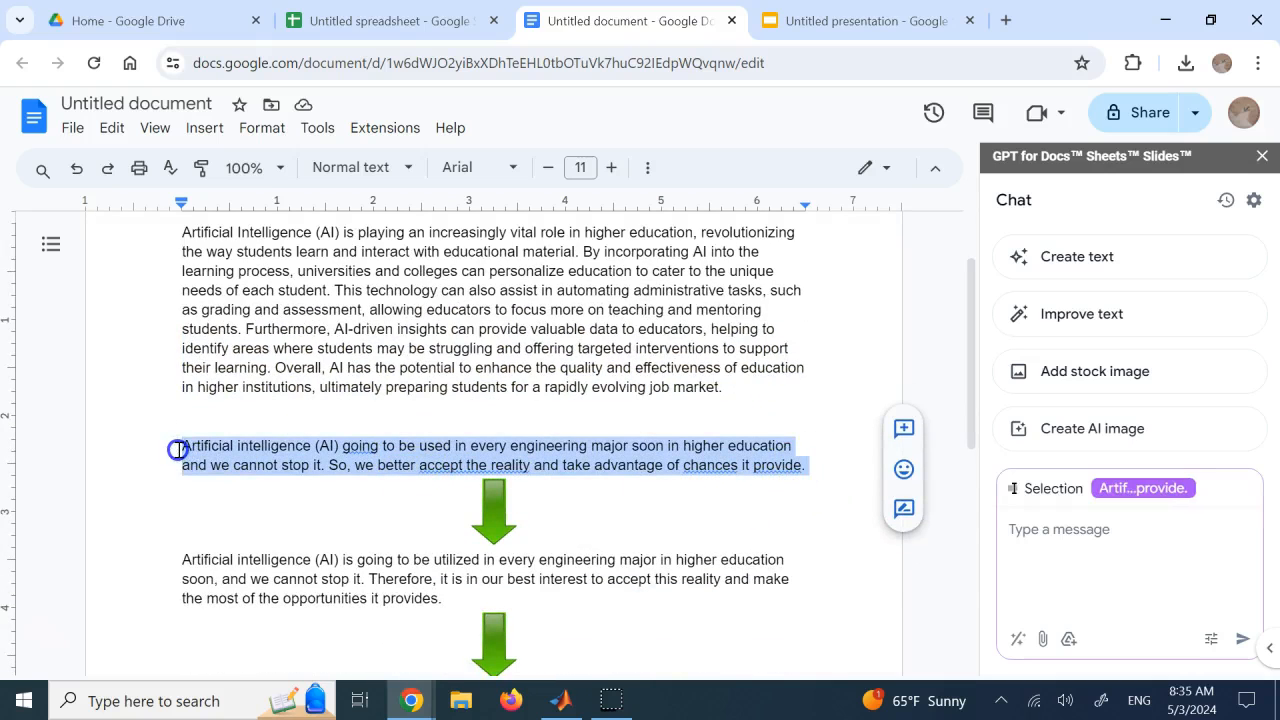
click(275, 405)
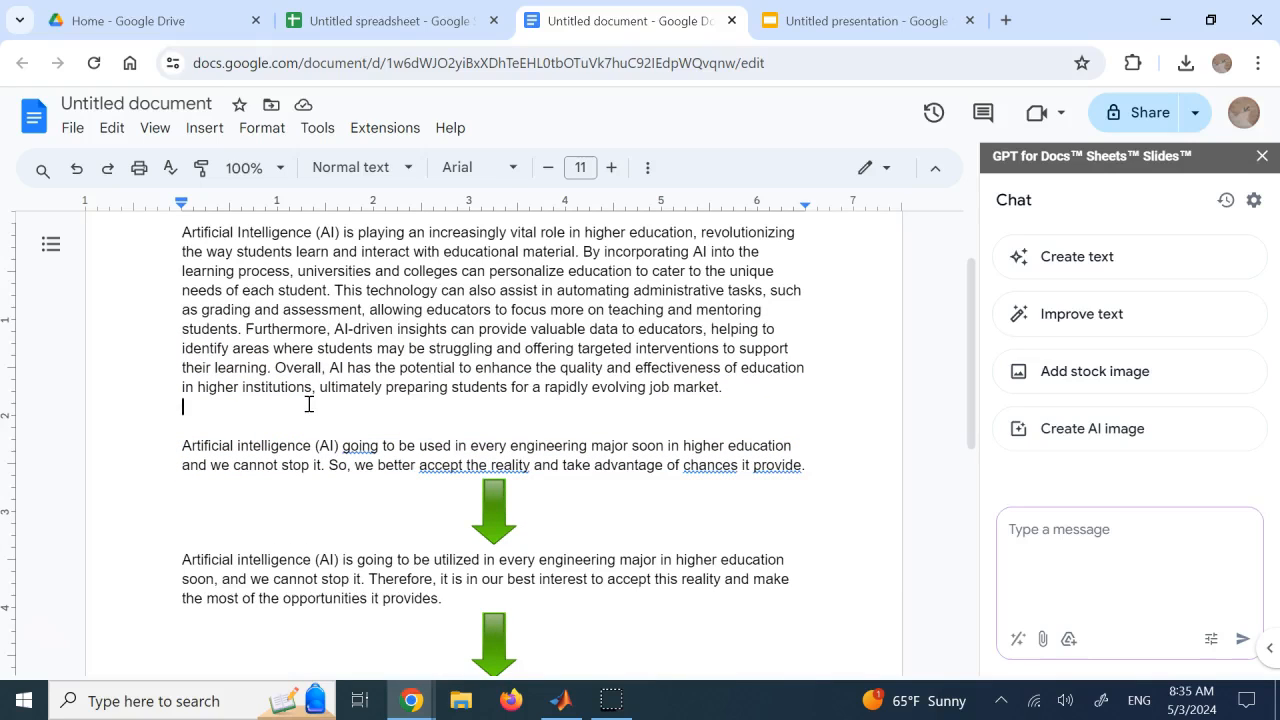
drag(183, 447, 337, 446)
click(241, 447)
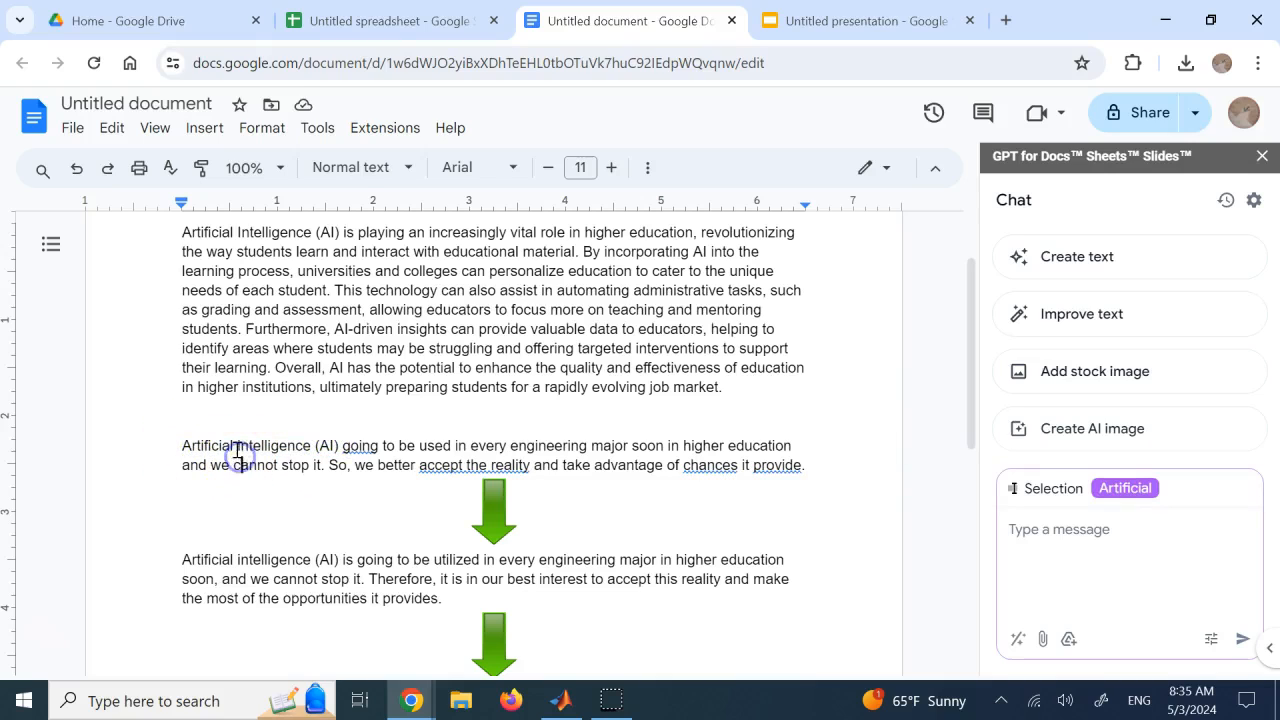
click(330, 446)
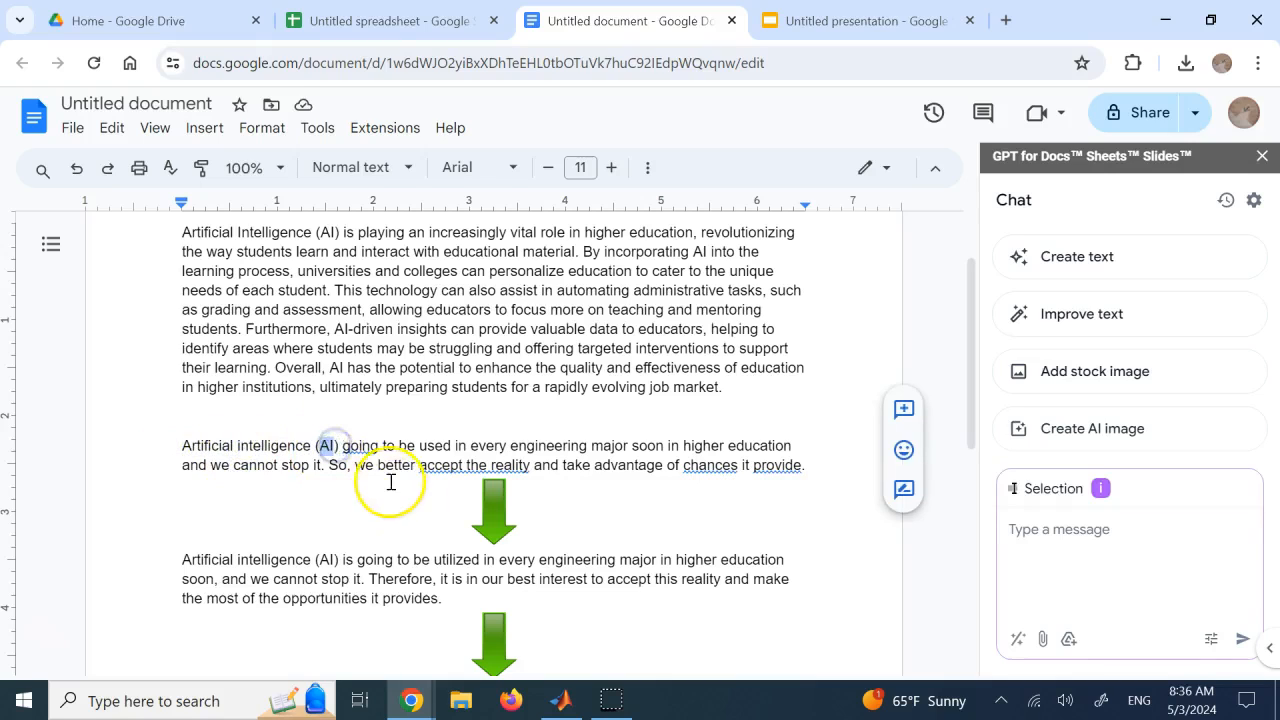
click(380, 412)
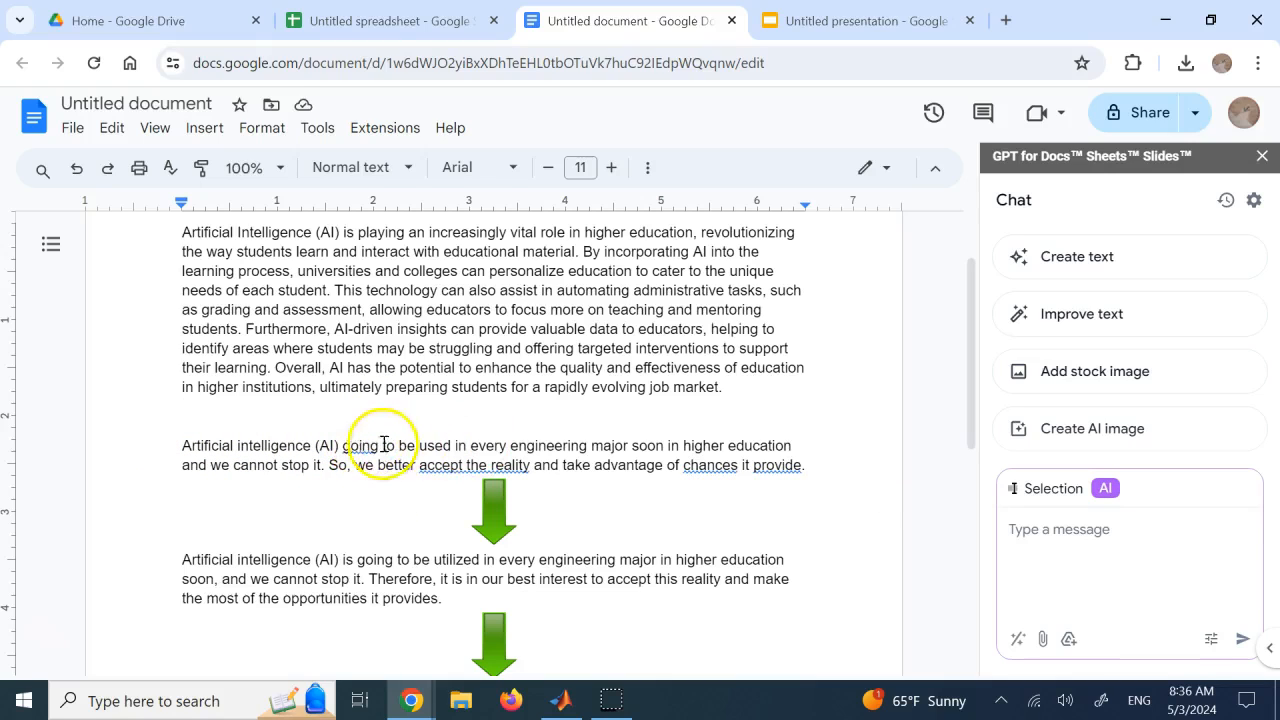
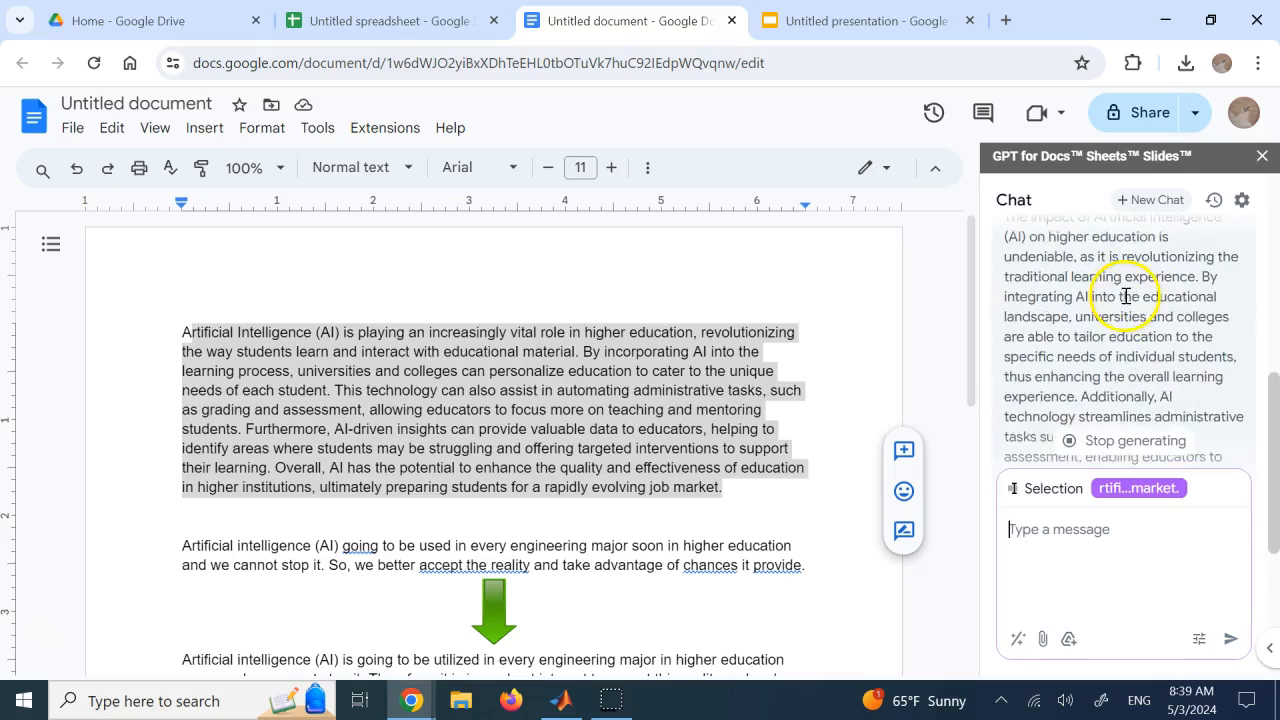
scroll(1103, 292, up, 5)
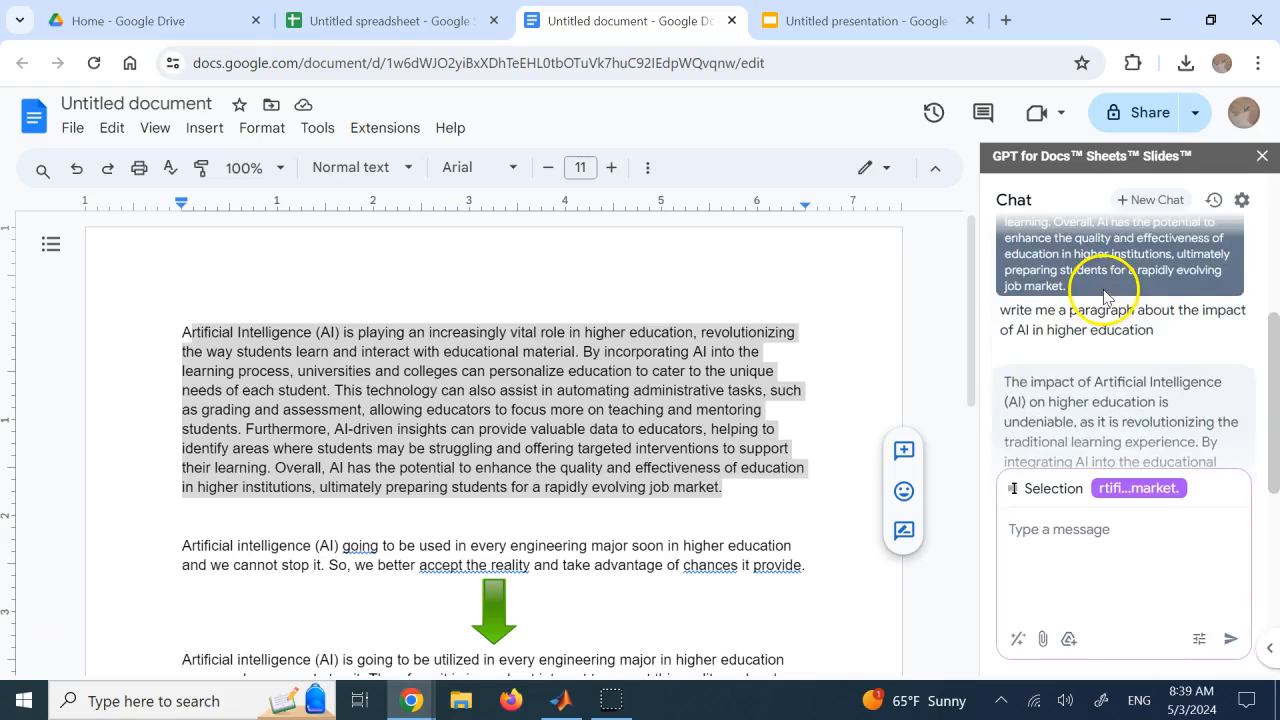
Compare the chat's newly generated paragraph on AI in higher education with the document's opening paragraph, clearing the text selection
scroll(1110, 296, down, 10)
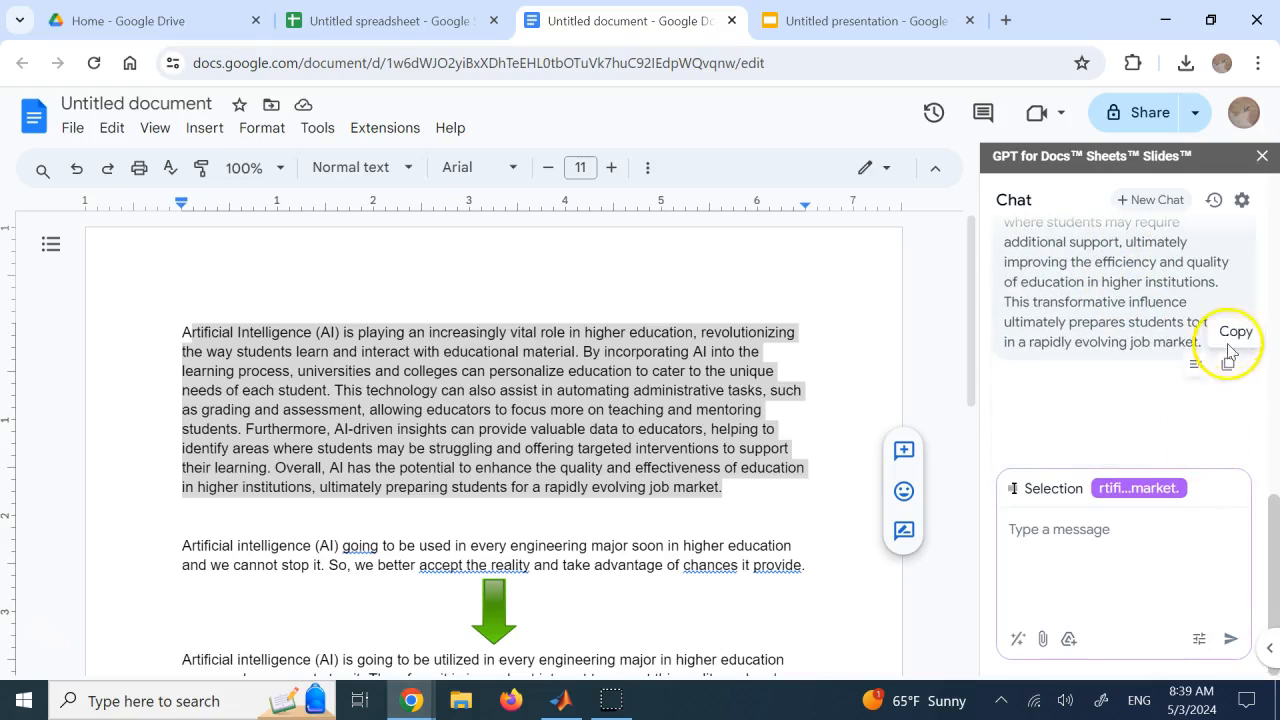
scroll(1143, 350, up, 5)
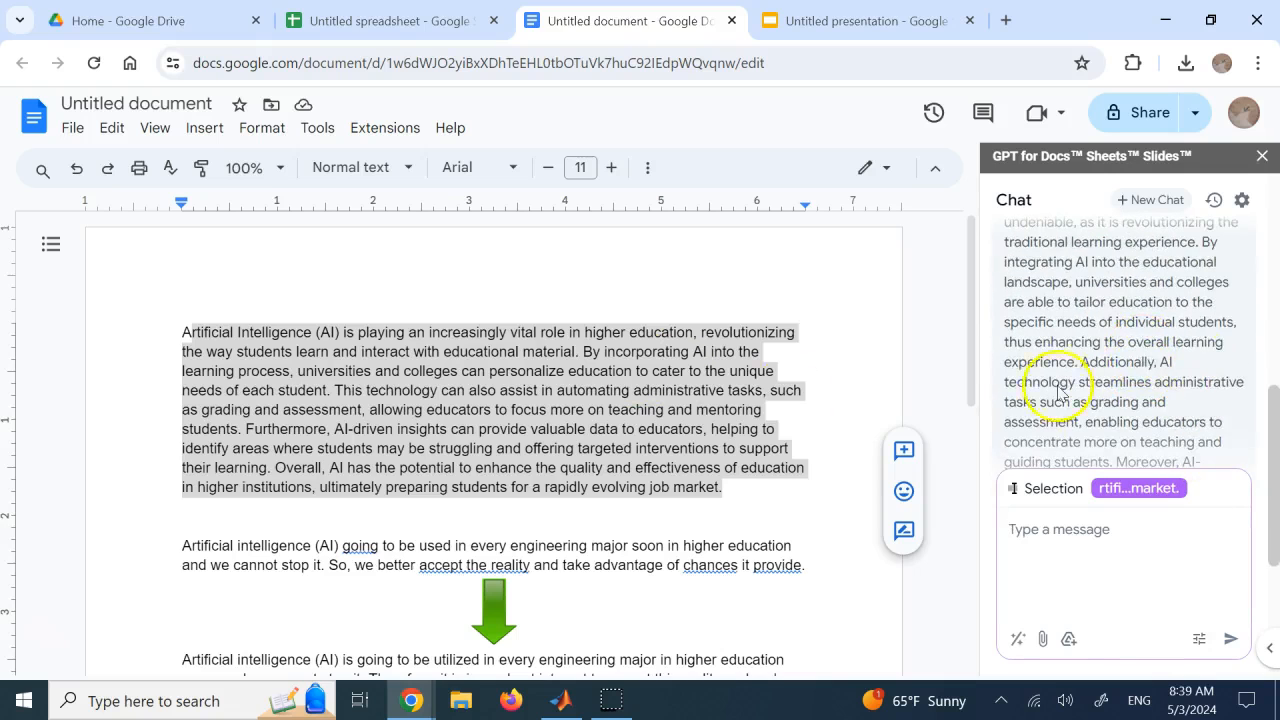
scroll(1194, 354, up, 3)
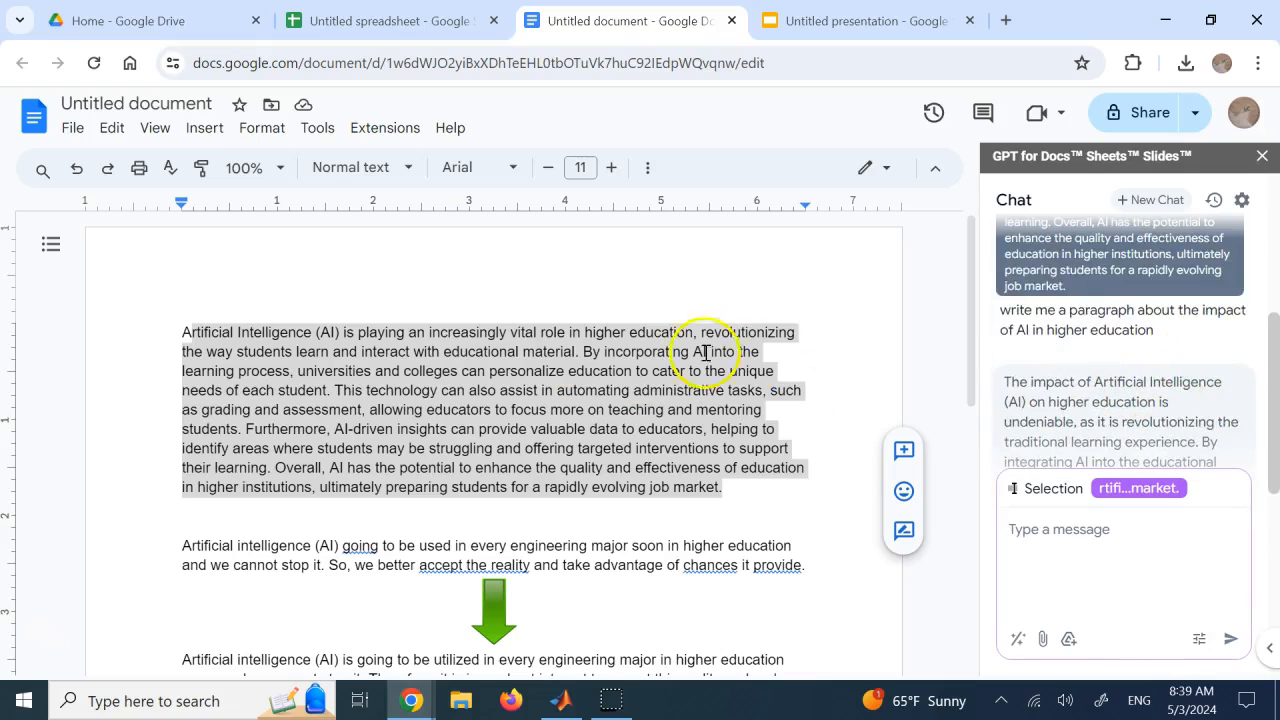
click(564, 351)
scroll(1100, 370, down, 3)
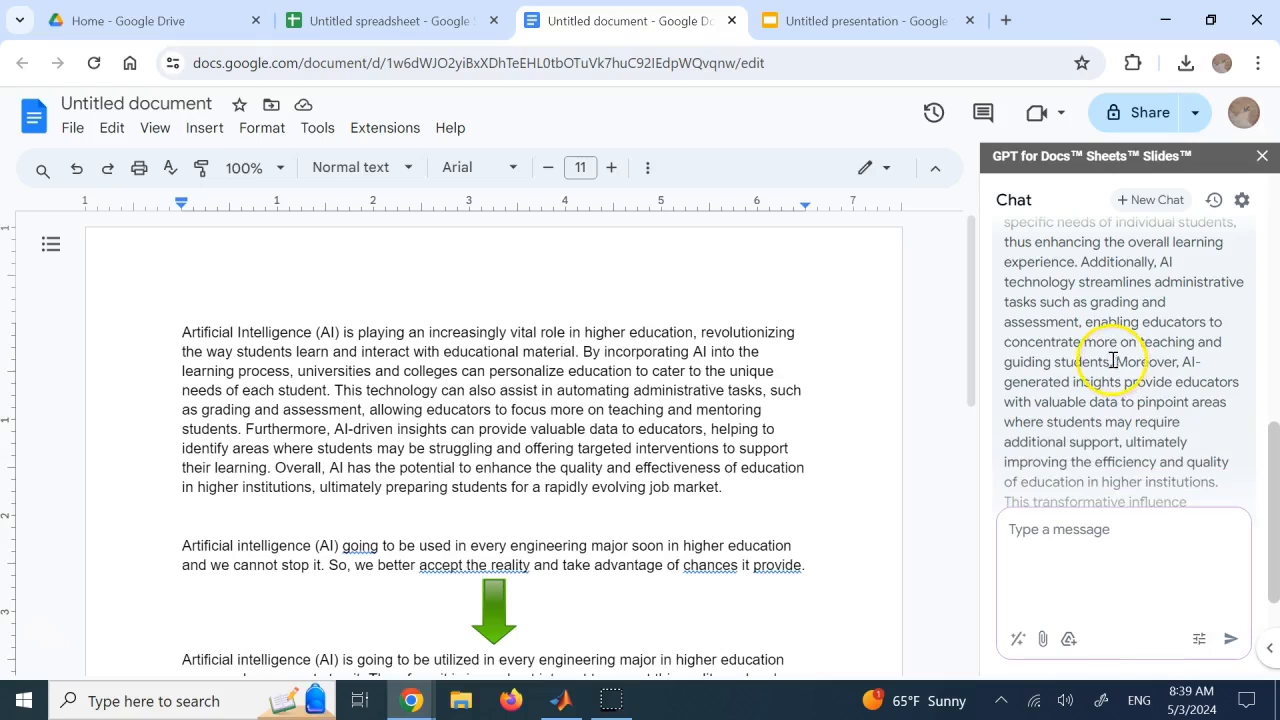
scroll(1110, 459, down, 2)
scroll(1110, 459, down, 2)
Ask the GPT chat to "add it to page 2" and read its reply
click(1100, 530)
text(add it to page 2)
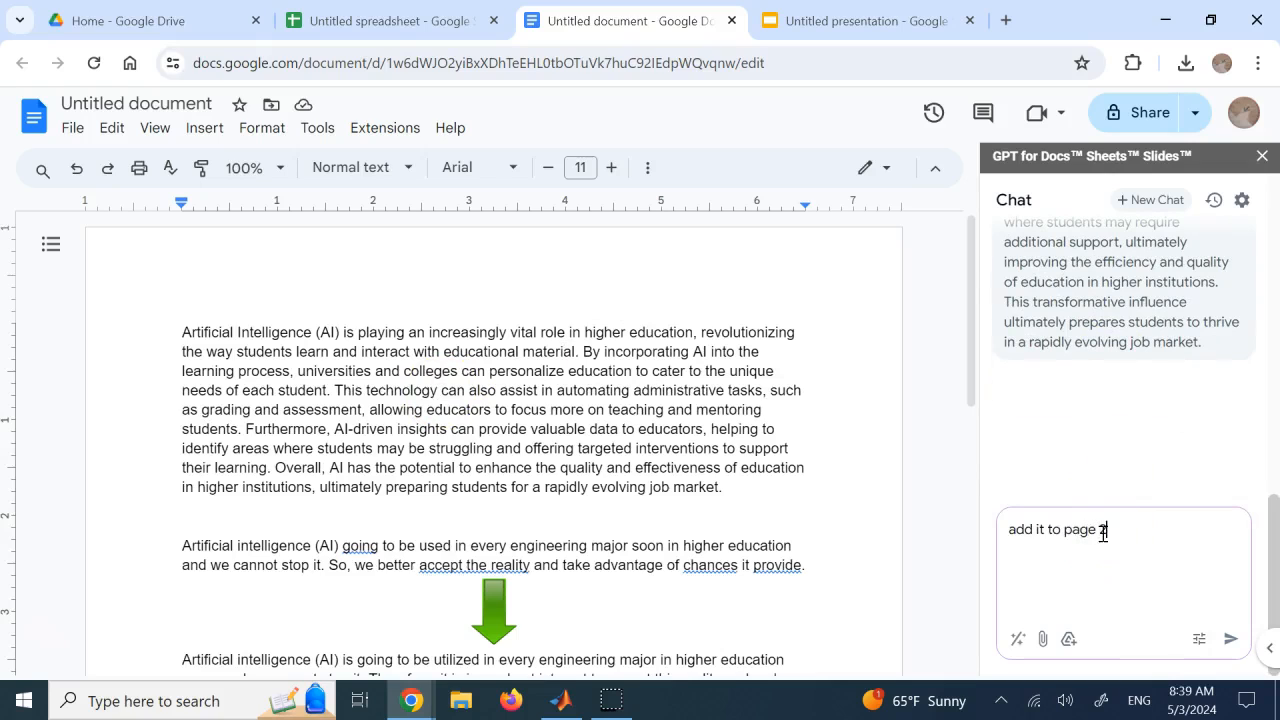
key(Return)
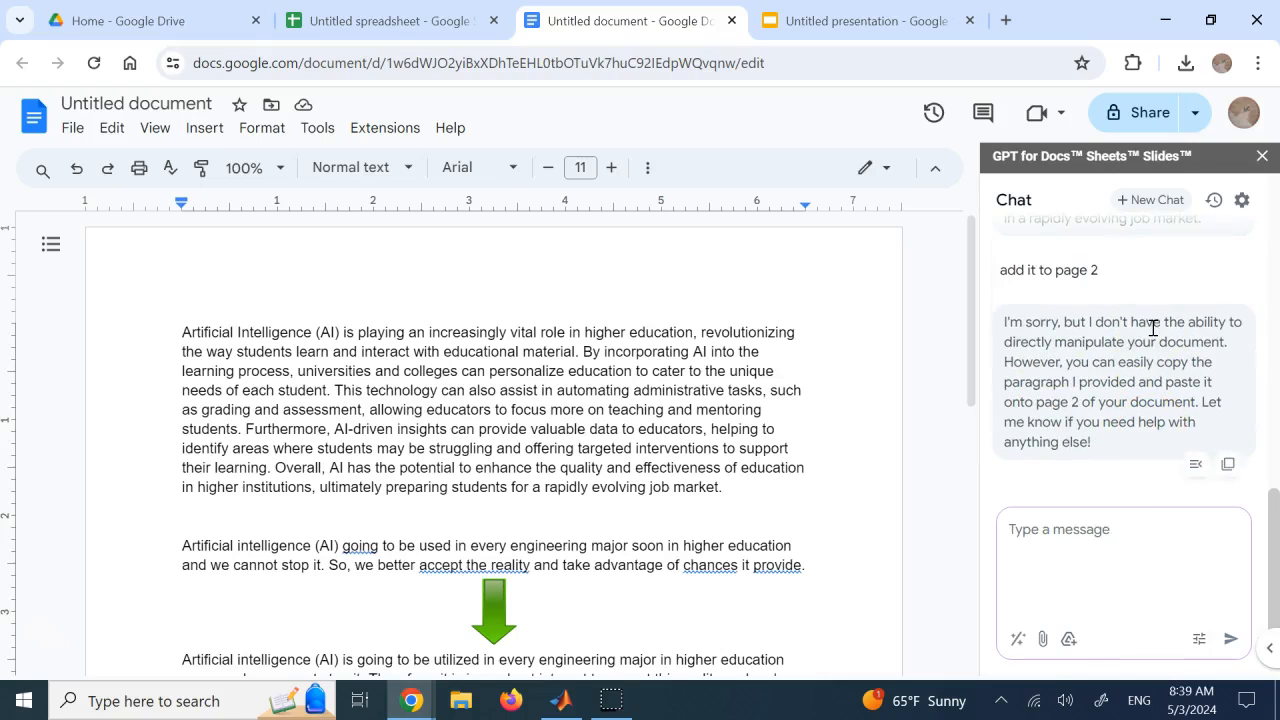
triple_click(1140, 340)
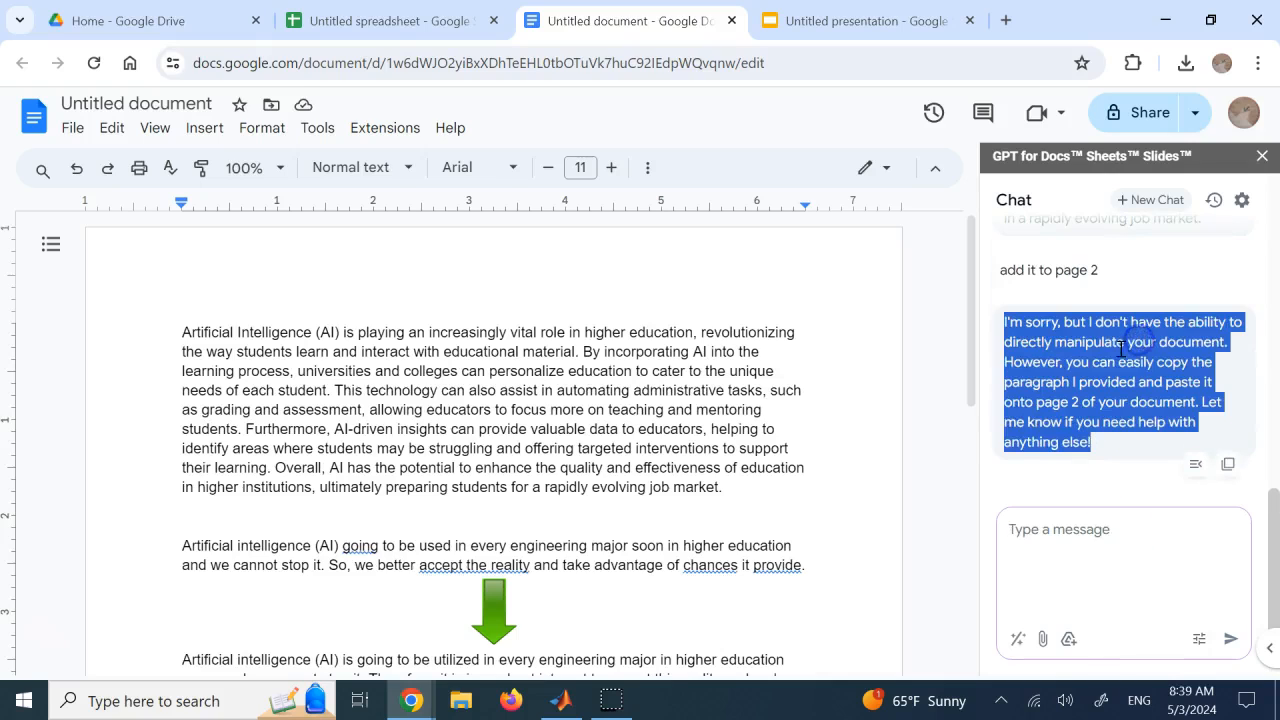
scroll(1131, 337, up, 1)
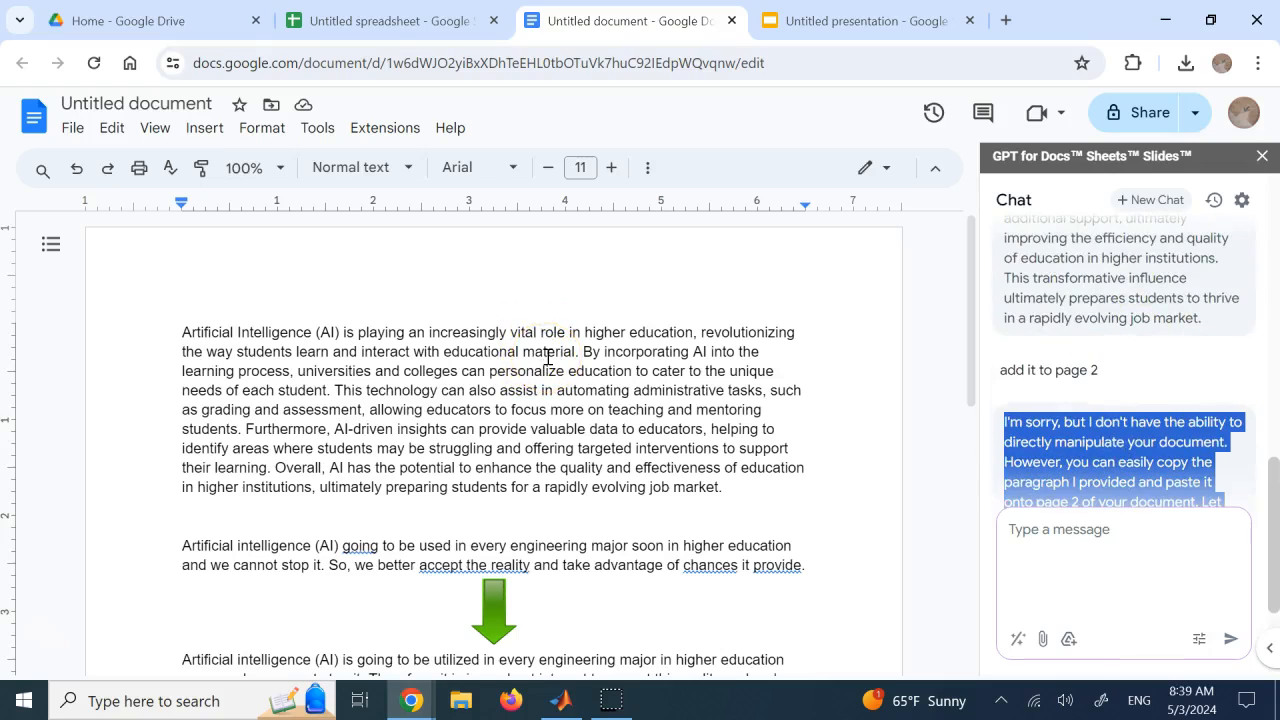
Look over the untitled spreadsheet and the untitled presentation, and return to the document
click(450, 20)
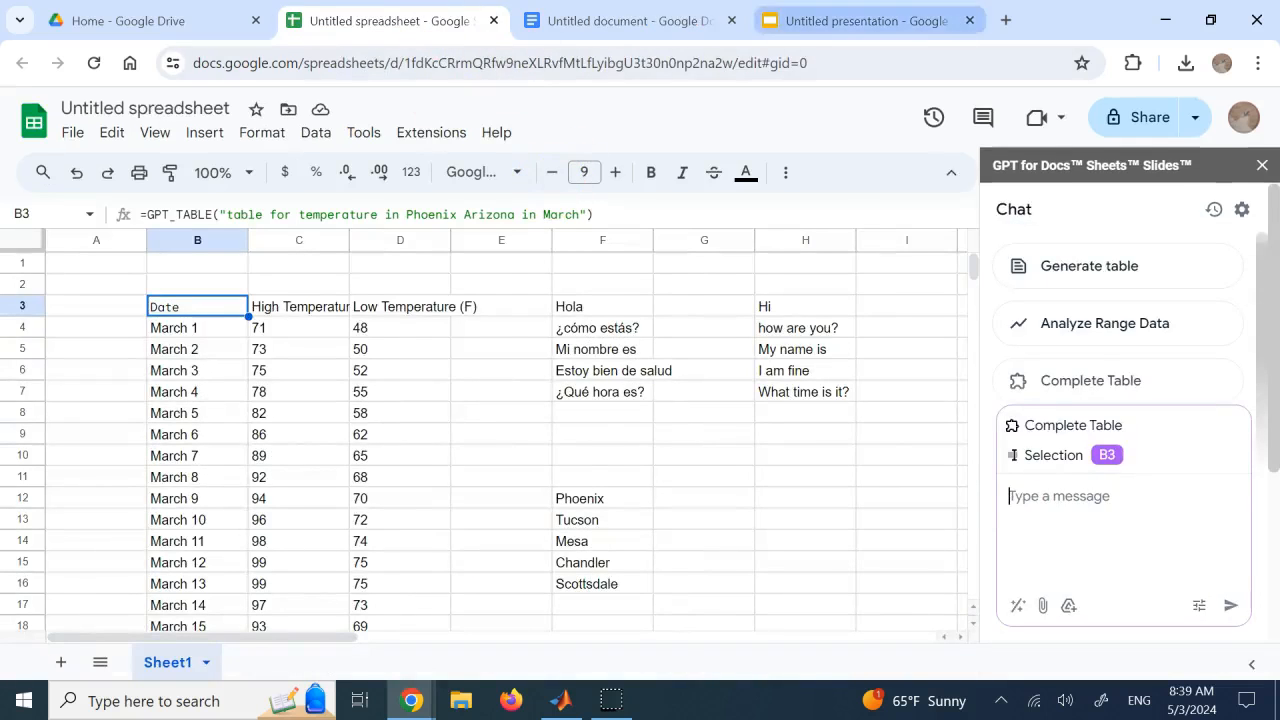
click(860, 20)
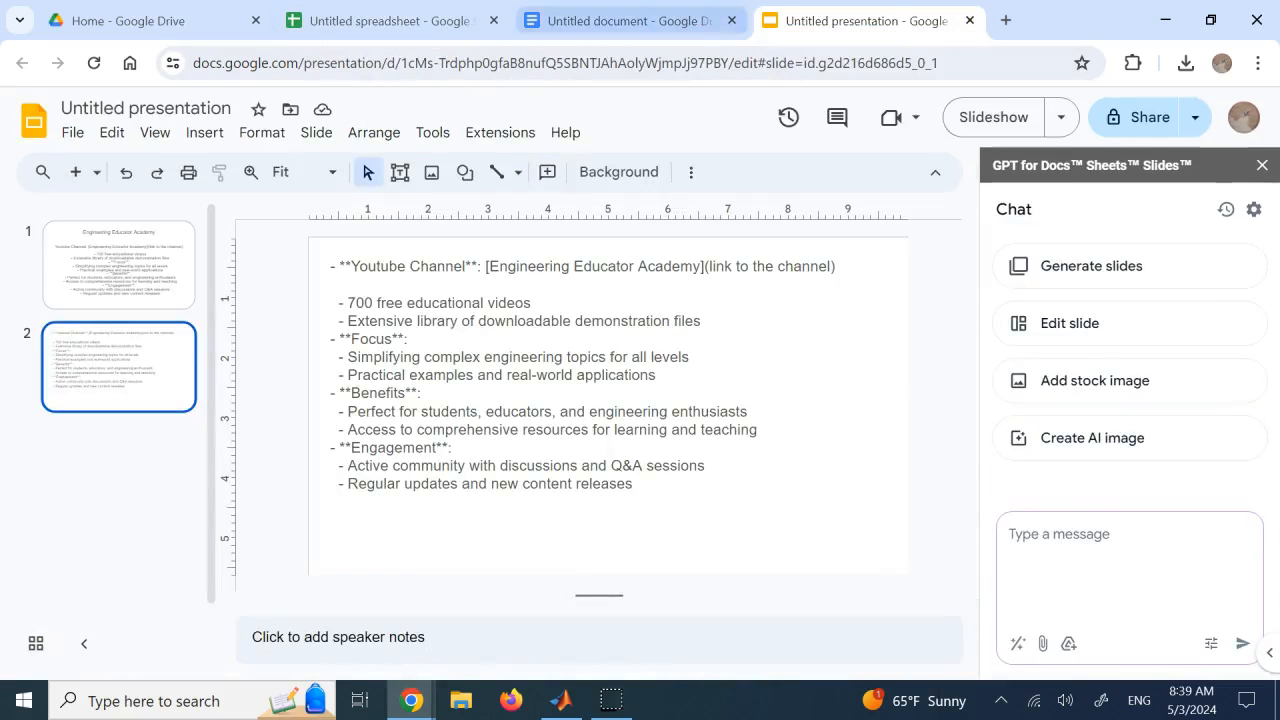
click(388, 20)
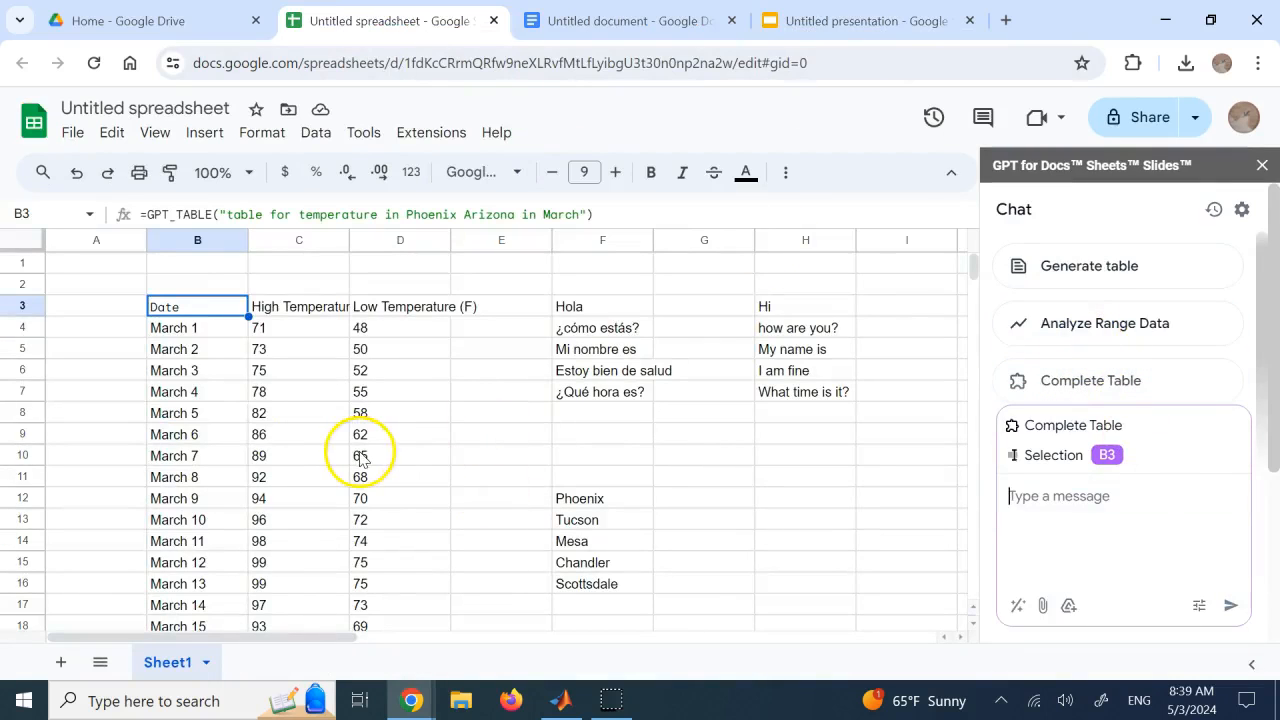
click(583, 18)
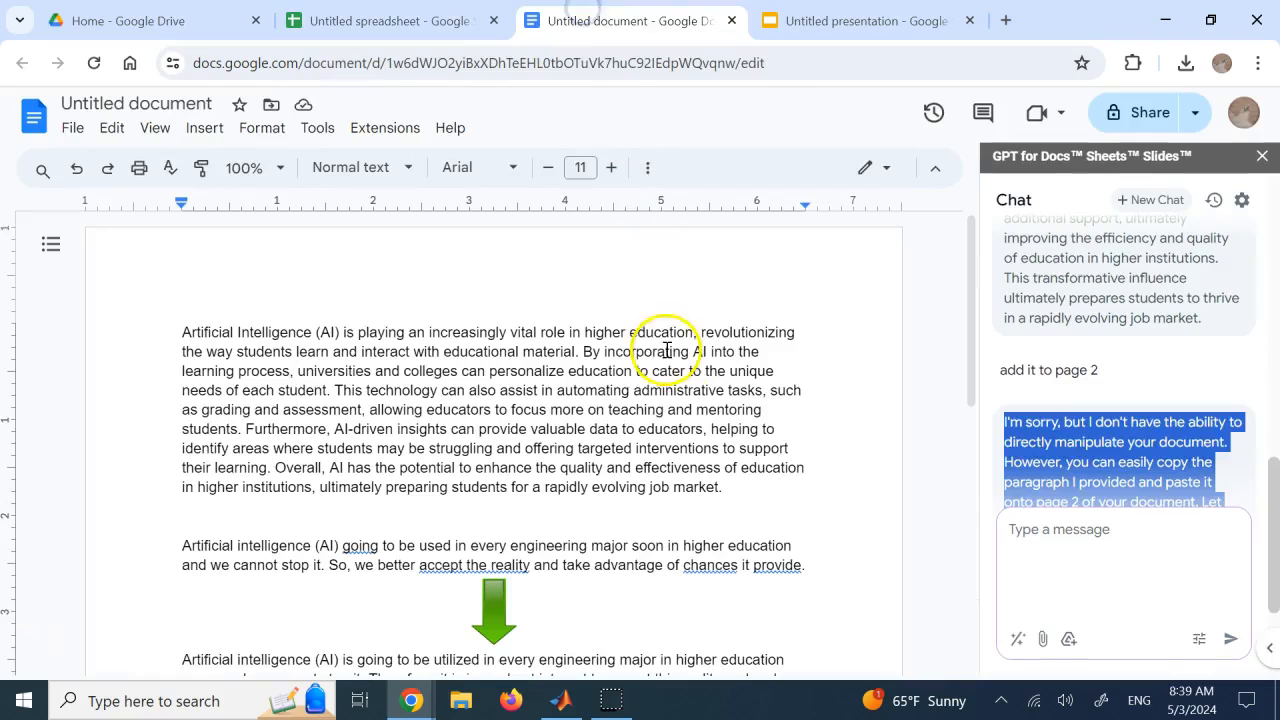
Start a new chat and request an AI image with the prompt "create an image about the impact of AI in higher education"
scroll(668, 390, down, 5)
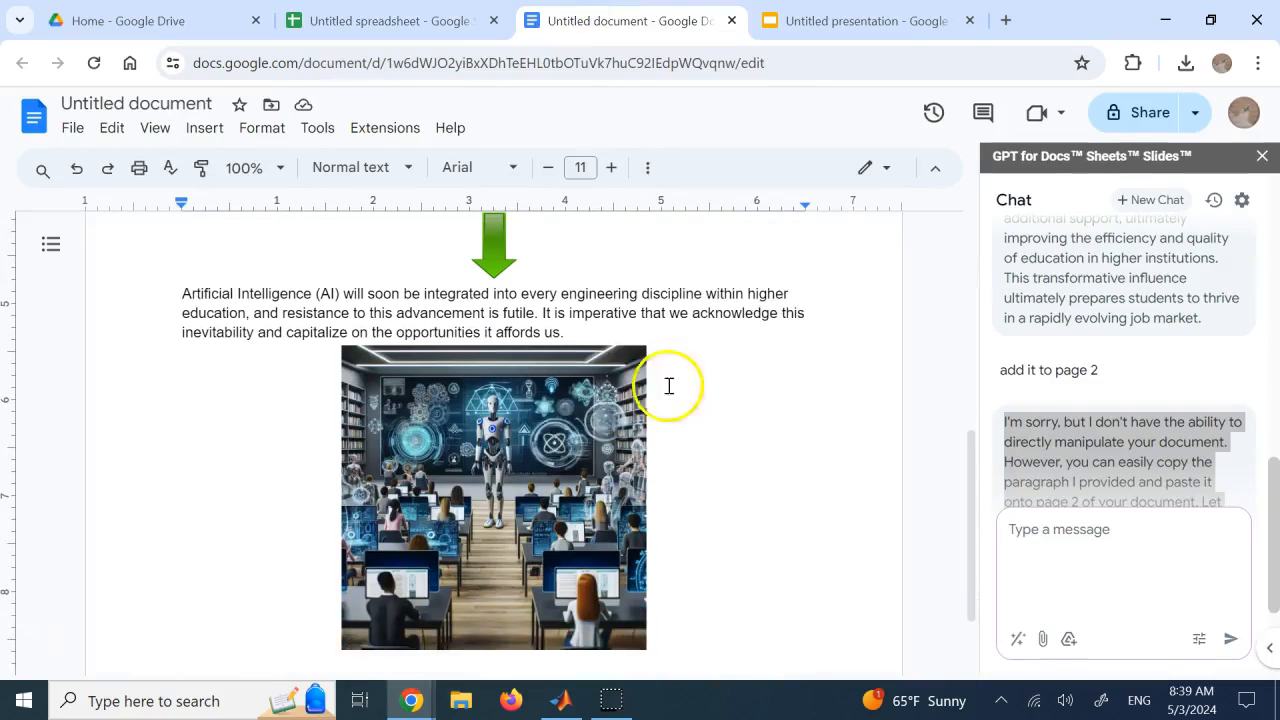
click(540, 442)
click(1152, 200)
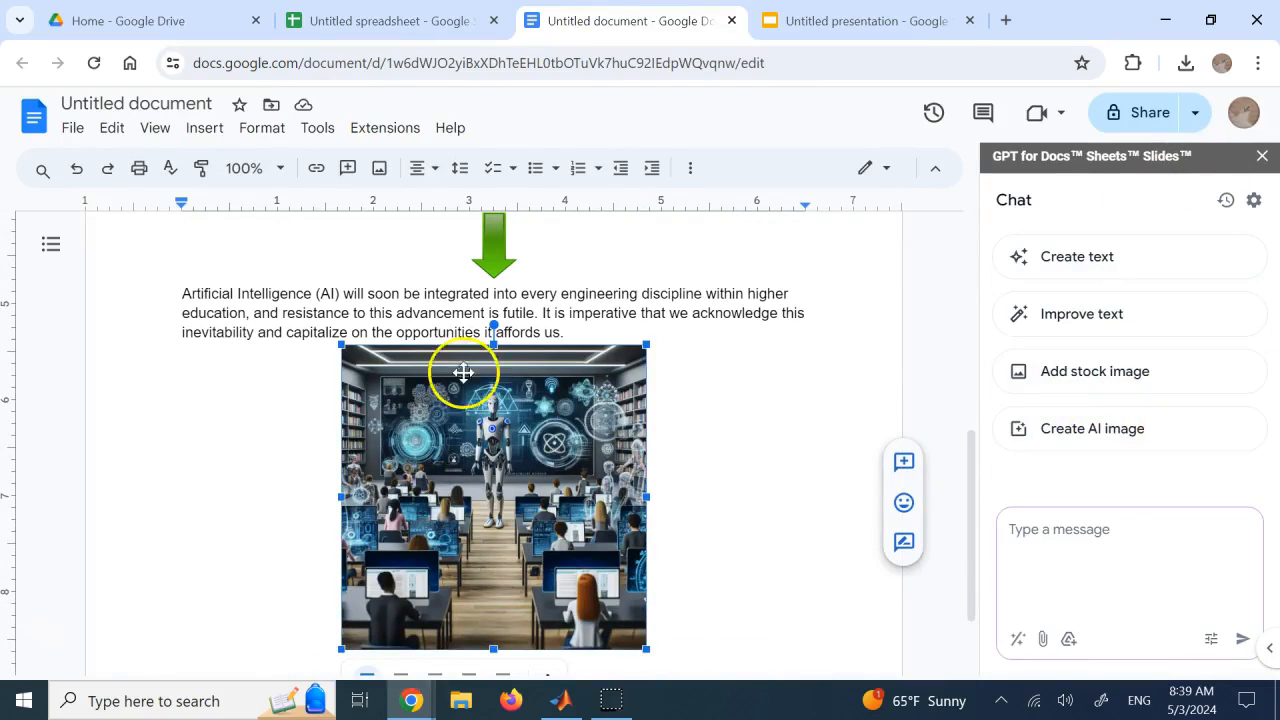
click(1108, 445)
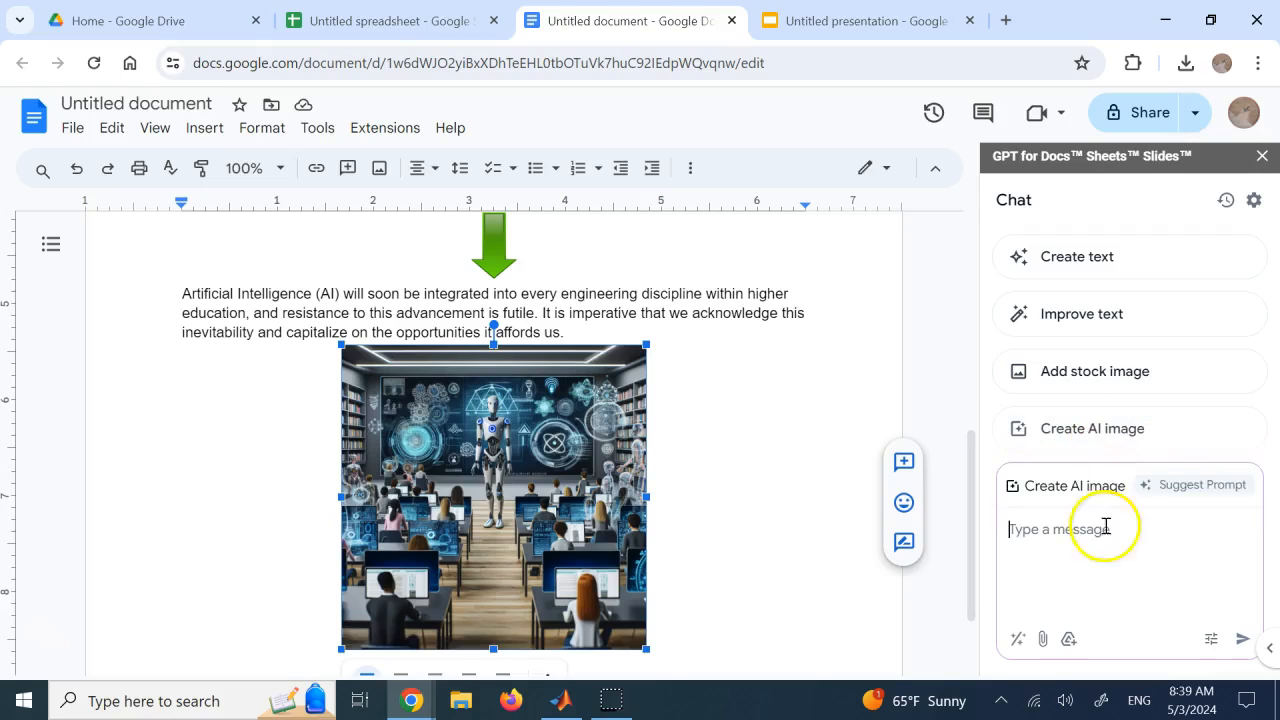
click(1097, 486)
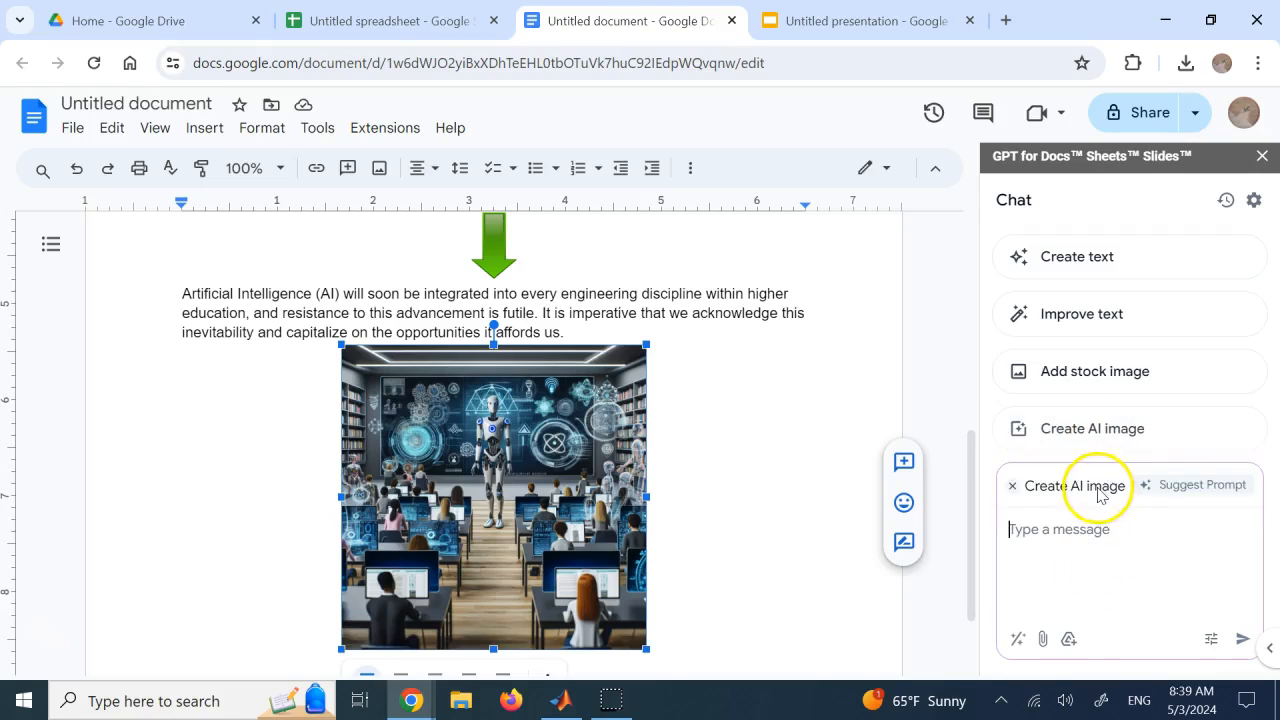
click(1097, 523)
text(cr)
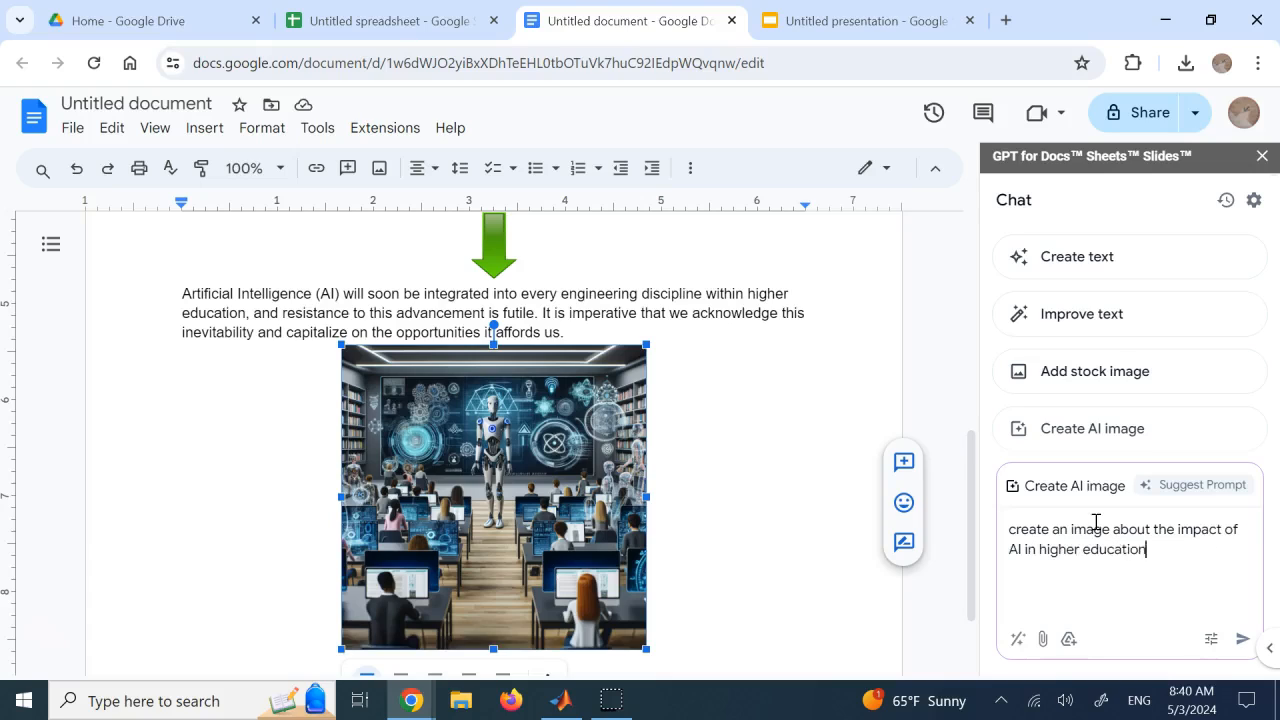
key(Return)
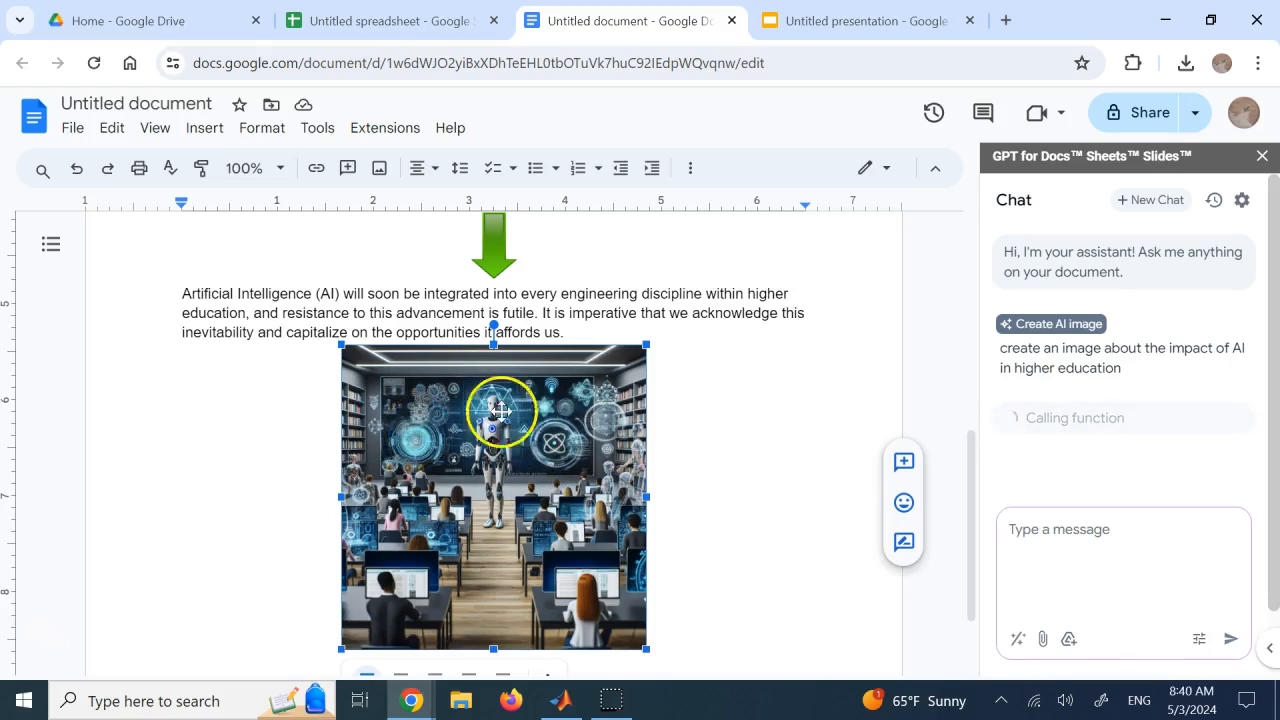
click(573, 324)
scroll(573, 324, up, 5)
scroll(573, 324, down, 6)
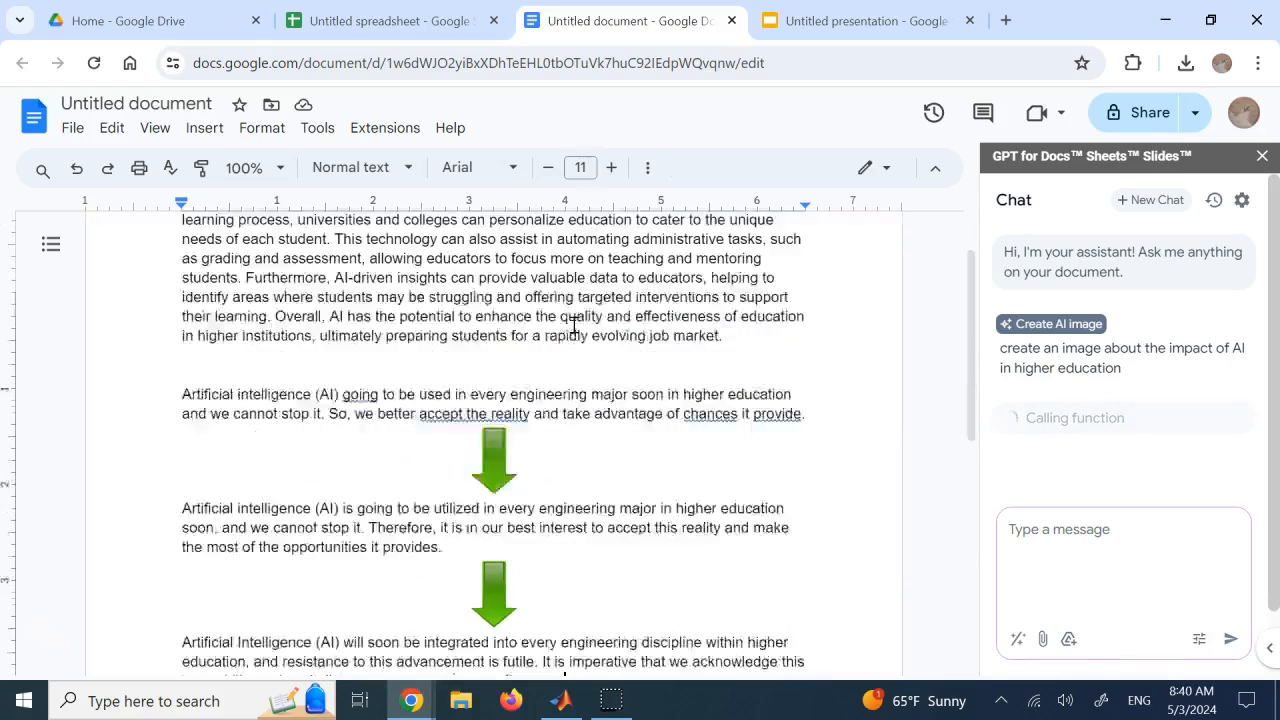
scroll(575, 324, down, 1)
scroll(575, 324, up, 8)
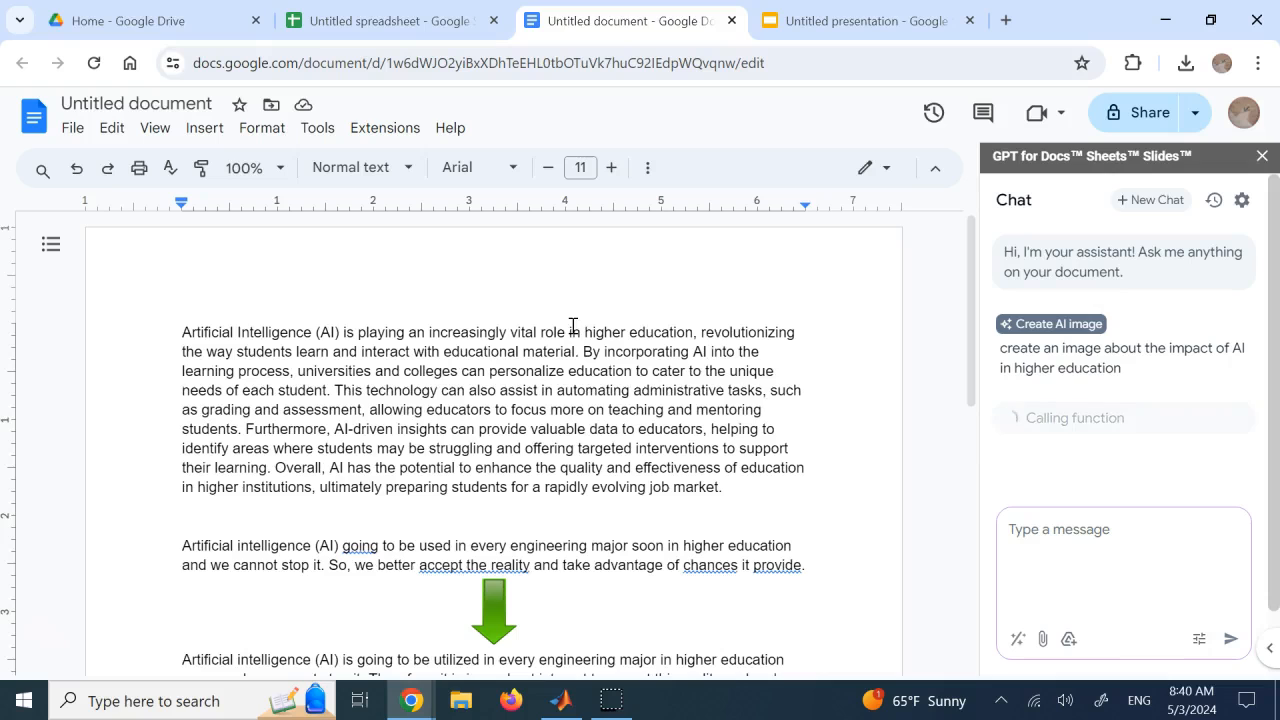
click(597, 326)
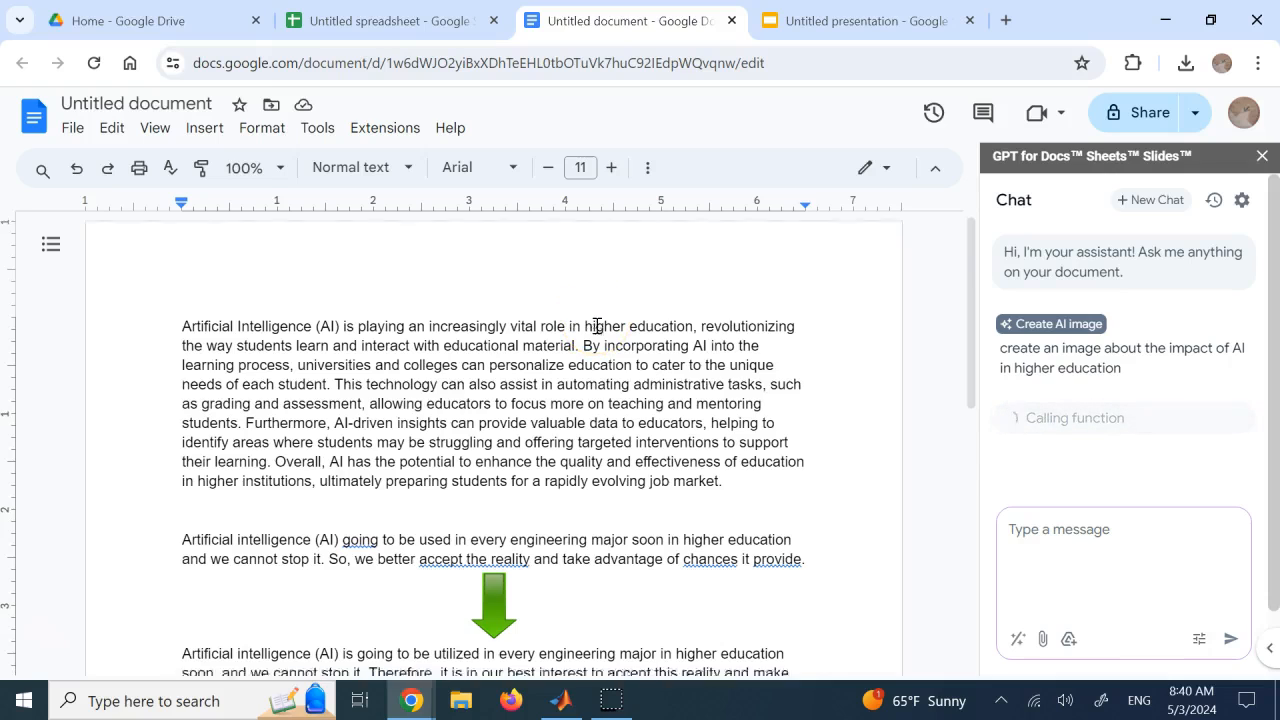
scroll(597, 326, down, 1)
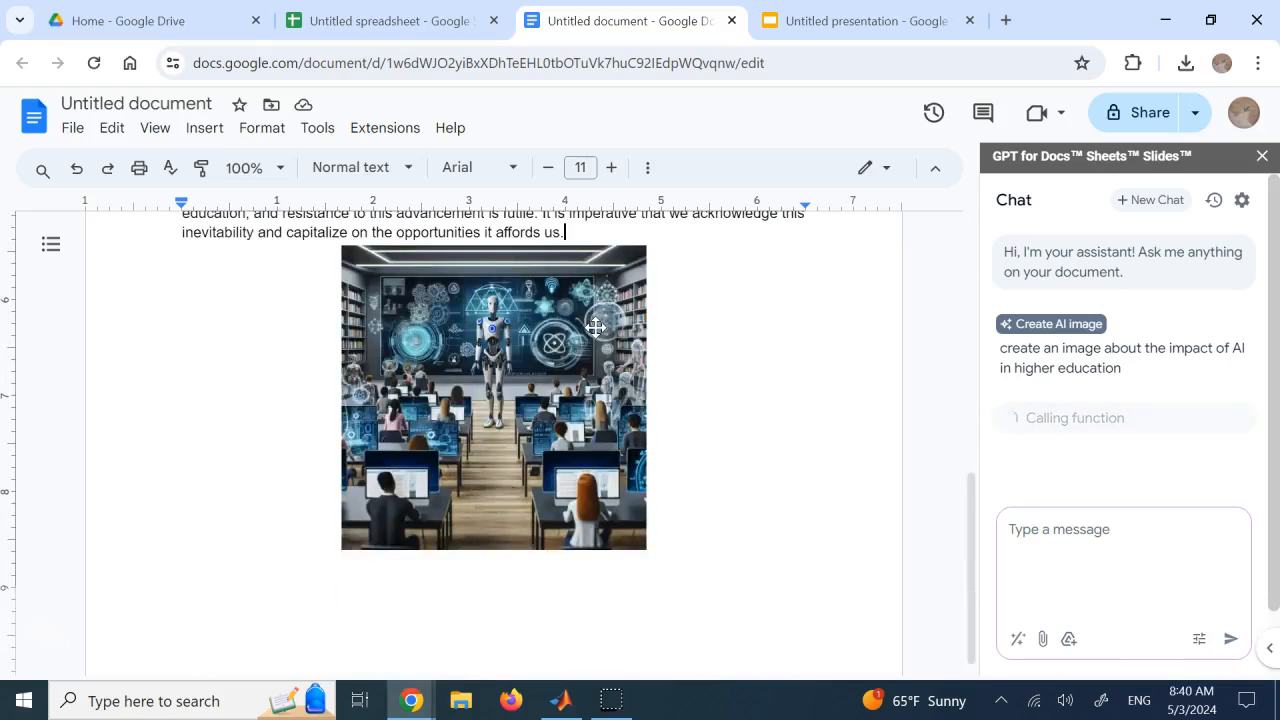
scroll(596, 327, up, 6)
click(390, 20)
click(553, 10)
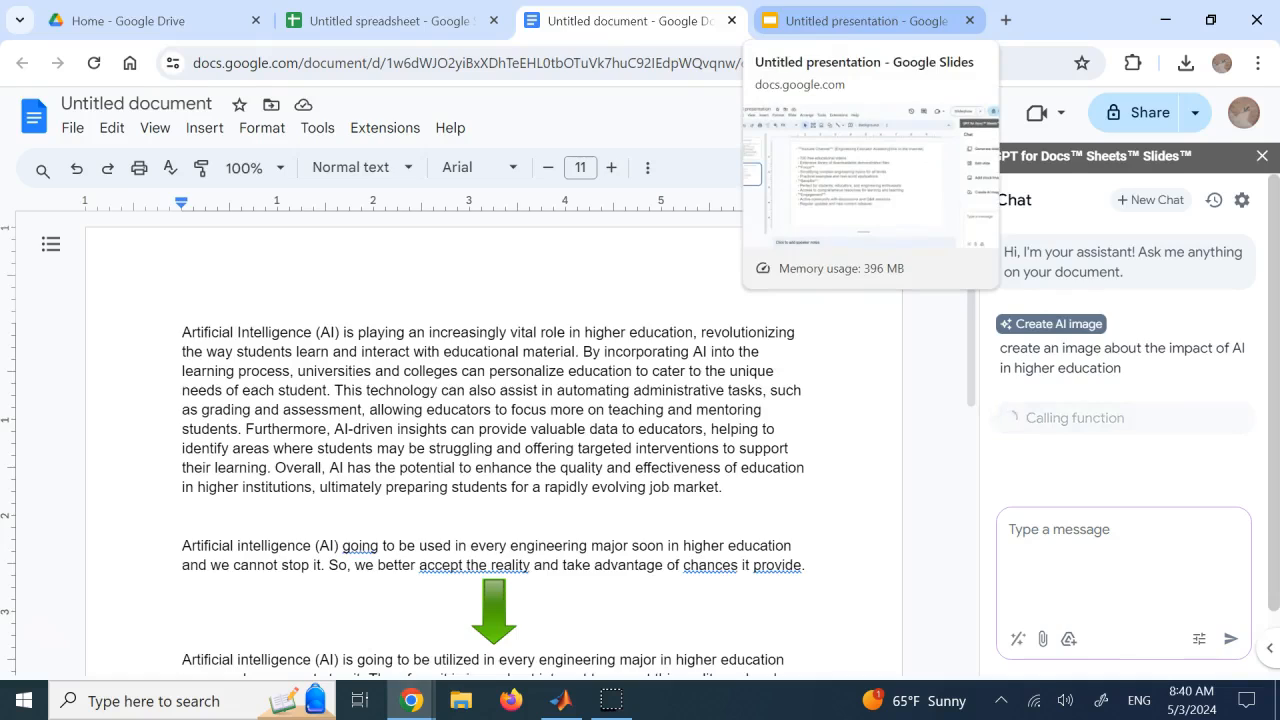
Switch to the untitled presentation and launch the GPT for Slides Sheets Docs chat there
click(860, 20)
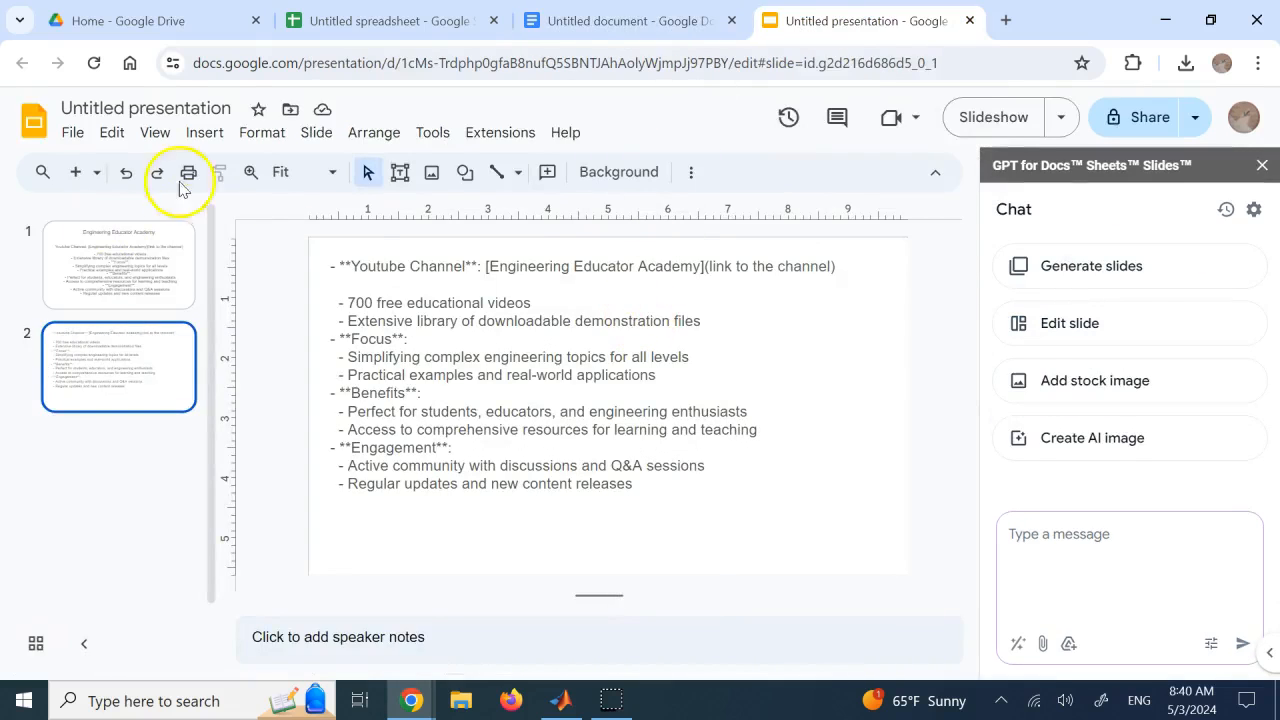
click(500, 133)
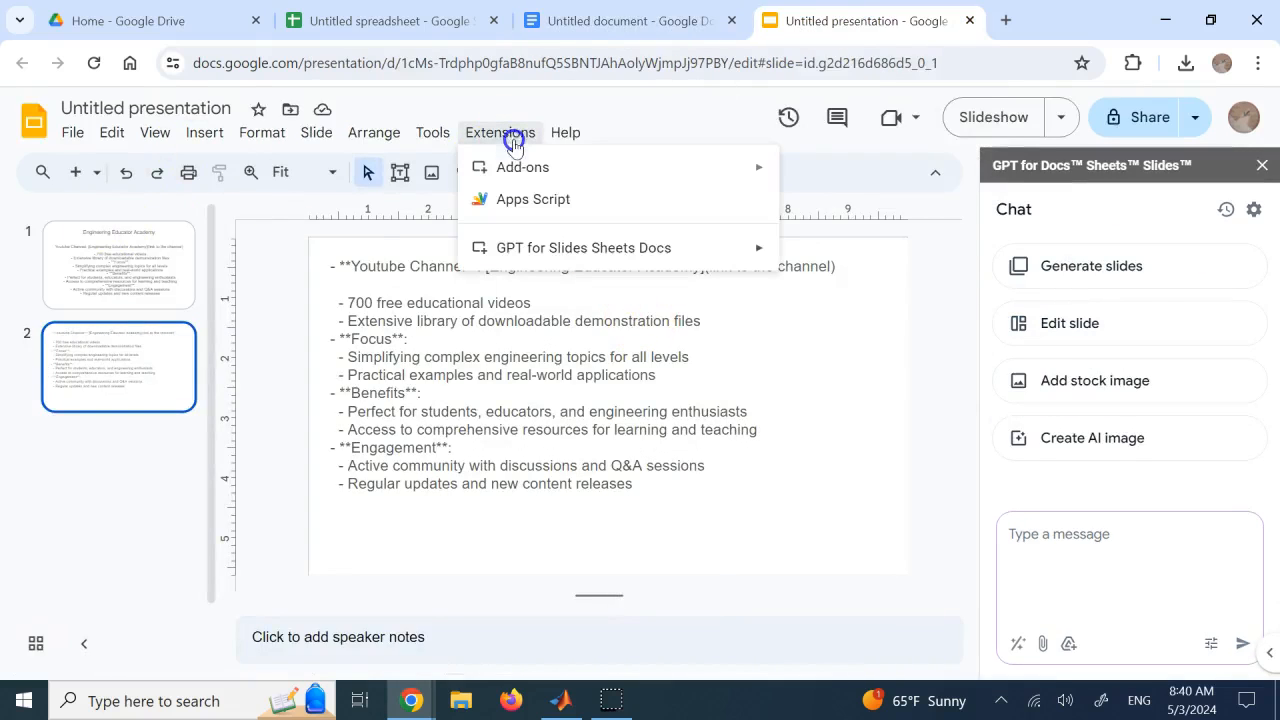
click(587, 250)
click(871, 256)
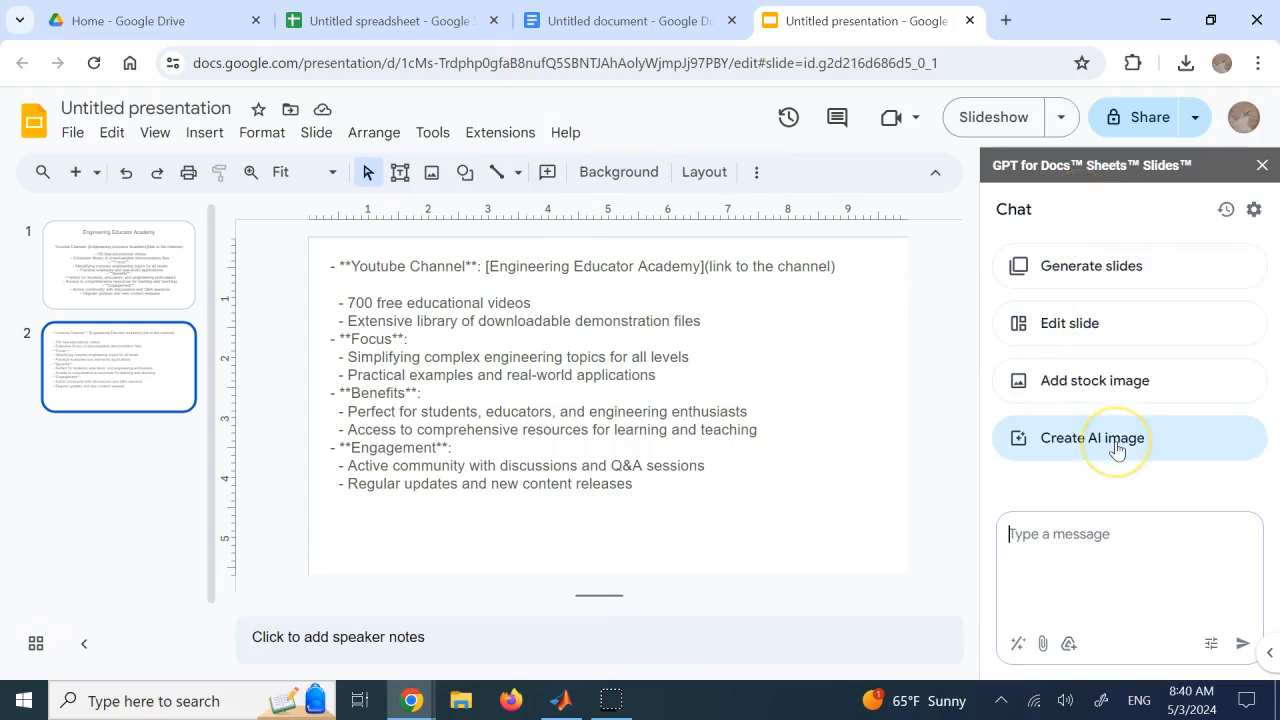
Return to the document and examine the generated AI images and their insert option in the chat
click(677, 23)
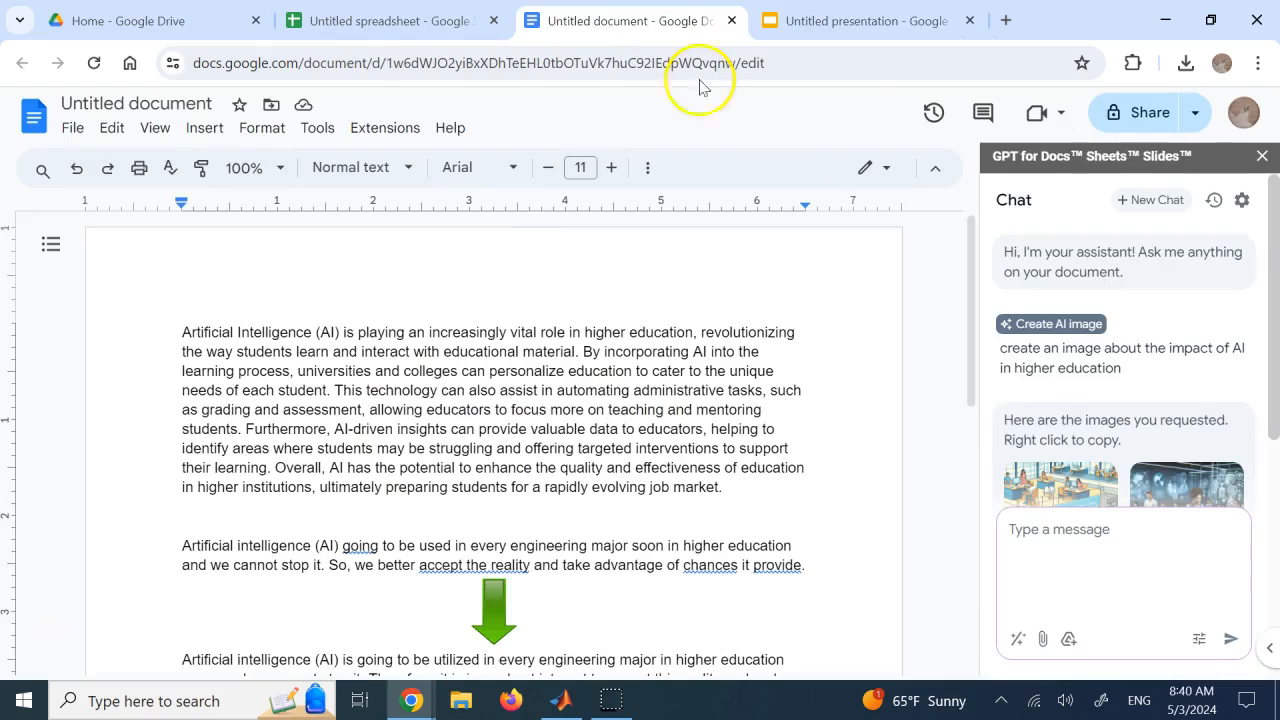
scroll(1230, 305, down, 5)
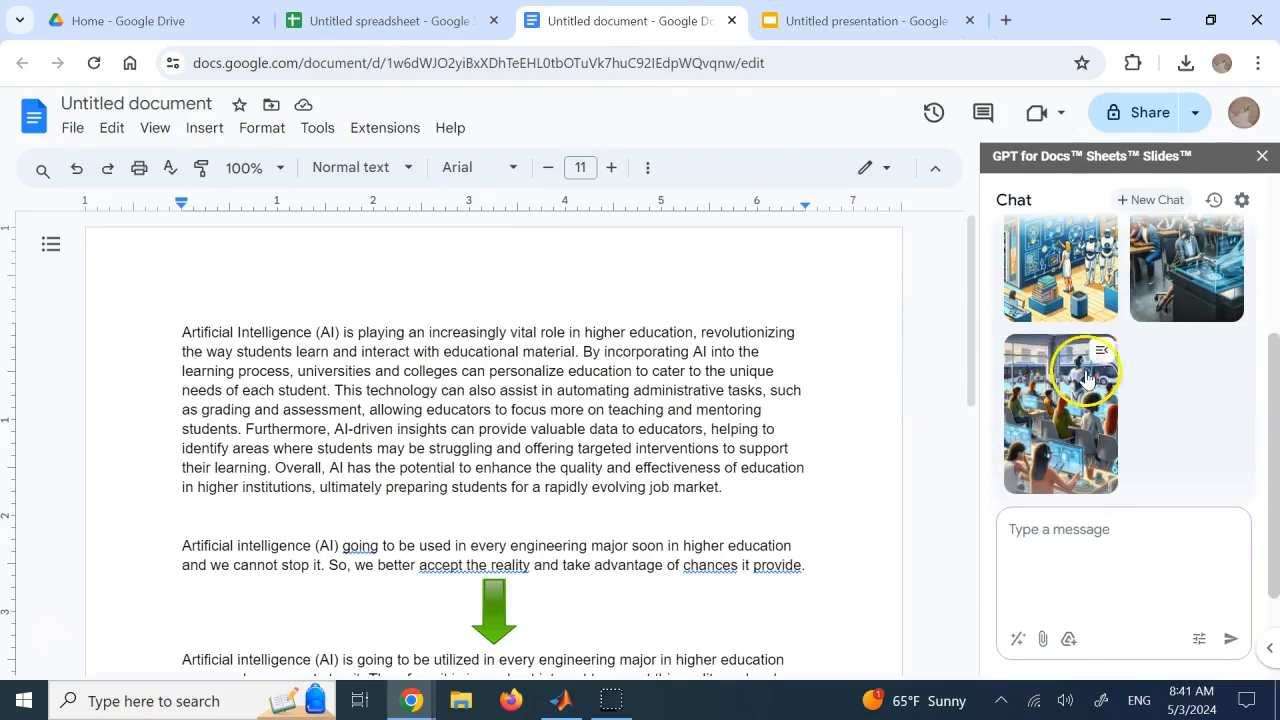
scroll(1170, 285, up, 2)
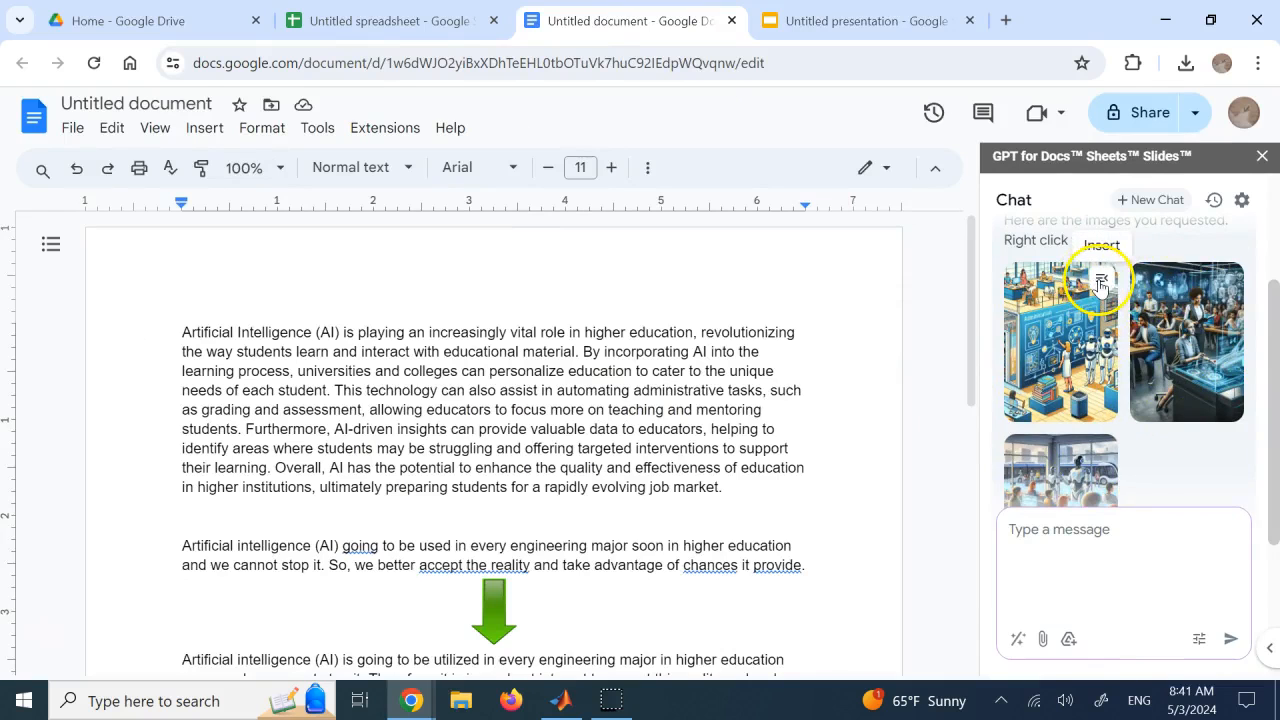
click(1100, 284)
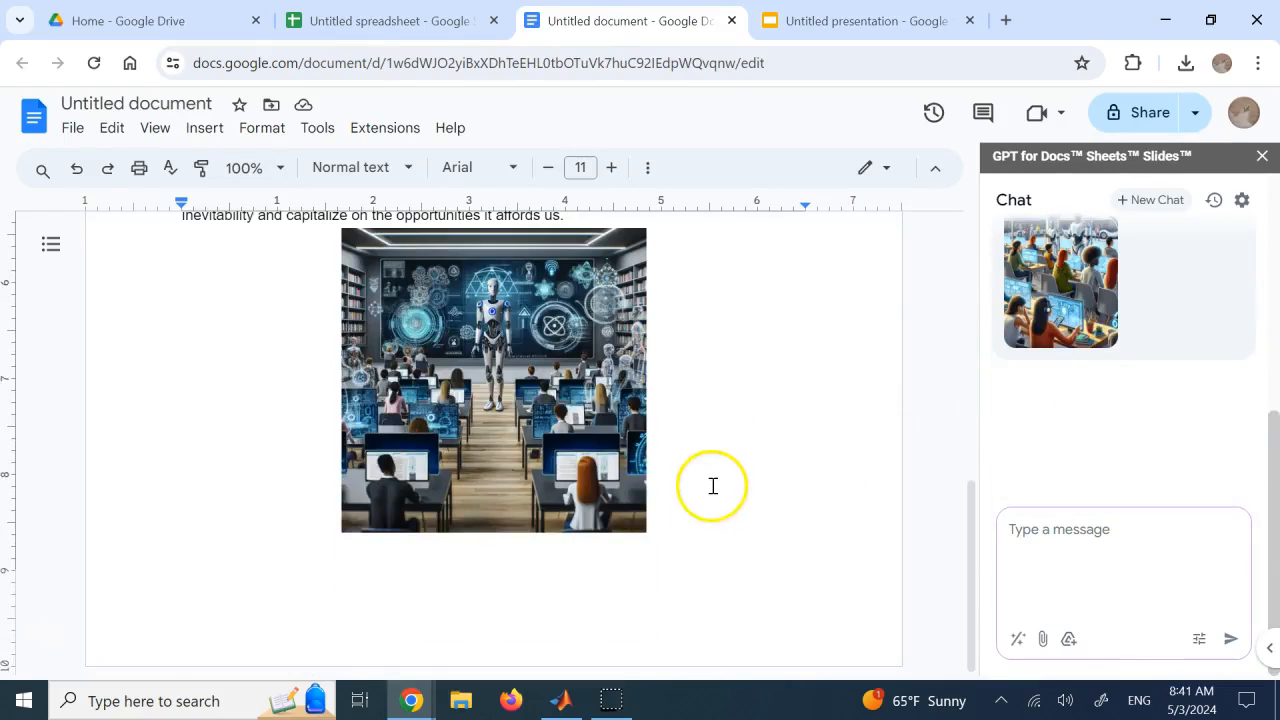
Add blank lines below the robot classroom picture to reach page 2, and insert the last generated image of students at computers
key(Return)
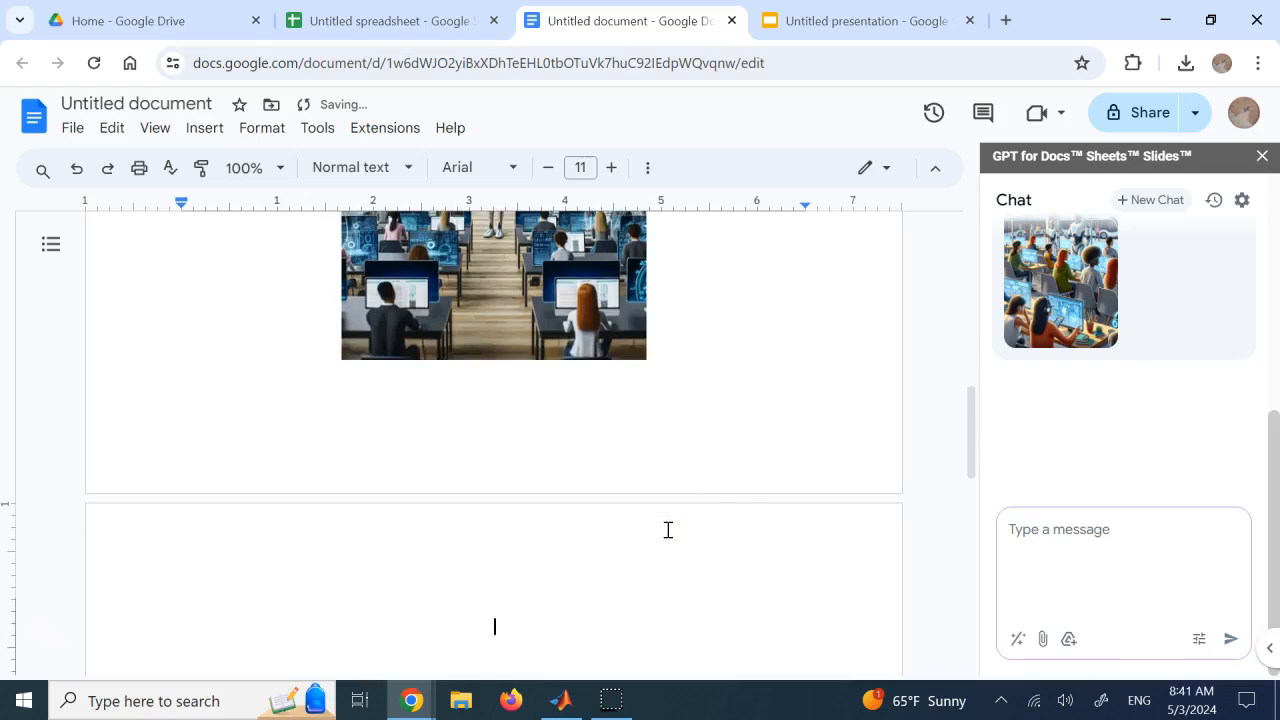
scroll(1143, 300, up, 3)
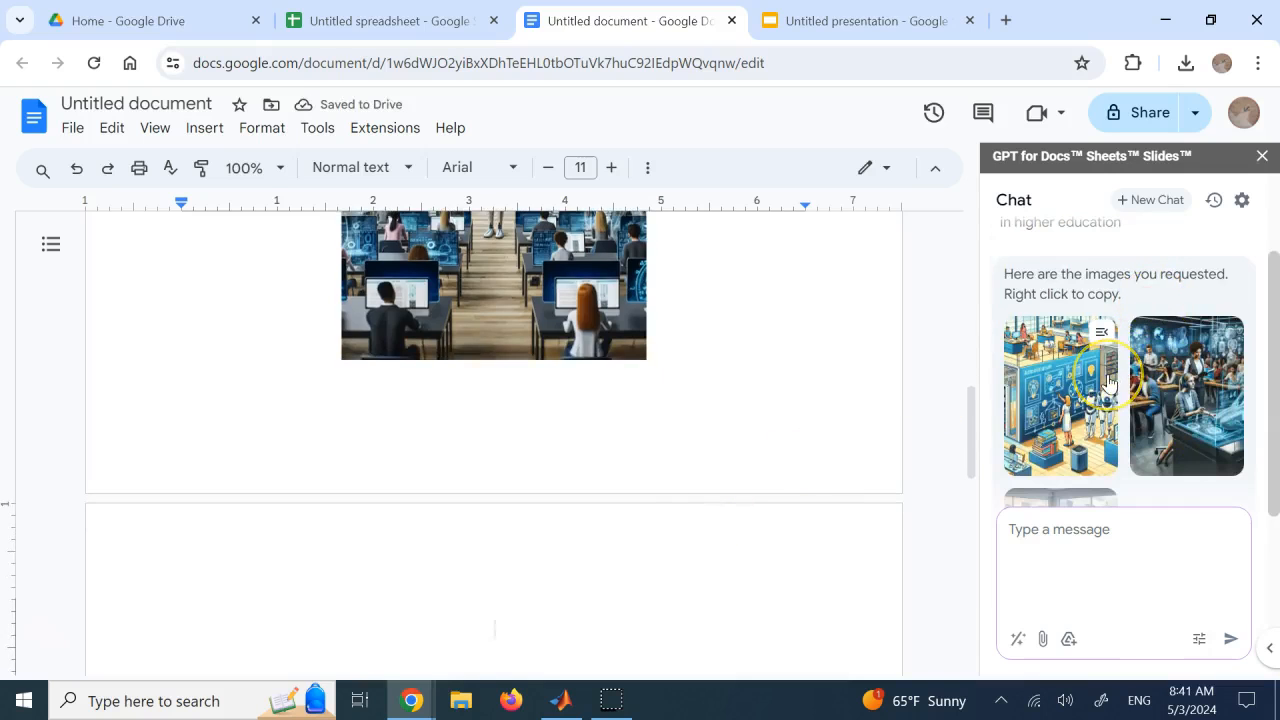
scroll(1160, 380, down, 2)
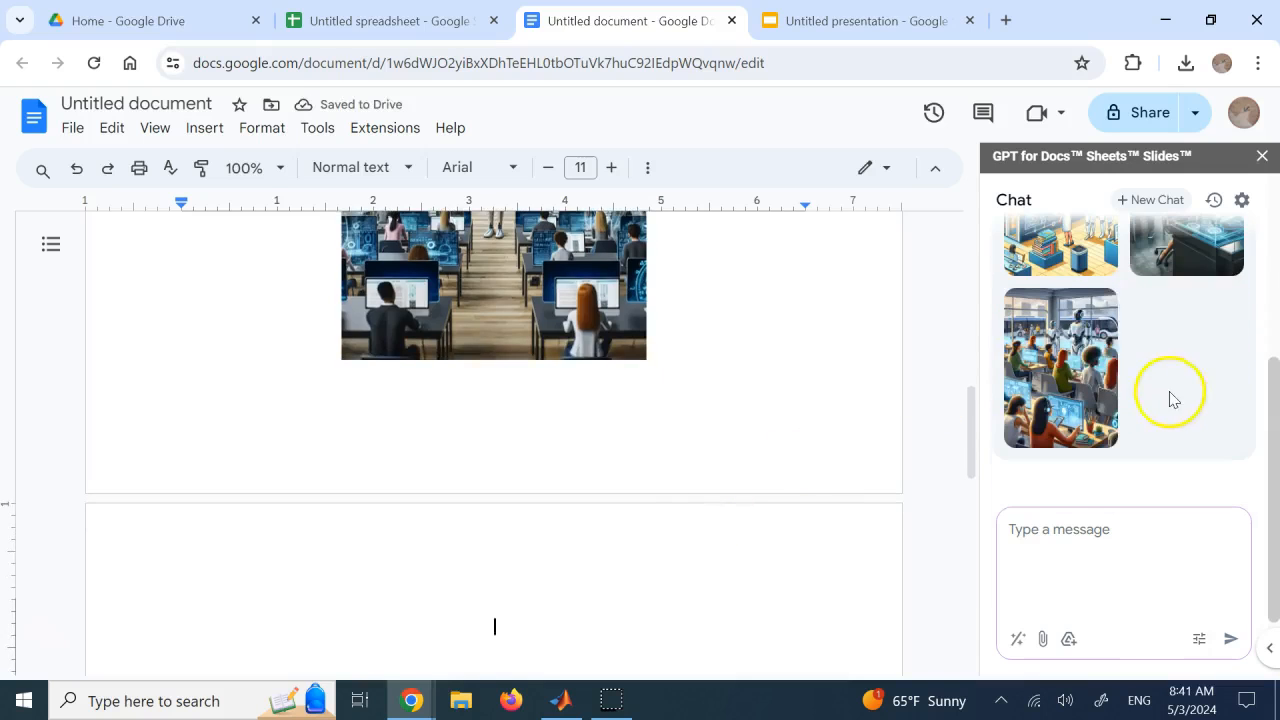
click(1101, 311)
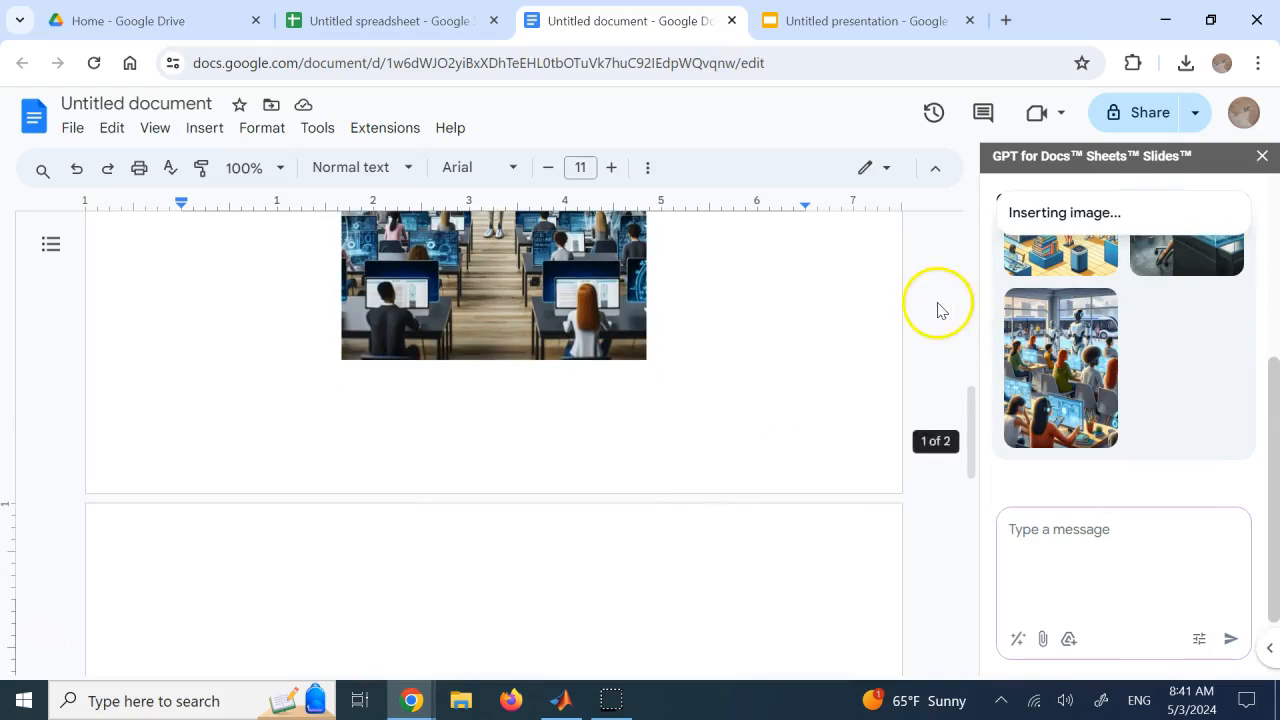
Select the inserted image of students at computers on page 2 of the document and check its placement
scroll(938, 310, down, 2)
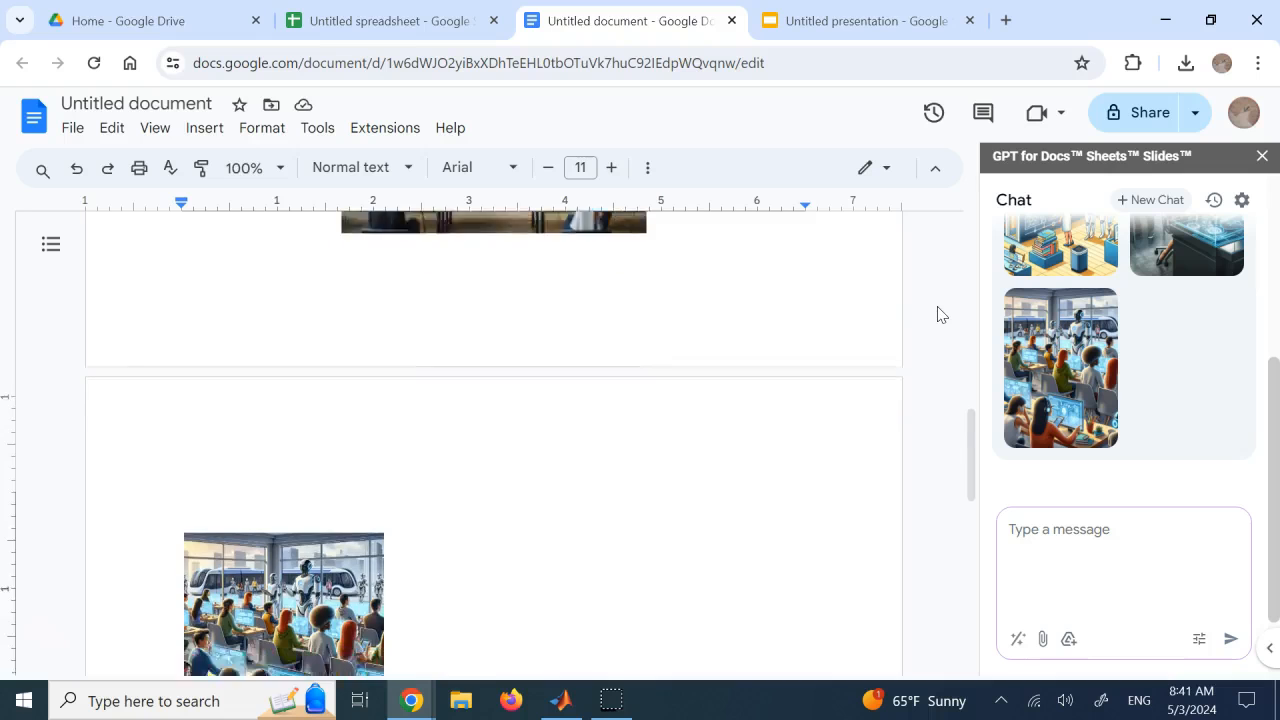
click(310, 535)
scroll(489, 499, down, 2)
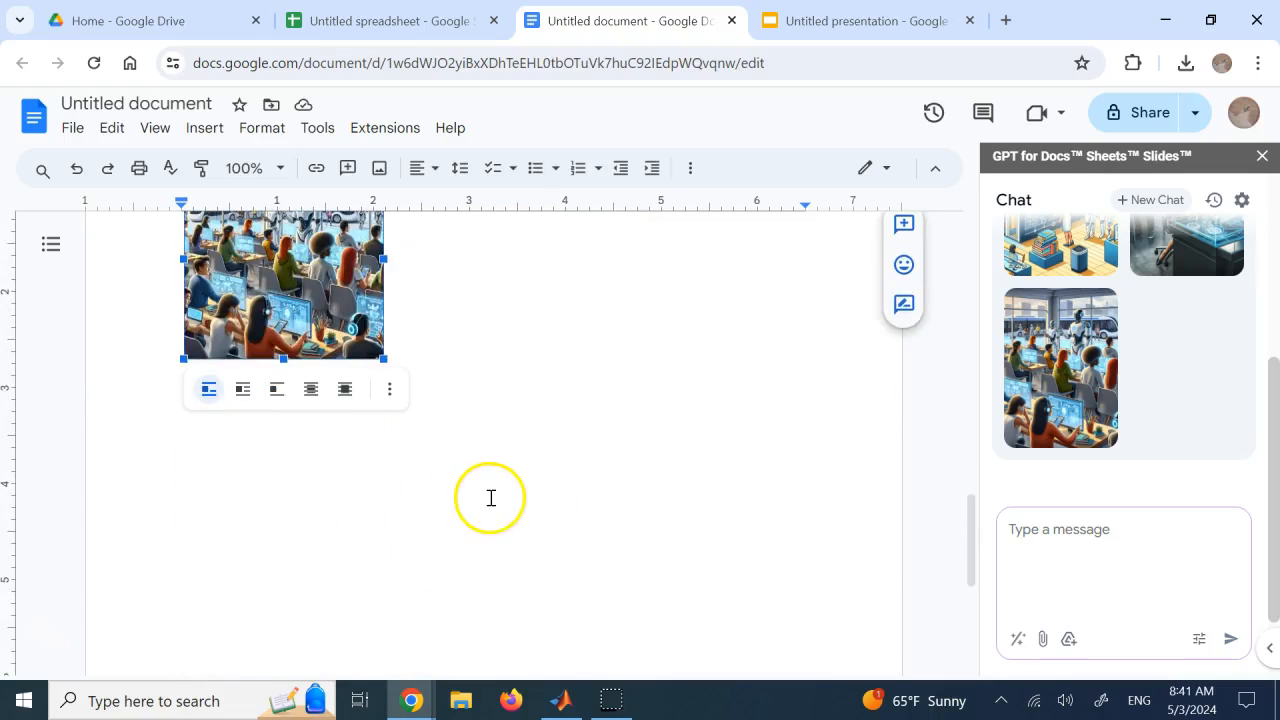
Switch to the untitled presentation, review its two slides and choose the Generate slides mode in the chat
click(826, 21)
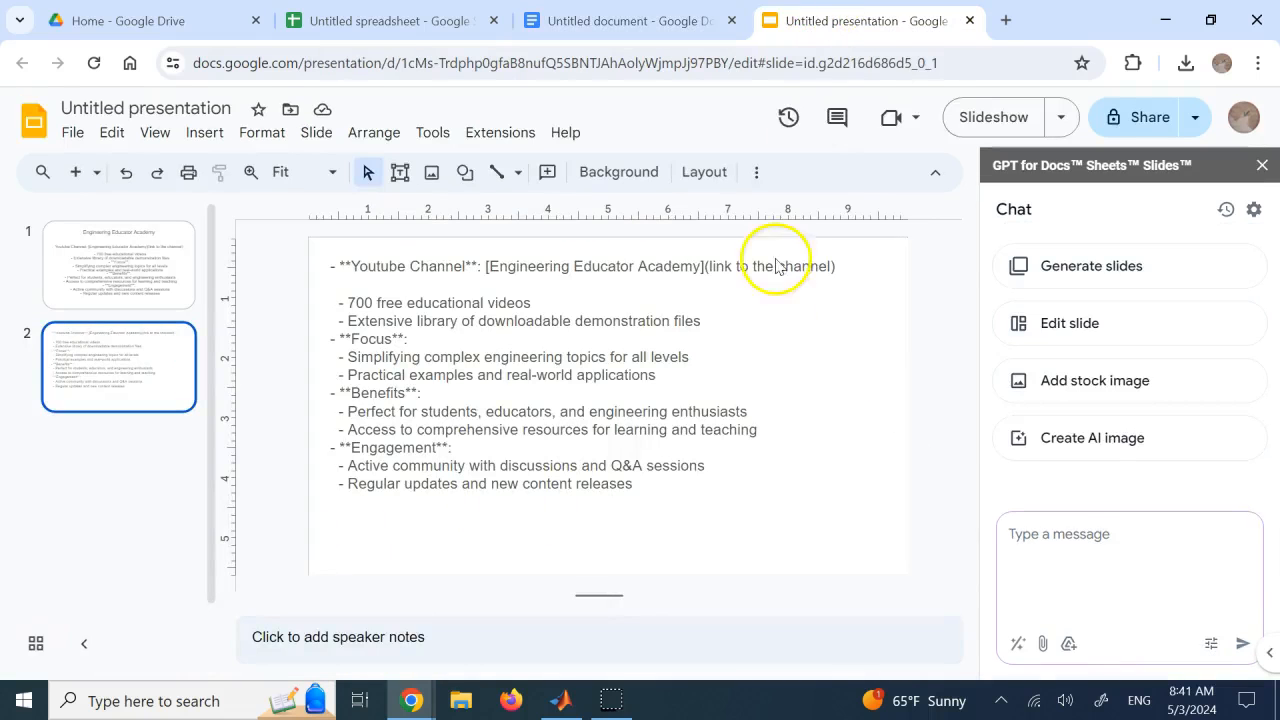
click(786, 350)
click(185, 288)
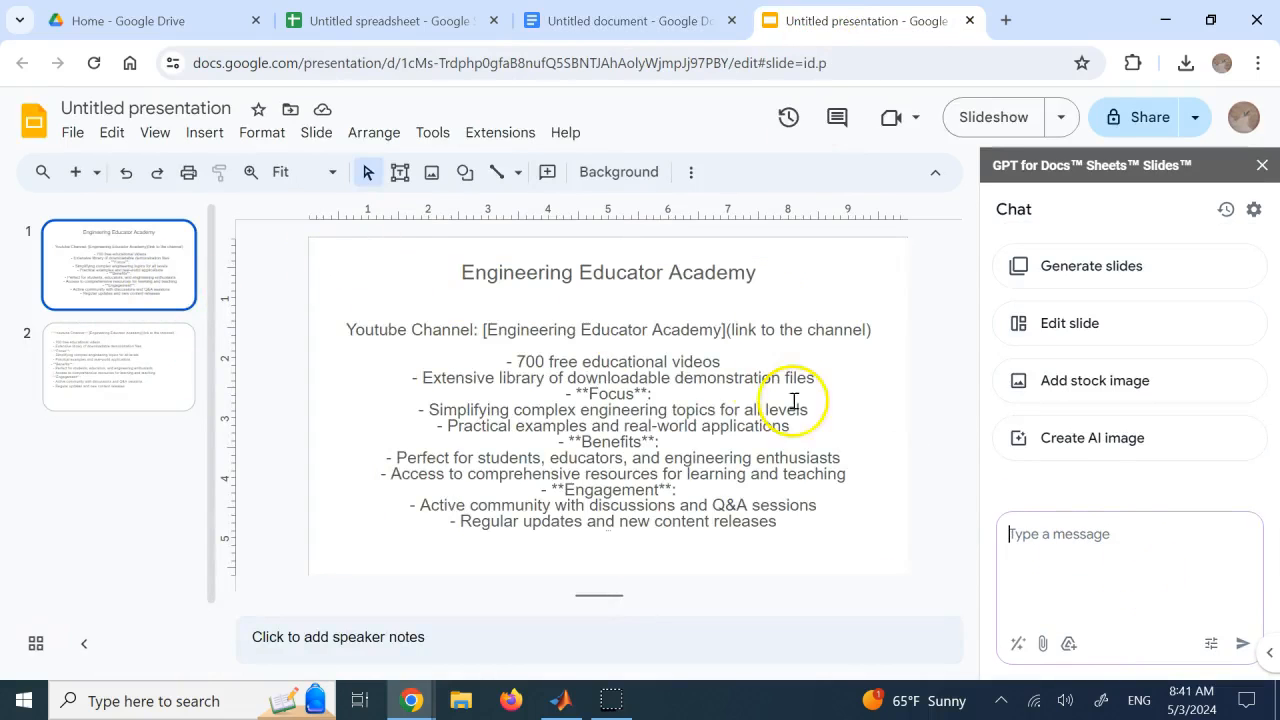
click(1076, 268)
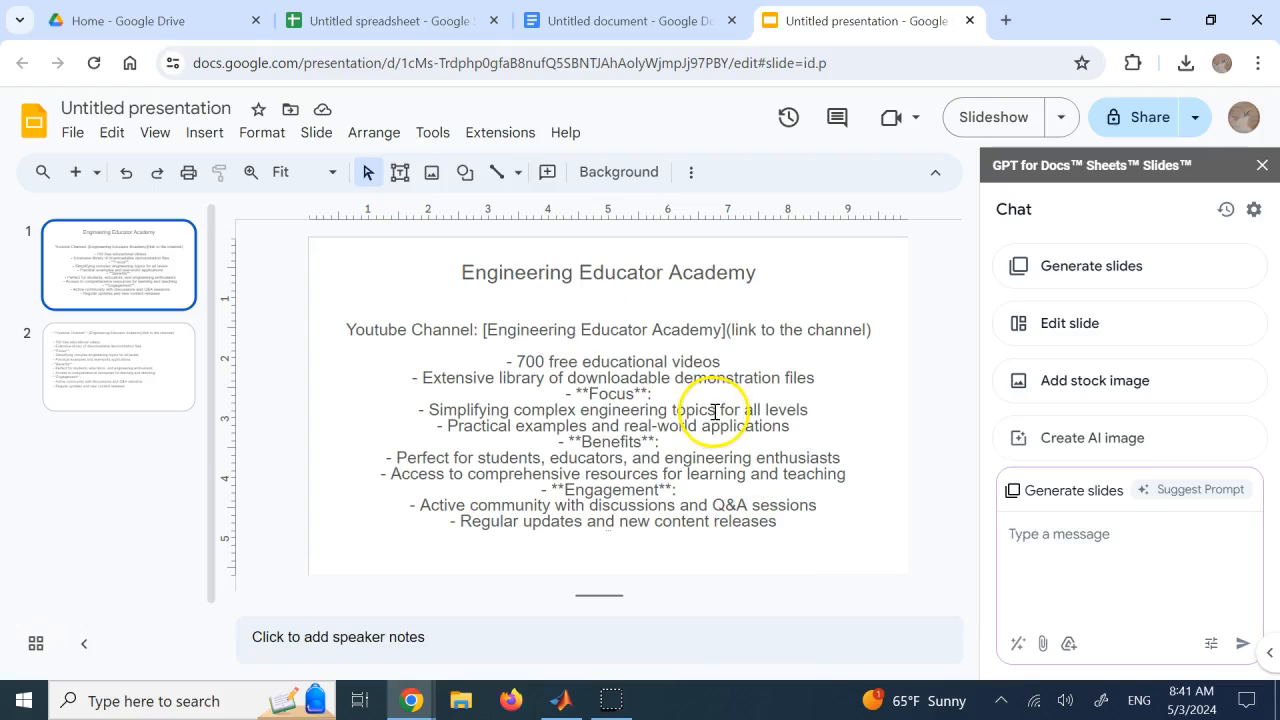
For slide 2, send an Edit slide request: "edit the contents of this slide to do a better job in advertisement"
click(96, 370)
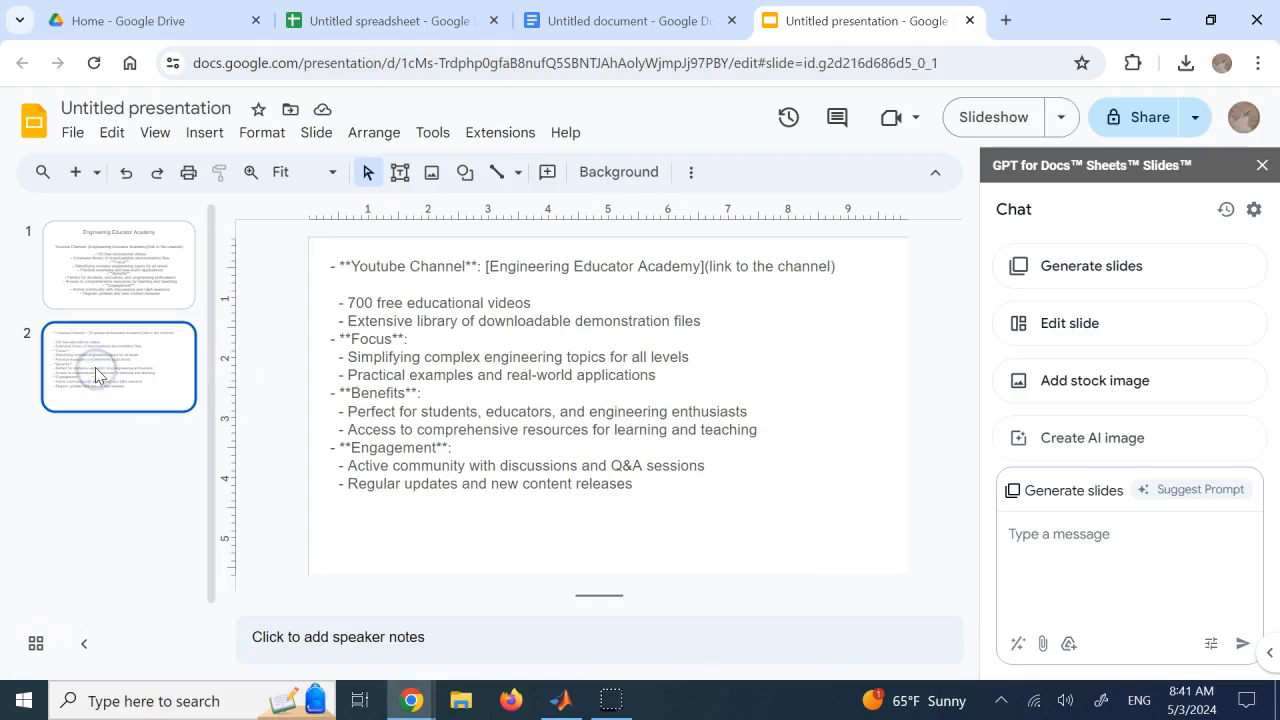
click(1064, 328)
text(edi)
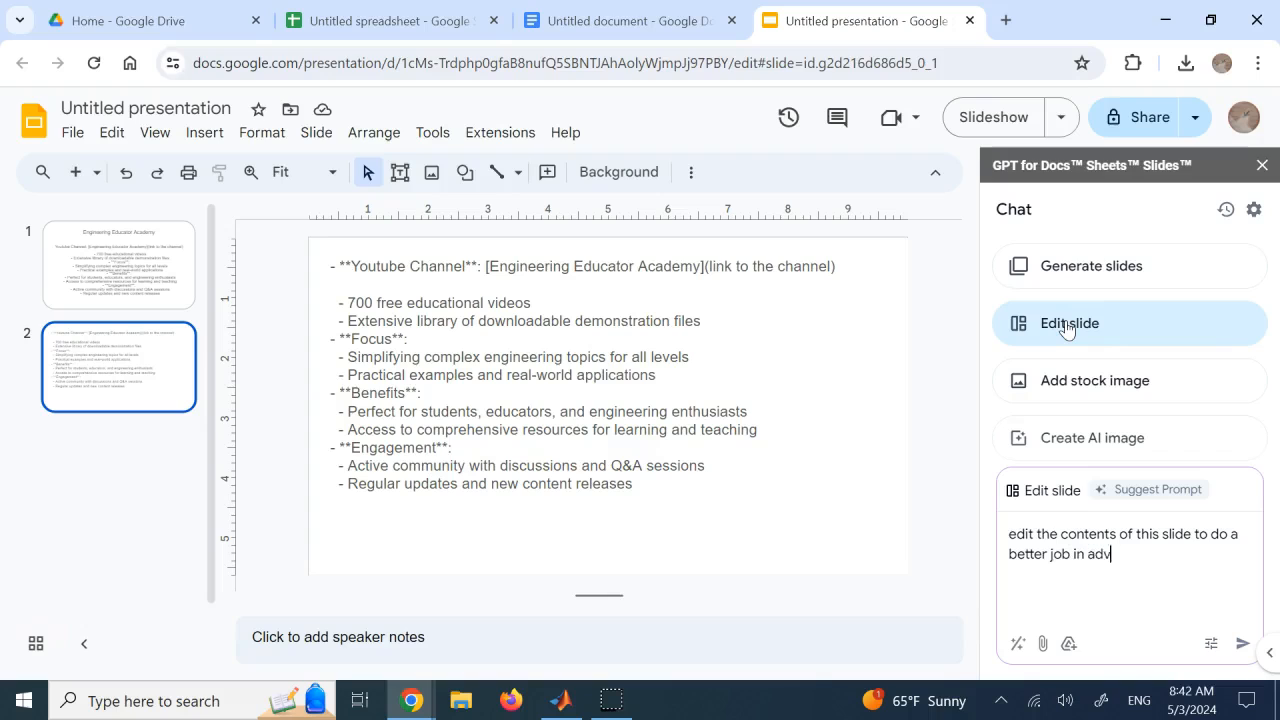
key(Return)
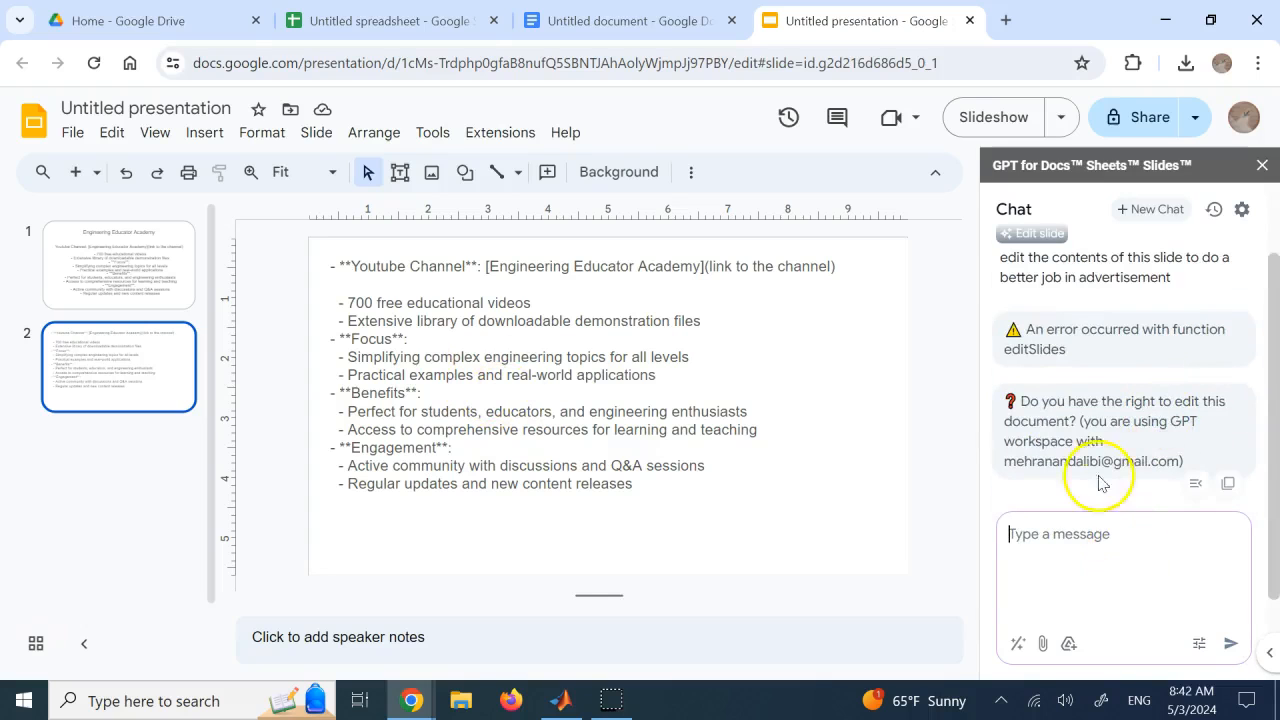
Reply "yes" to the chat's question about edit rights and follow up with "go ahead"
click(1126, 553)
text(yes)
key(Return)
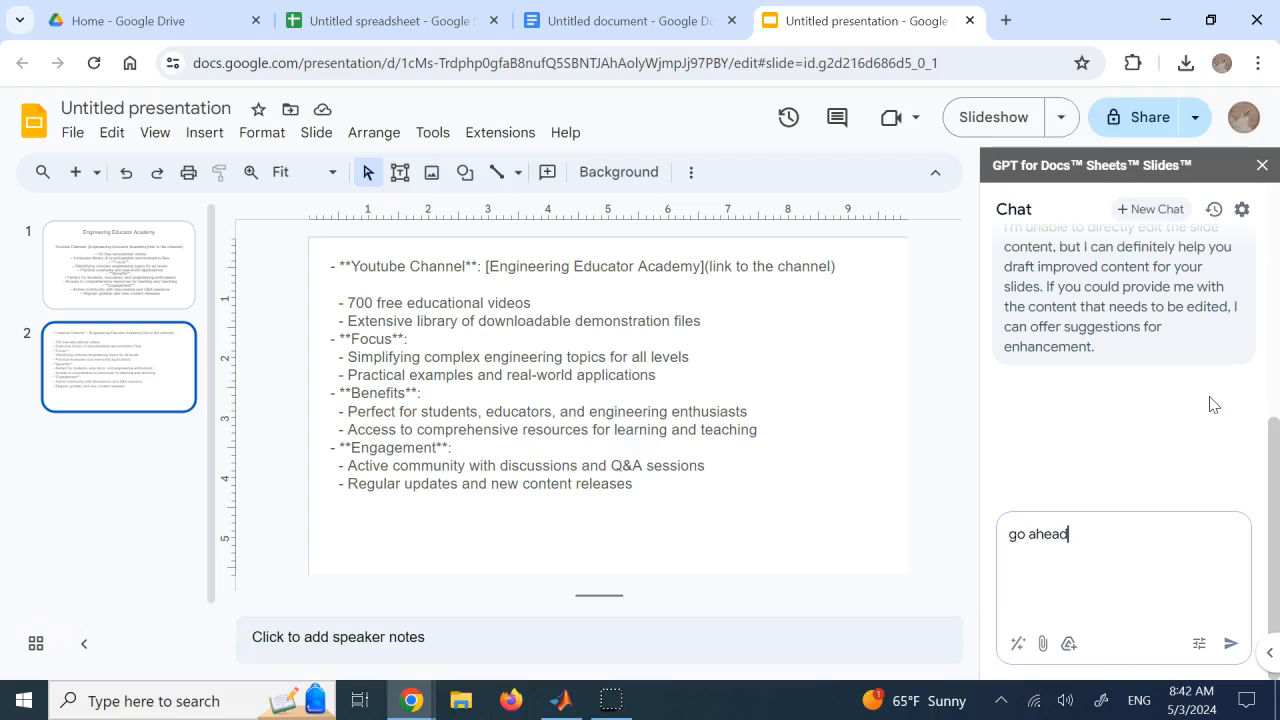
key(Return)
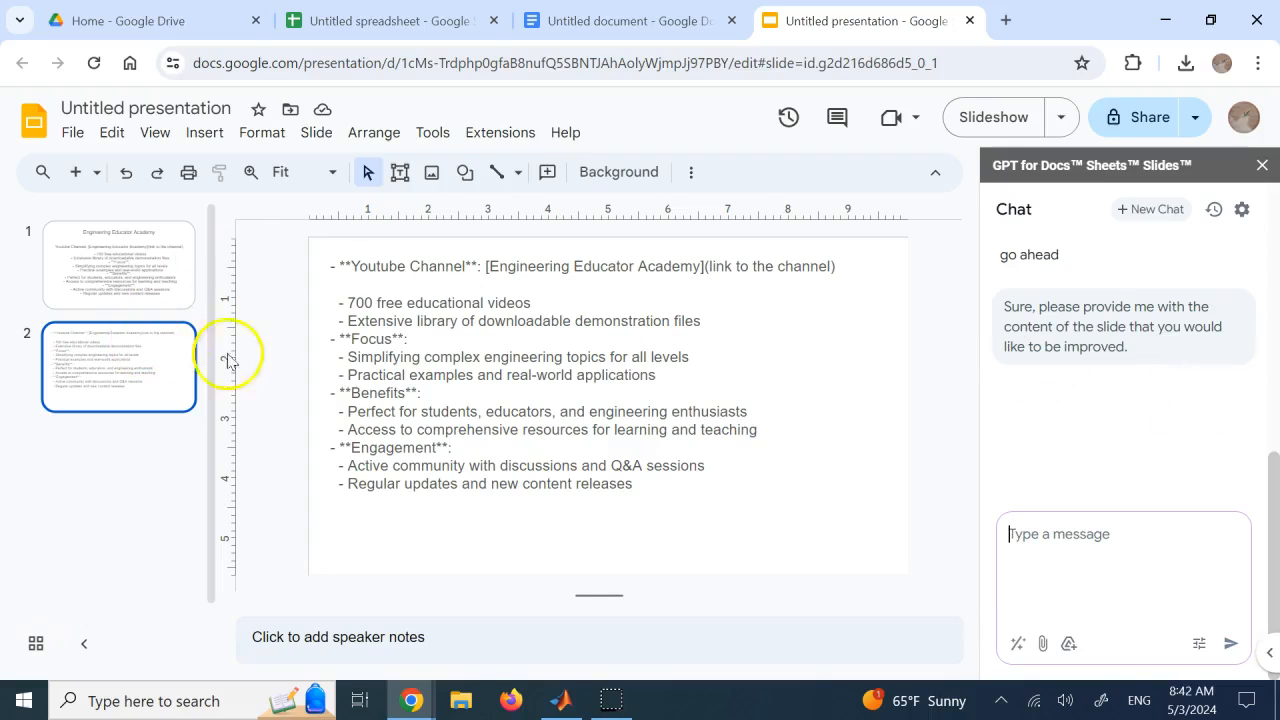
Copy all of slide 2's text into the chat and send it for improvement, and start a new chat
click(675, 390)
drag(643, 491, 336, 254)
key(ctrl+c)
click(1160, 563)
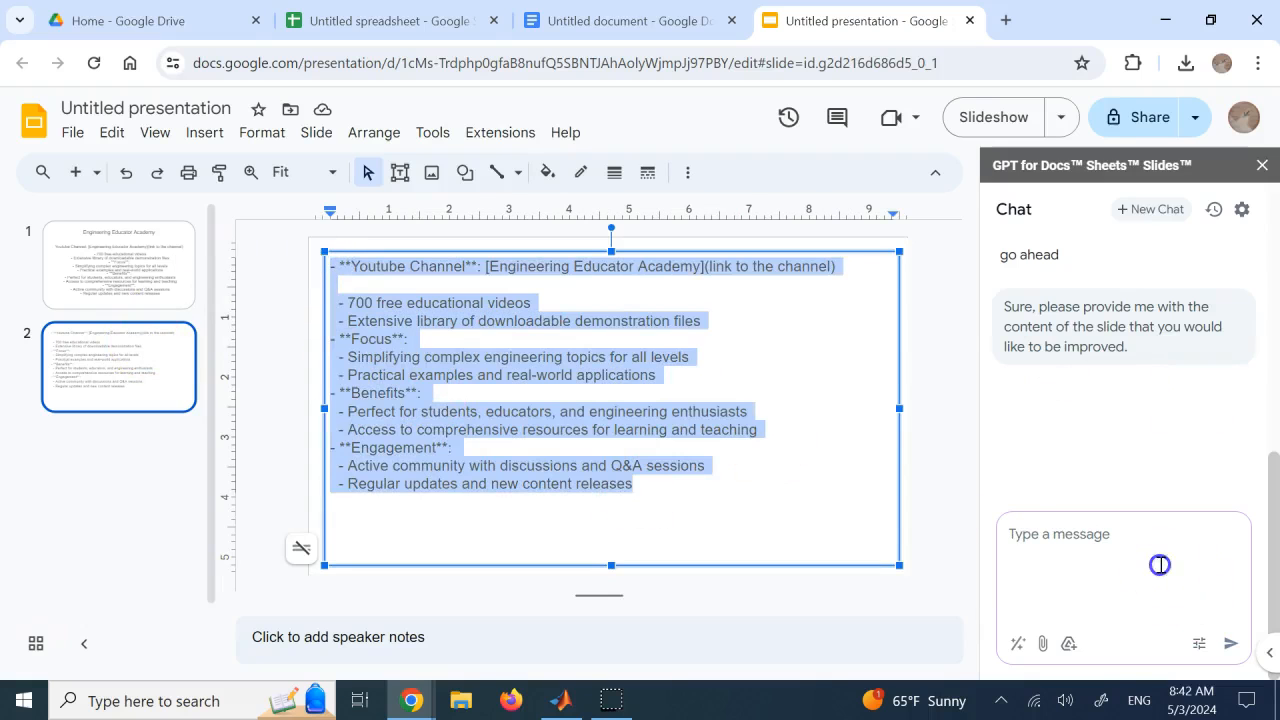
key(ctrl+v)
key(Return)
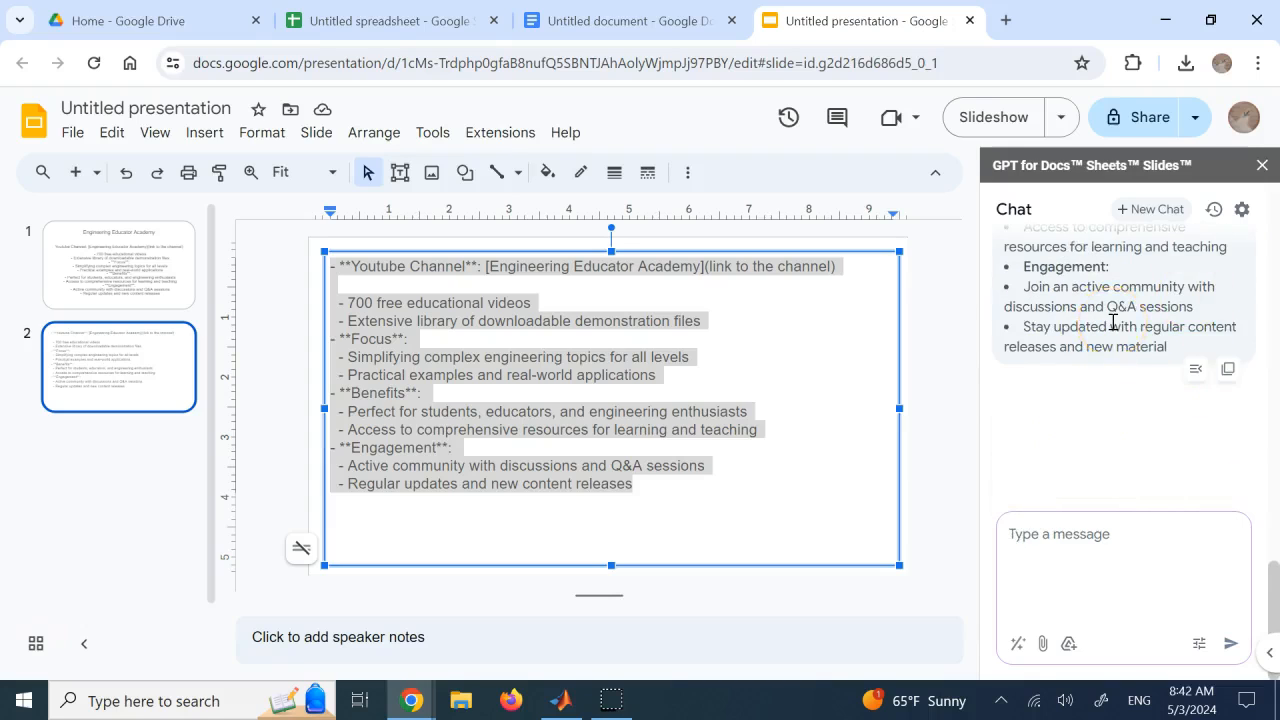
click(1150, 209)
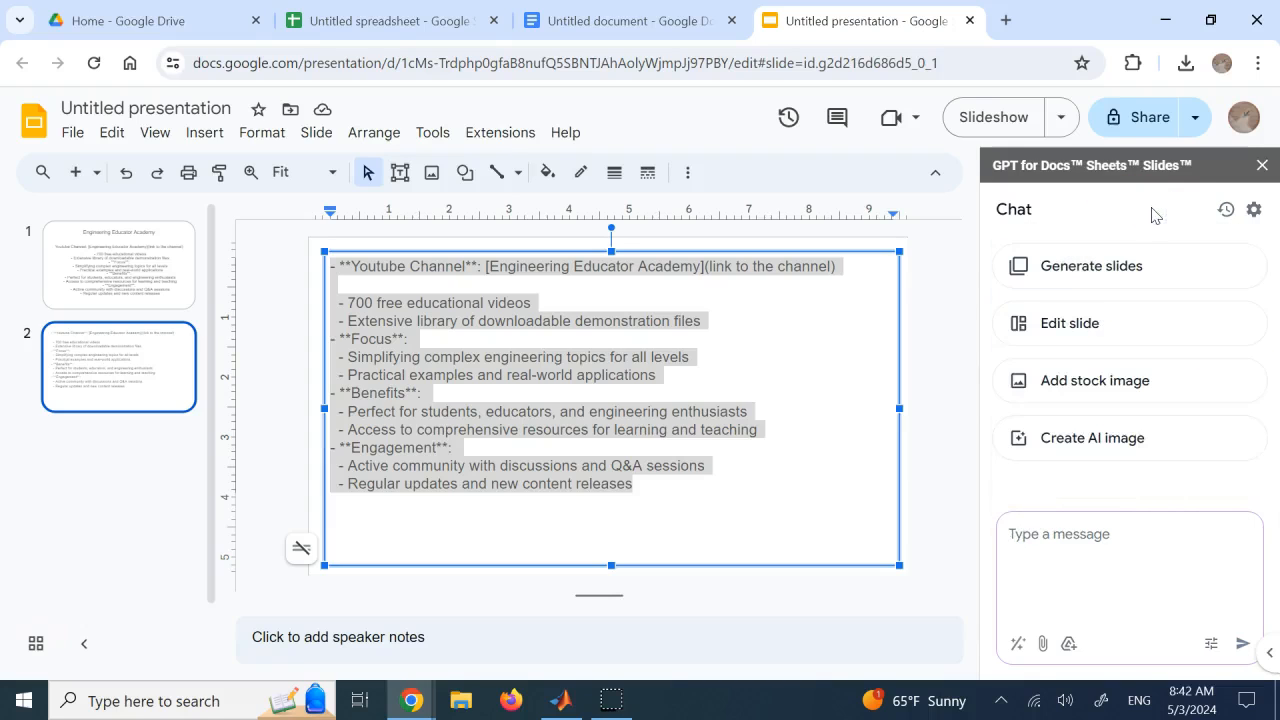
click(1124, 444)
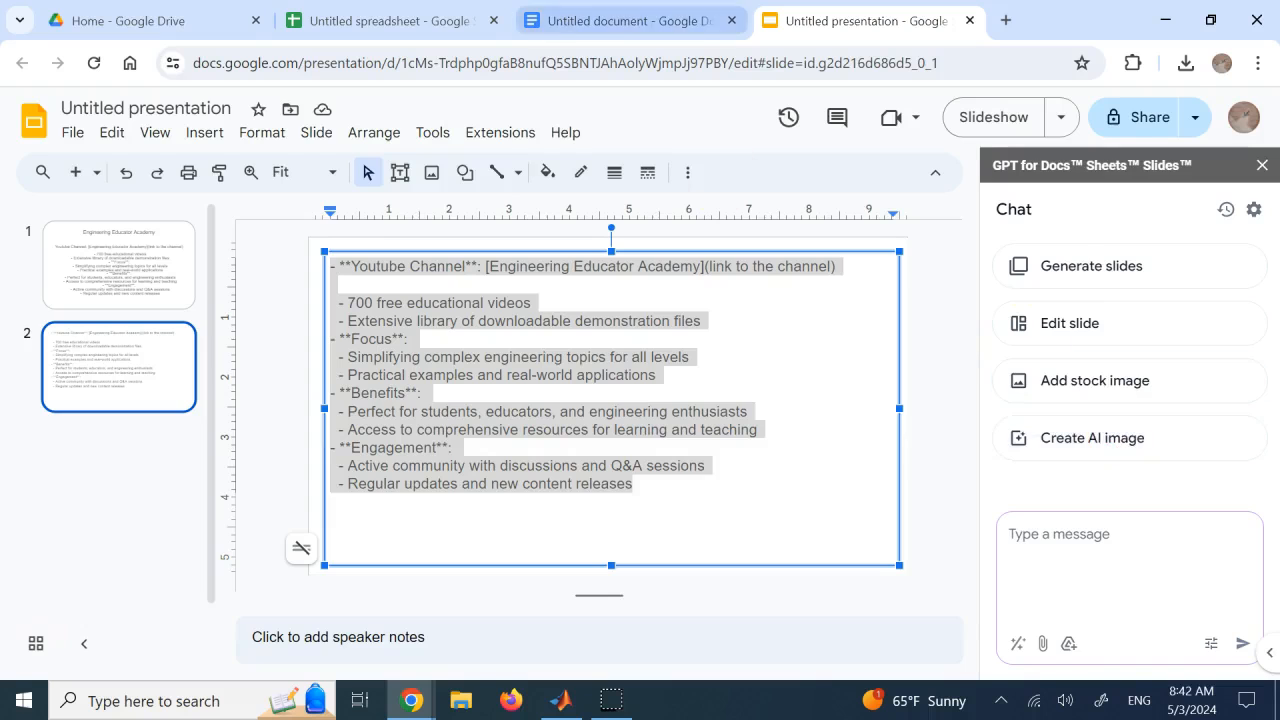
Return to the untitled spreadsheet and look over the temperature table, the Spanish translations and the Arizona city list
click(636, 21)
click(400, 21)
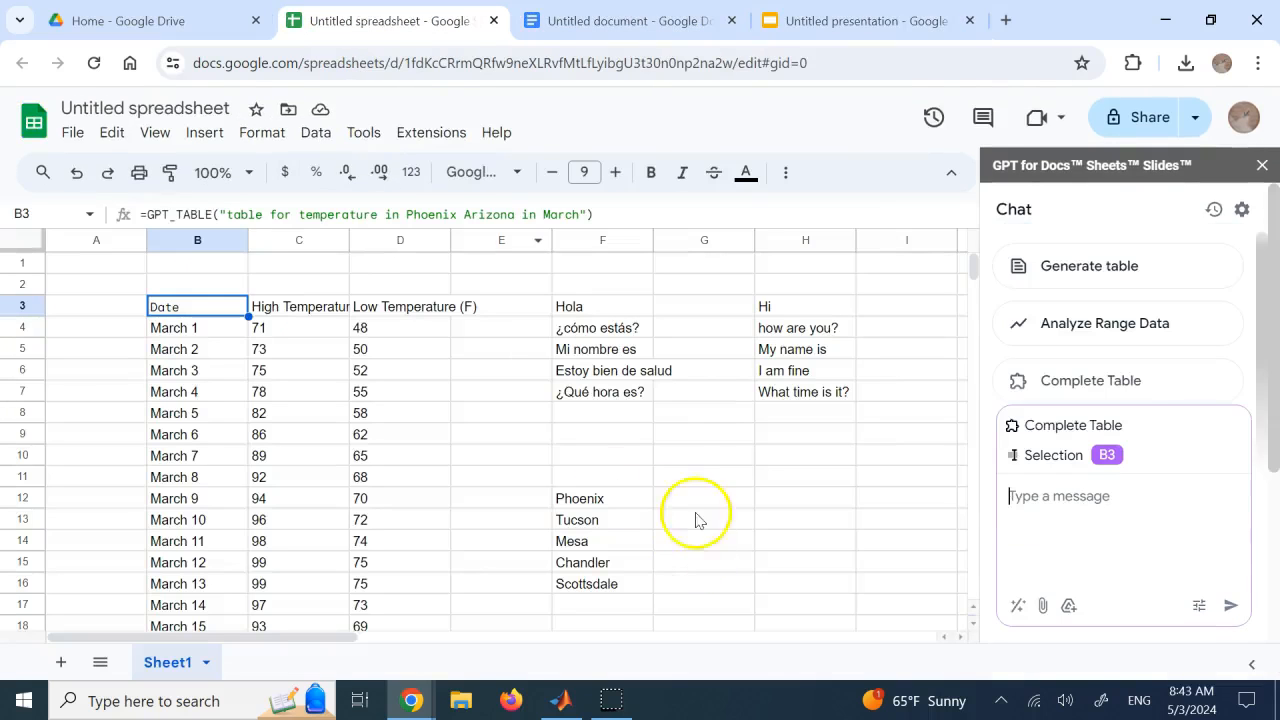
click(689, 430)
click(574, 372)
Switch to Google Drive and examine which file types can be created, including the additional ones
click(150, 21)
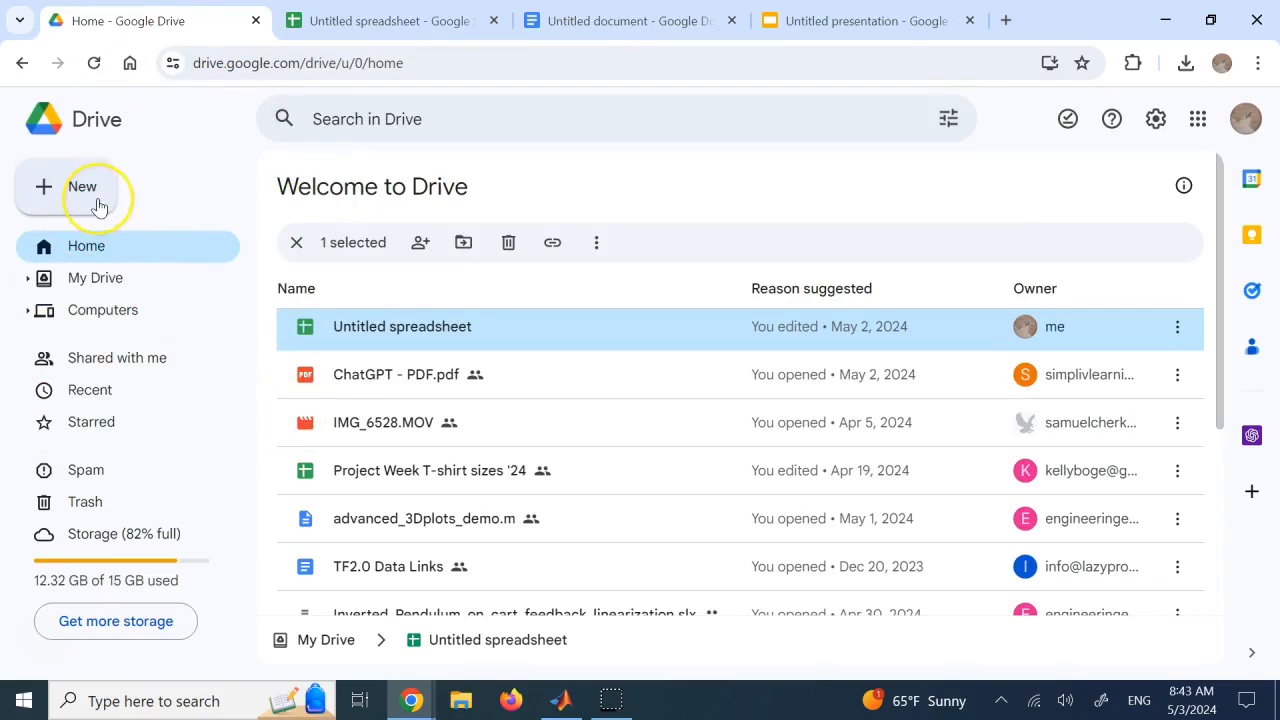
click(97, 200)
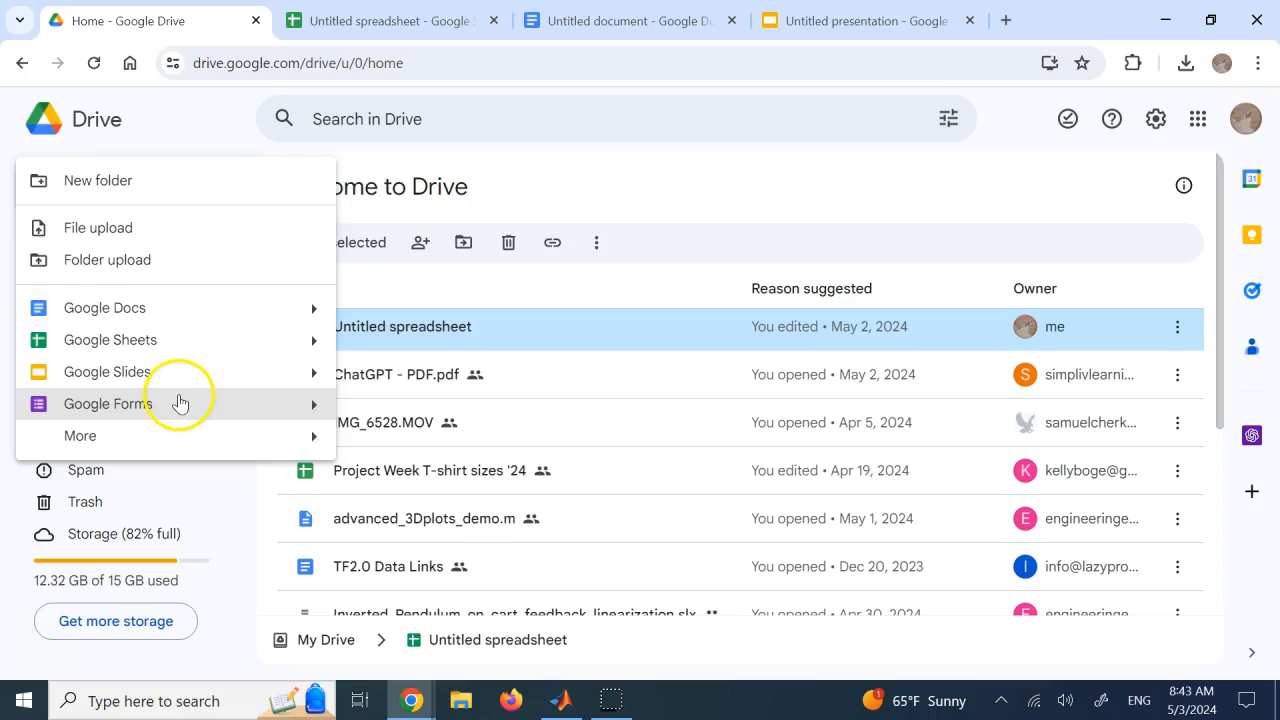
mouse_move(154, 431)
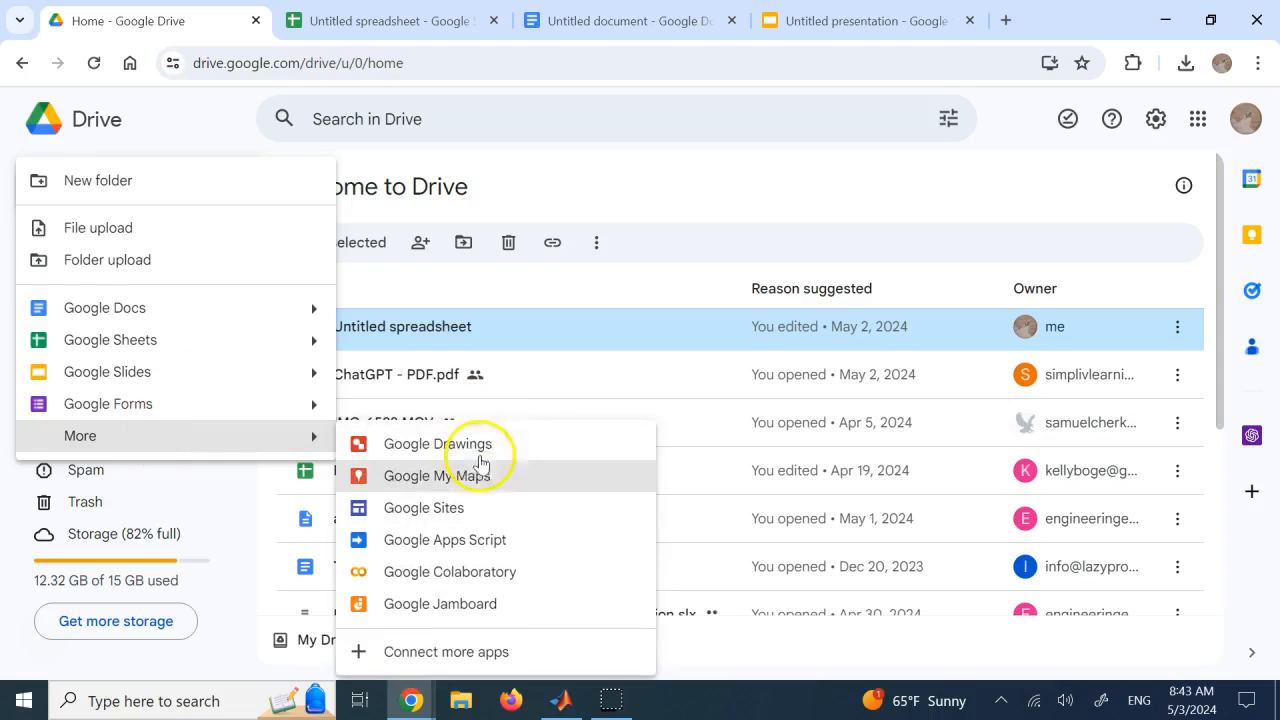
click(664, 196)
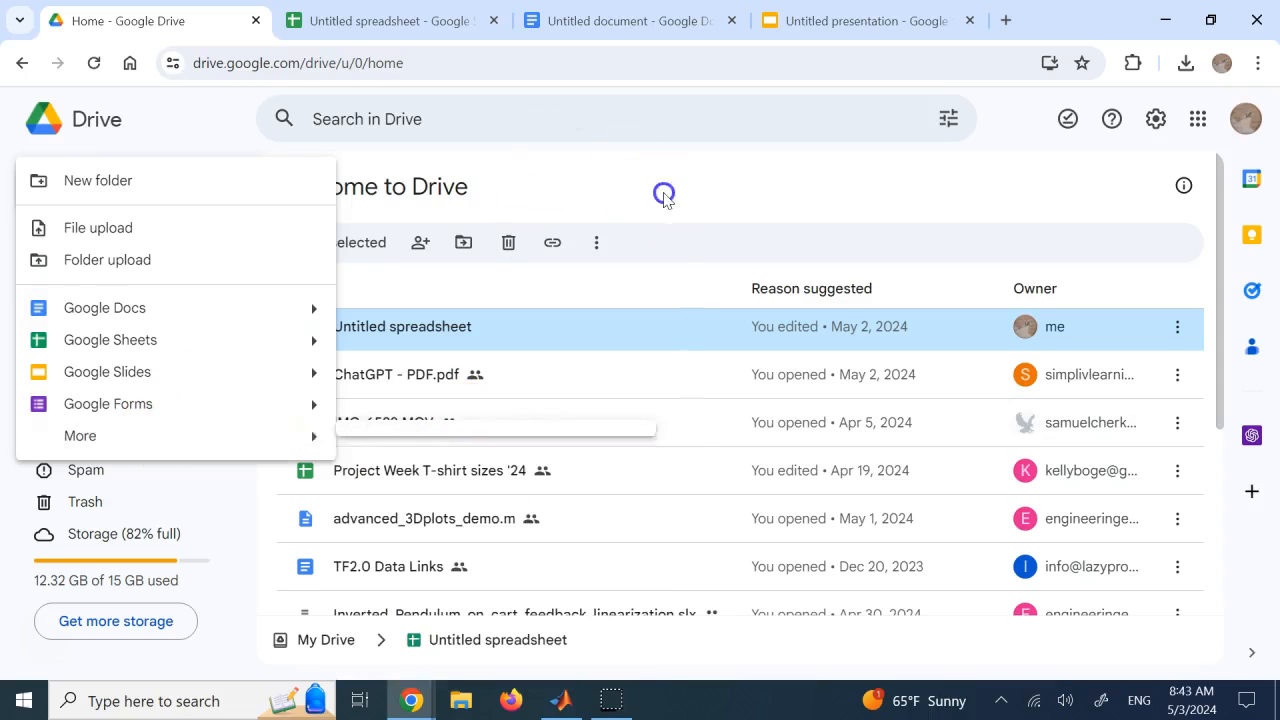
Revisit the presentation, the document from its beginning and the spreadsheet to review the content generated in each
key(ctrl+Tab)
key(ctrl+Tab)
key(ctrl+Tab)
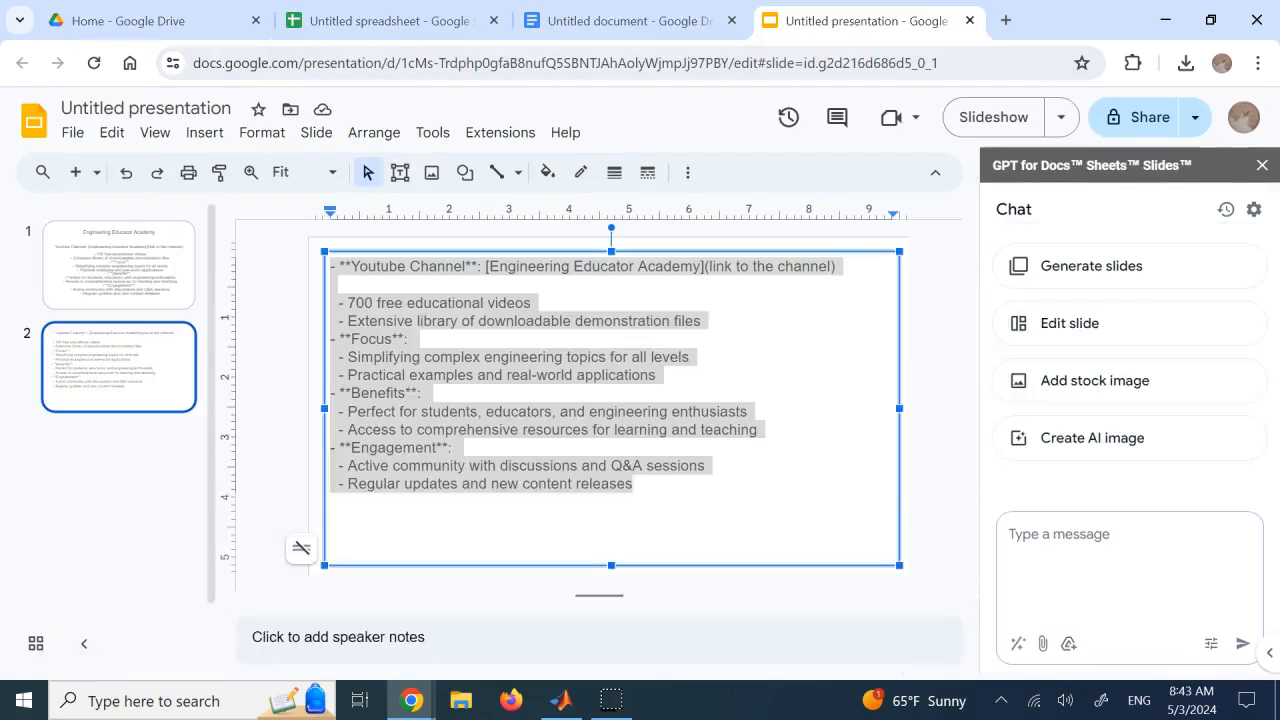
click(645, 20)
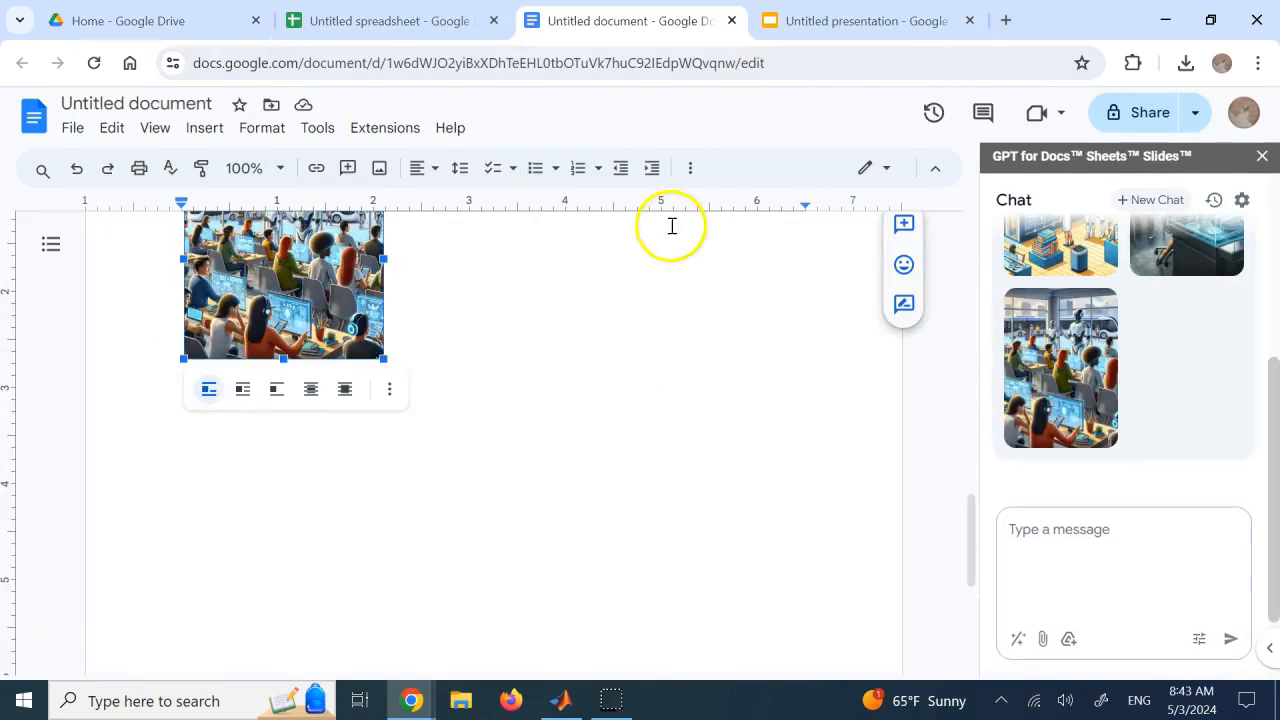
click(701, 403)
scroll(702, 400, up, 6)
scroll(703, 392, up, 4)
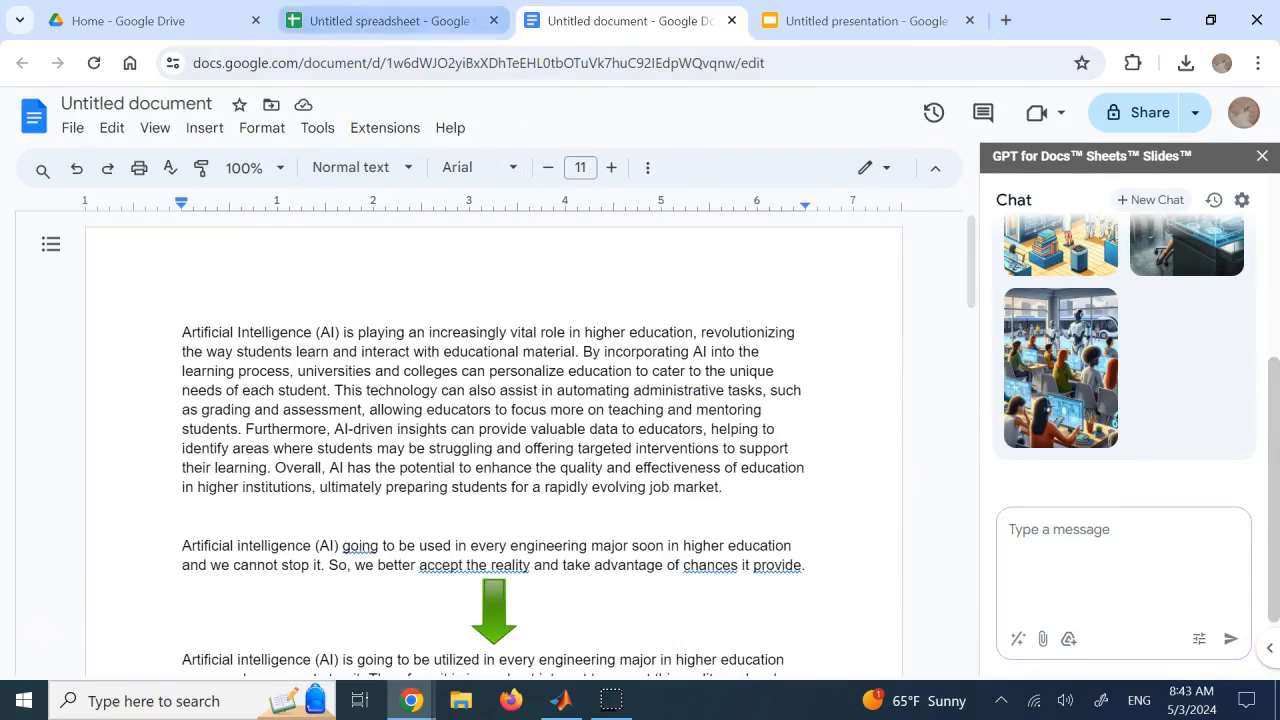
key(ctrl+shift+Tab)
click(718, 436)
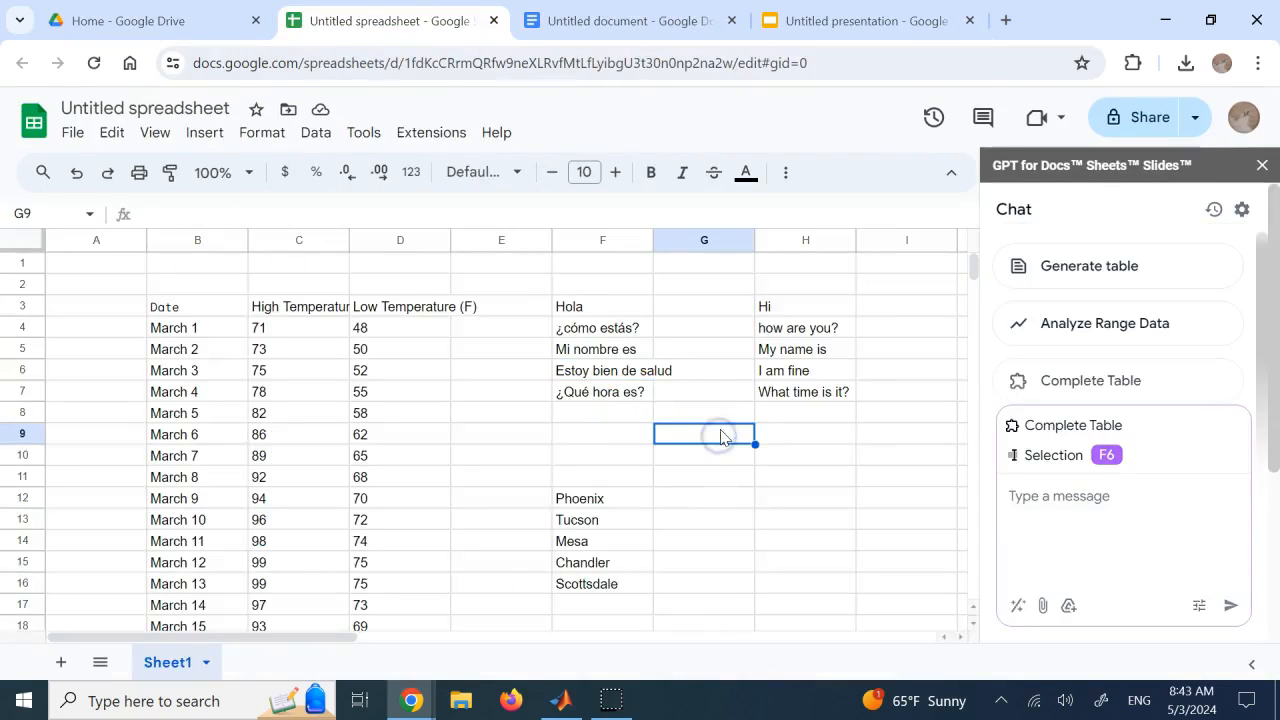
click(840, 441)
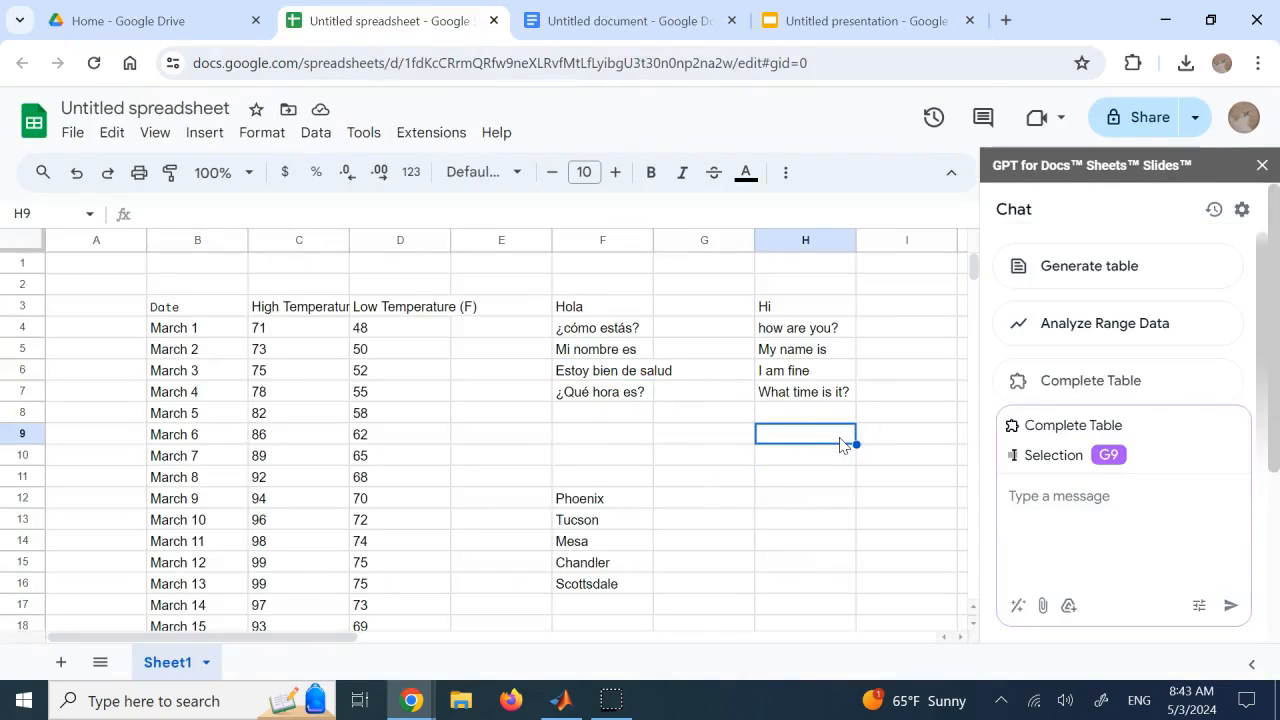